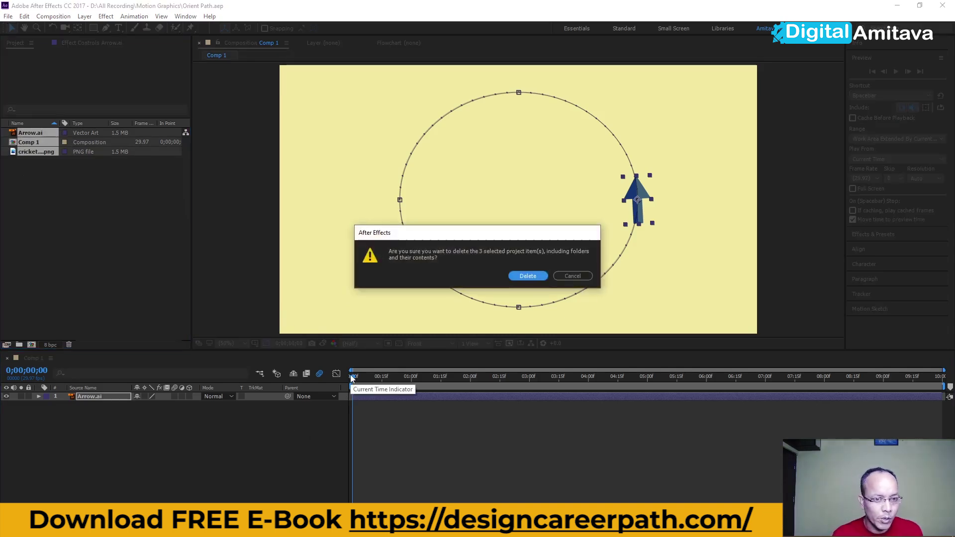
Step: Confirm deletion of all three project items so the project and timeline are empty
left_click(542, 276)
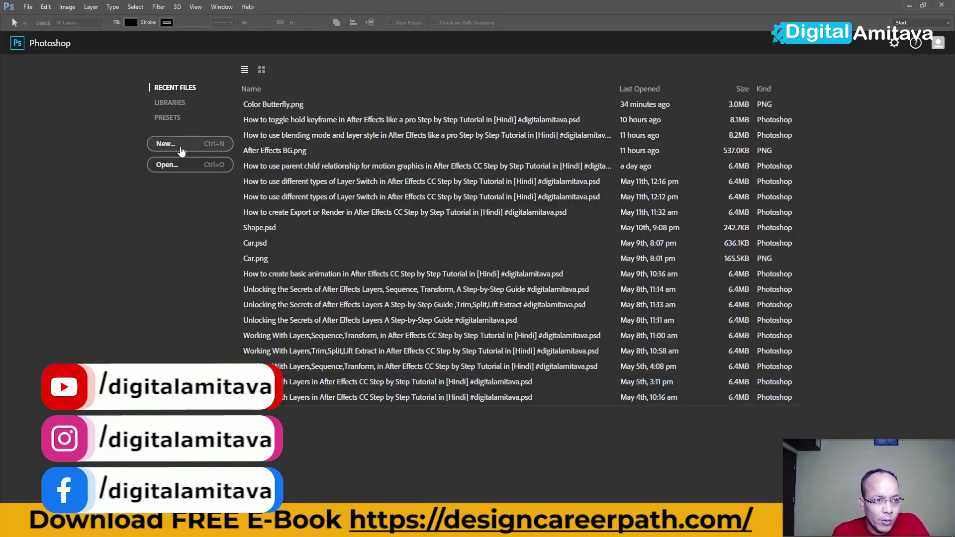
left_click(179, 148)
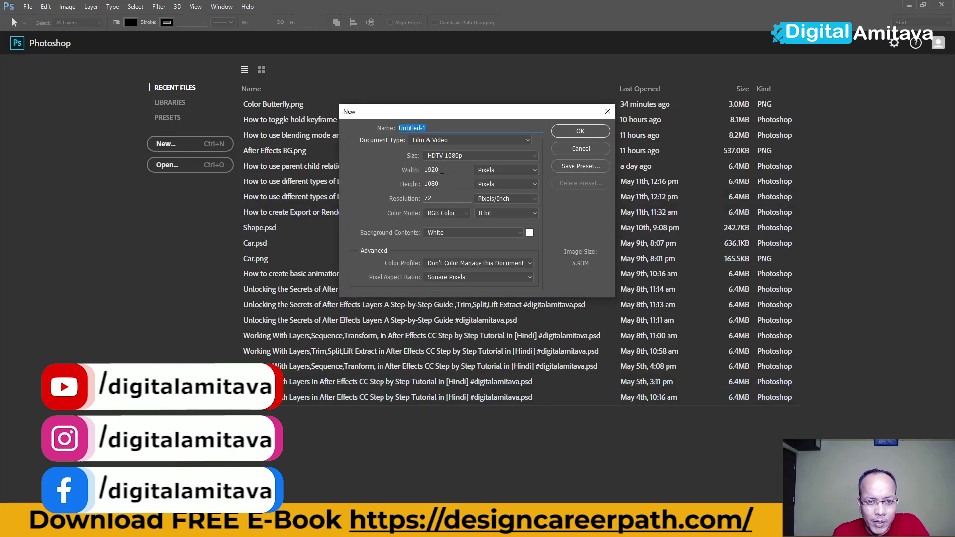
Step: Create a 1920×1080 HDTV document, zoom out, and add an empty Layer 1 above Background
left_click(580, 131)
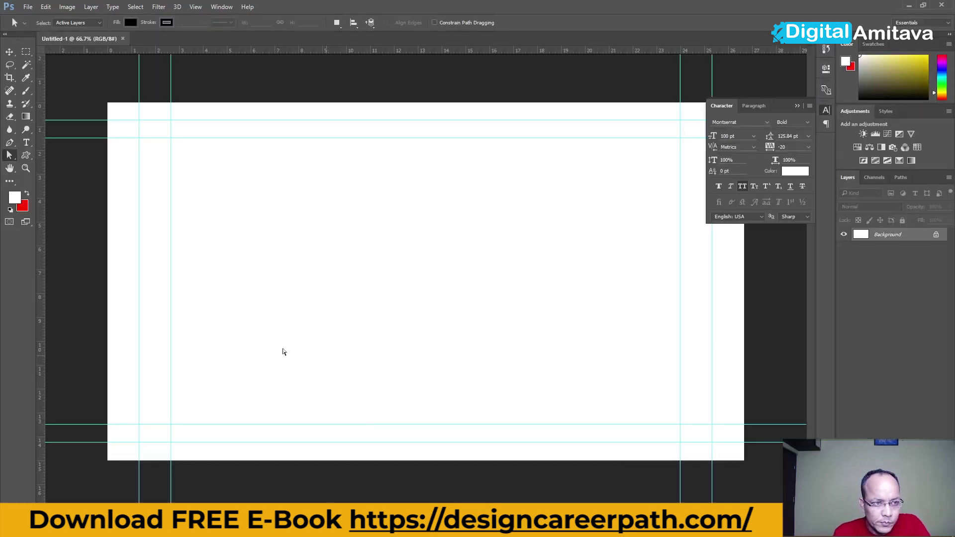
left_click(9, 52)
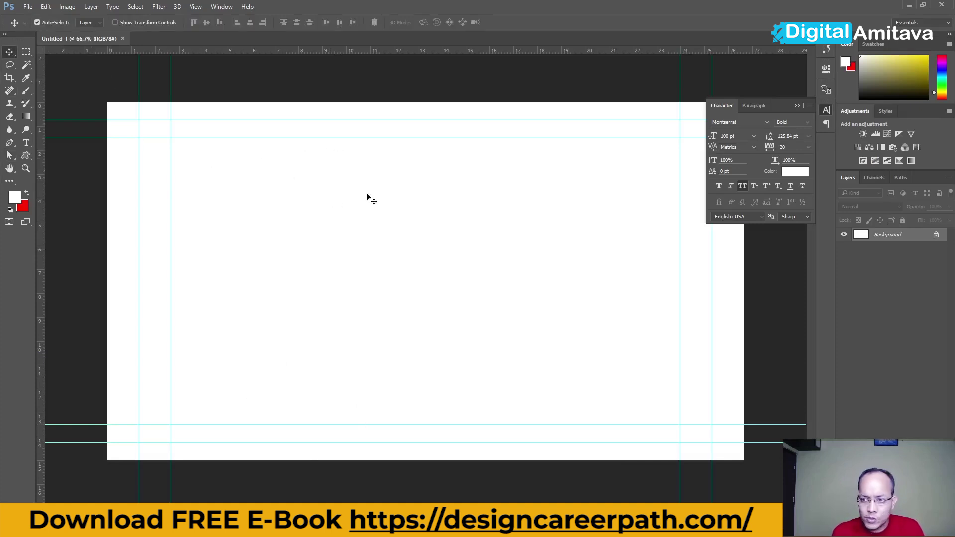
key("ctrl+shift")
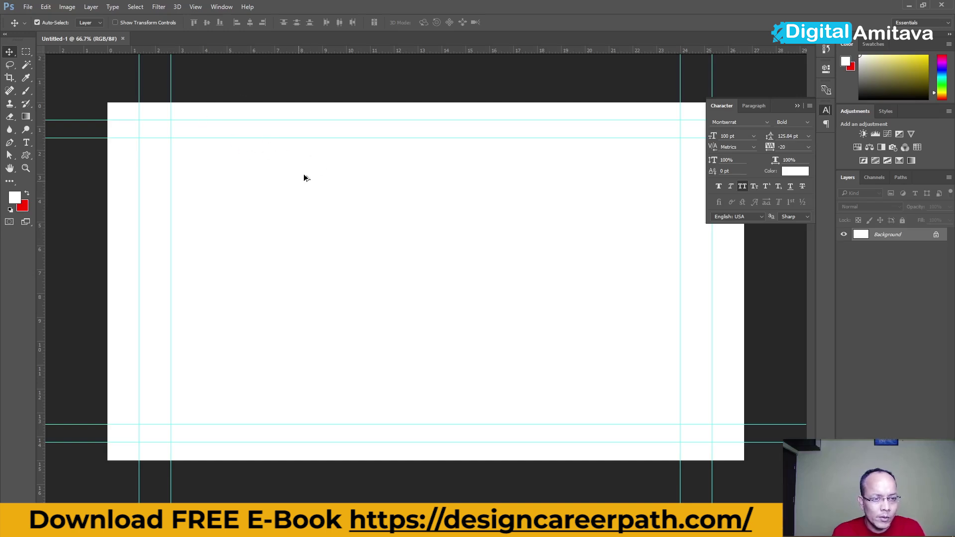
key("ctrl+minus")
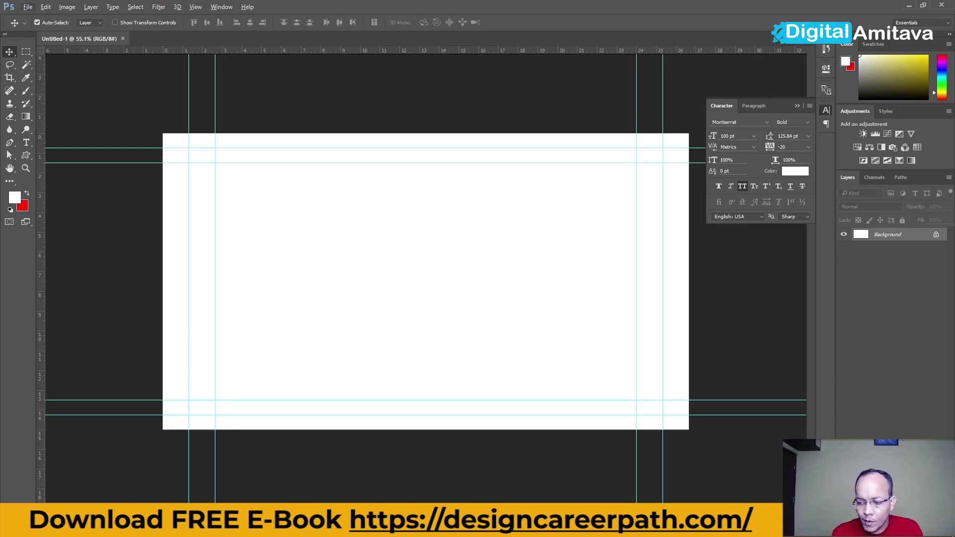
key("ctrl+shift+alt+n")
left_click(17, 199)
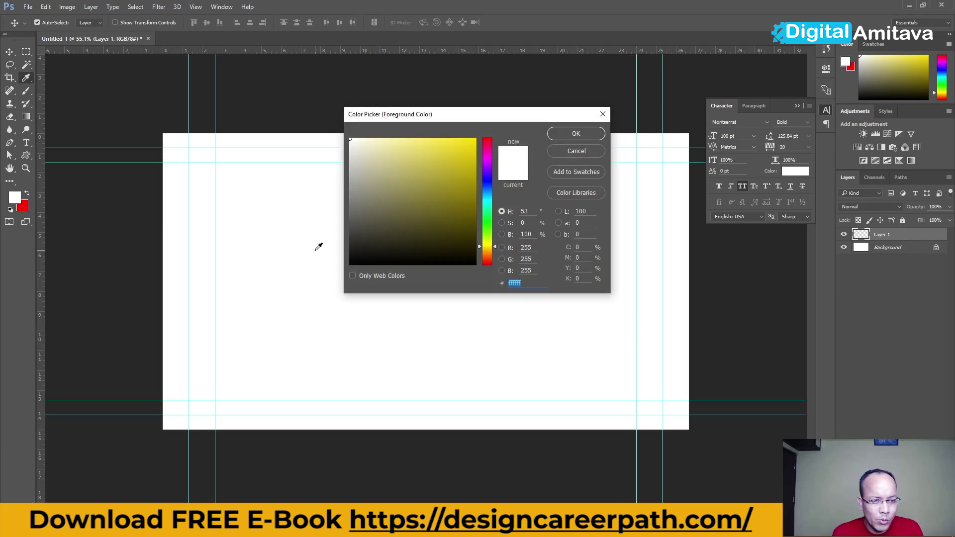
Step: Set the foreground colour to blue 075088 and the background colour to blue 0a508b
type("075088")
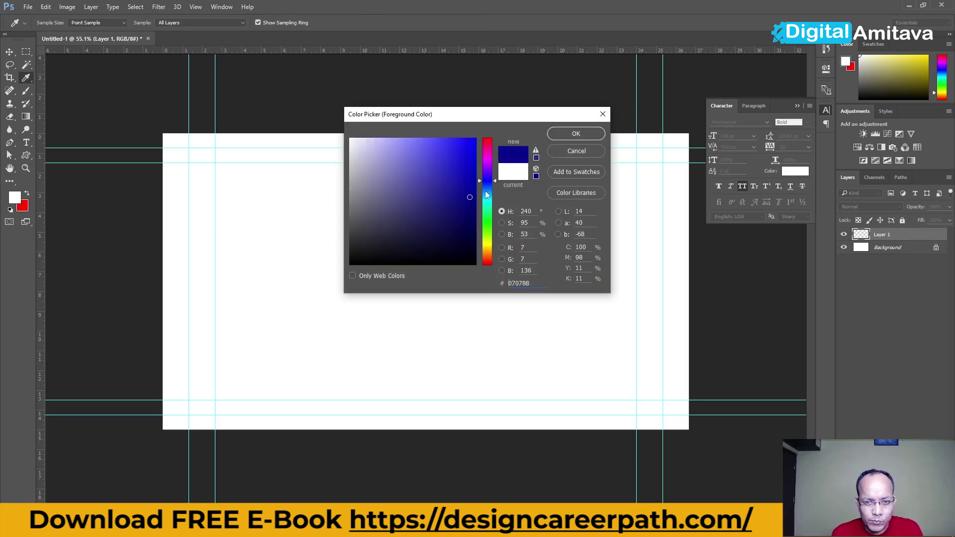
left_click_drag(471, 209, 470, 213)
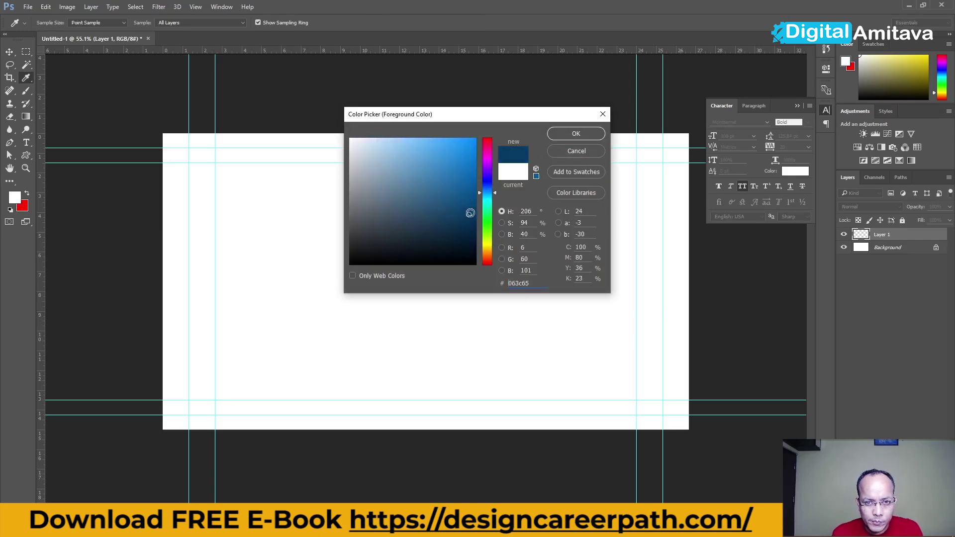
left_click(472, 203)
left_click(567, 135)
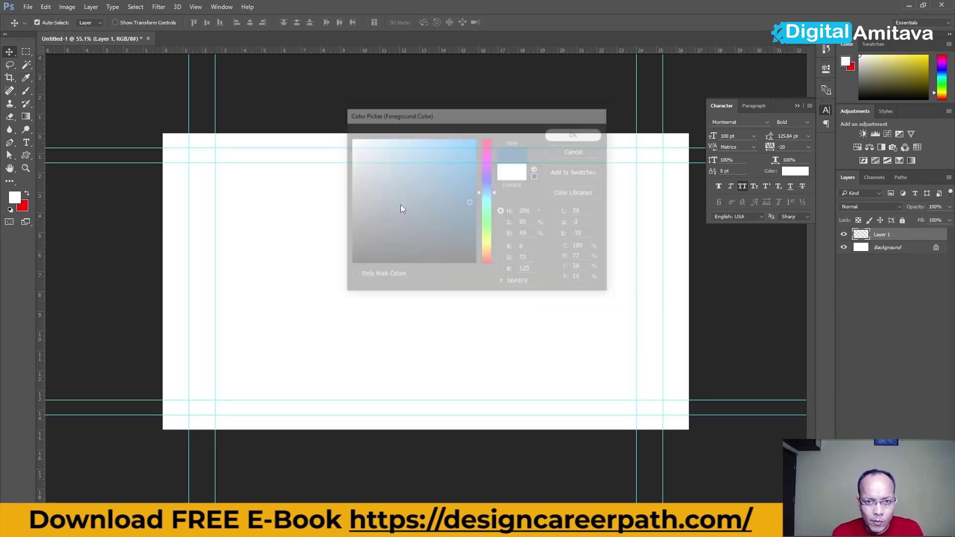
left_click(25, 209)
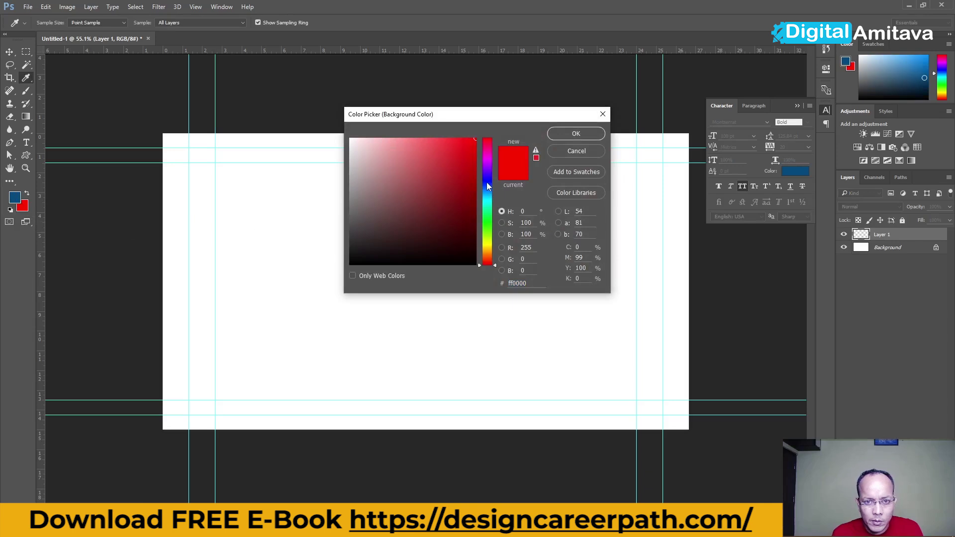
left_click(486, 183)
left_click(487, 192)
left_click(468, 195)
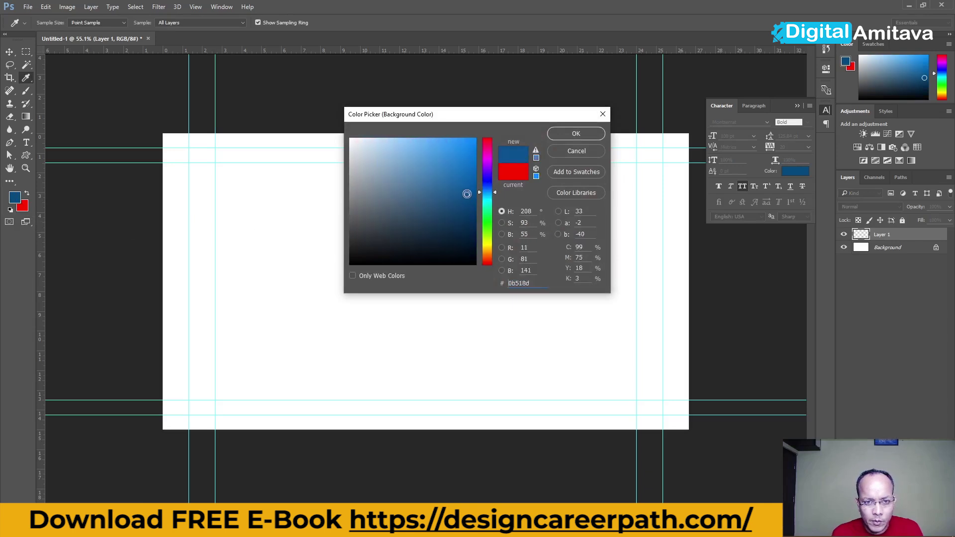
left_click(576, 133)
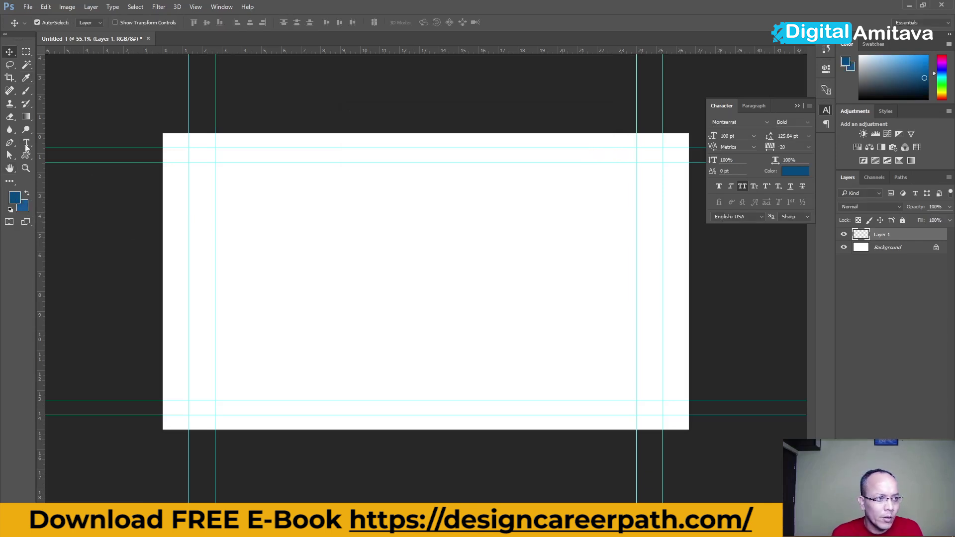
Step: Fill Layer 1 with a vertical Foreground to Background blue gradient, dragged bottom to top
left_click(29, 118)
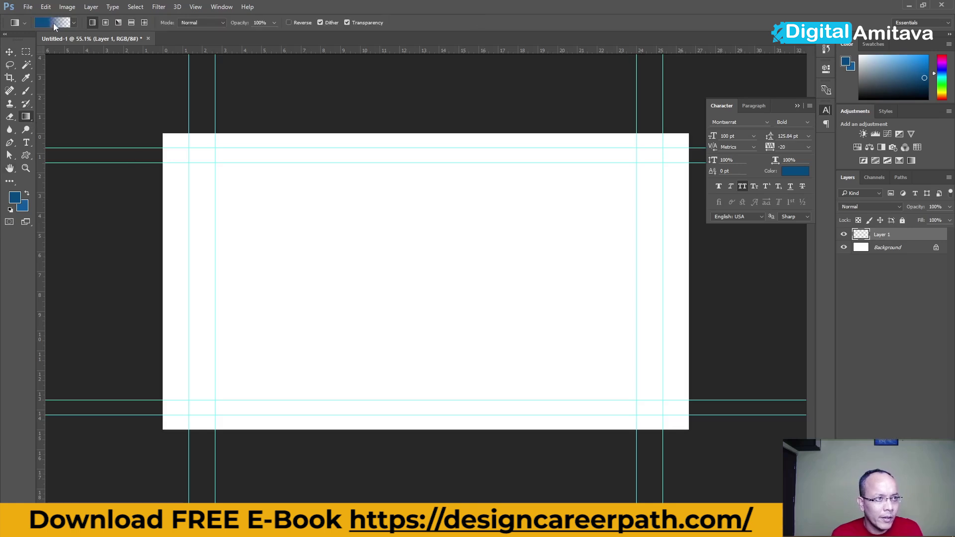
left_click(53, 23)
left_click(386, 131)
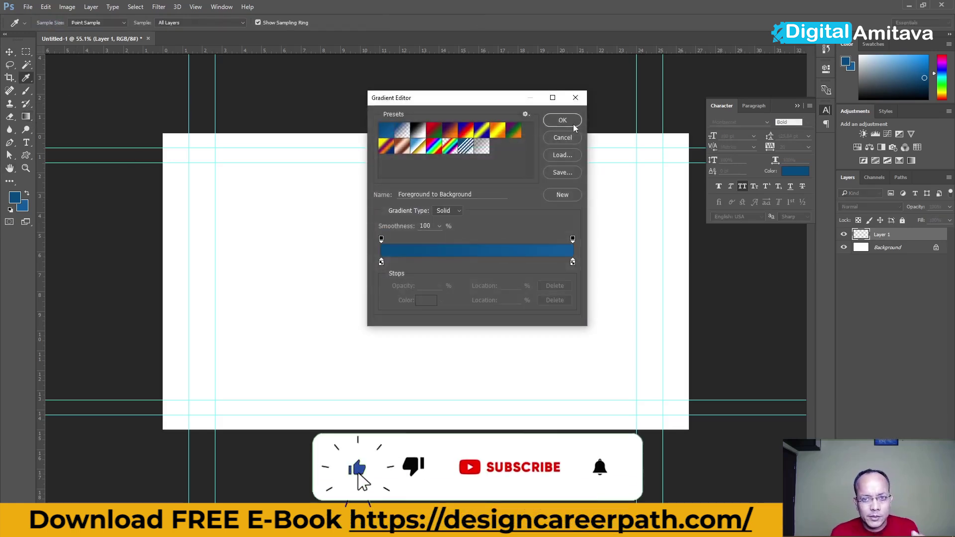
left_click(564, 121)
mouse_move(426, 420)
left_mouse_down()
mouse_move(426, 307)
mouse_move(403, 101)
left_mouse_up()
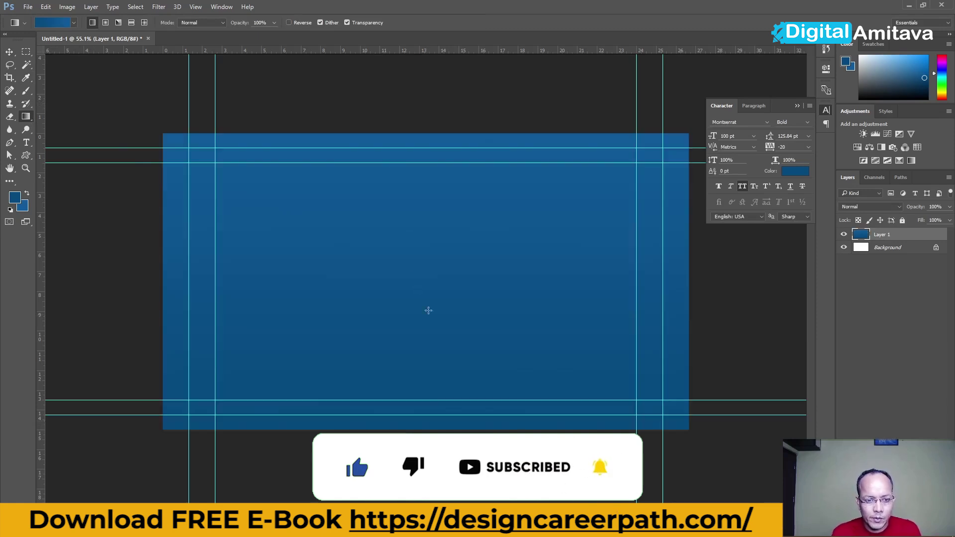
left_click_drag(414, 336, 416, 161)
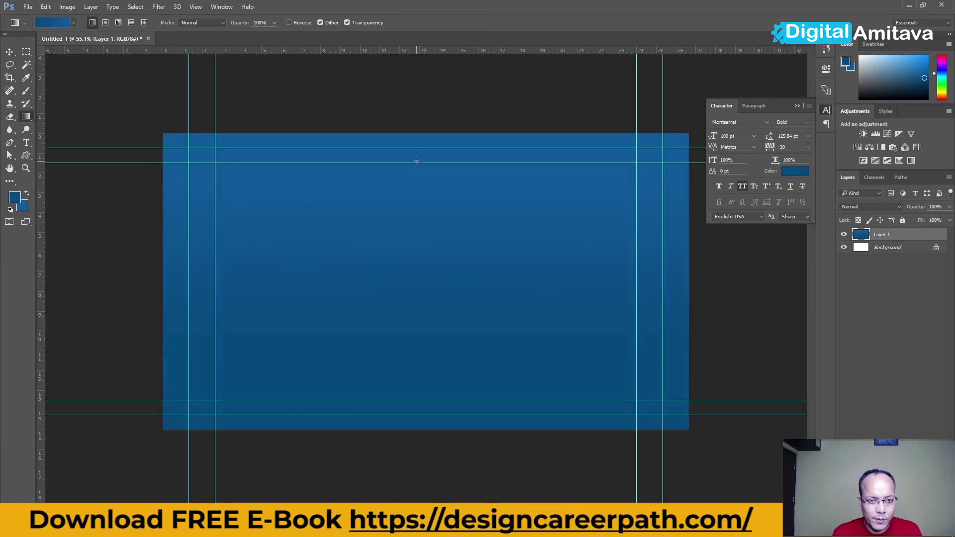
left_click_drag(418, 373, 418, 210)
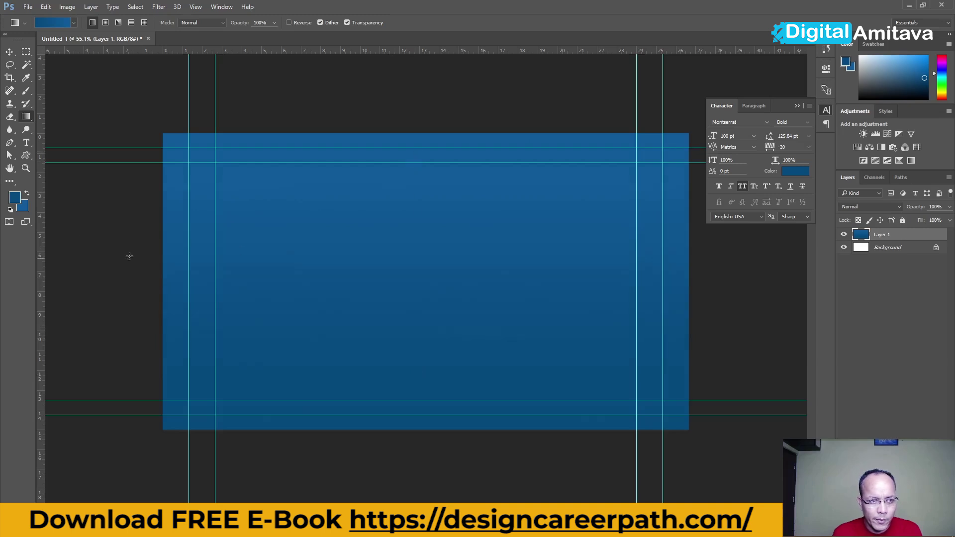
Step: Lighten the background colour to 206cac and reapply the vertical gradient to Layer 1
left_click(22, 206)
left_click_drag(463, 191, 453, 179)
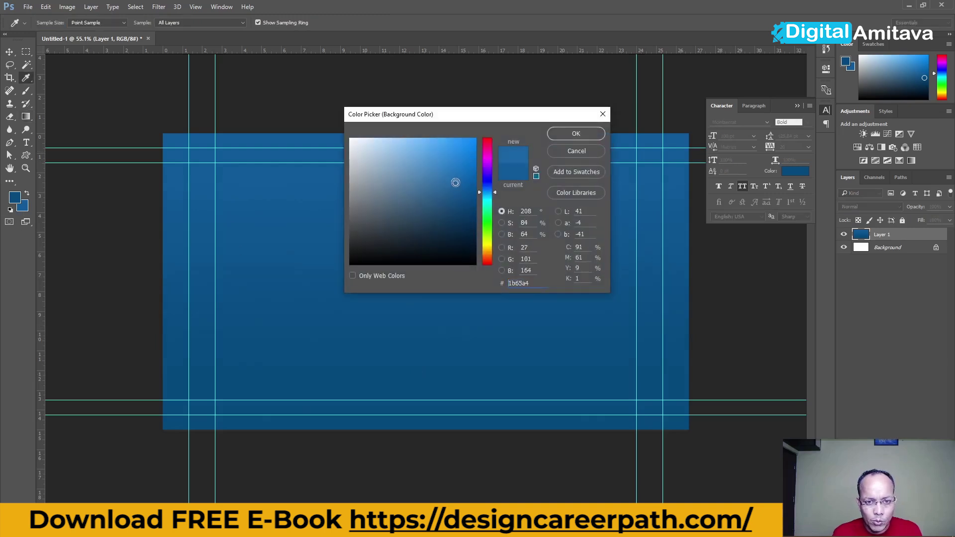
key("Return")
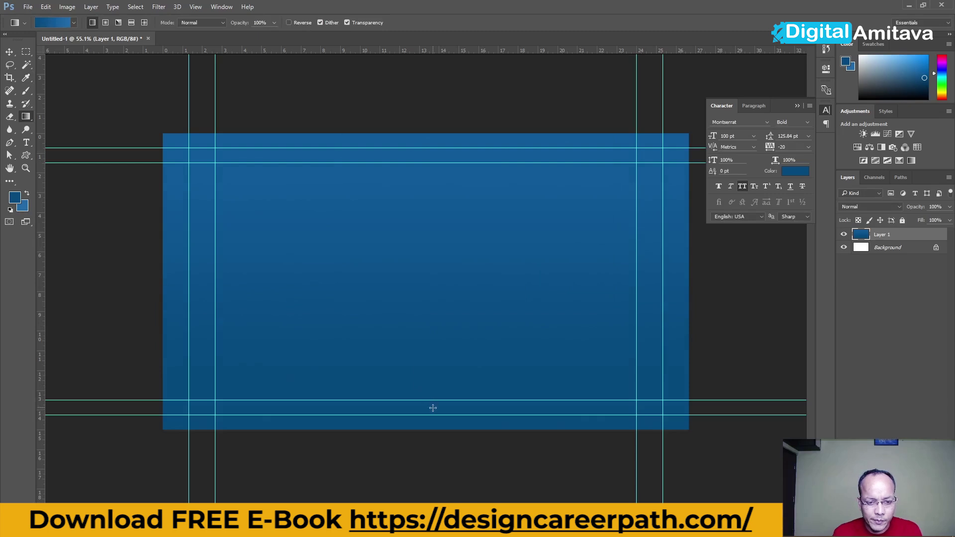
left_click_drag(433, 381, 432, 124)
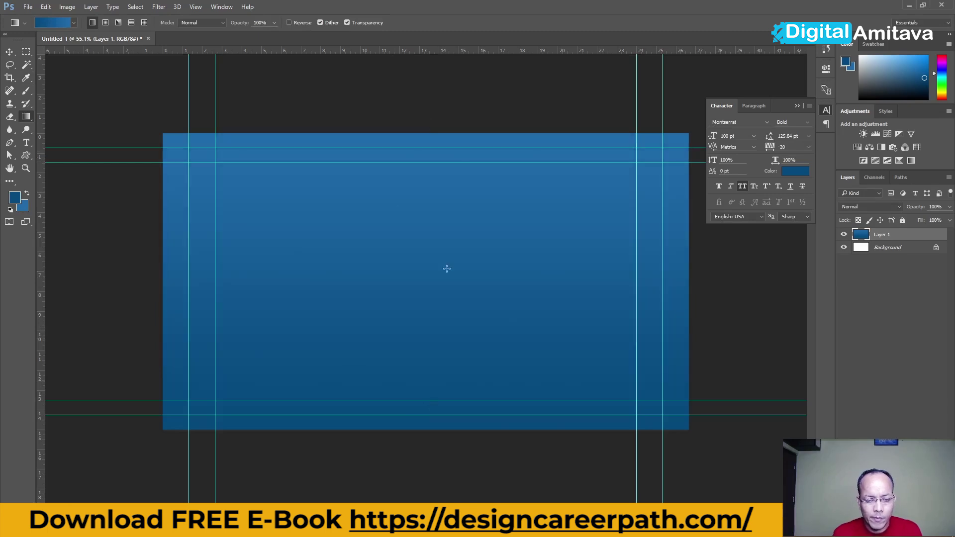
left_click_drag(436, 410, 426, 137)
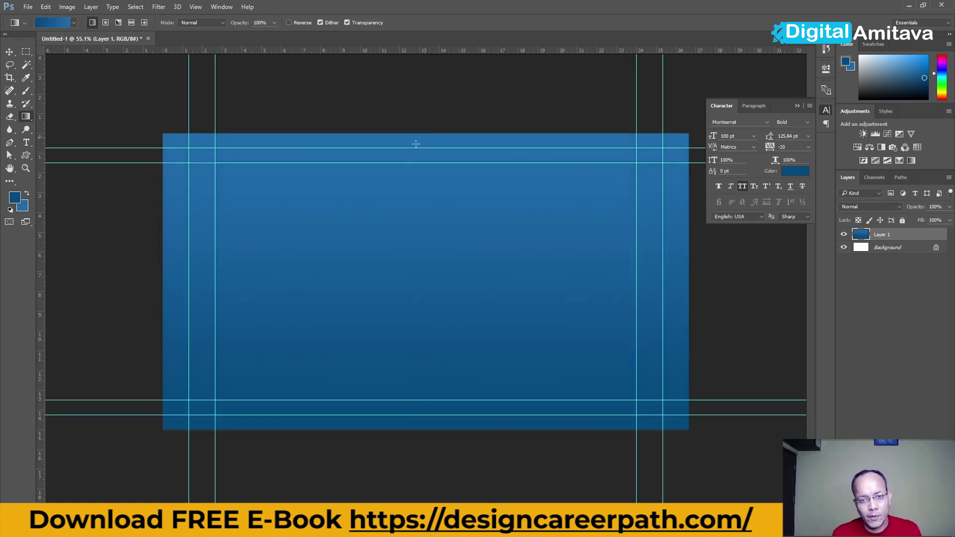
double_click(882, 234)
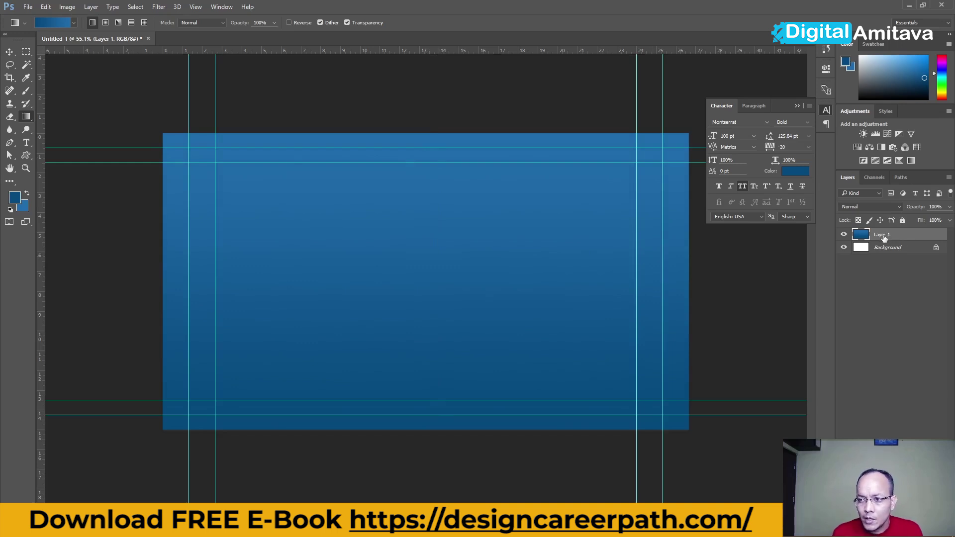
Step: Delete the white Background layer and rename the gradient layer to BG
left_click(876, 248)
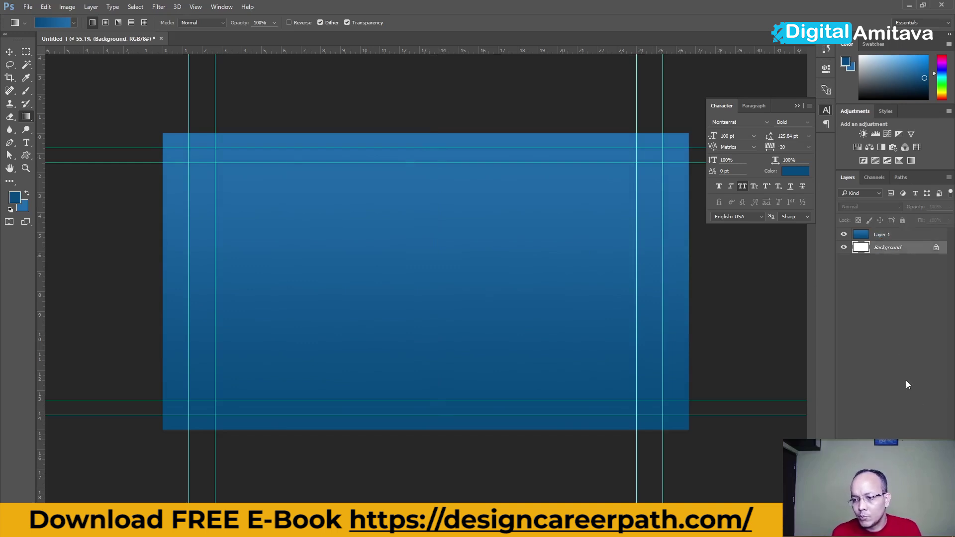
key("Delete")
left_click(454, 194)
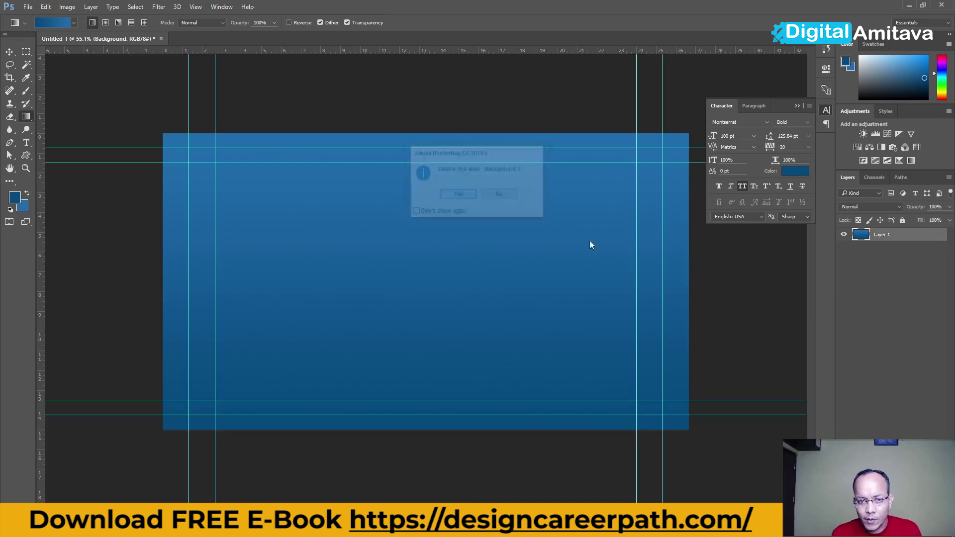
type("BG")
left_click(884, 318)
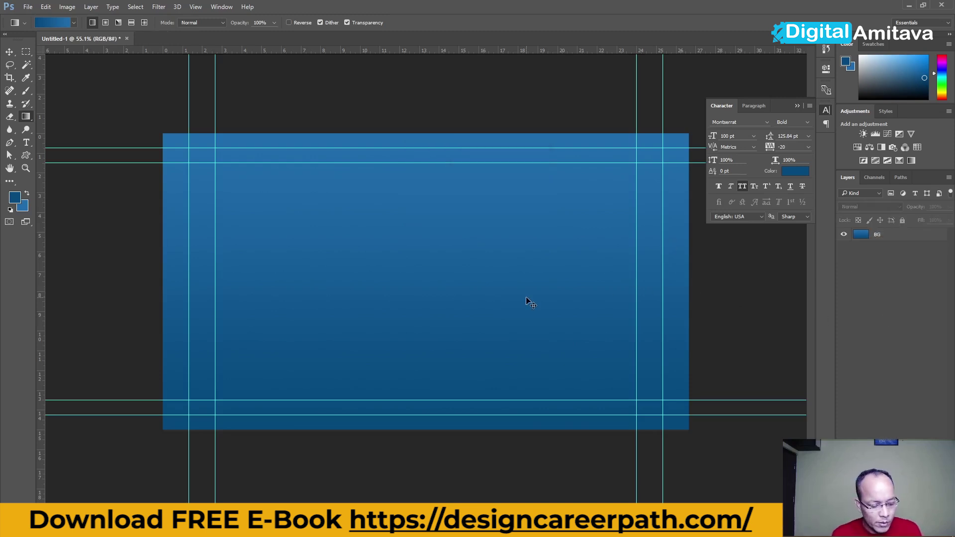
Step: Save the document as 'Animated Background' in D:\All Recording\Motion Graphics\Graphics as a Photoshop file
key("super+space")
key("ctrl+s")
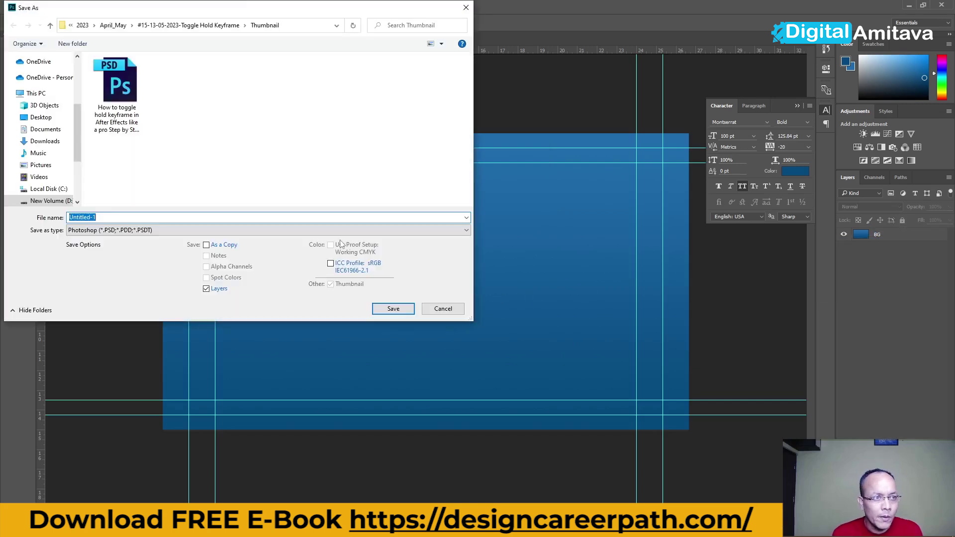
left_click(58, 201)
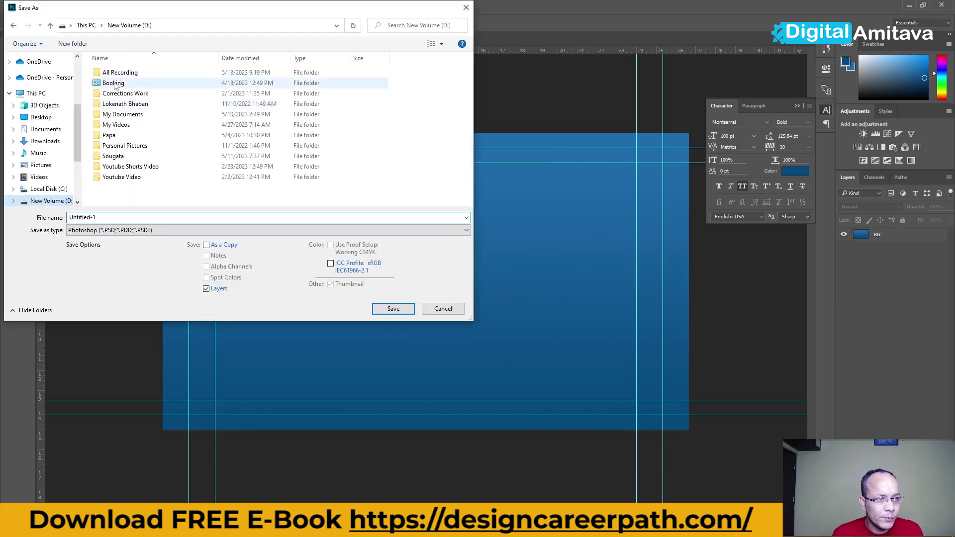
left_click(115, 73)
double_click(115, 72)
double_click(118, 79)
double_click(118, 104)
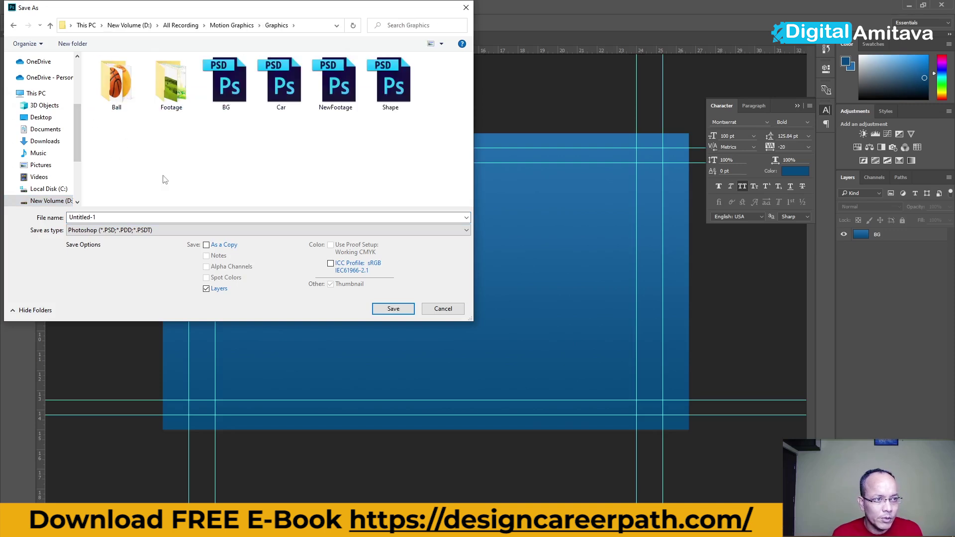
double_click(132, 217)
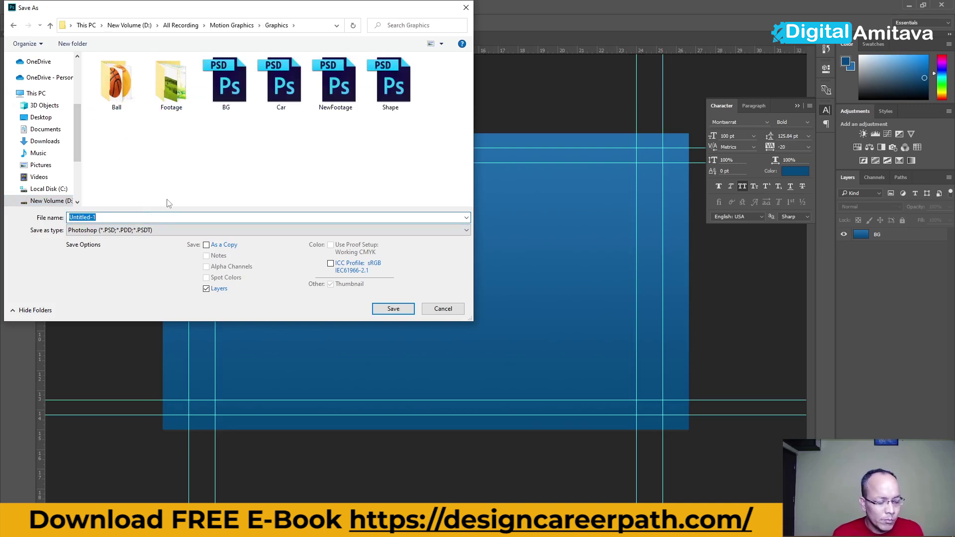
type("Animated Background")
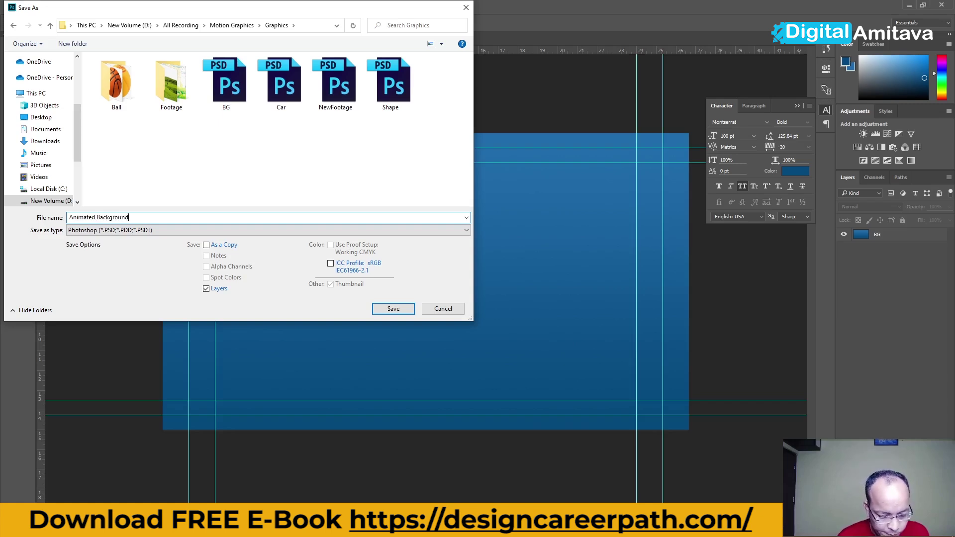
key("Return")
key("Return")
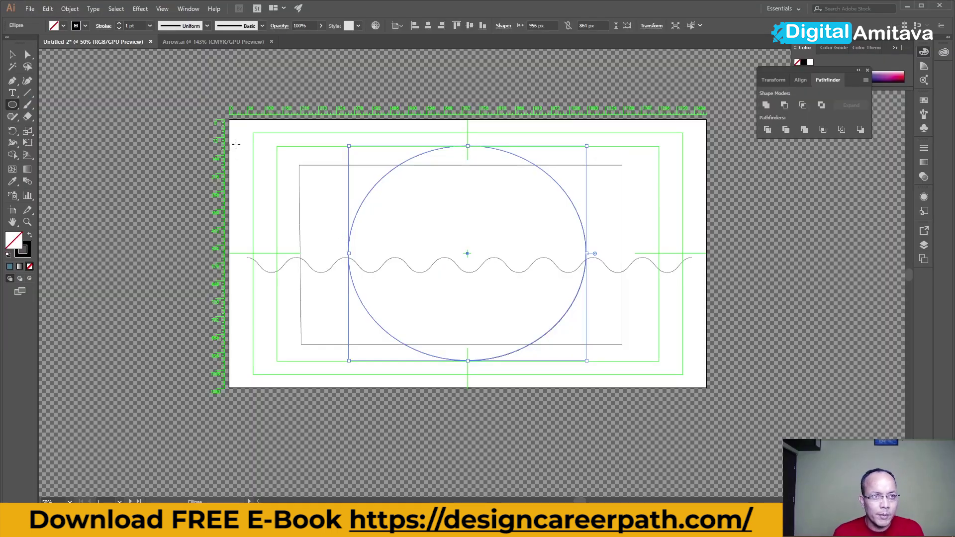
Step: Create a new blank Illustrator document
left_click(261, 43)
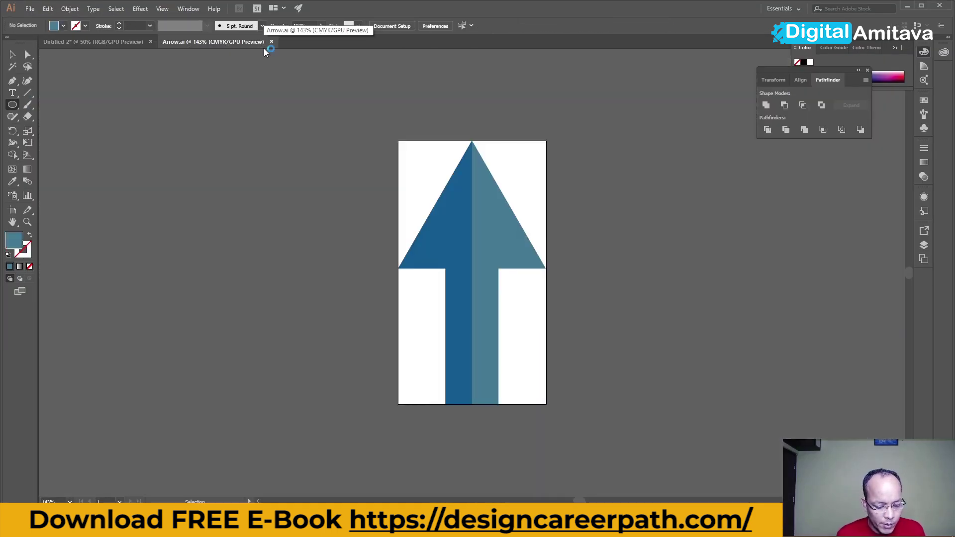
key("ctrl+n")
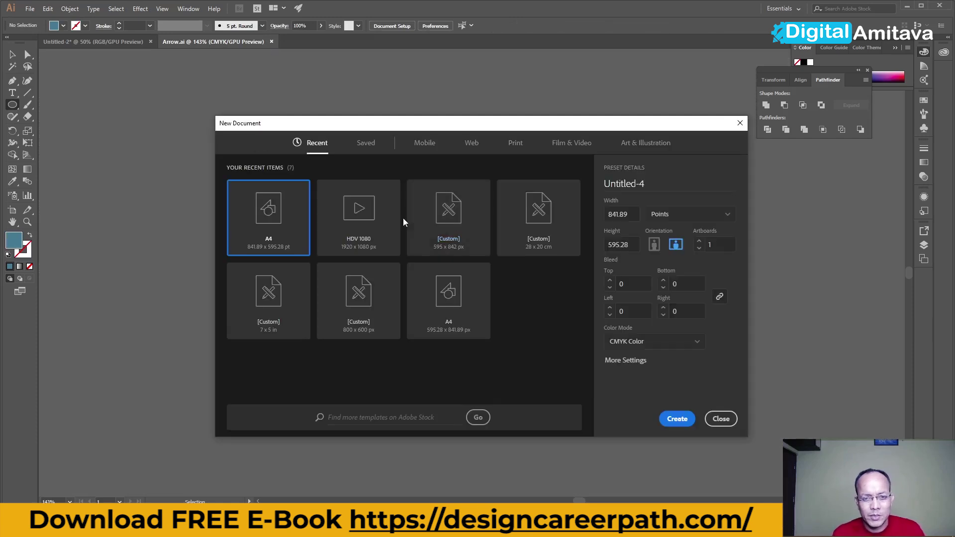
left_click(679, 418)
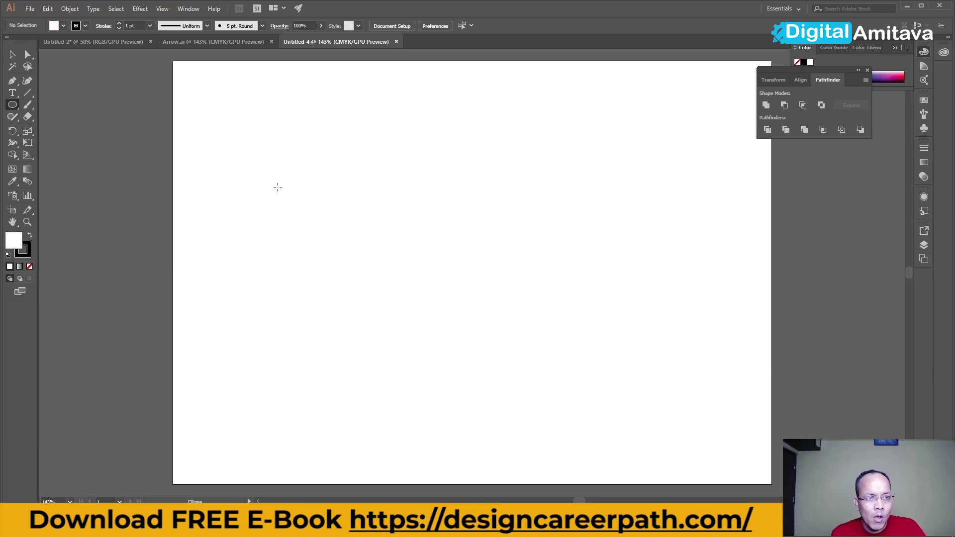
Step: Open the Nature symbol library from the Symbols panel and enlarge it to show all symbols
left_click(188, 9)
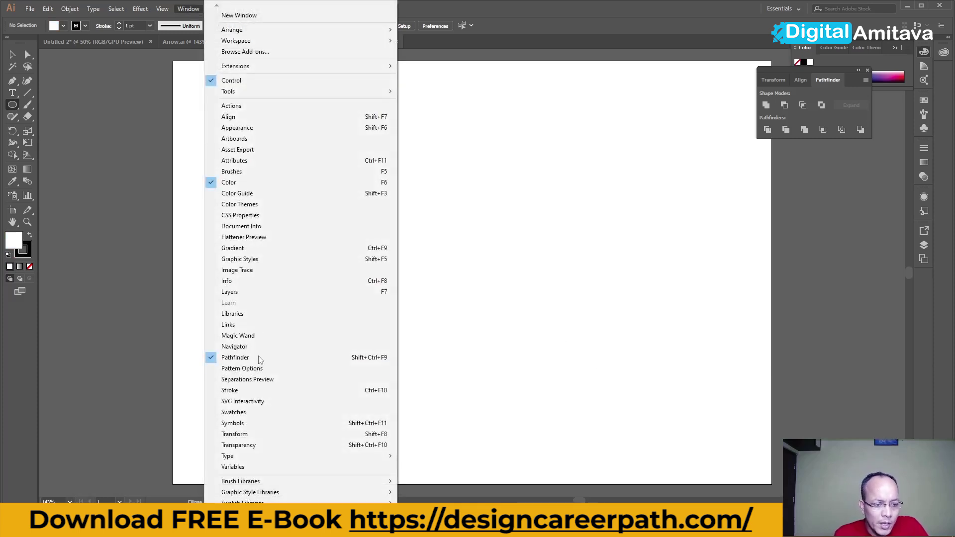
left_click(251, 424)
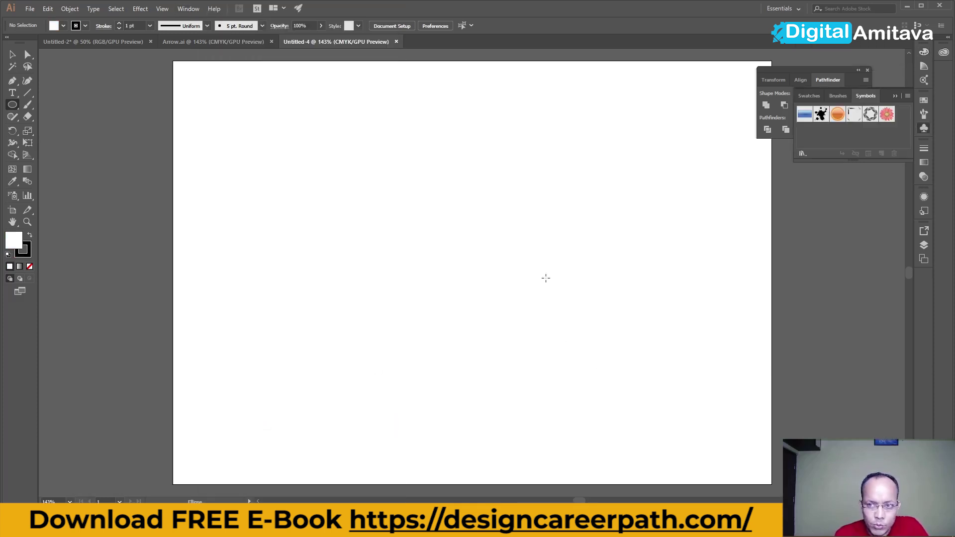
left_click(908, 96)
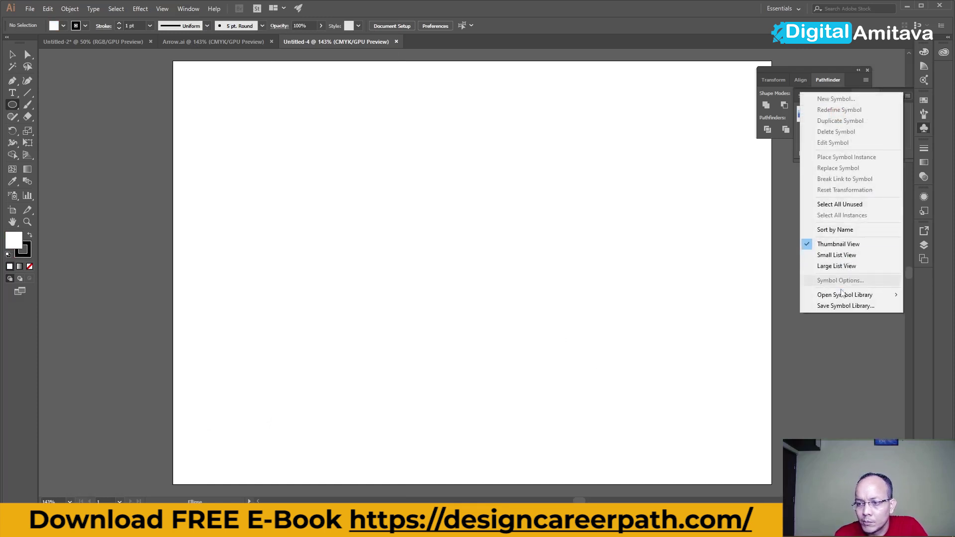
mouse_move(845, 294)
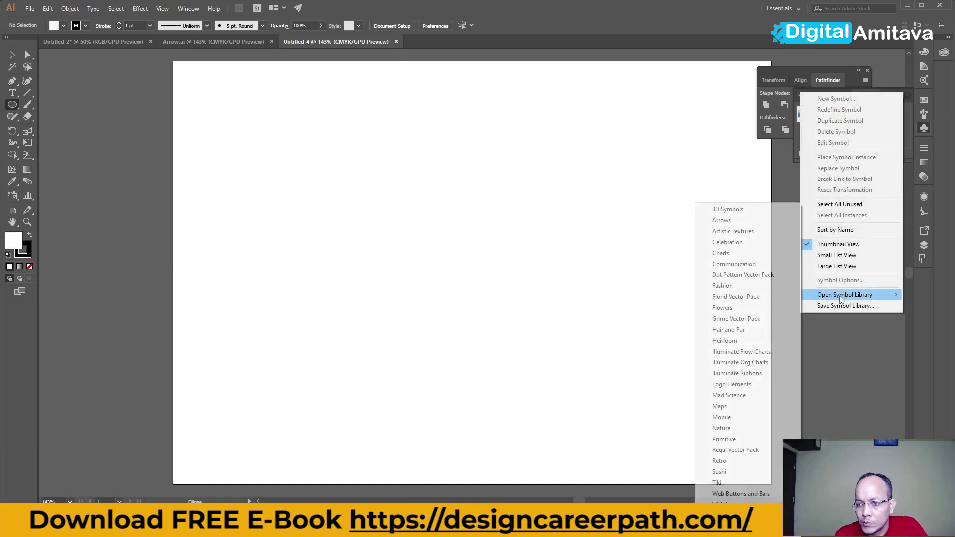
left_click(725, 429)
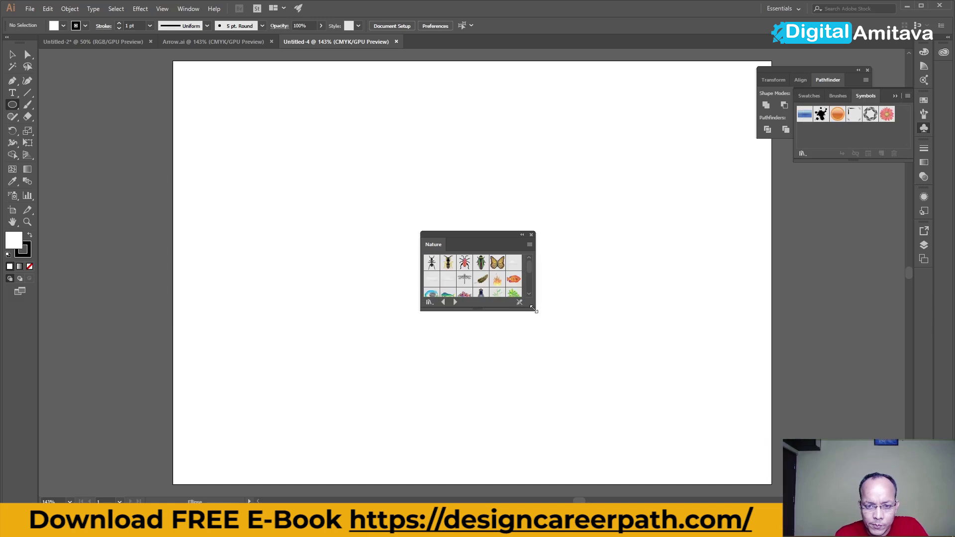
left_click_drag(534, 310, 651, 409)
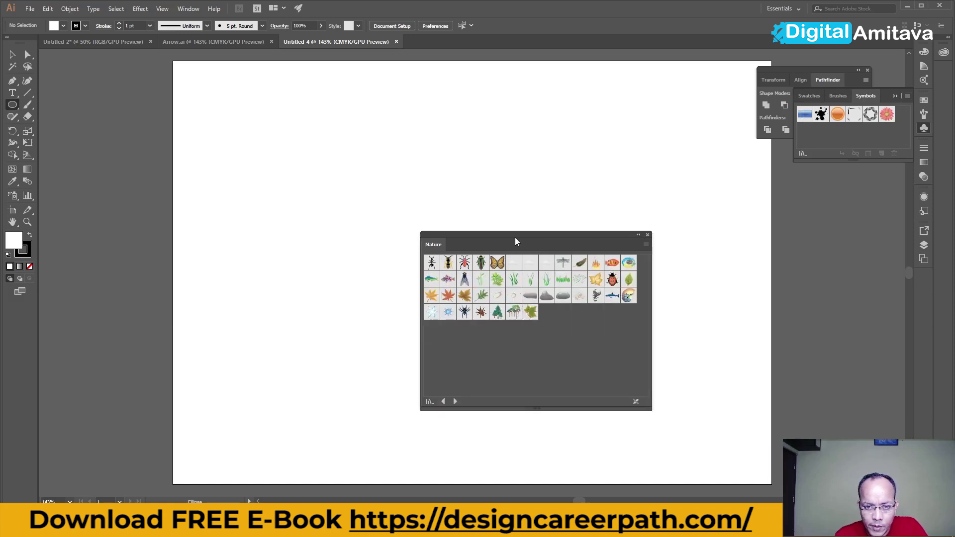
left_click_drag(525, 233, 522, 103)
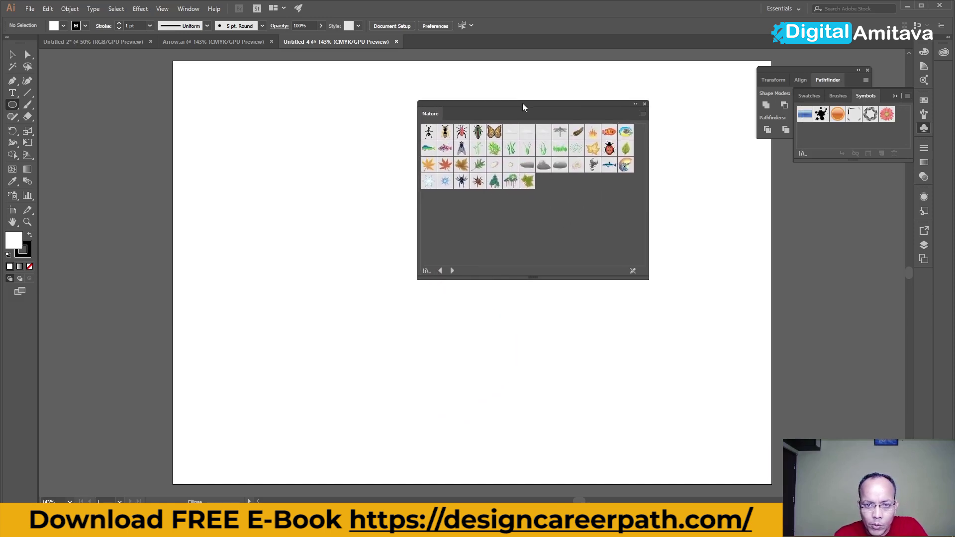
Step: Place three grass symbols from the Nature library on the artboard and scale them up
left_click(559, 148)
left_click_drag(331, 209, 317, 211)
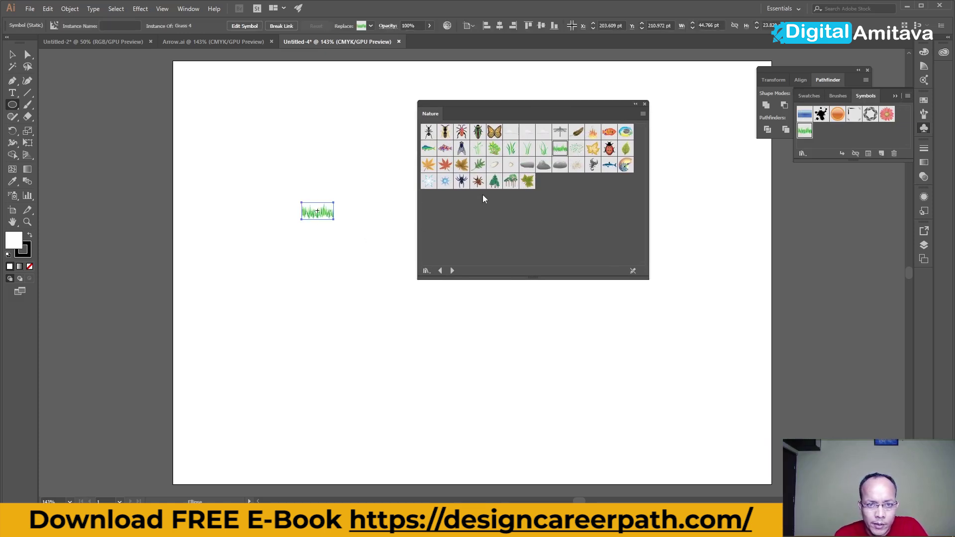
key("v")
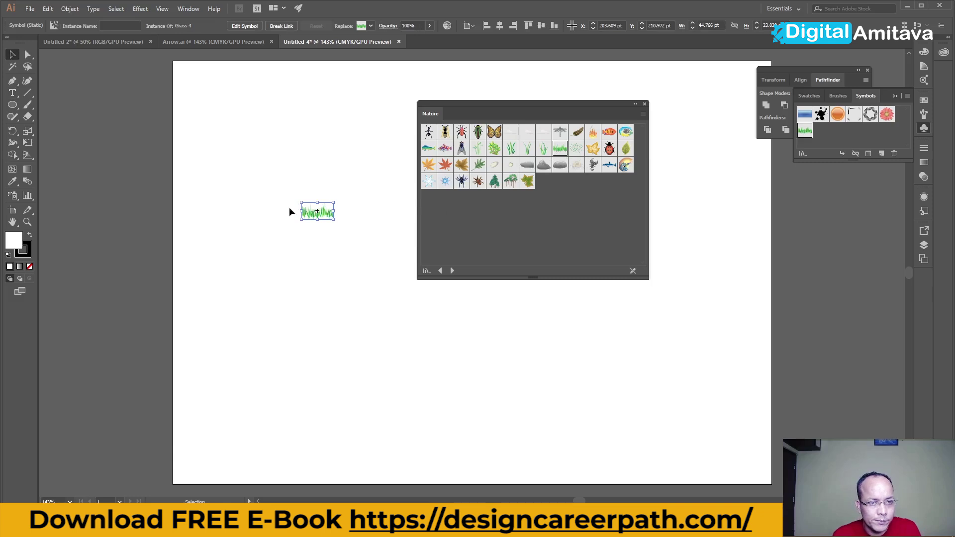
left_click_drag(331, 219, 385, 248)
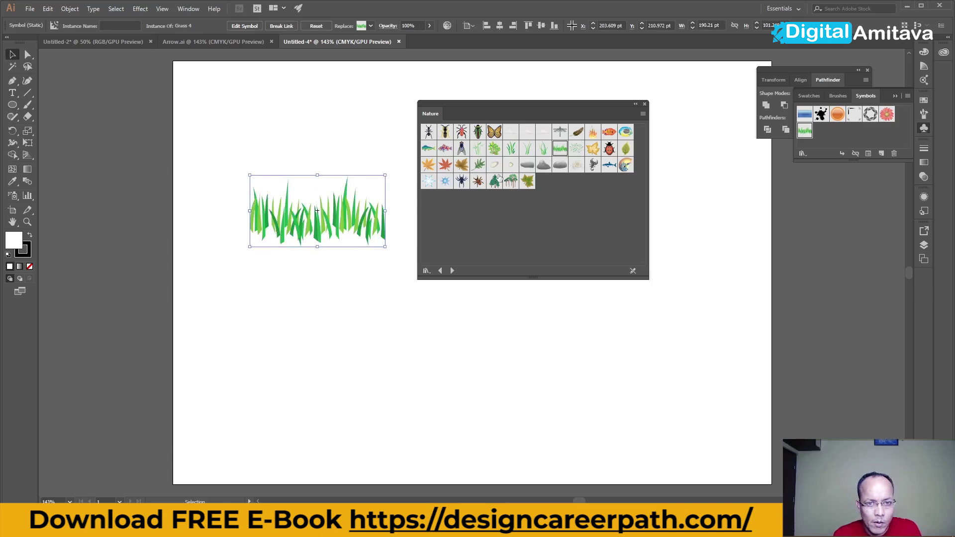
left_click(511, 148)
mouse_move(511, 148)
left_mouse_down()
mouse_move(326, 285)
mouse_move(392, 332)
left_mouse_up()
left_click(544, 149)
mouse_move(547, 151)
left_mouse_down()
mouse_move(462, 334)
mouse_move(527, 382)
left_mouse_up()
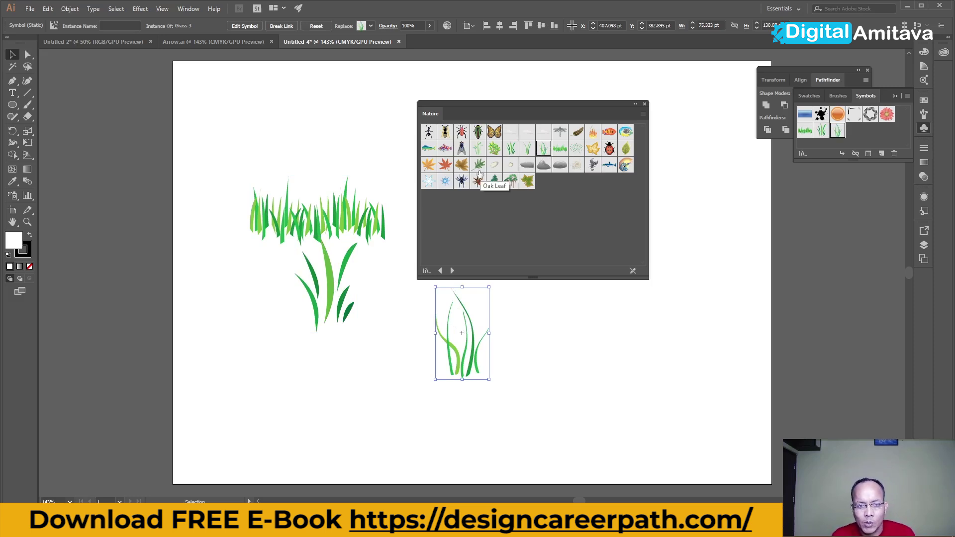
left_click(318, 218)
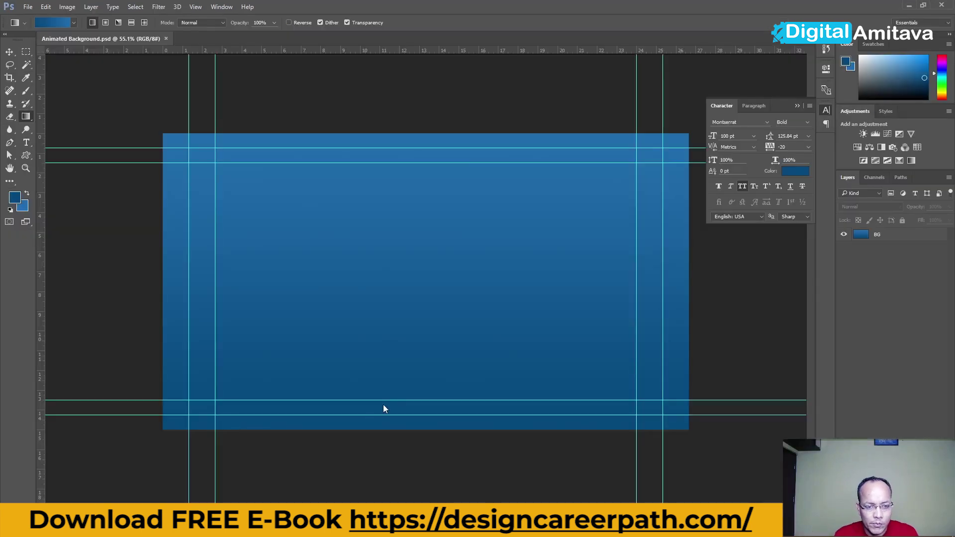
Step: Paste the grass as a Smart Object, enlarged and placed at the lower left
key("ctrl+v")
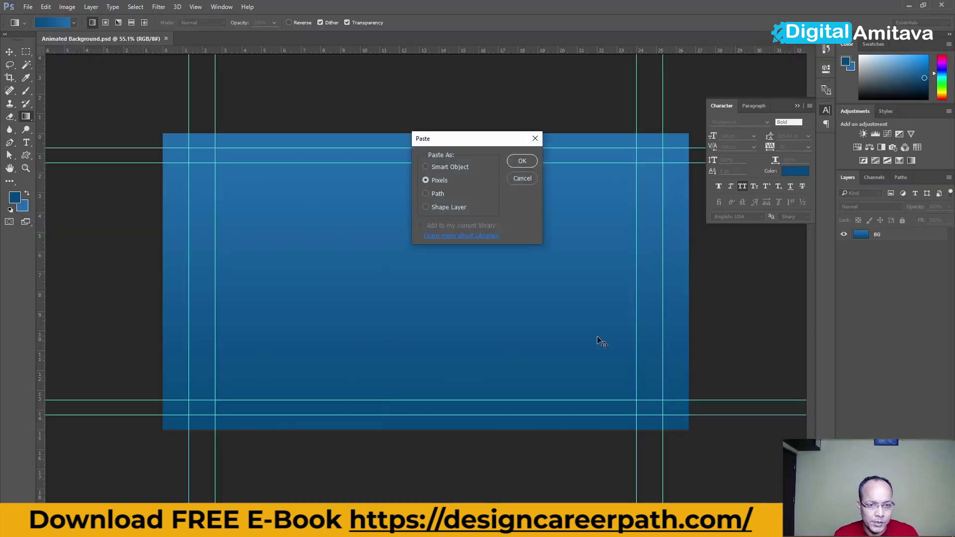
left_click(449, 167)
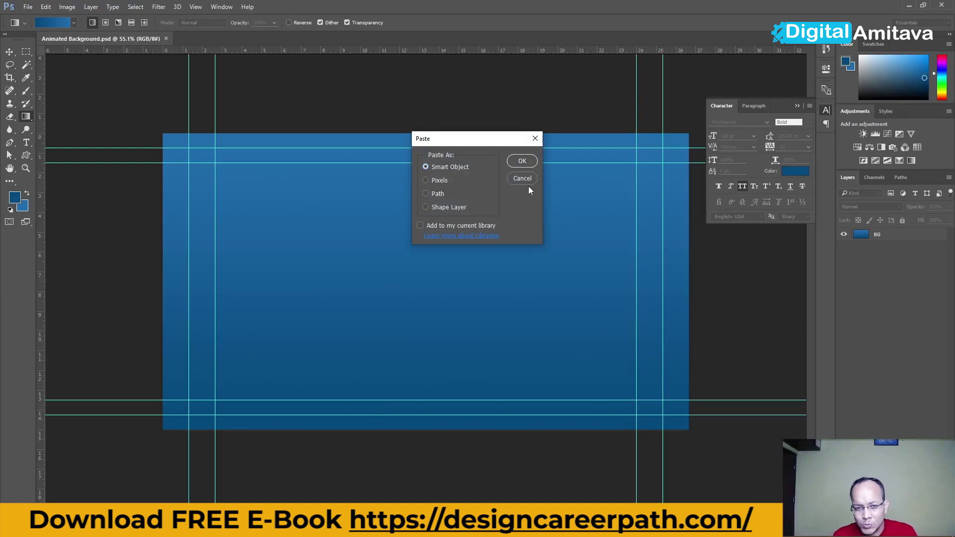
left_click(524, 161)
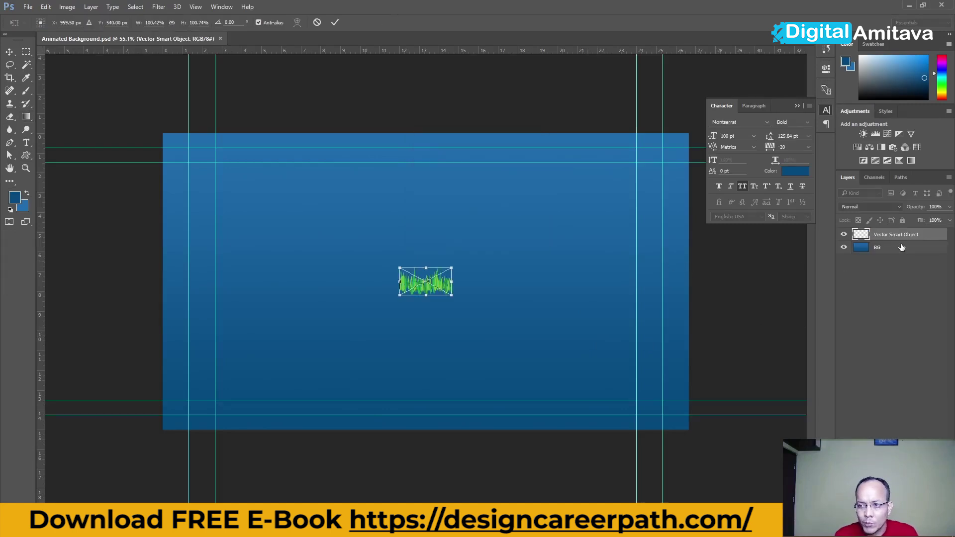
mouse_move(451, 295)
left_mouse_down()
mouse_move(486, 312)
mouse_move(253, 399)
mouse_move(247, 415)
left_mouse_up()
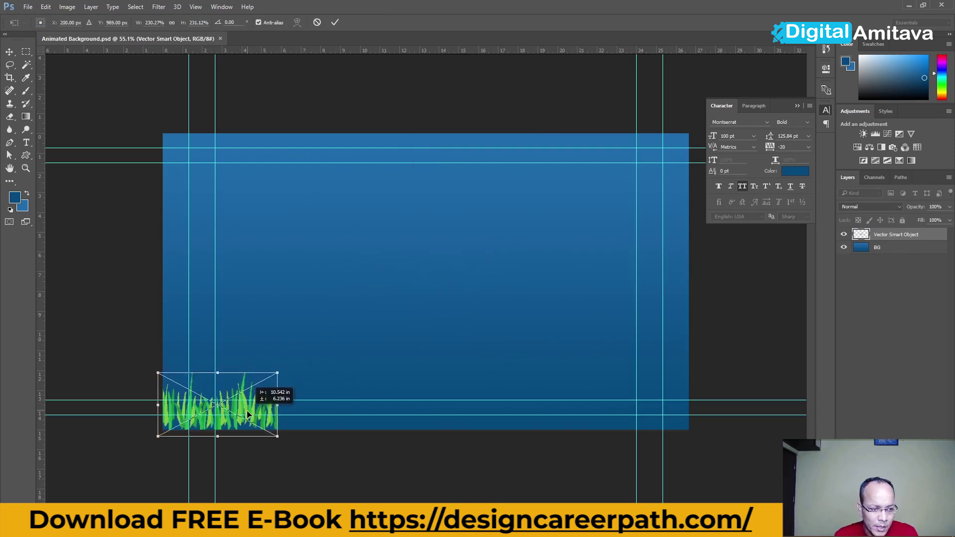
key("Return")
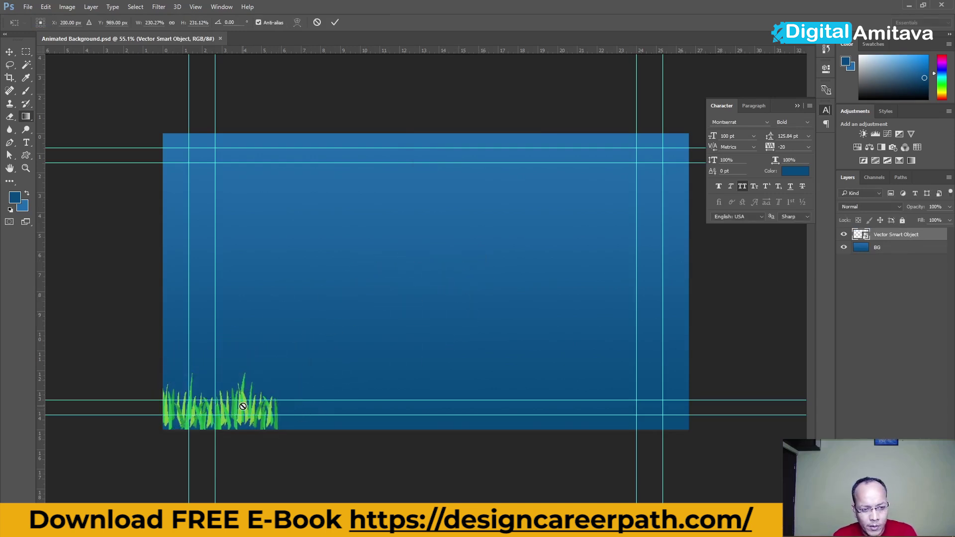
Step: Copy the grass across the bottom edge and merge the five grass layers into one
key("g")
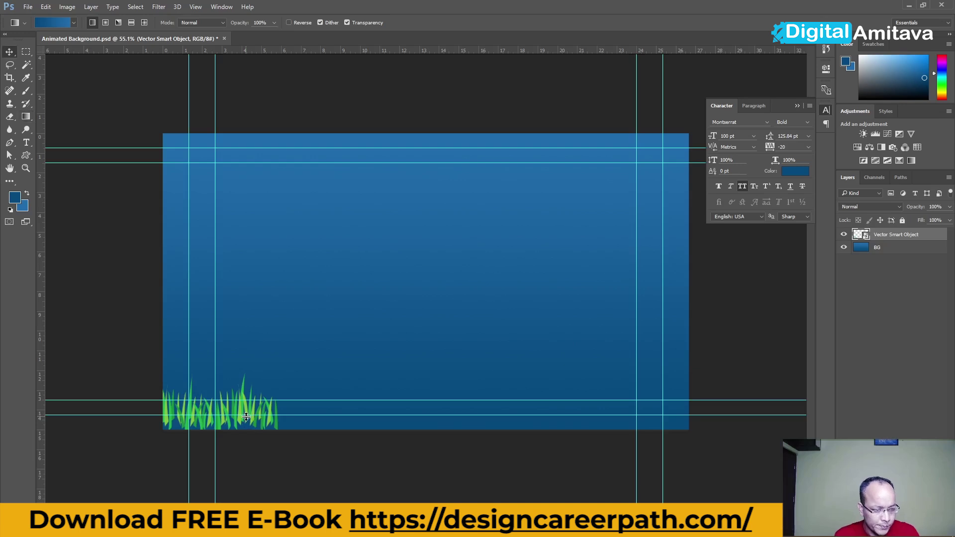
key("v")
left_click_drag(245, 417, 244, 411)
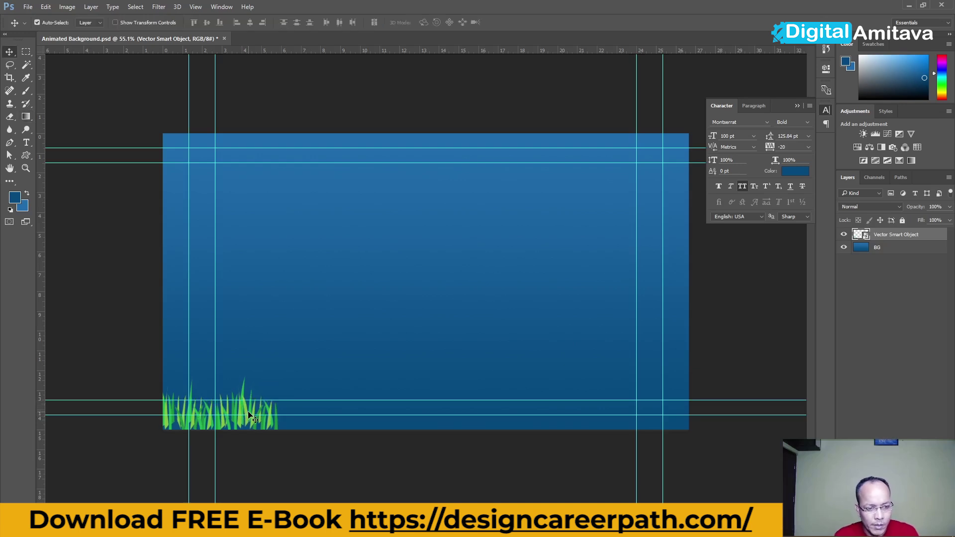
left_click_drag(243, 409, 683, 414)
key("ctrl+j")
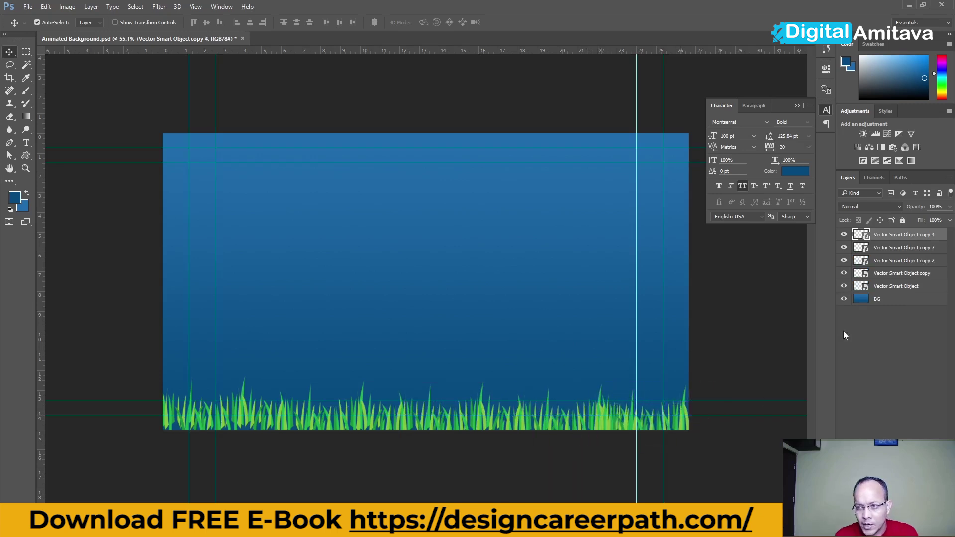
left_click(876, 287, "shift")
key("ctrl+e")
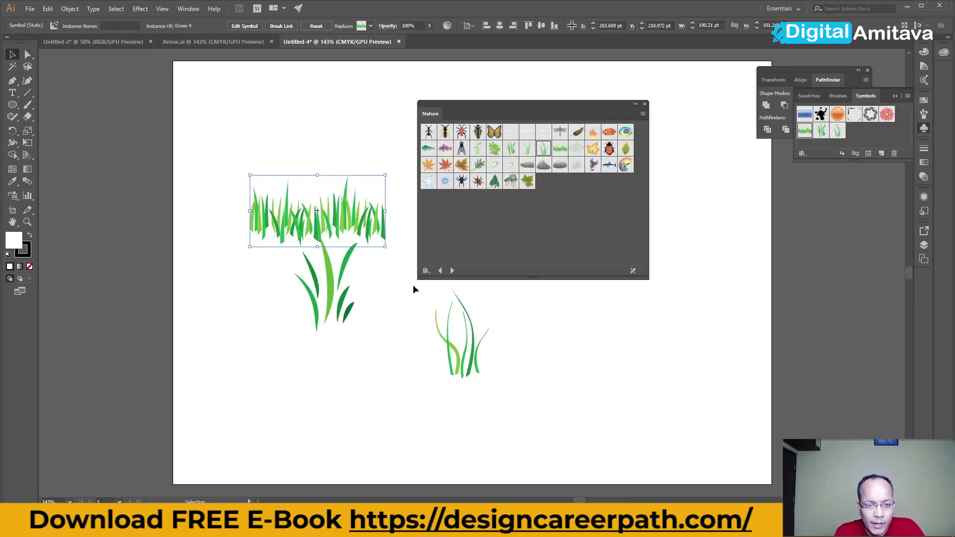
left_click(351, 312)
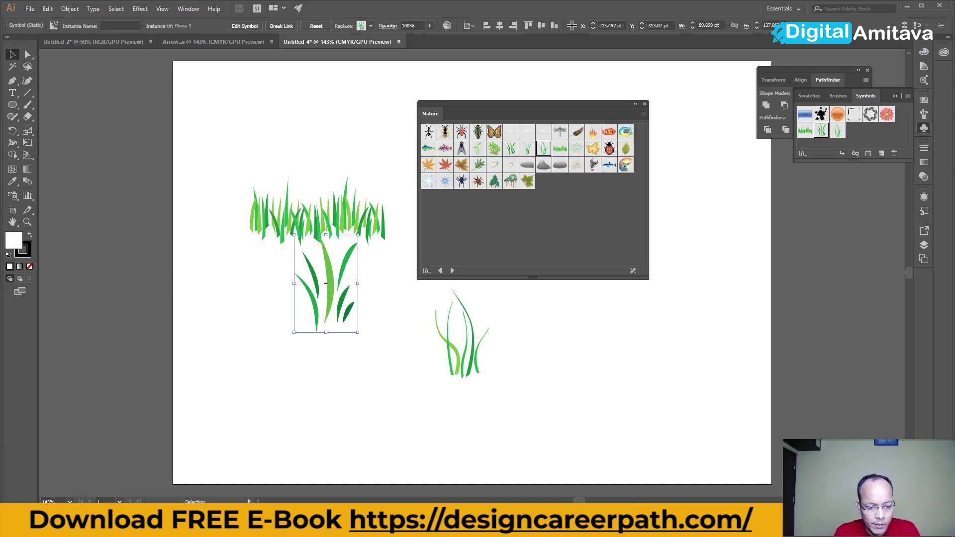
Step: Paste the tall grass clump as a Smart Object at the lower left and lower its opacity
key("ctrl+v")
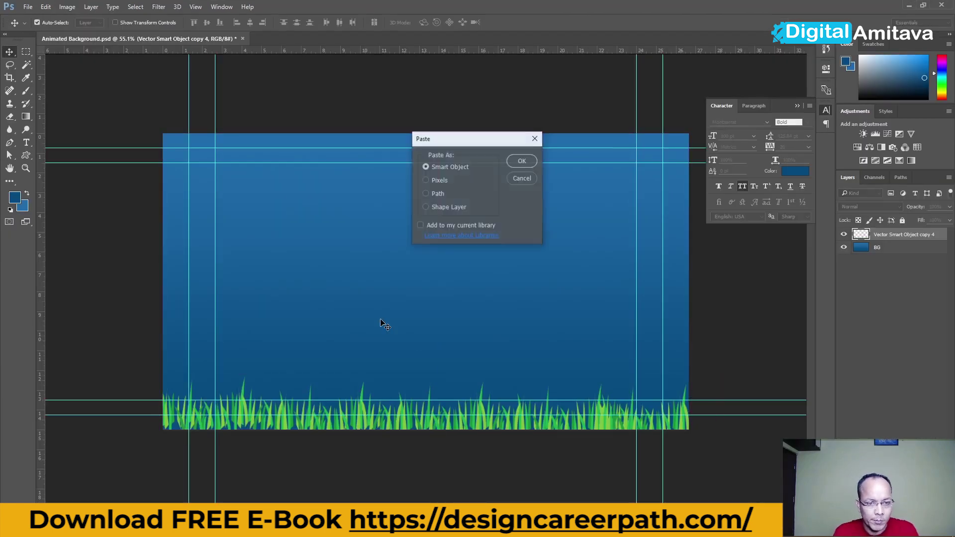
left_click(514, 163)
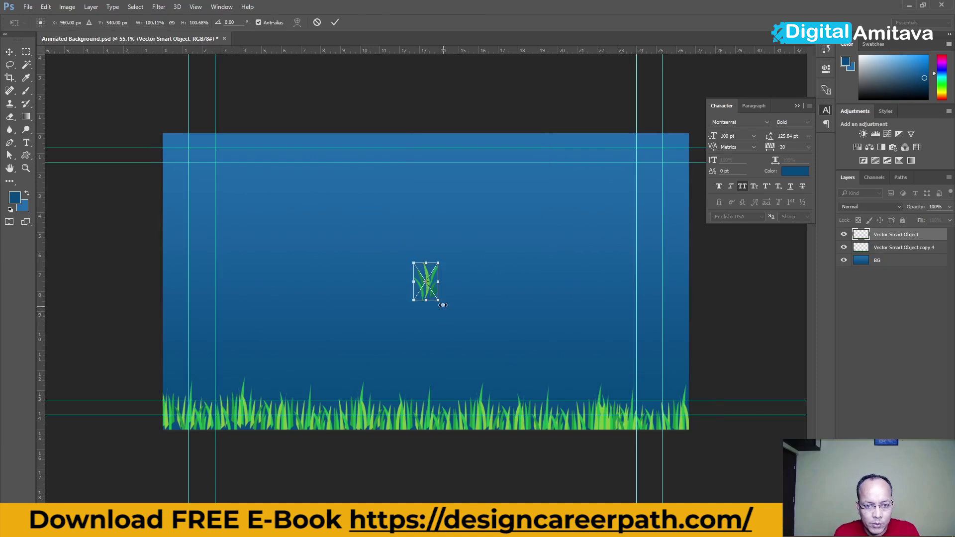
mouse_move(445, 306)
left_mouse_down()
mouse_move(465, 326)
mouse_move(220, 385)
mouse_move(315, 396)
left_mouse_up()
key("Return")
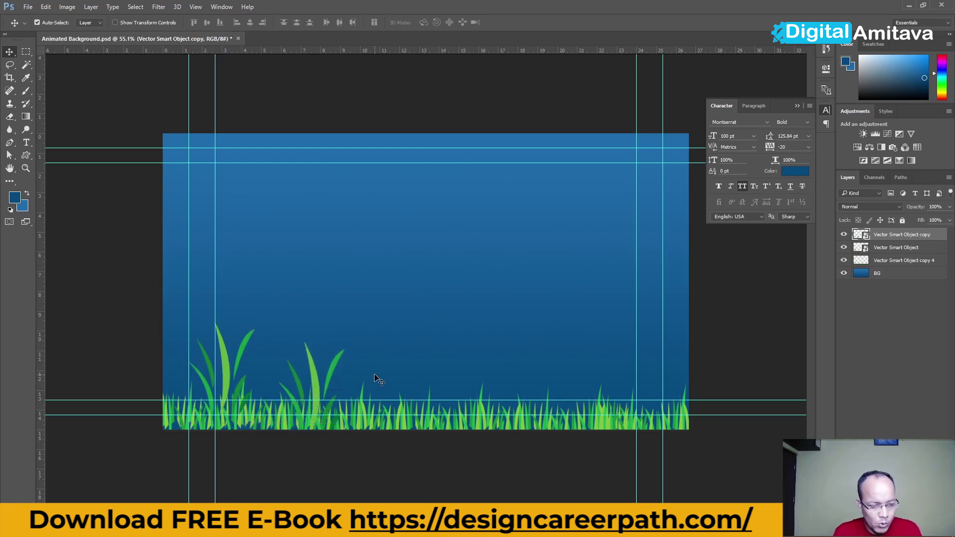
left_click(950, 206)
left_click_drag(948, 219, 934, 219)
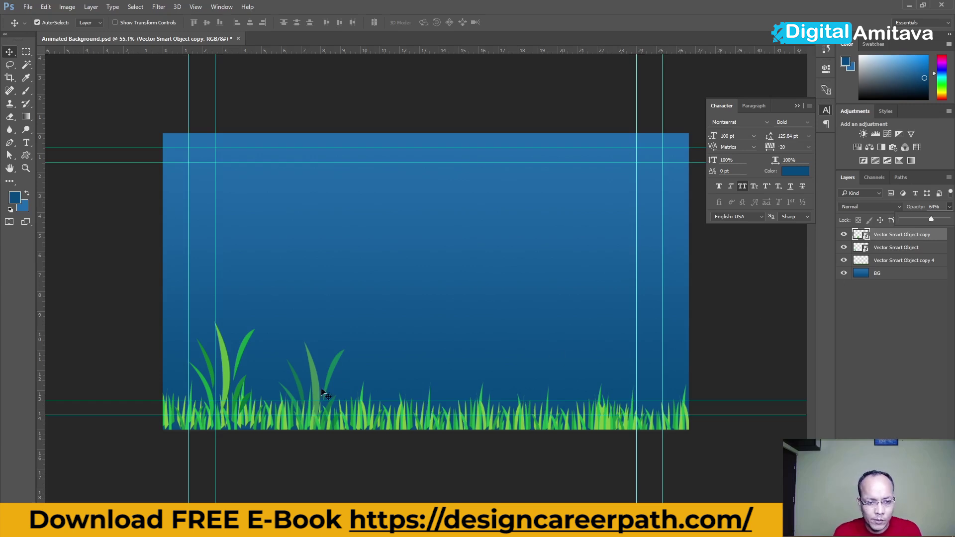
Step: Copy the tall grass to the middle and shrink it slightly, then copy the left clump to the right edge
left_click_drag(315, 384, 417, 377)
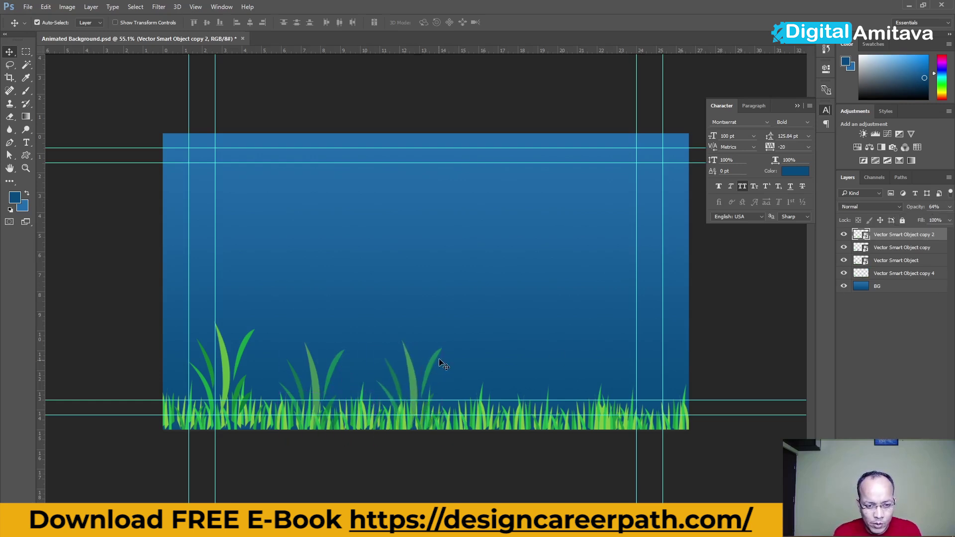
key("ctrl+t")
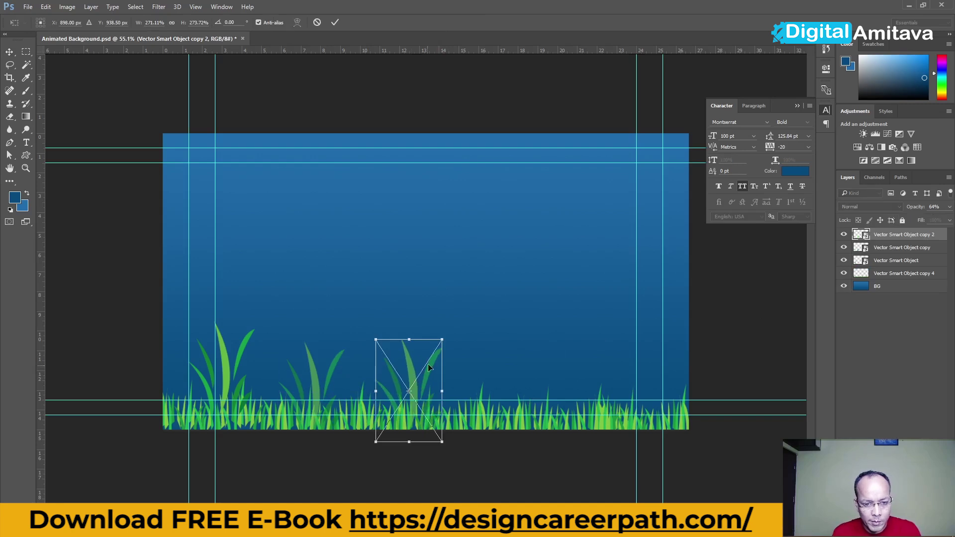
left_click_drag(440, 340, 437, 347)
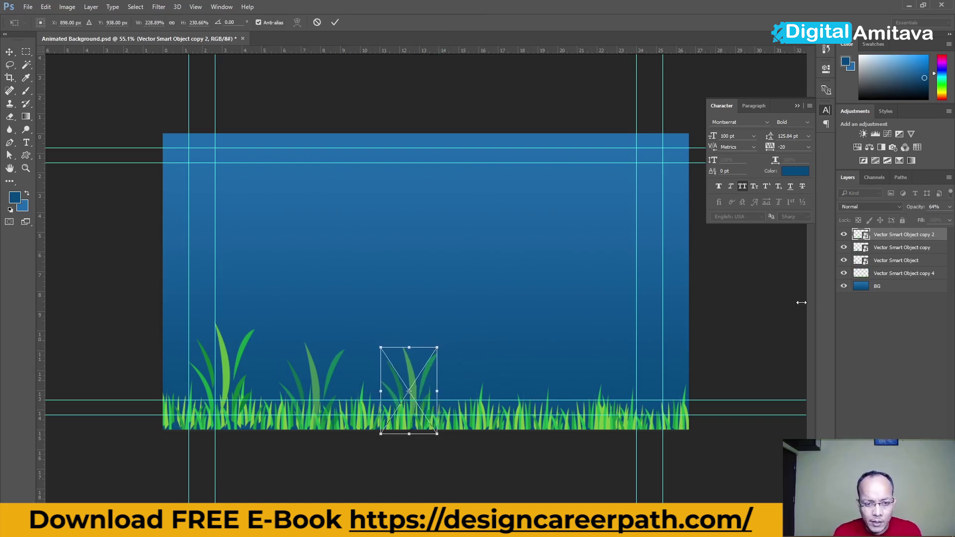
key("Return")
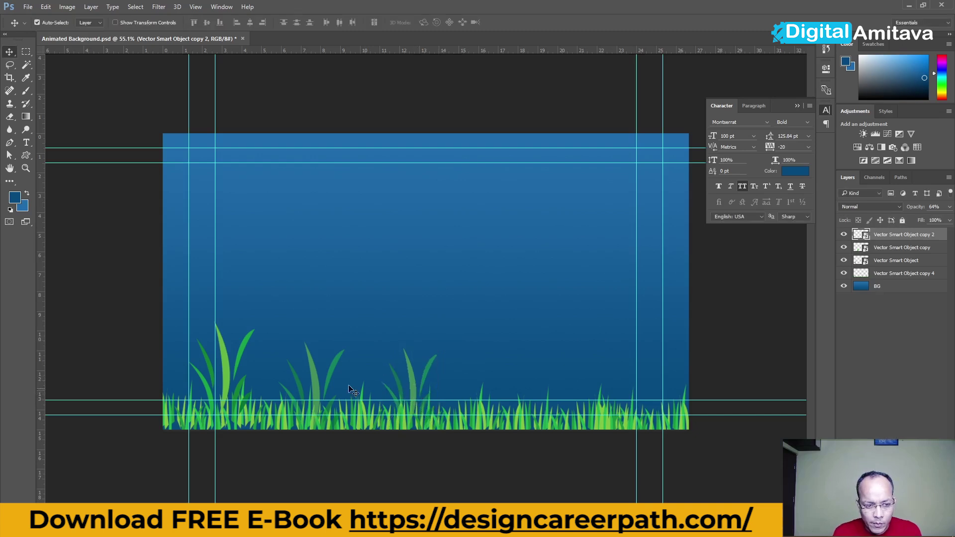
left_click(227, 381)
left_click_drag(227, 381, 675, 386)
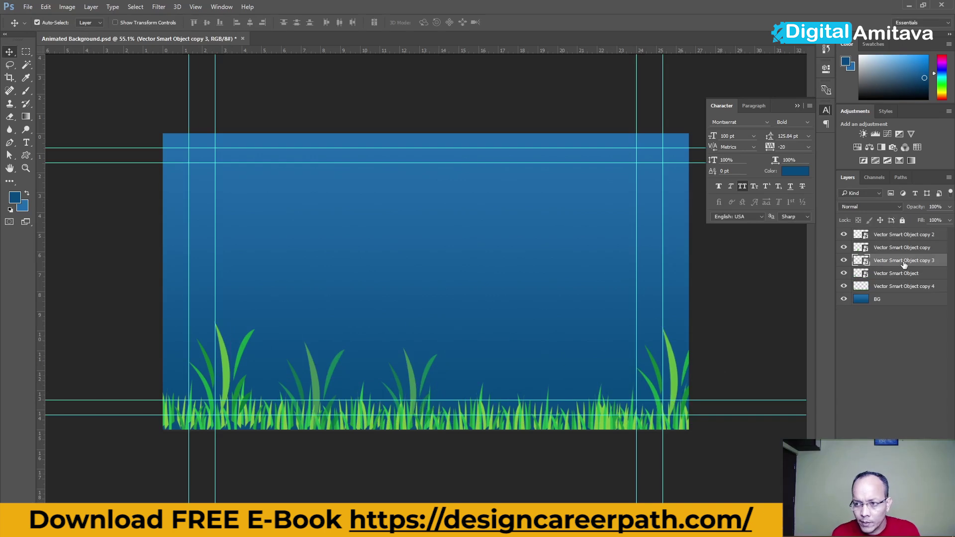
left_click(845, 286)
Step: Rename the bottom grass strip layer to 'Grass Front'
left_click(844, 287)
double_click(887, 287)
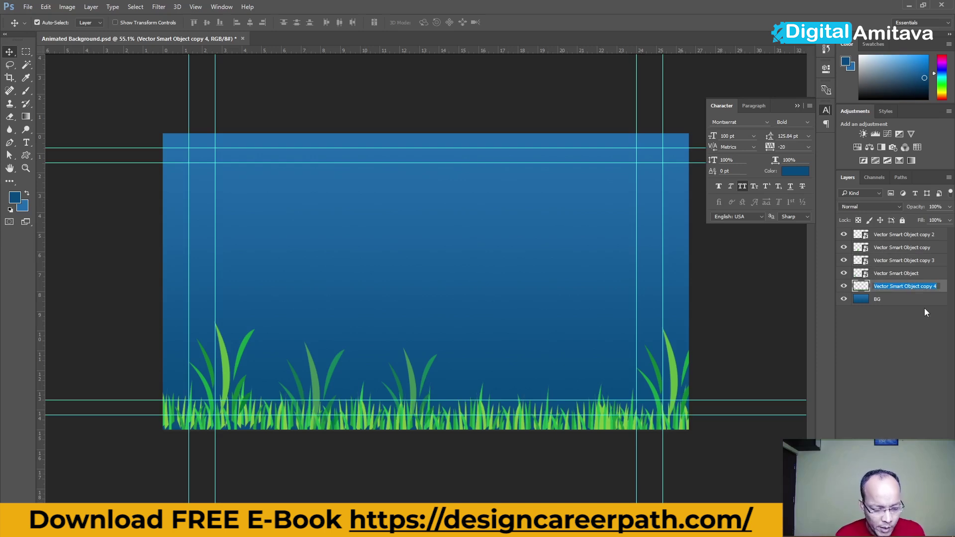
type("Grass")
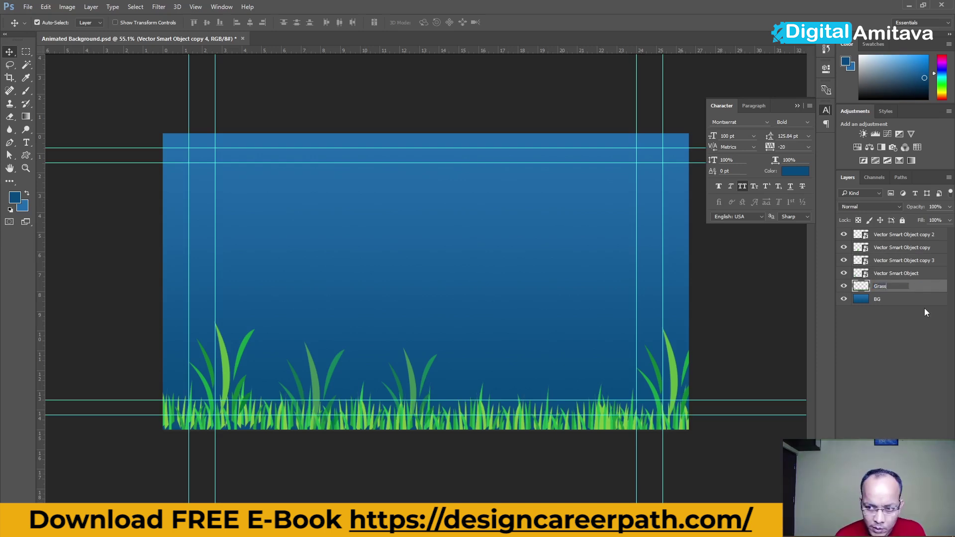
type(" Front")
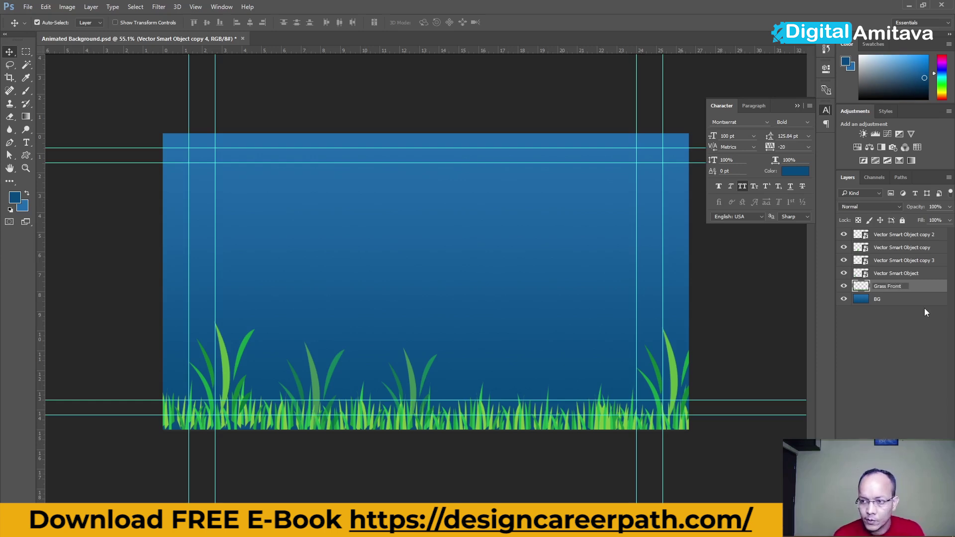
key("BackSpace")
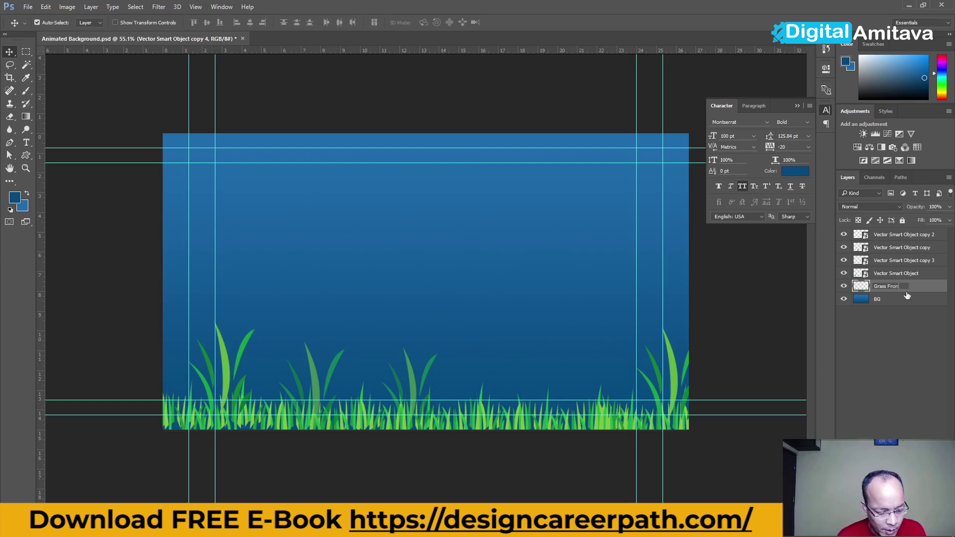
key("Return")
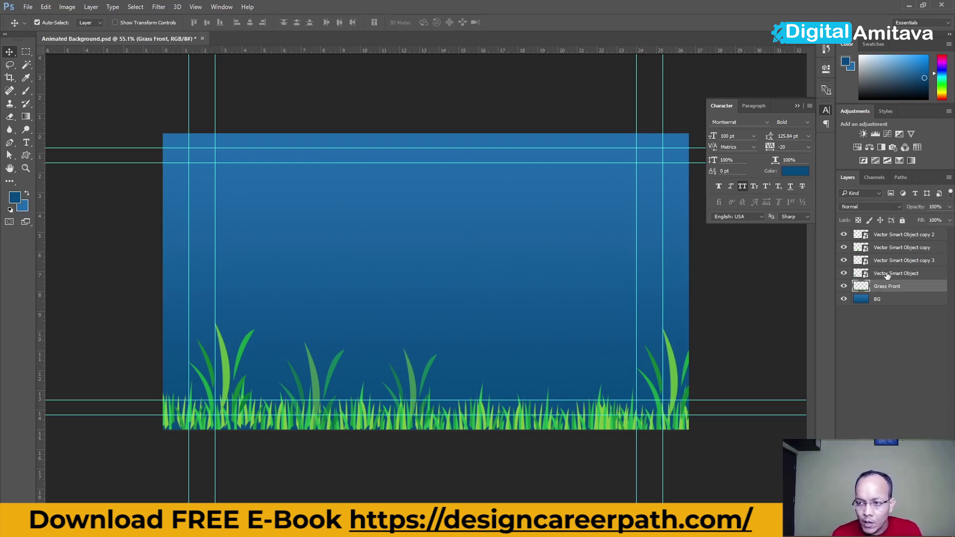
Step: Copy the right-edge grass clump to just right of centre at 50% opacity
left_click(887, 275)
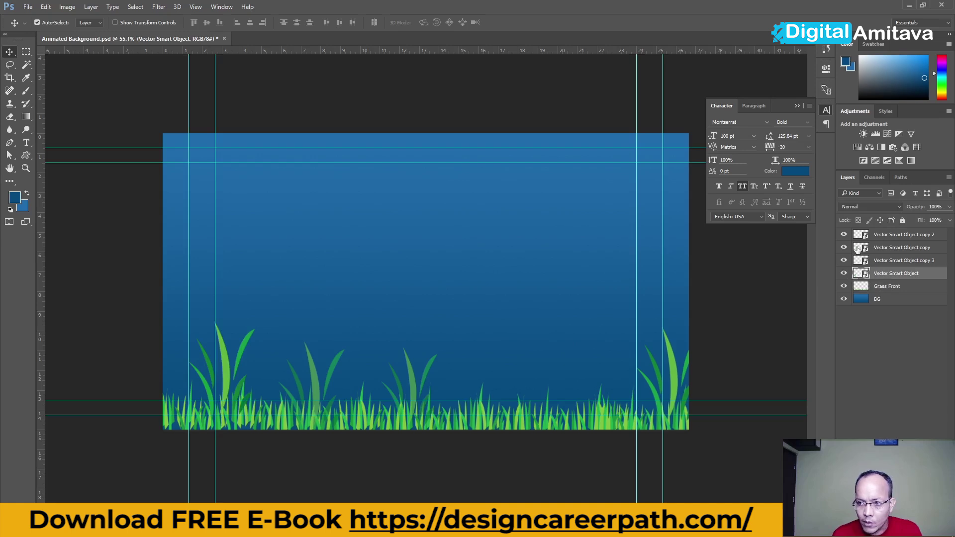
left_click(843, 234)
left_click(844, 234)
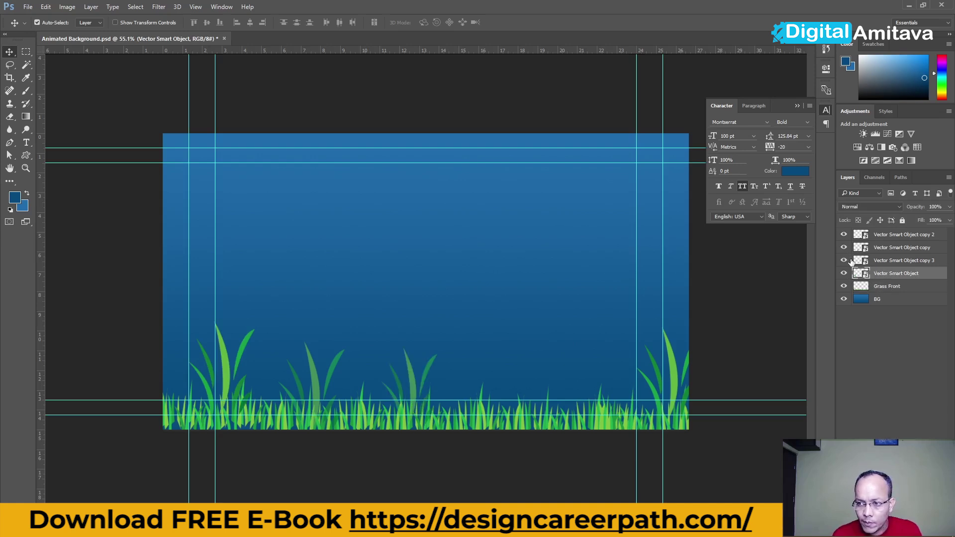
left_click(844, 260)
left_click(845, 260)
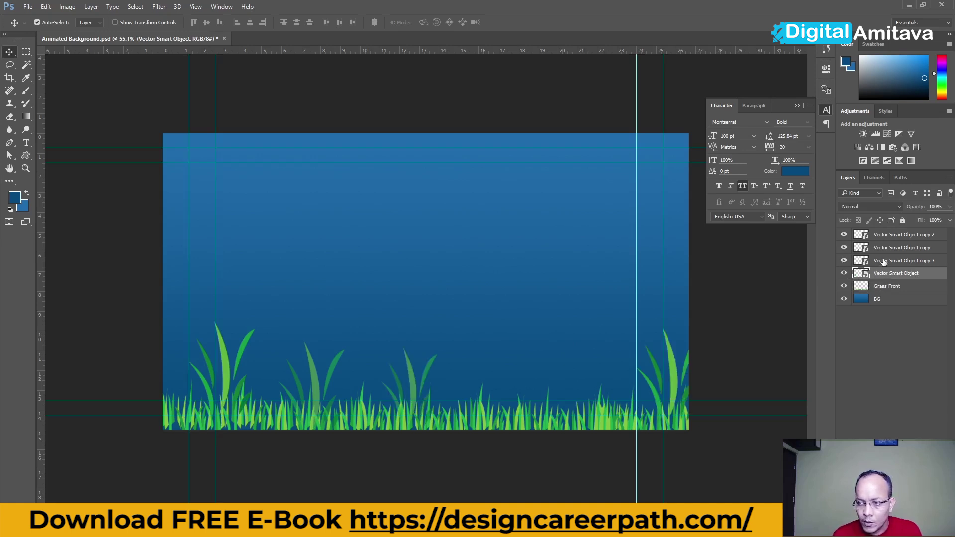
left_click(884, 260, "shift")
left_click(686, 388)
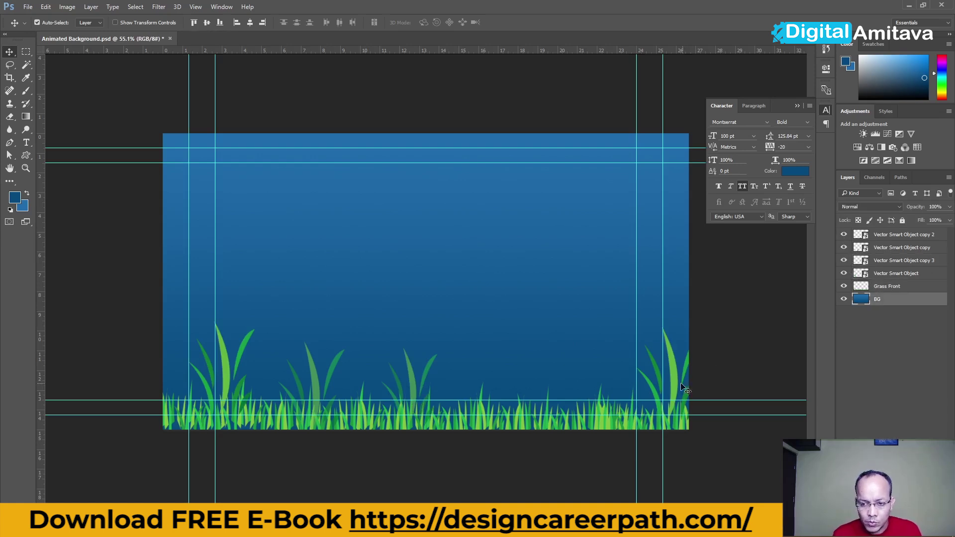
left_click(889, 263)
left_click_drag(667, 370, 558, 378)
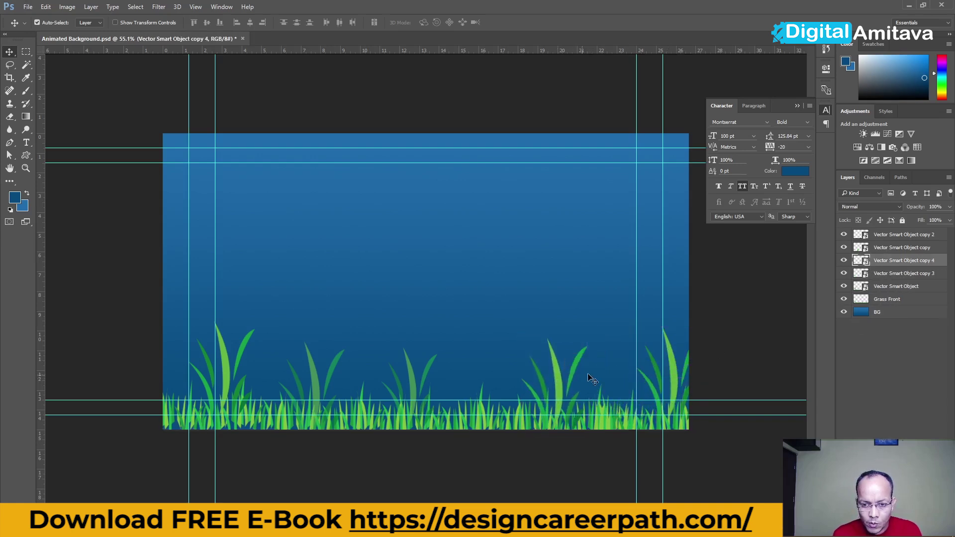
key("5")
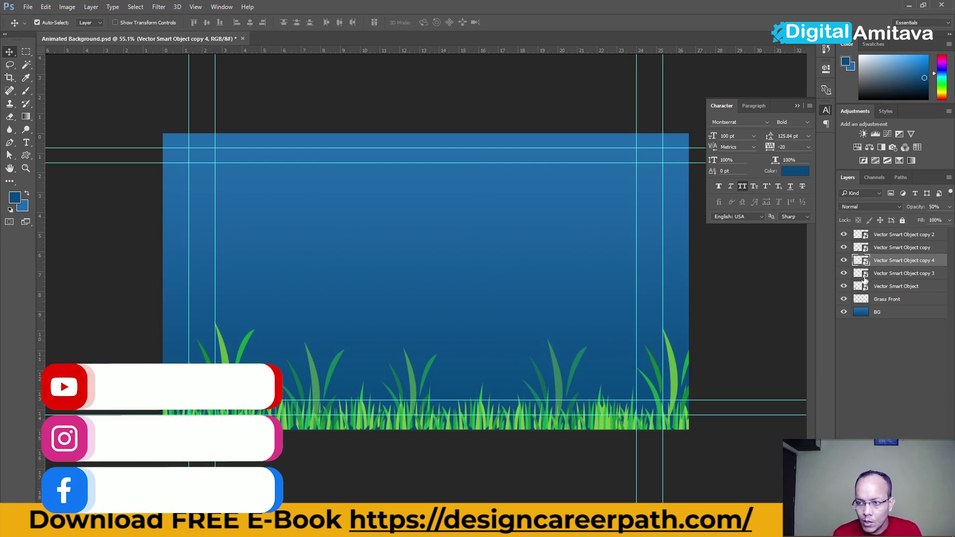
Step: Select the layers of the two front tall grass clumps together
left_click(843, 286)
left_click(843, 286)
left_click(844, 293)
left_click(844, 292)
left_click(880, 288)
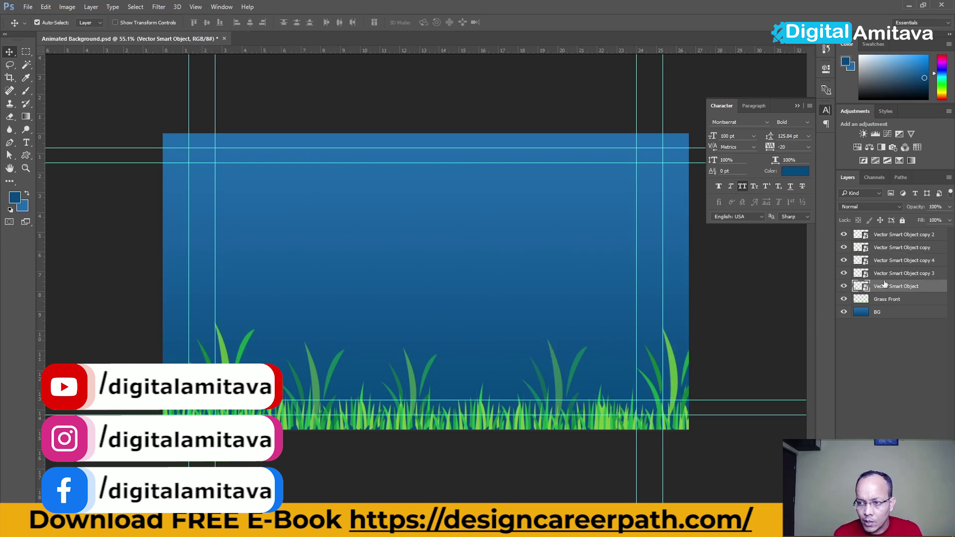
left_click(882, 275, "shift")
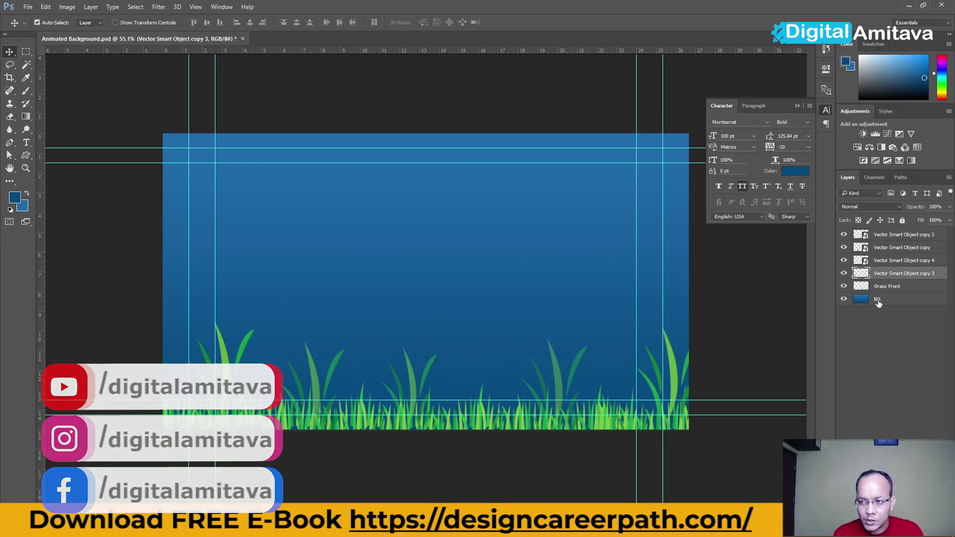
Step: Merge the two front grass clumps into one layer named 'Big Grass Front'
key("ctrl+e")
type("B")
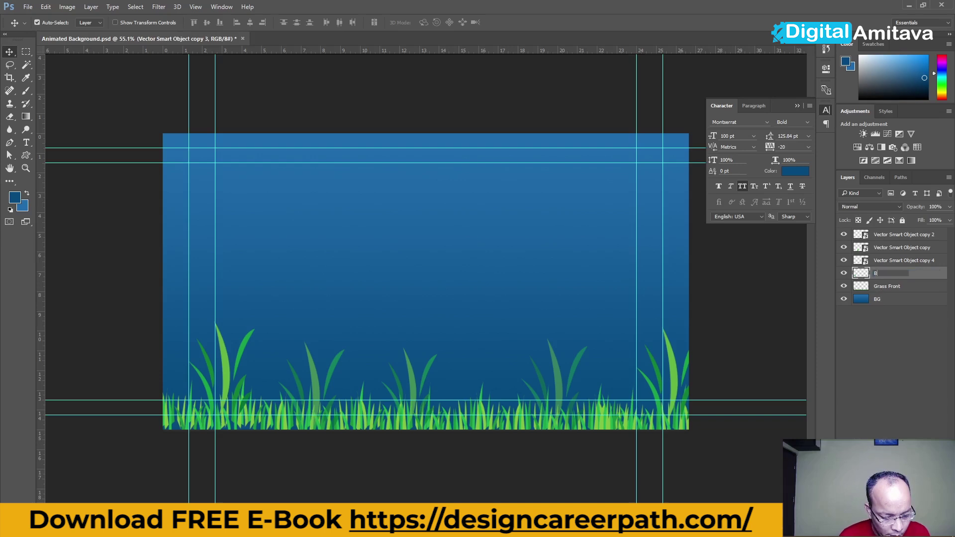
type("ig Grass")
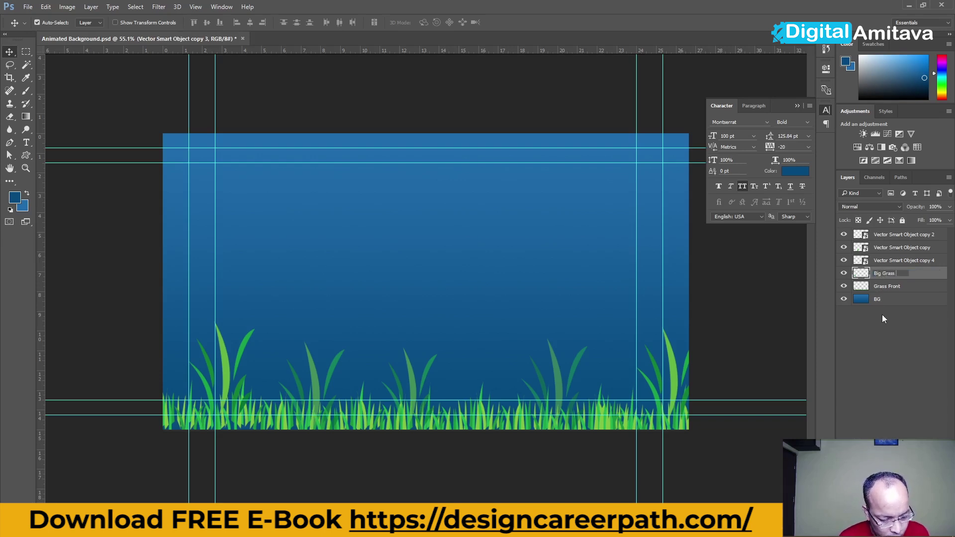
type(" Front")
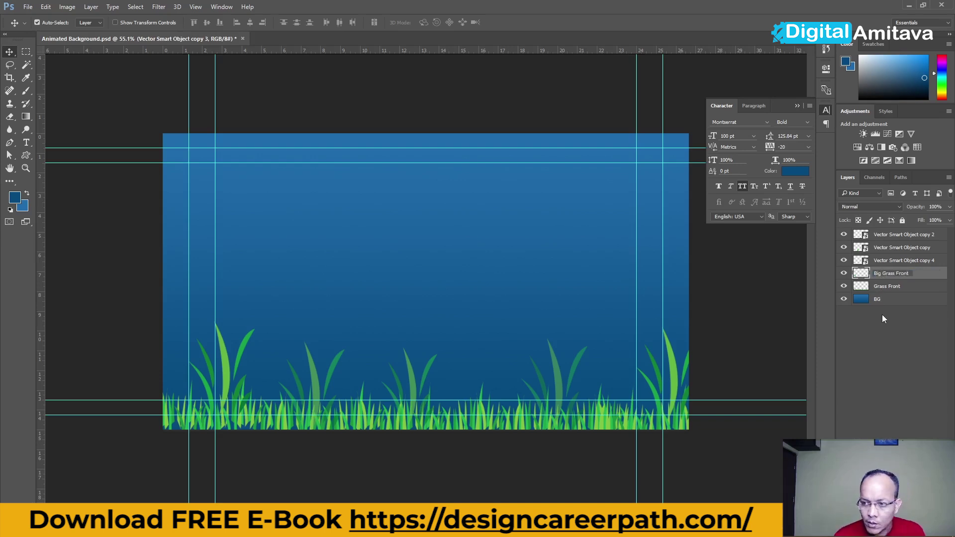
left_click(891, 262)
Step: Merge the other three grass clumps into one layer named 'Big Grass Back'
left_click(895, 241, "shift")
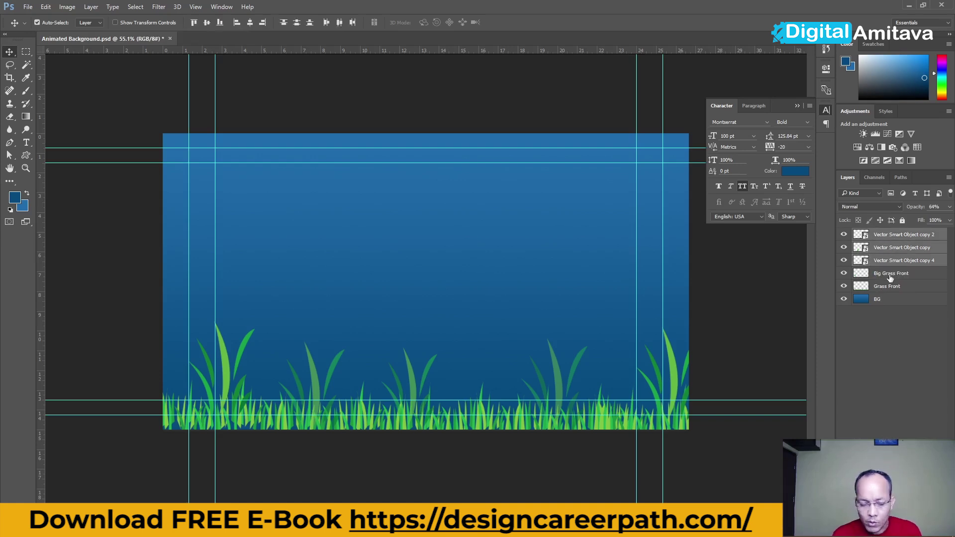
key("ctrl+e")
double_click(885, 235)
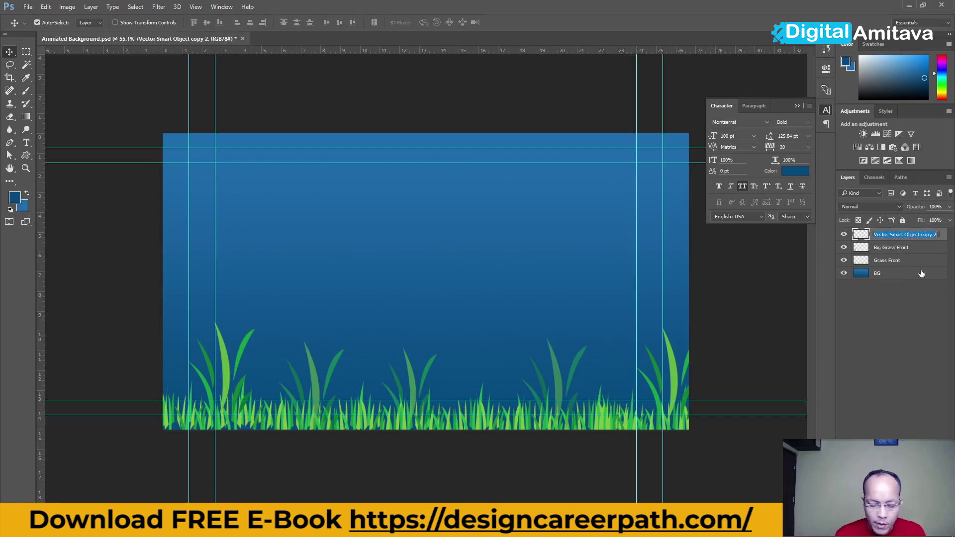
type("Ba")
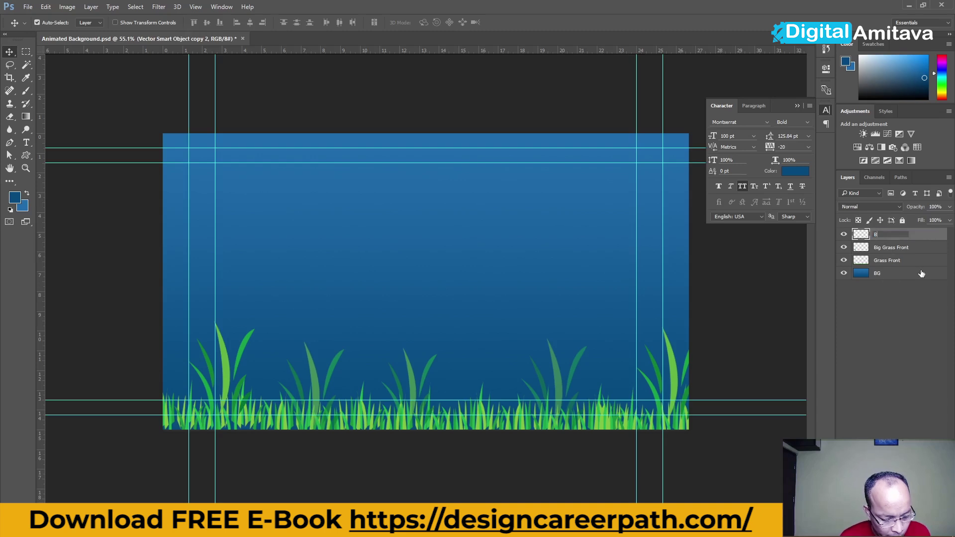
key("BackSpace")
type("ig")
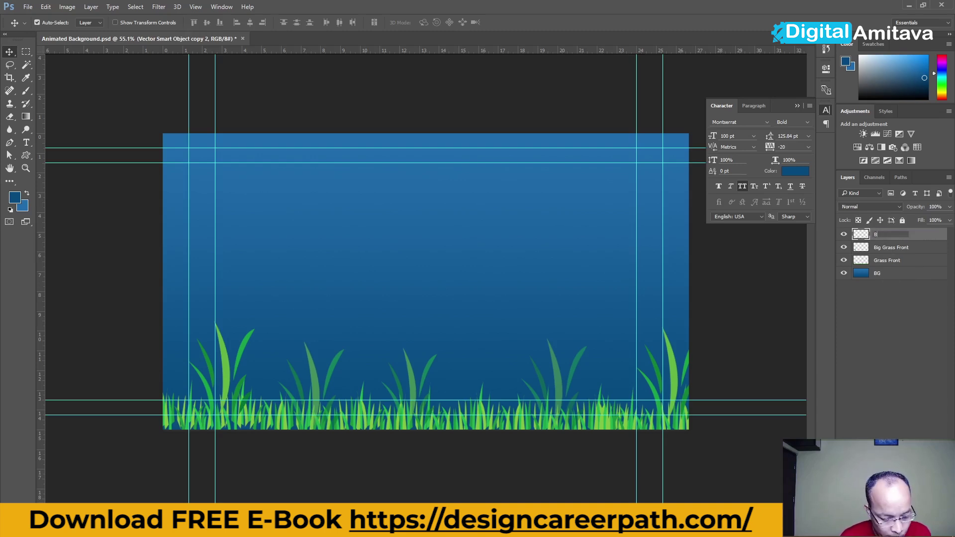
type(" Grass")
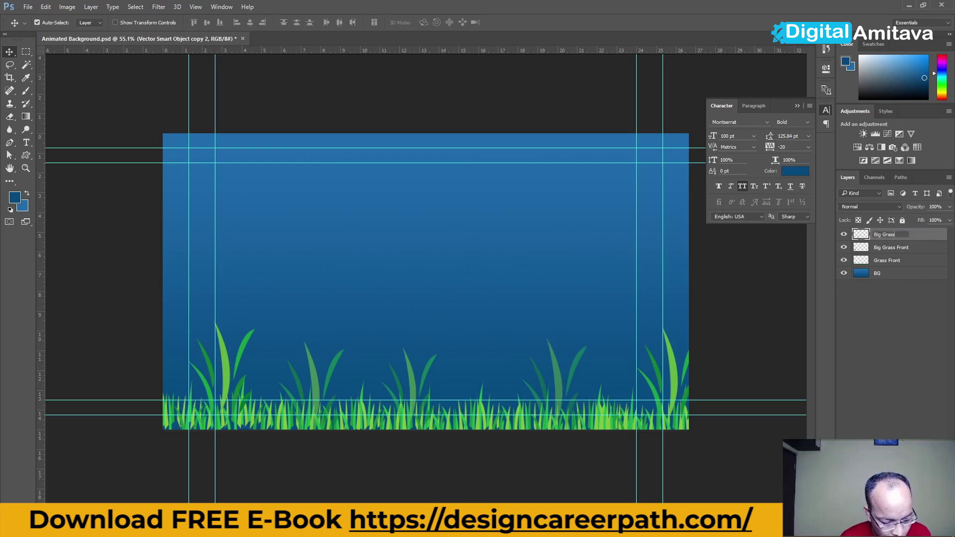
type(" Back")
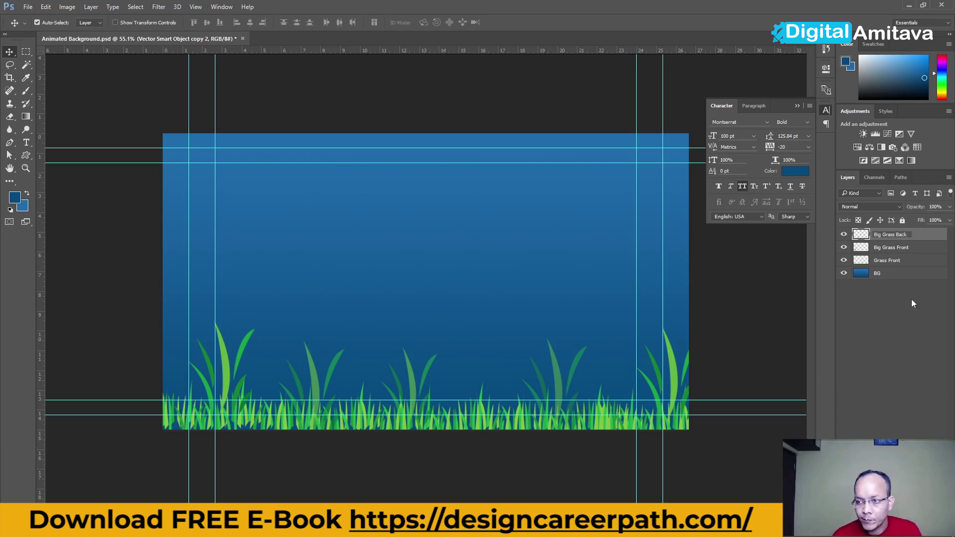
left_click(914, 282)
Step: Save, then place the orange, blue striped, mahi and purple fish symbols on the artboard
key("ctrl+s")
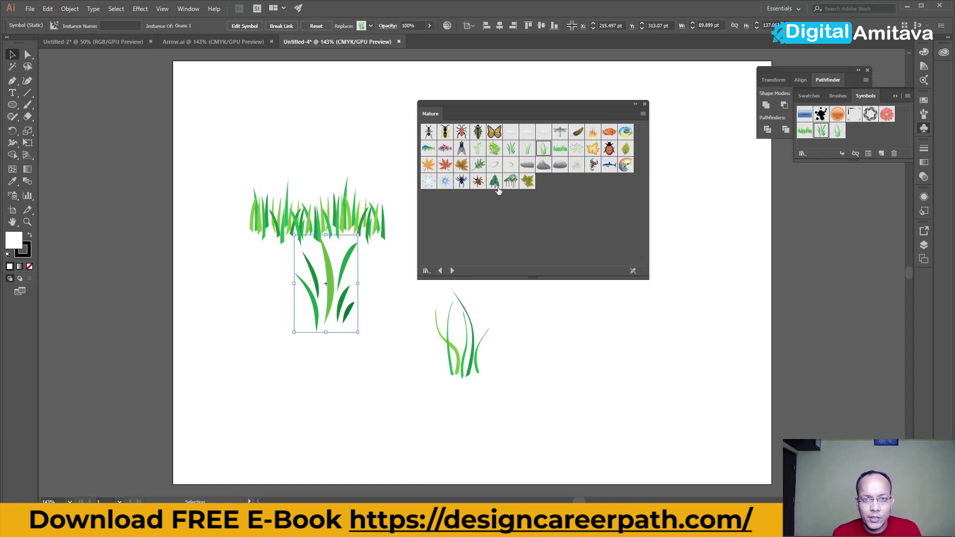
left_click(609, 132)
left_click_drag(609, 132, 547, 323)
left_click(626, 132)
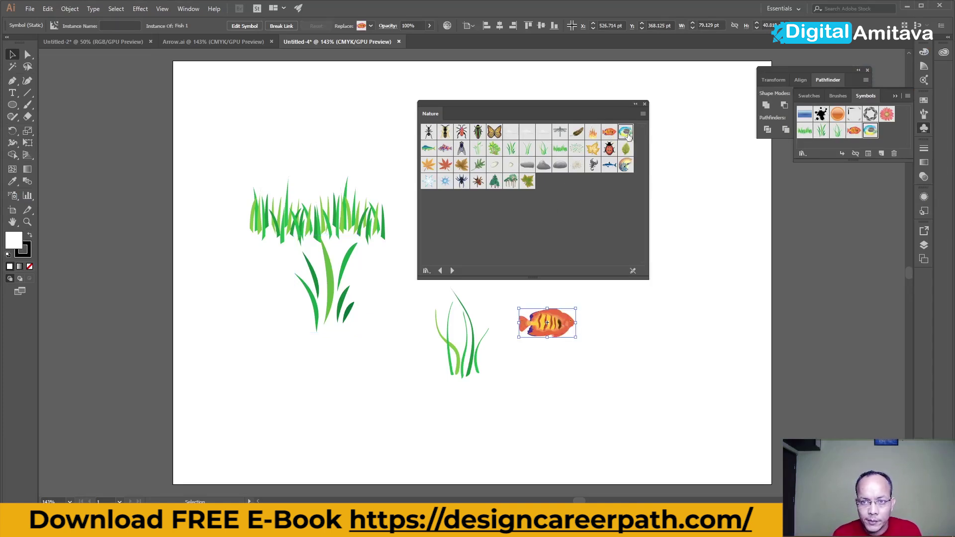
left_click_drag(628, 139, 629, 321)
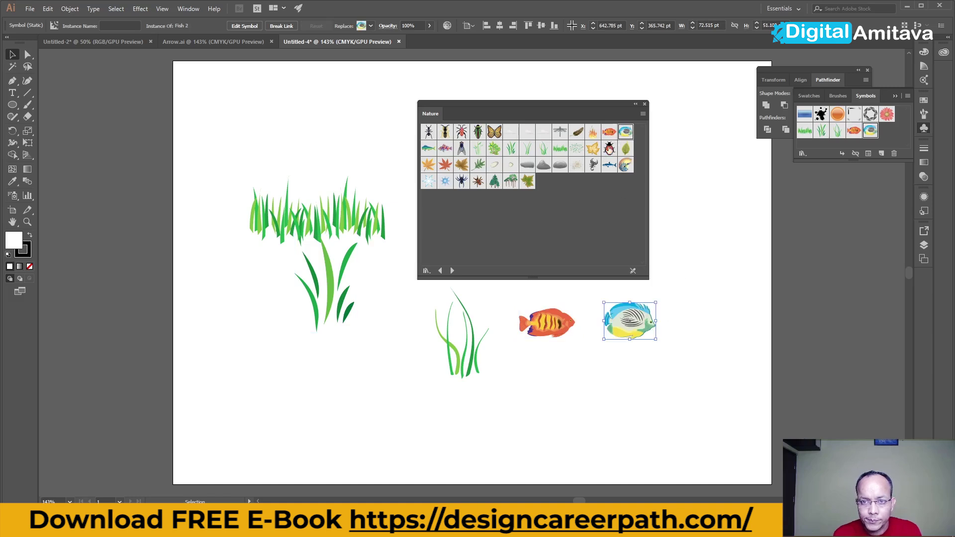
left_click(428, 148)
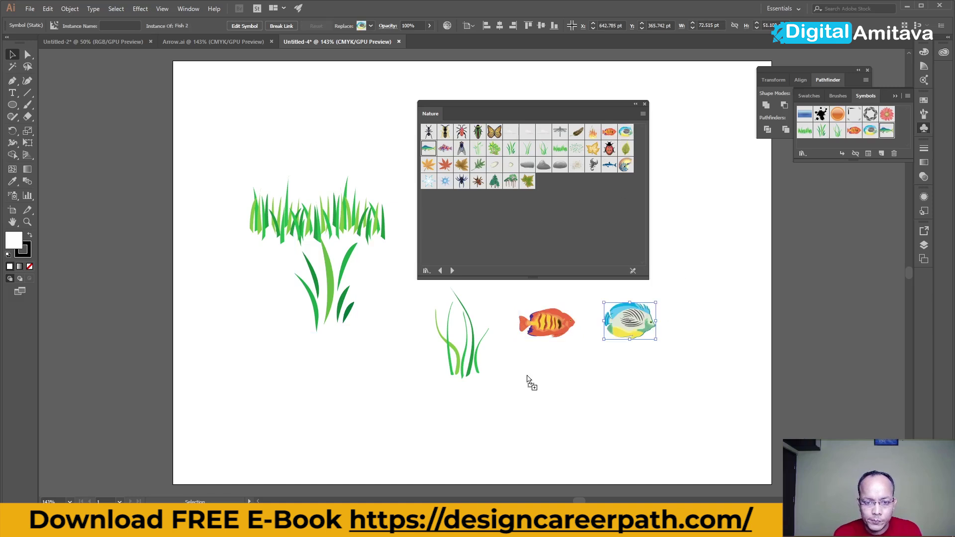
left_click_drag(428, 148, 526, 375)
left_click(445, 148)
mouse_move(445, 148)
left_mouse_down()
mouse_move(613, 351)
mouse_move(592, 422)
left_mouse_up()
Step: Nudge the mahi fish slightly right and select the purple fish for copying
left_click(527, 378)
left_click_drag(527, 378, 553, 379)
left_click(547, 323)
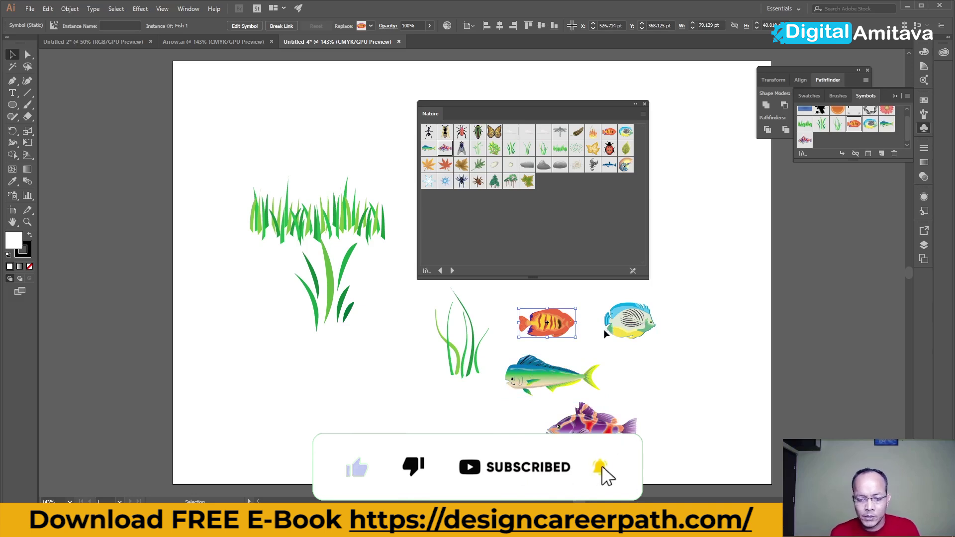
left_click(631, 424)
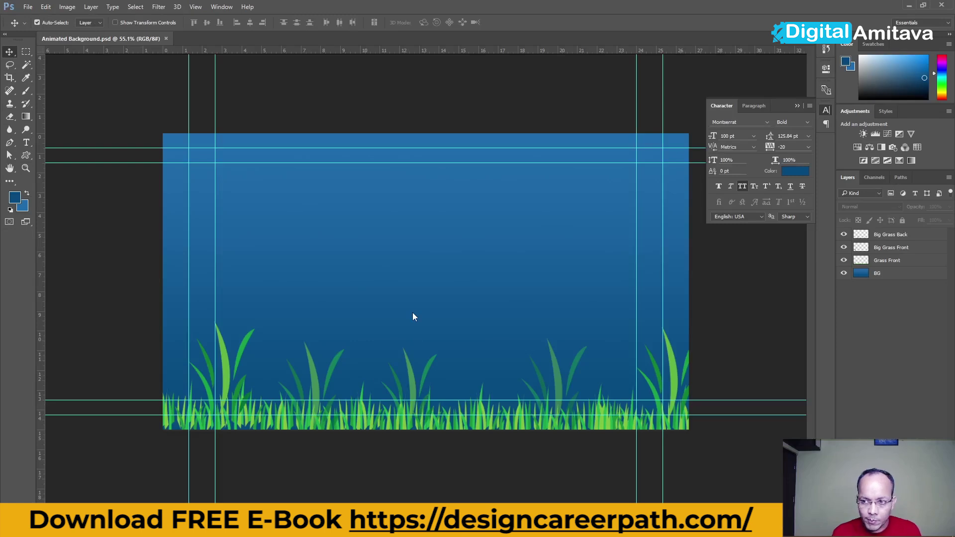
Step: Paste the purple fish into Photoshop as a smart object and copy the green fish
key("ctrl+v")
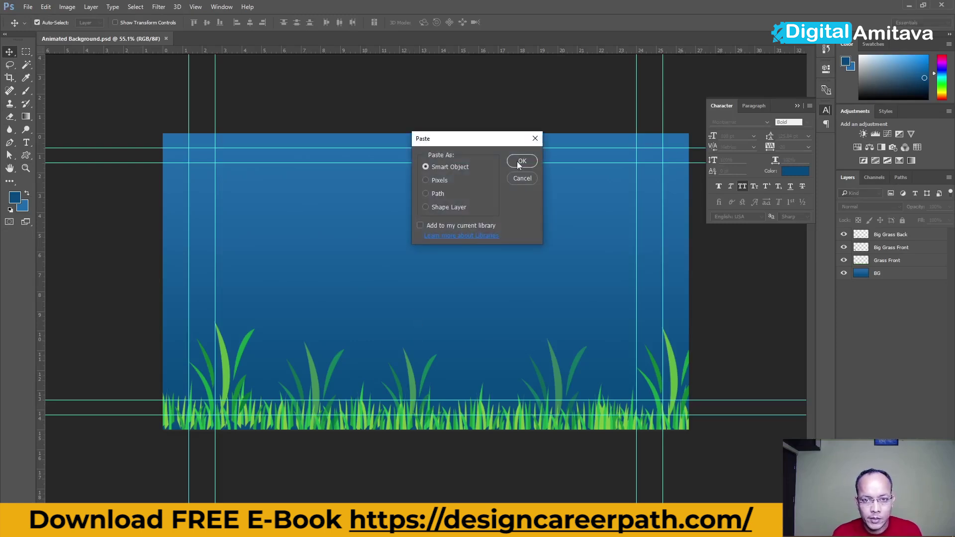
left_click(518, 161)
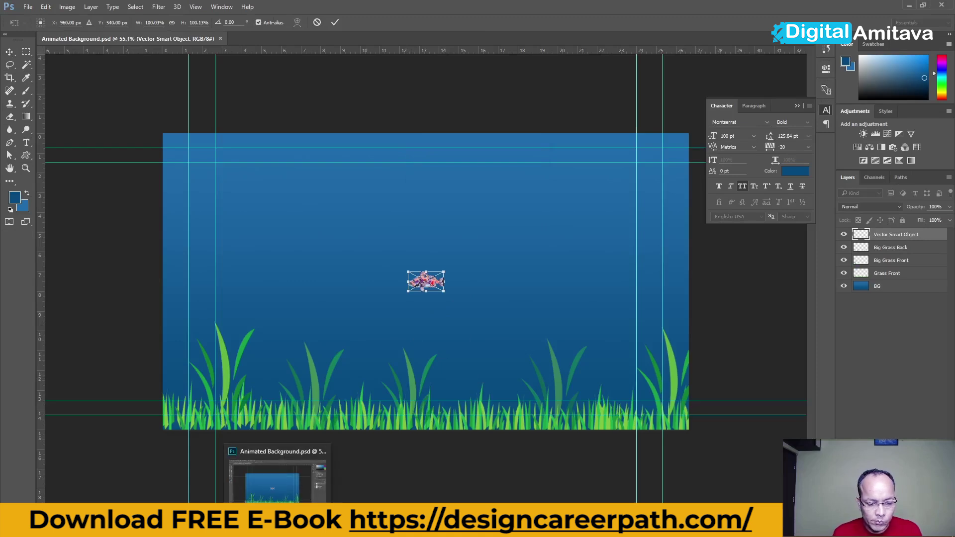
left_click(278, 472)
left_click(552, 375)
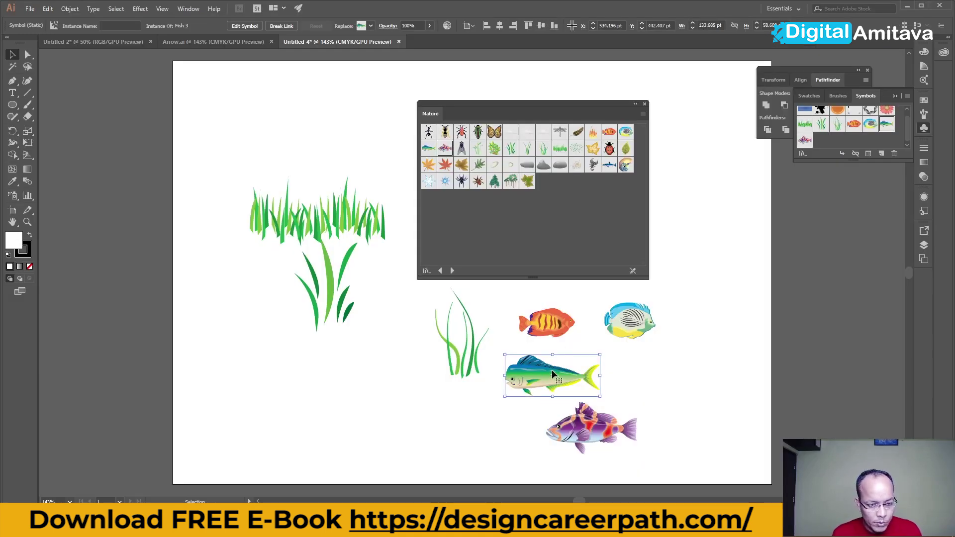
key("alt+Tab")
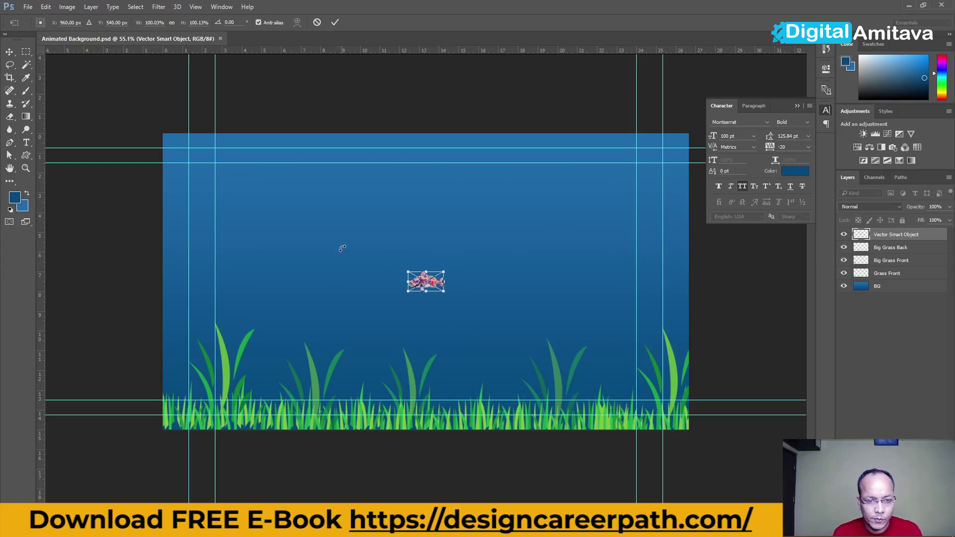
key("Return")
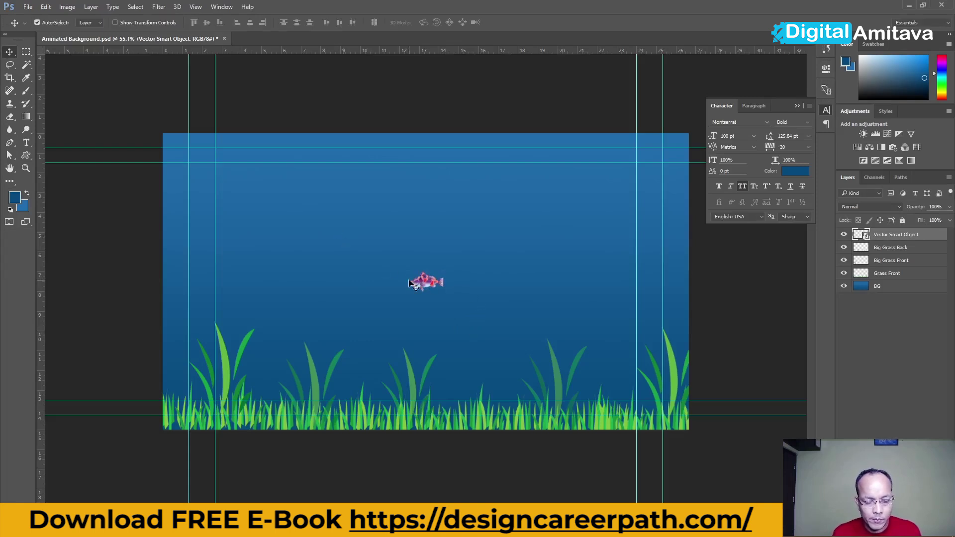
Step: Paste the green fish as a smart object, commit it, and copy the orange fish
key("ctrl+v")
left_click(516, 168)
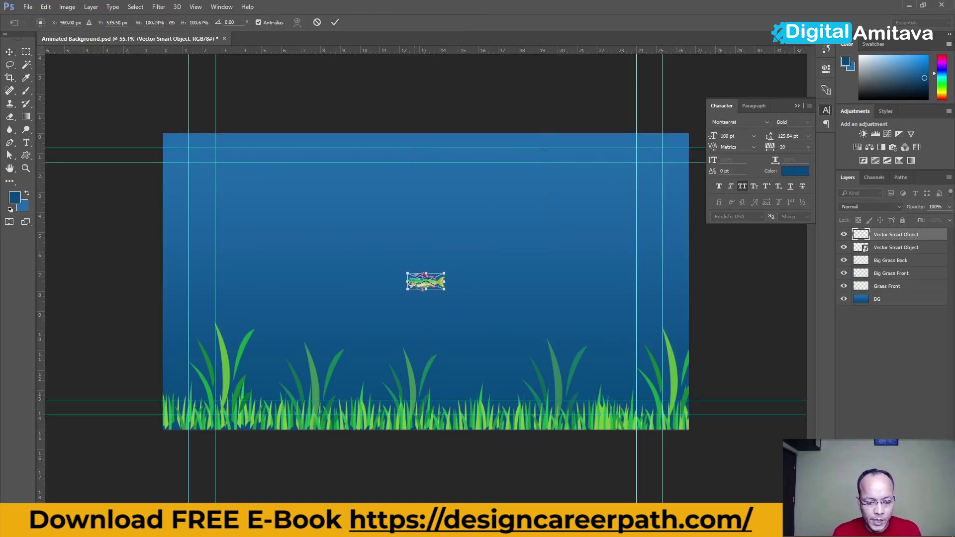
key("alt+Tab")
left_click(558, 332)
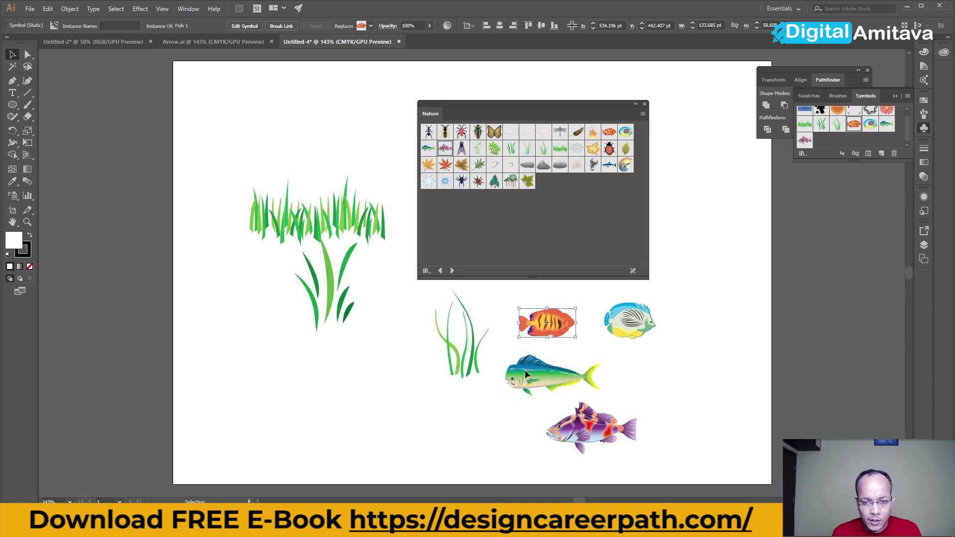
key("alt+Tab")
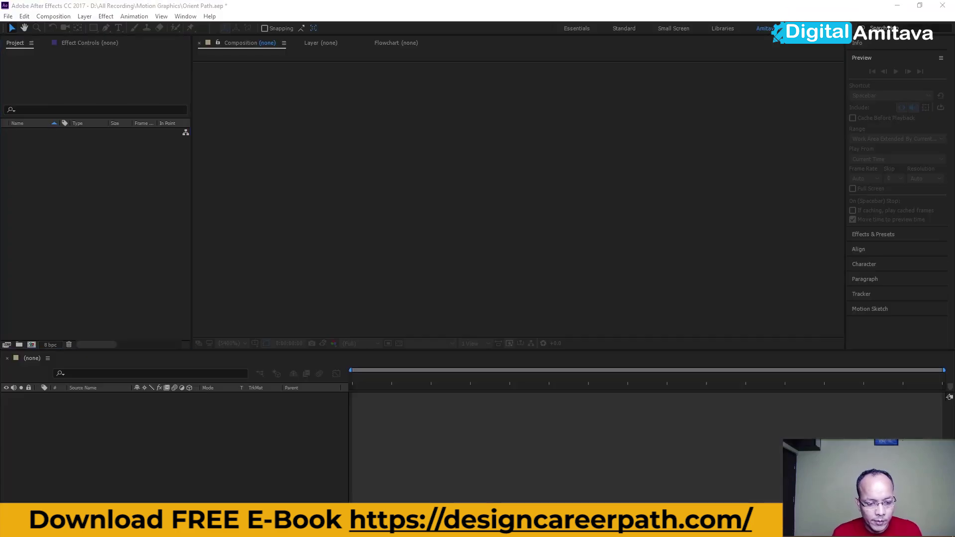
key("alt+Tab")
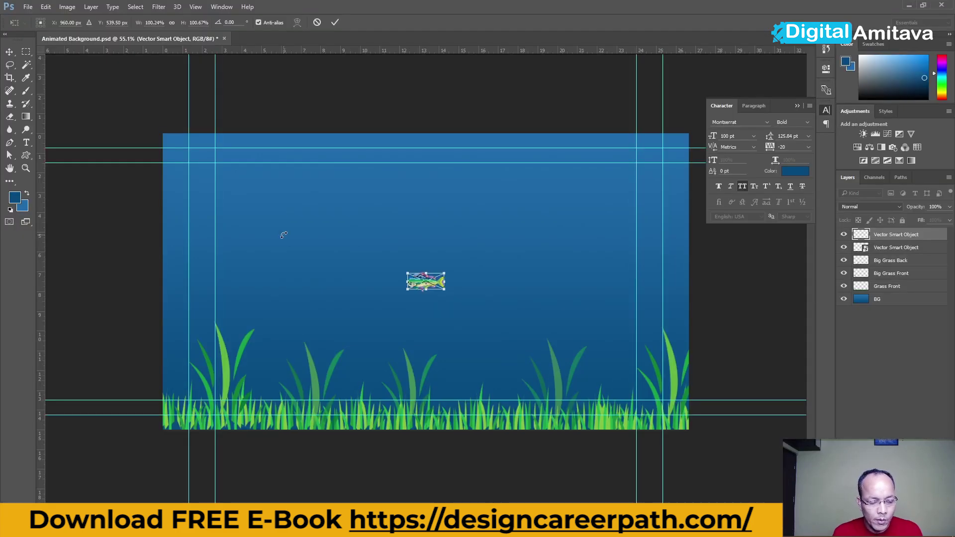
key("Return")
Step: Paste the orange and blue fish as smart objects, committing each placement
key("ctrl+v")
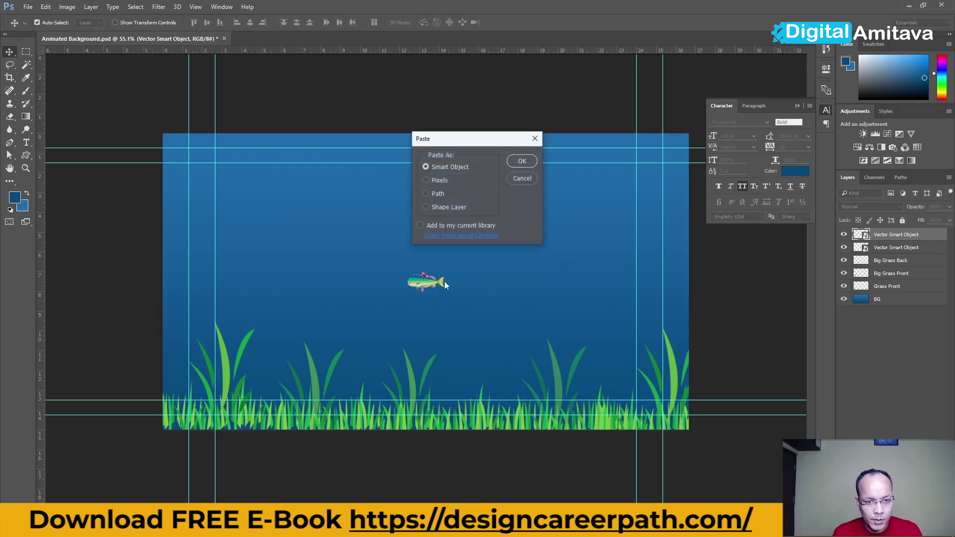
left_click(519, 160)
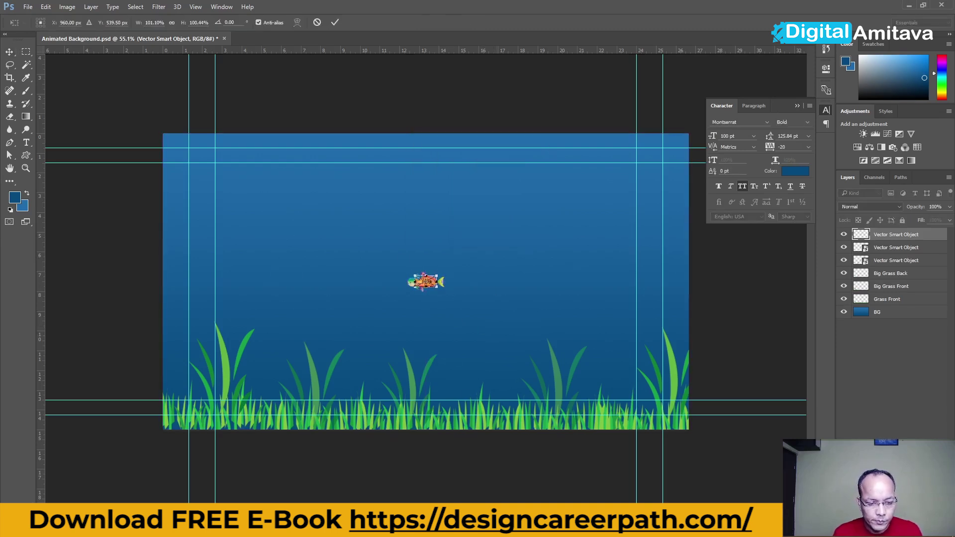
key("alt+Tab")
left_click(631, 335)
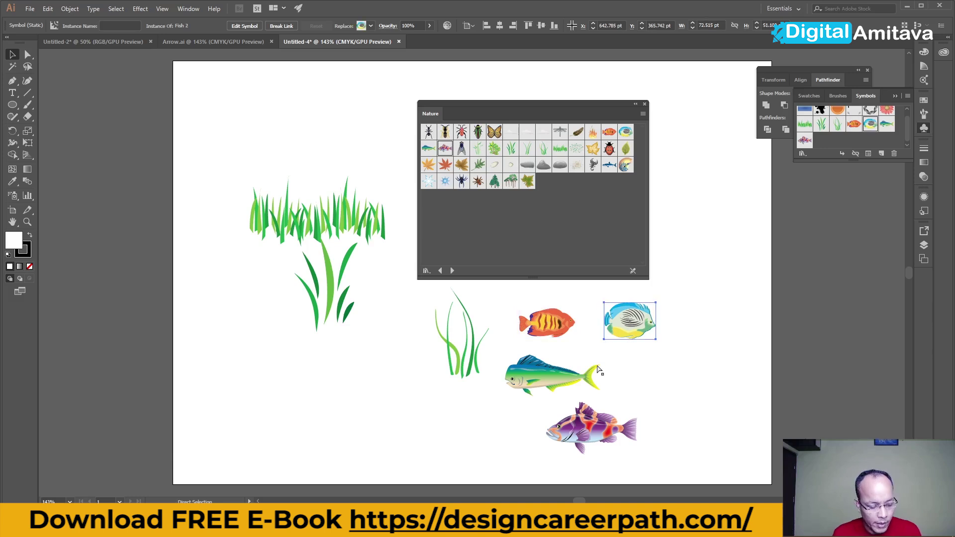
key("alt+Tab")
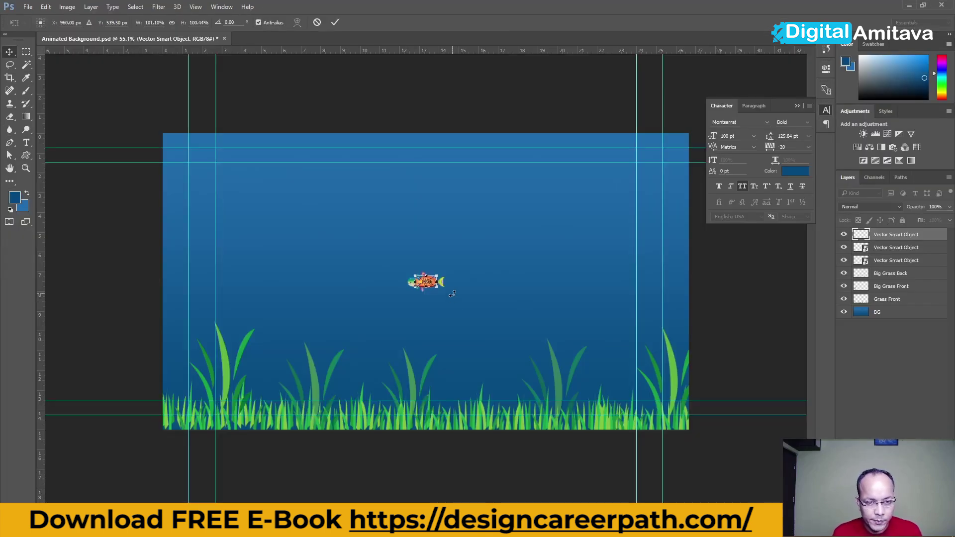
key("Return")
key("ctrl+v")
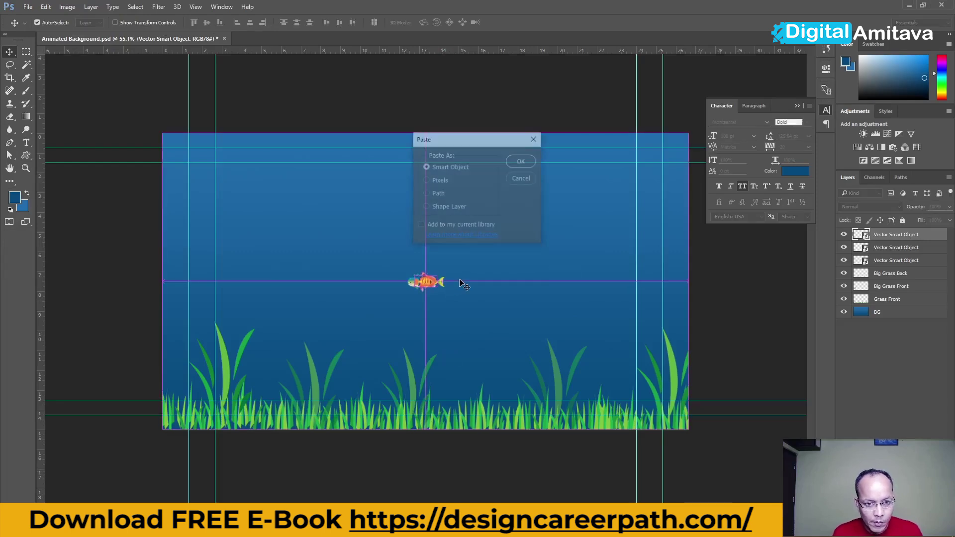
left_click(514, 162)
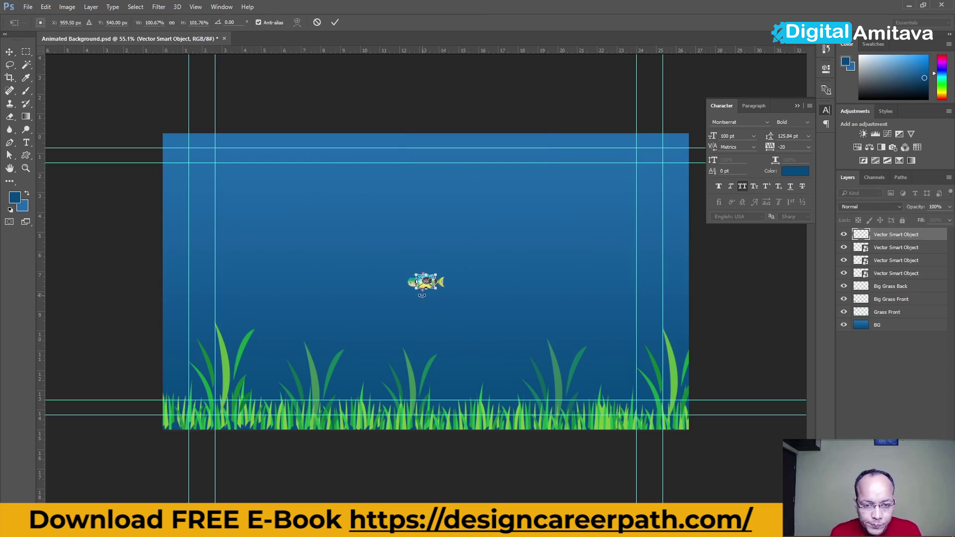
key("Return")
Step: Move the blue fish up-left and the orange fish down-left, doubling the orange fish's size
left_click_drag(430, 292, 297, 271)
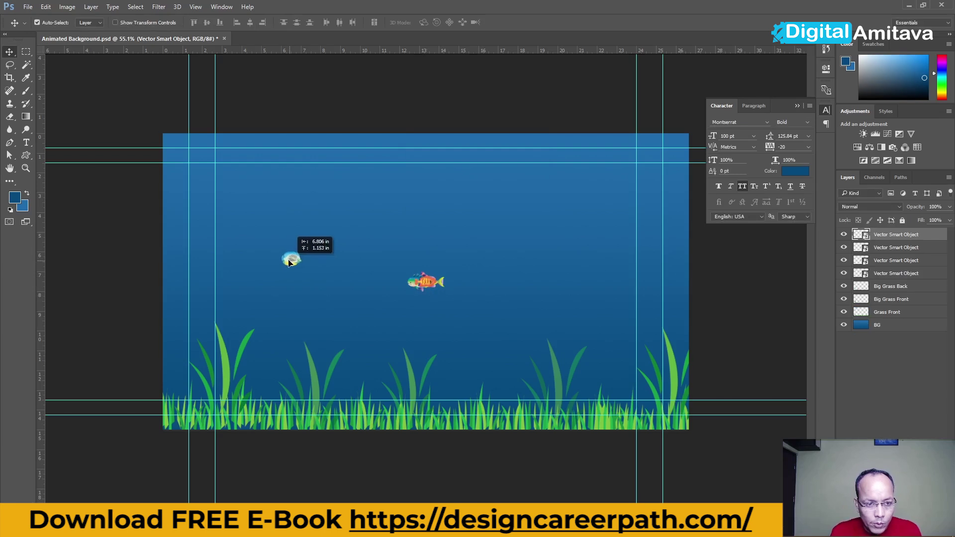
left_click_drag(425, 290, 350, 303)
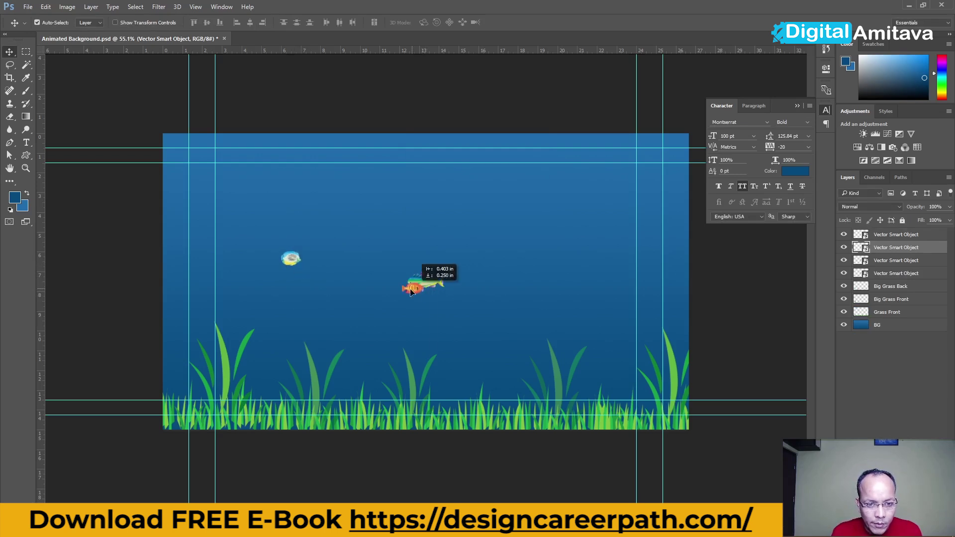
key("ctrl+t")
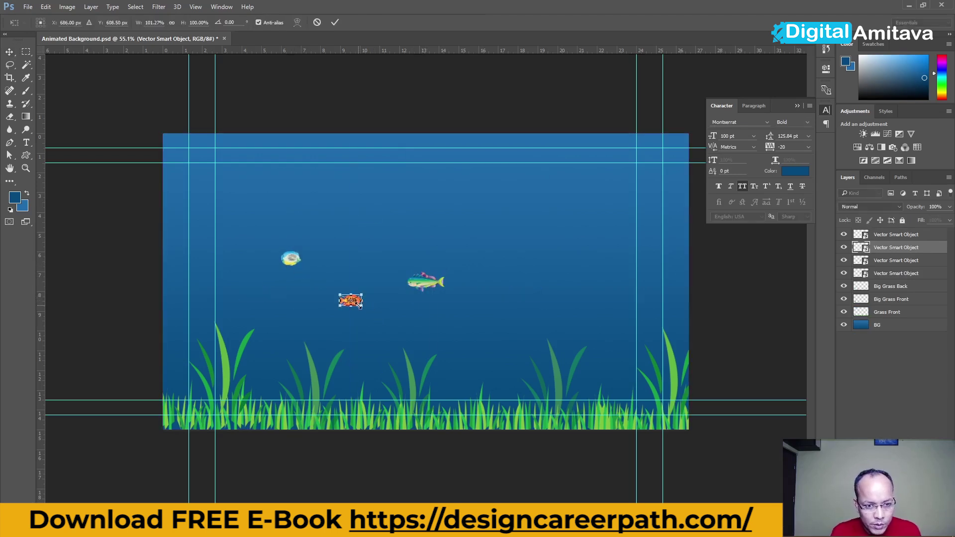
mouse_move(363, 307)
left_mouse_down()
mouse_move(374, 312)
mouse_move(332, 298)
left_mouse_up()
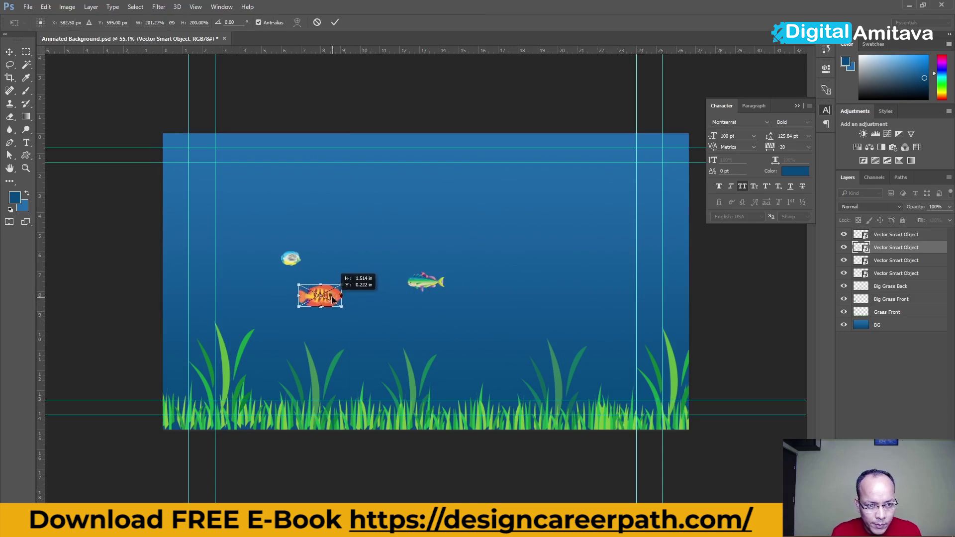
key("Return")
Step: Move the green fish out from behind the purple one and enlarge it to about 237%
left_click_drag(438, 294, 431, 332)
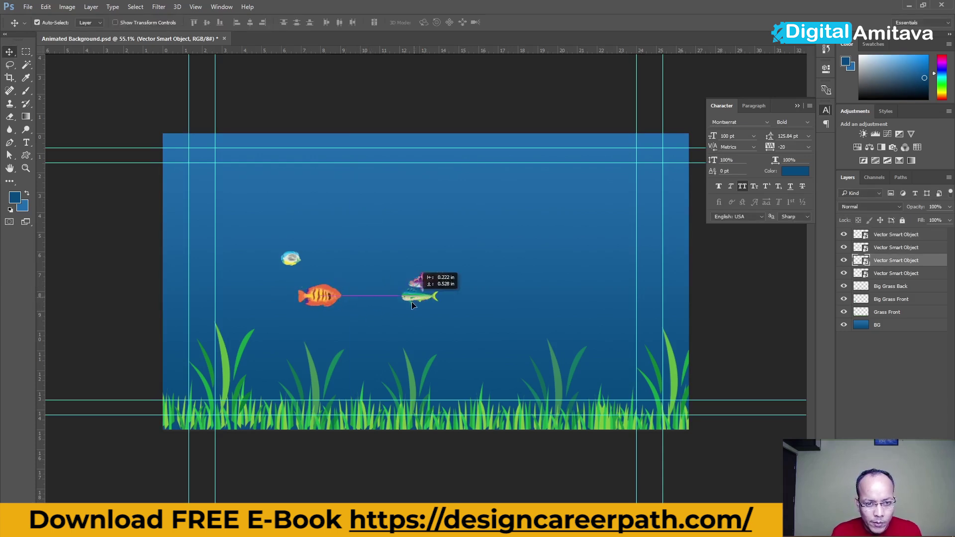
key("ctrl+t")
left_click_drag(433, 324, 461, 342)
left_click_drag(412, 318, 476, 330)
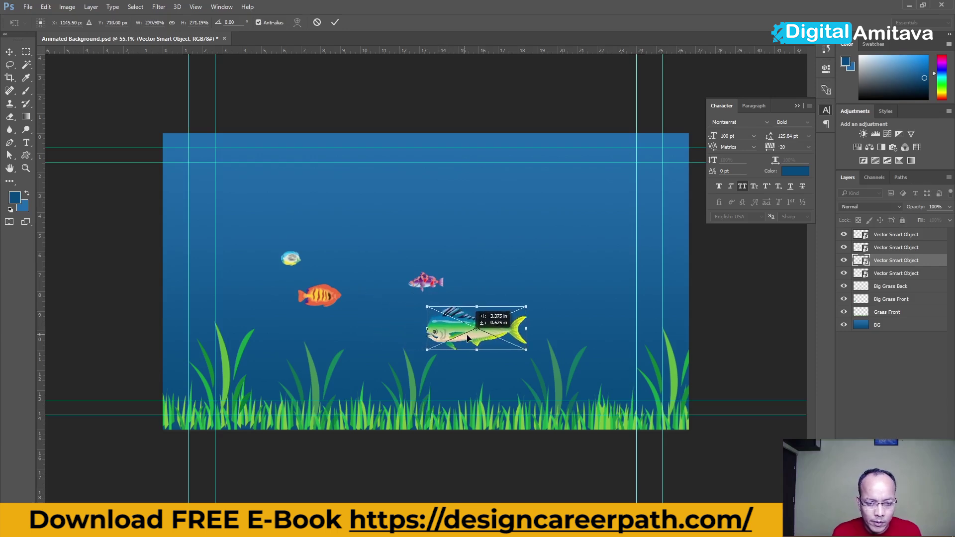
key("Return")
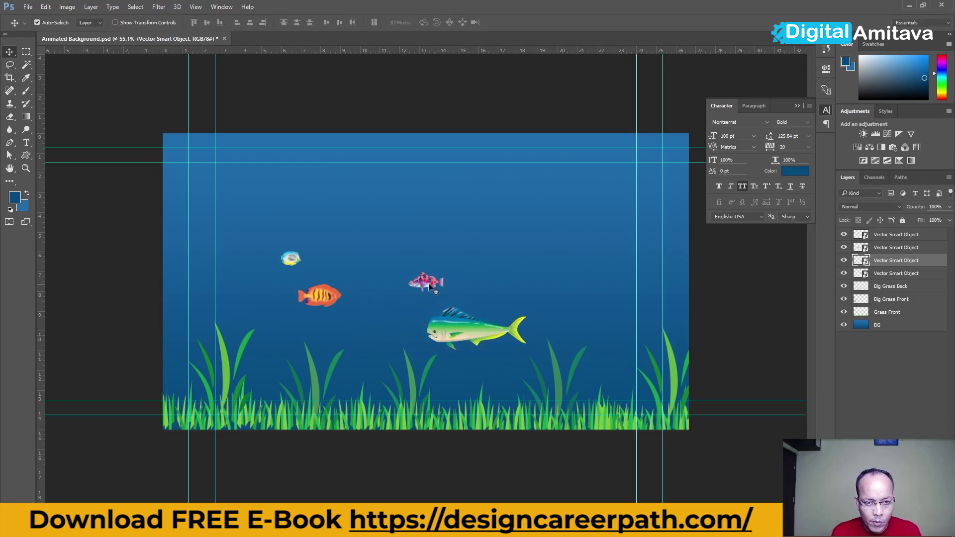
Step: Nudge the purple fish into place and enlarge it to about 140%
left_click(424, 282, "ctrl")
mouse_move(425, 284)
left_mouse_down()
mouse_move(427, 295)
mouse_move(451, 267)
left_mouse_up()
key("ctrl+t")
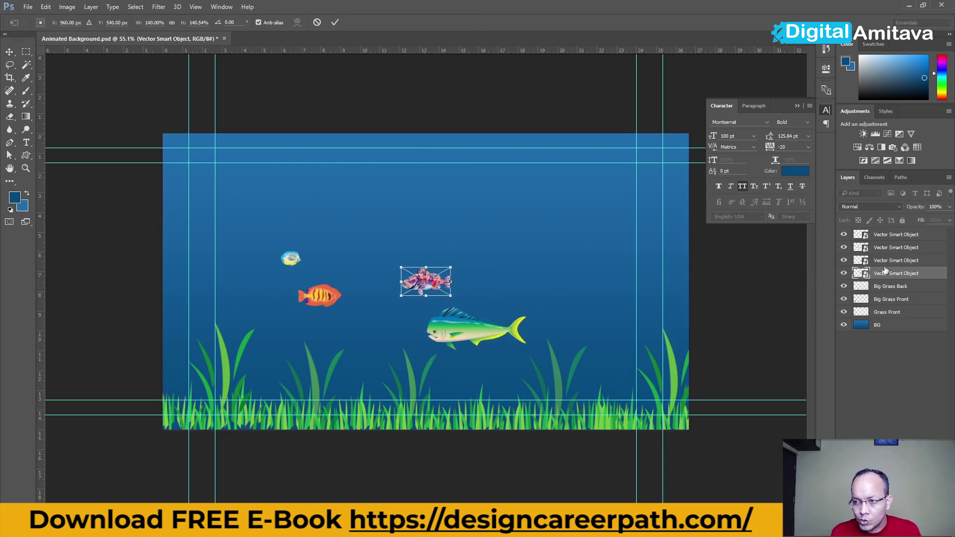
key("Return")
Step: Rename the purple fish layer Color Fish and the big green fish layer Big Fish
left_click(843, 274)
left_click(843, 274)
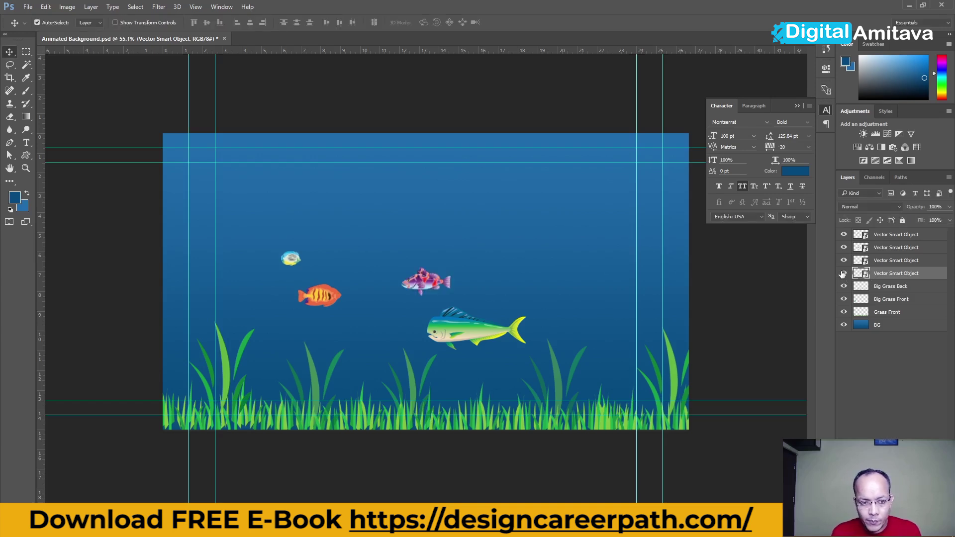
double_click(888, 275)
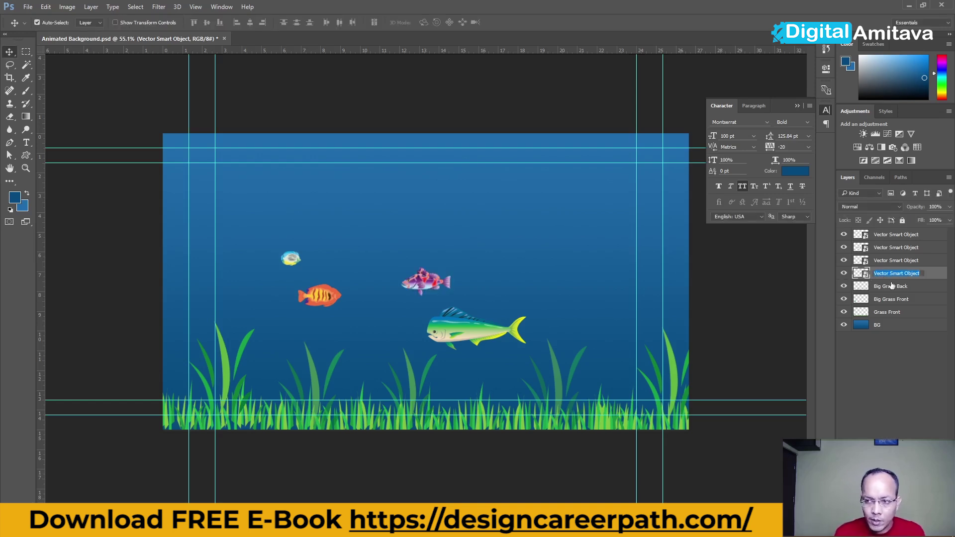
type("Color Fish")
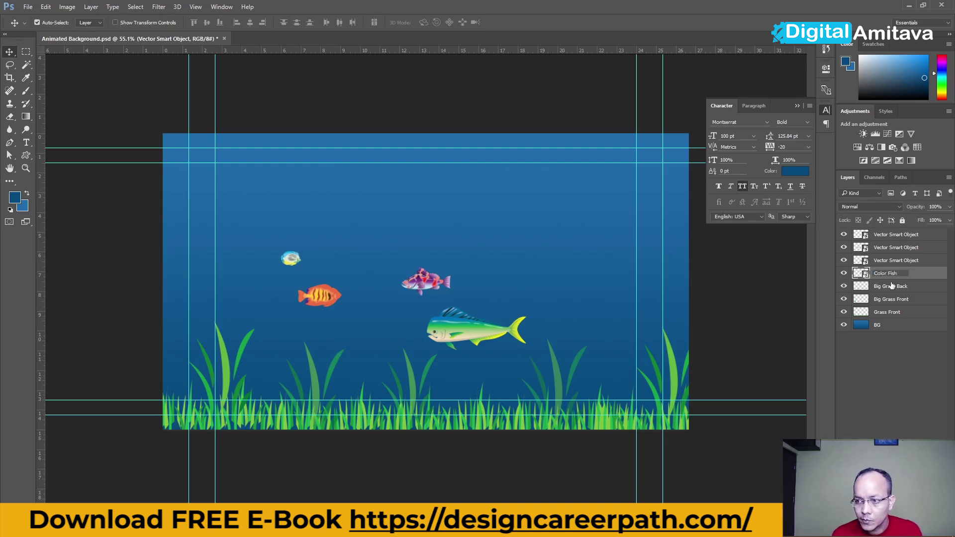
left_click(886, 261)
left_click(844, 260)
left_click(844, 260)
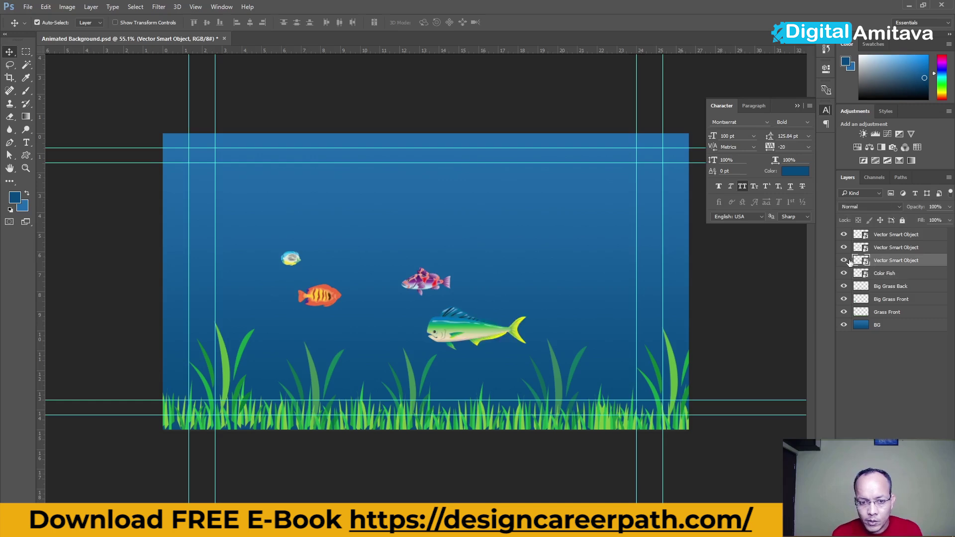
double_click(890, 260)
type("B")
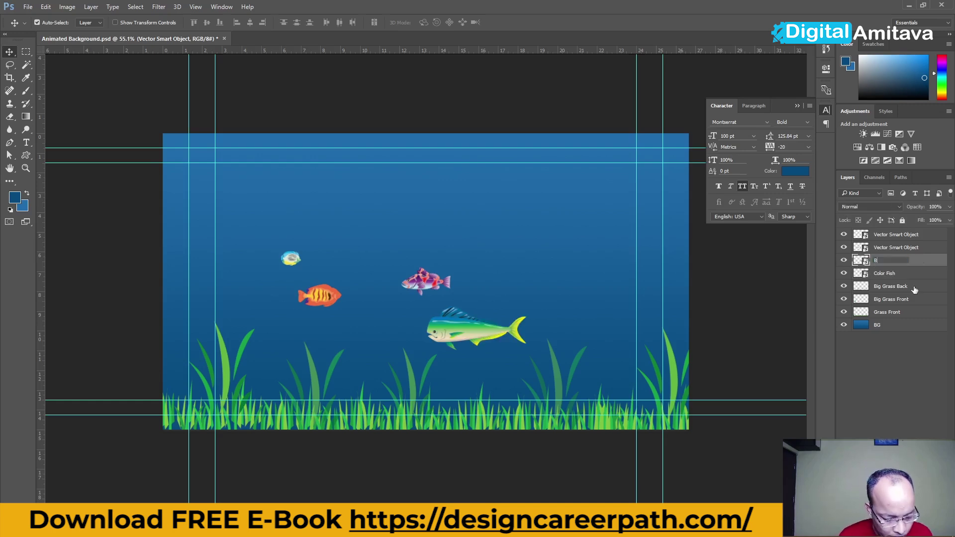
type("ig Fish")
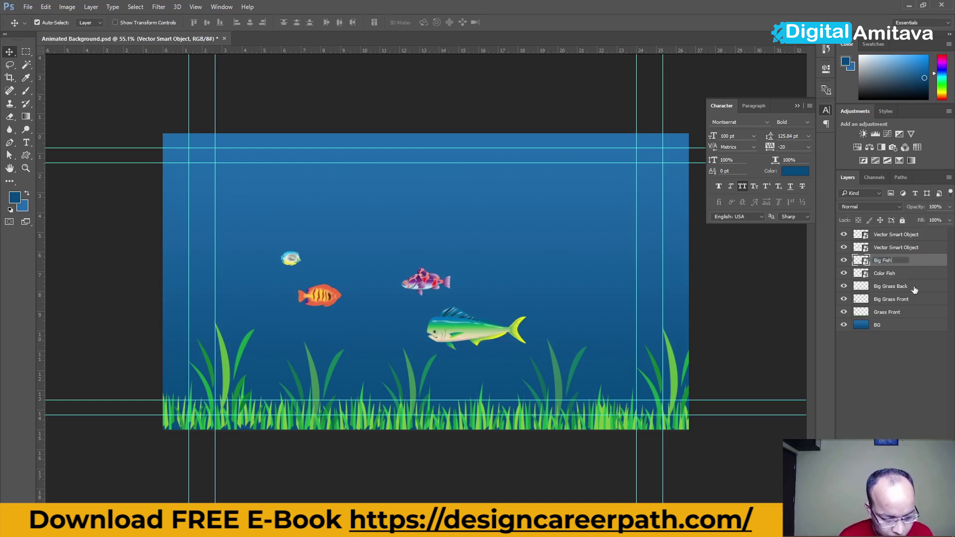
left_click(852, 247)
Step: Rename the orange fish's layer Orange Fish
left_click(844, 247)
left_click(843, 248)
double_click(881, 248)
type("Orange Fish")
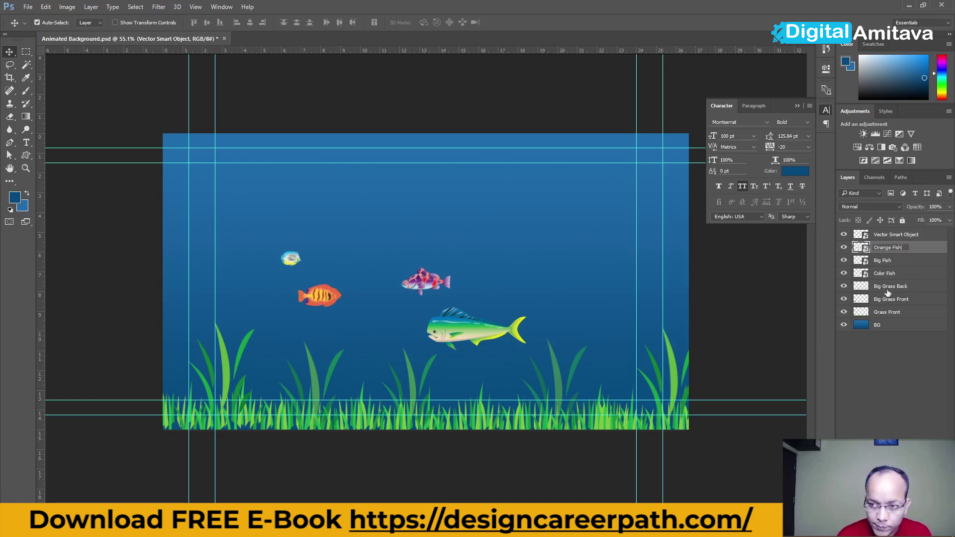
key("Return")
Step: Rename the top fish layer Small Fish and save the Photoshop document
left_click(882, 237)
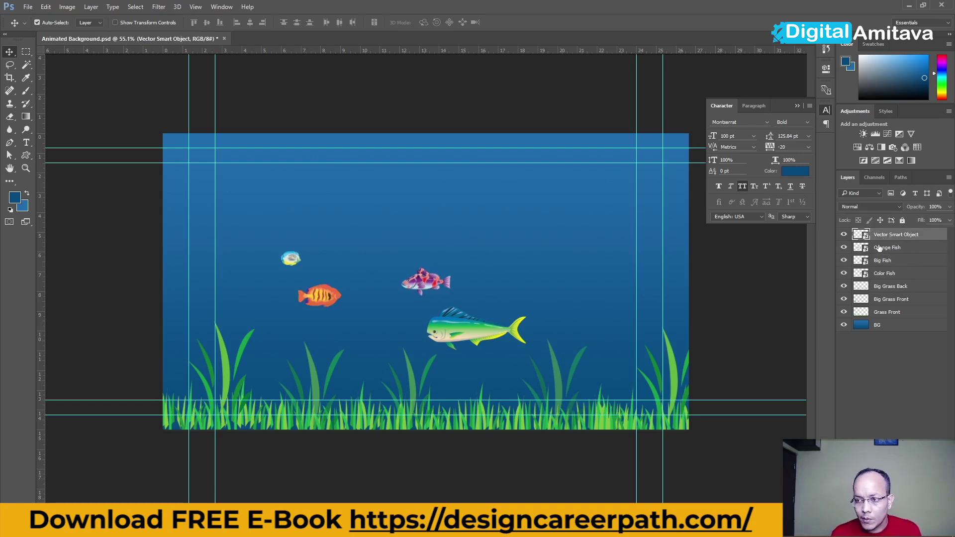
left_click(844, 235)
left_click(844, 235)
double_click(895, 235)
type("Small Fish")
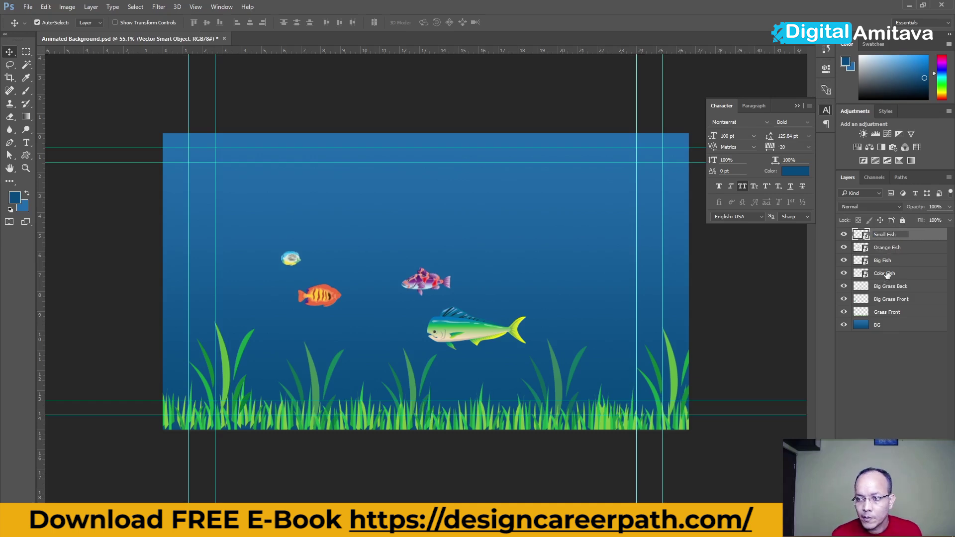
left_click(891, 251)
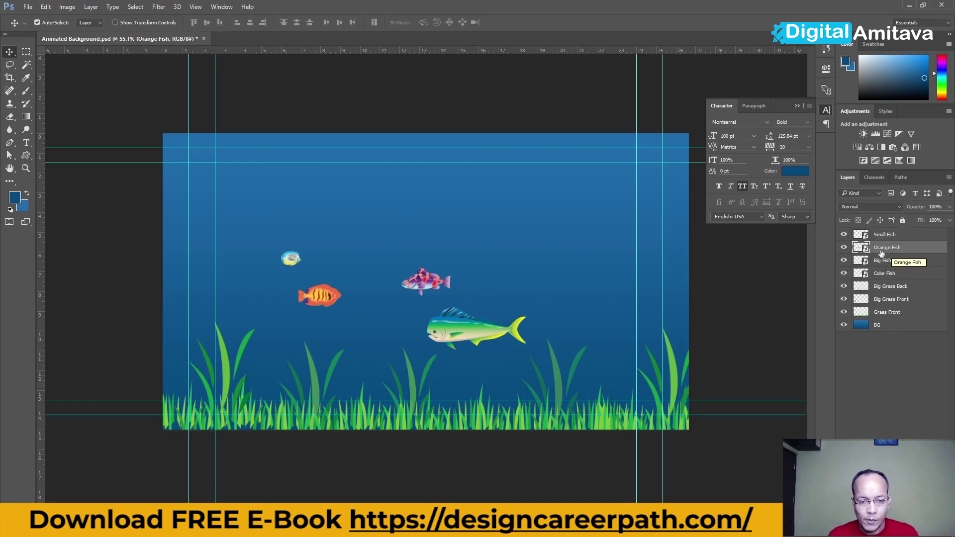
key("ctrl")
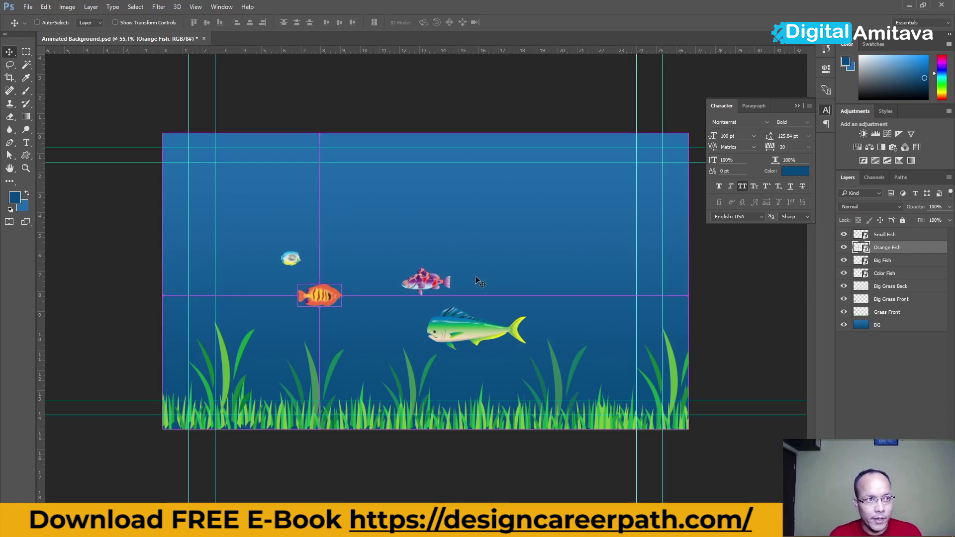
key("ctrl+s")
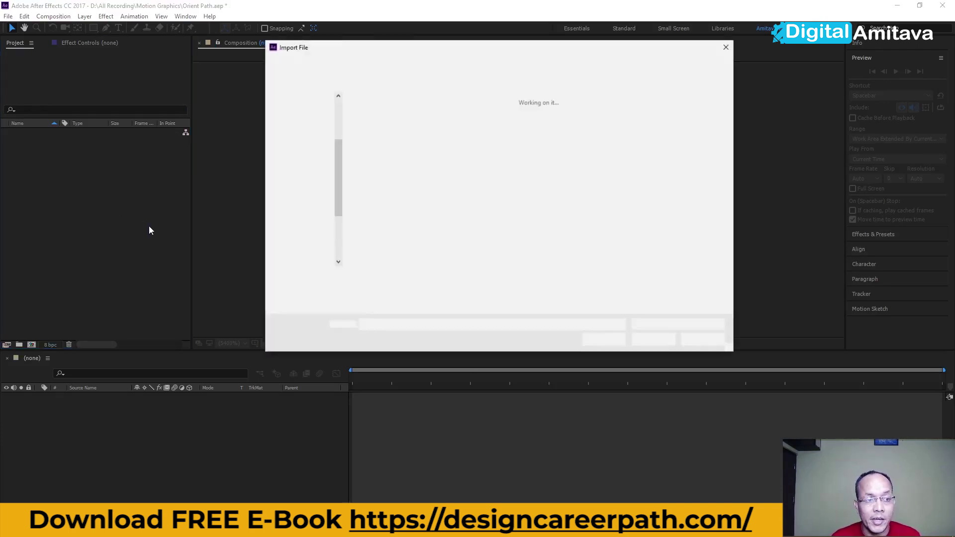
Step: Import Animated Background.psd as a composition with merged layer styles and open the comp
left_click(483, 141)
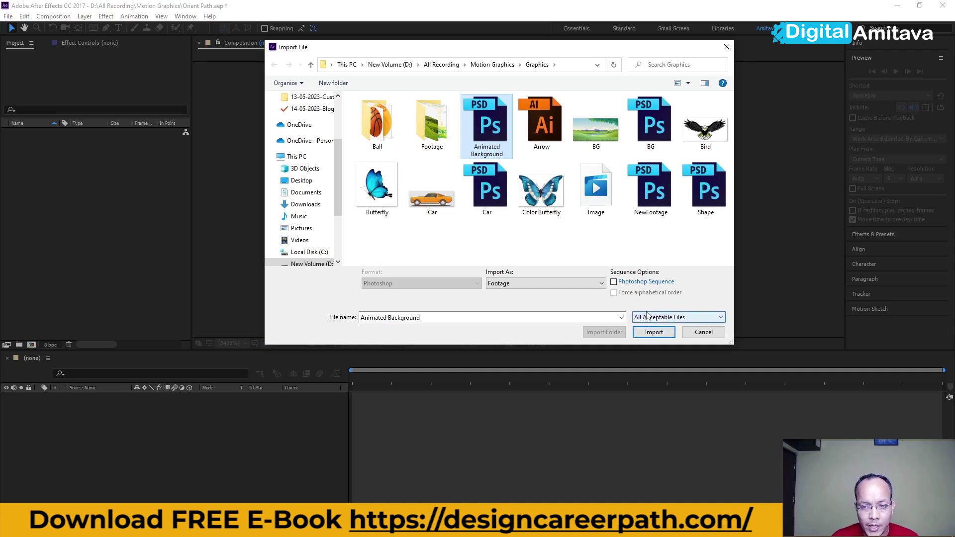
left_click(646, 335)
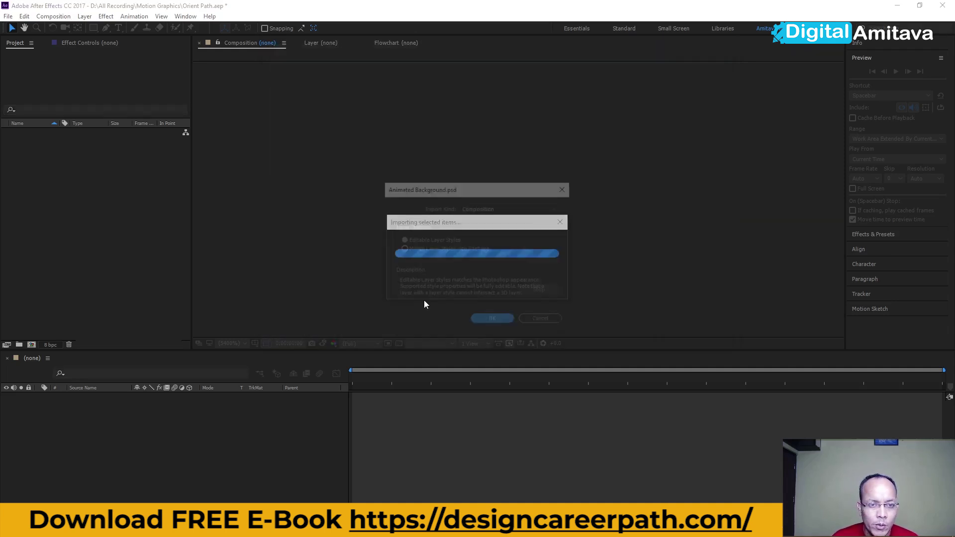
left_click(426, 248)
left_click(493, 321)
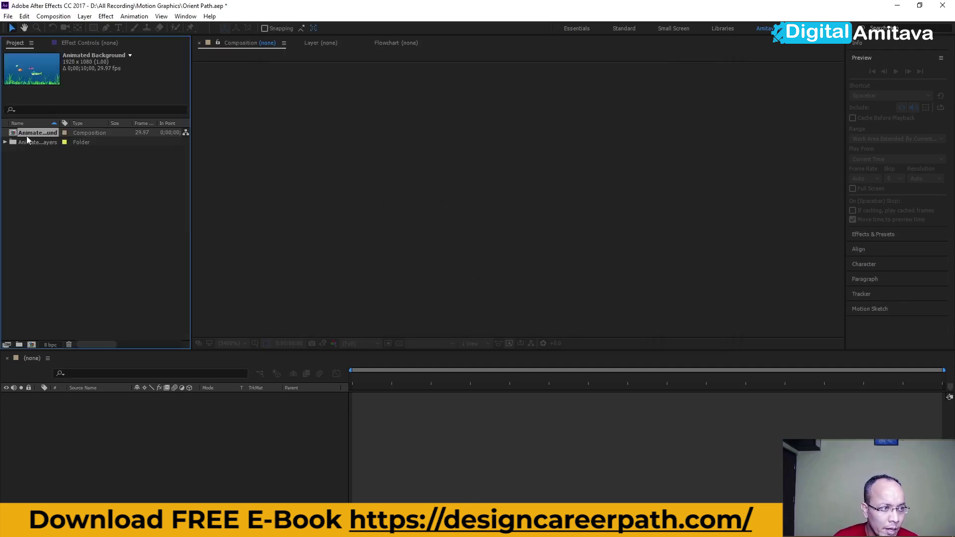
left_click(5, 143)
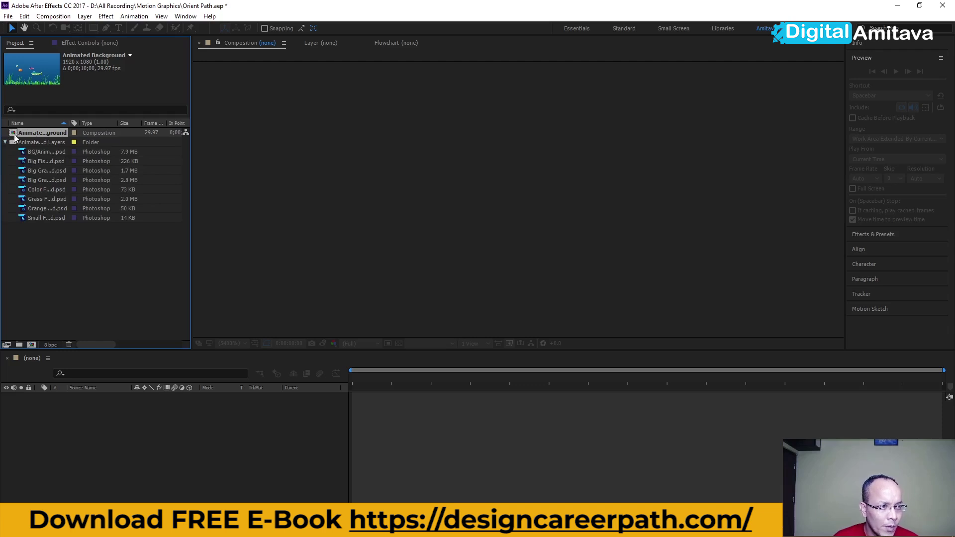
double_click(14, 135)
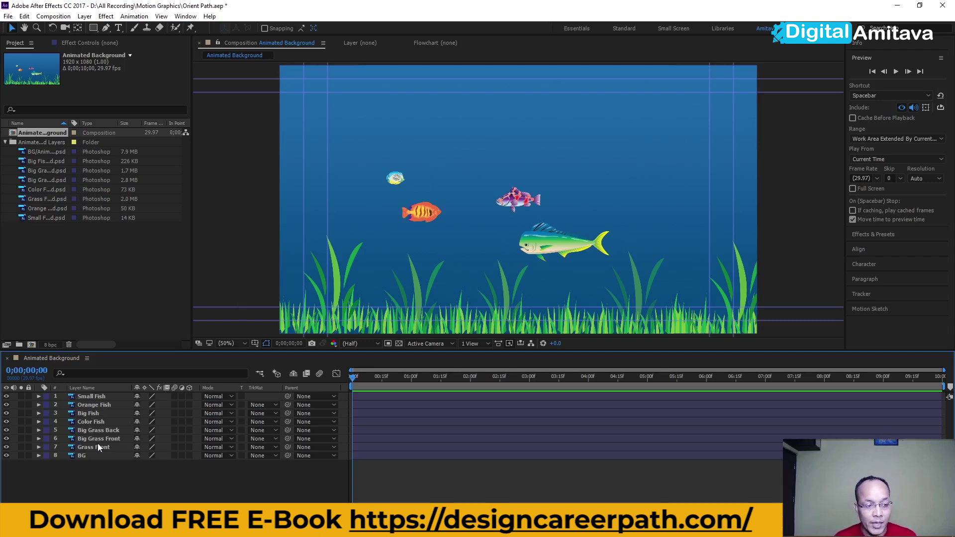
Step: Reveal Big Fish's Position and drag the big fish around, slightly lower and left
left_click(89, 413)
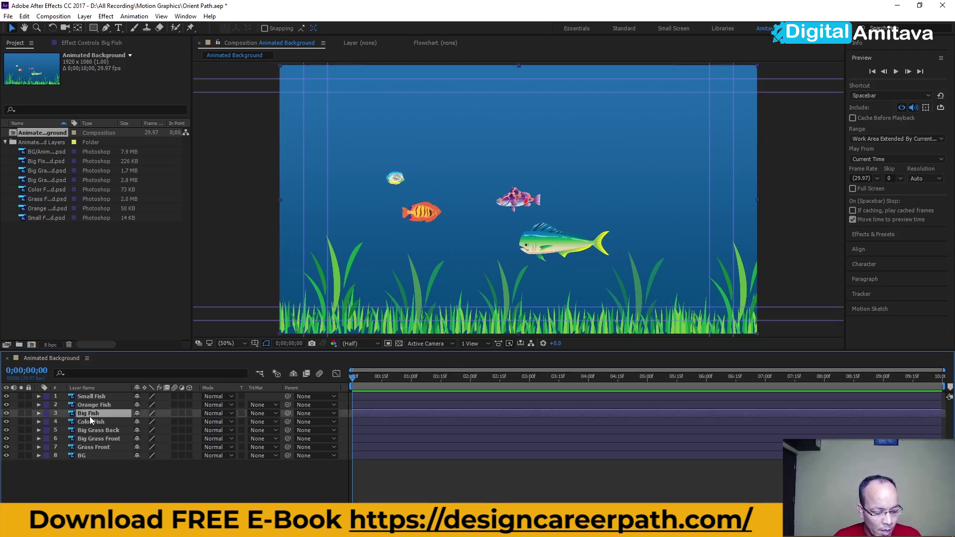
key("p")
left_click(84, 421)
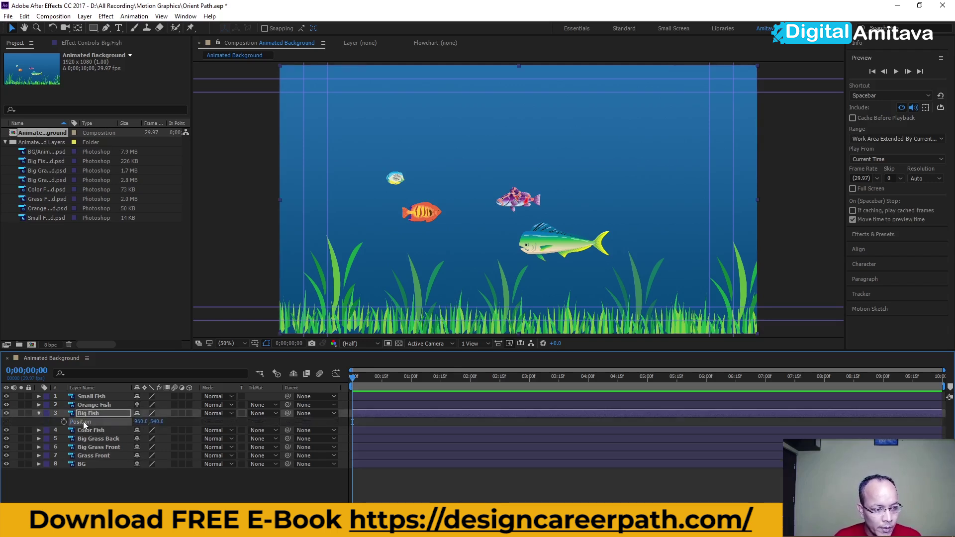
scroll(432, 238, "down", 2)
scroll(431, 238, "down", 2)
mouse_move(464, 242)
left_mouse_down()
mouse_move(456, 224)
mouse_move(454, 241)
mouse_move(469, 242)
left_mouse_up()
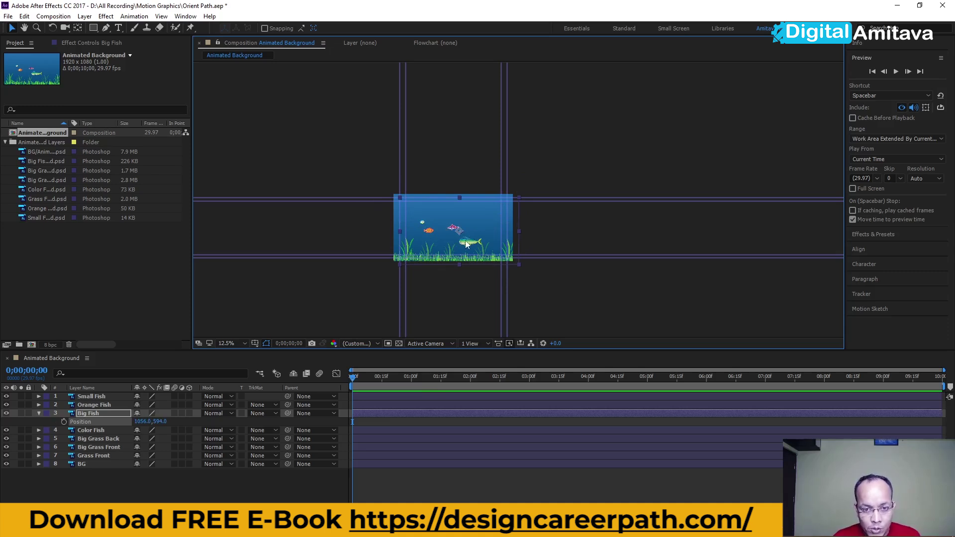
left_click_drag(467, 244, 466, 247)
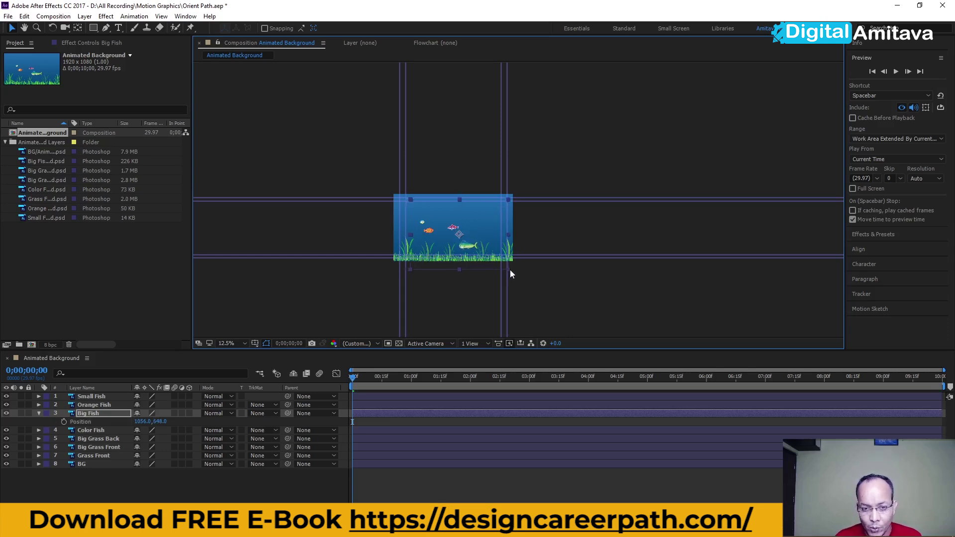
left_click_drag(429, 231, 425, 232)
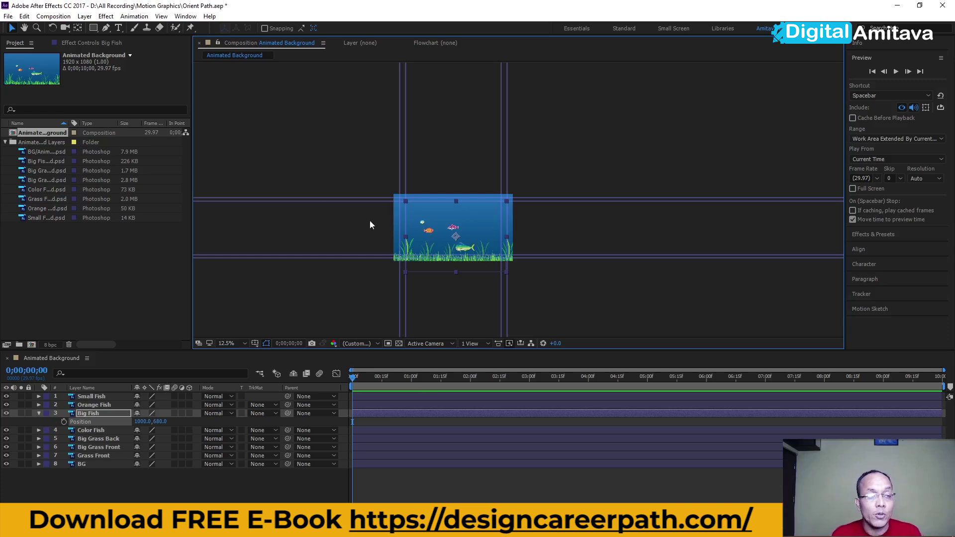
Step: Delete the Animated Background composition, keeping the layers folder
left_click(59, 264)
left_click(26, 134)
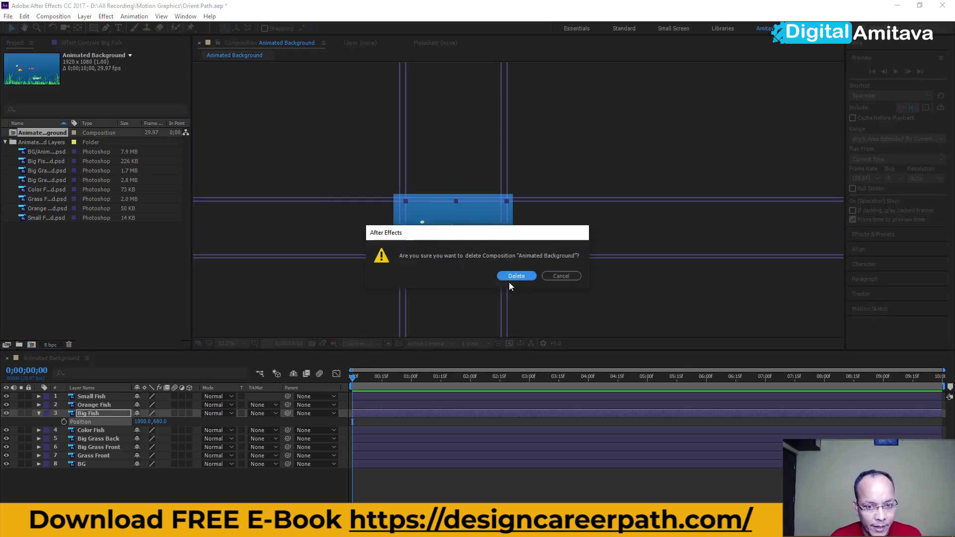
left_click(512, 277)
left_click(42, 133)
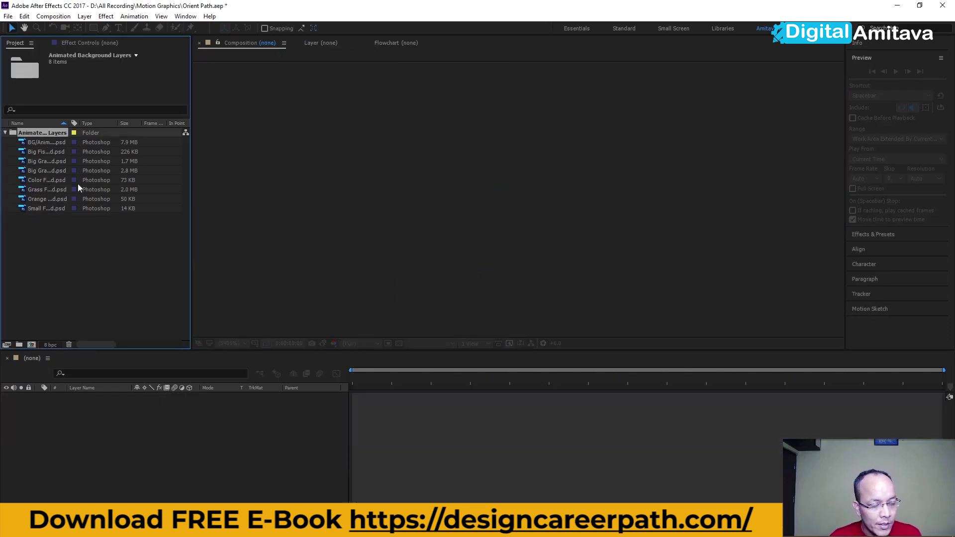
Step: Delete the layers folder and re-import Animated Background.psd as Composition – Retain Layer Sizes
key("Delete")
left_click(533, 278)
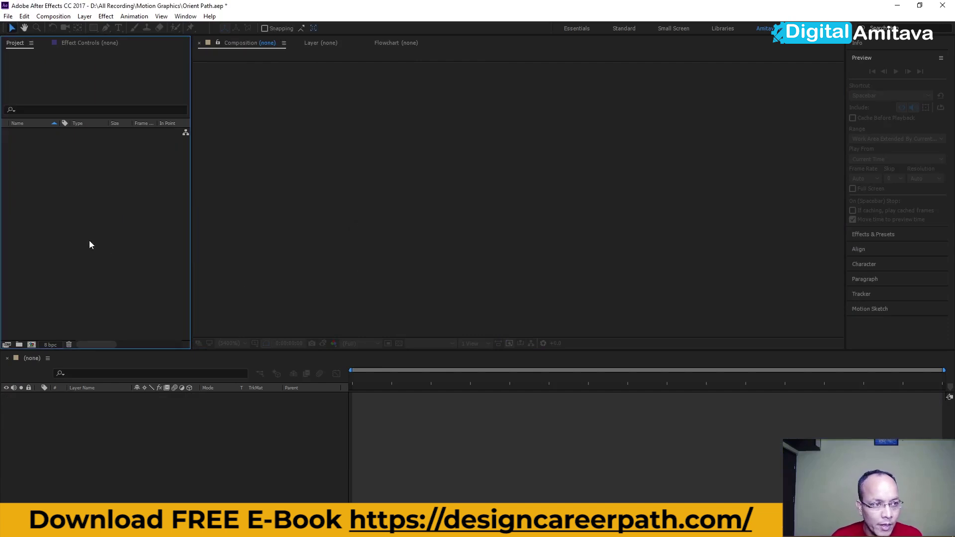
key("ctrl+i")
left_click(487, 127)
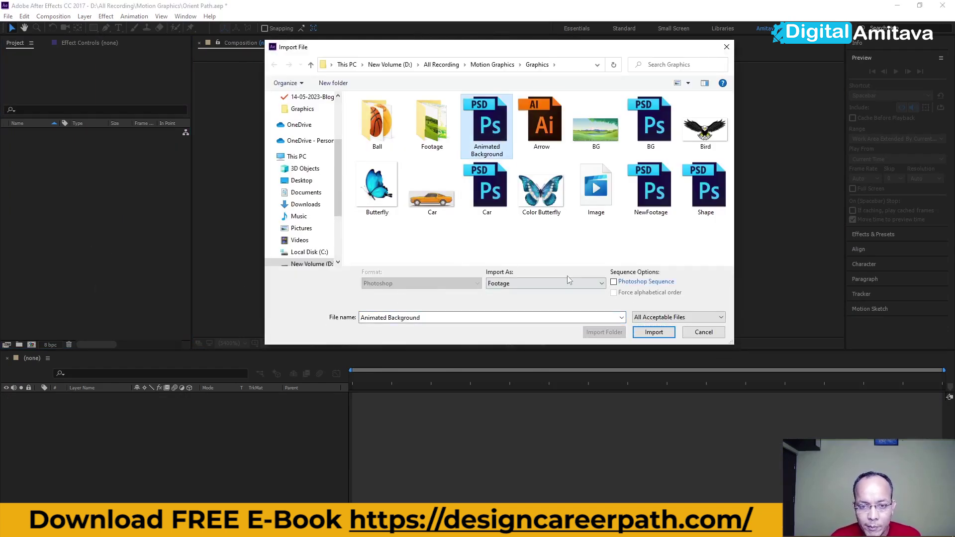
left_click(508, 285)
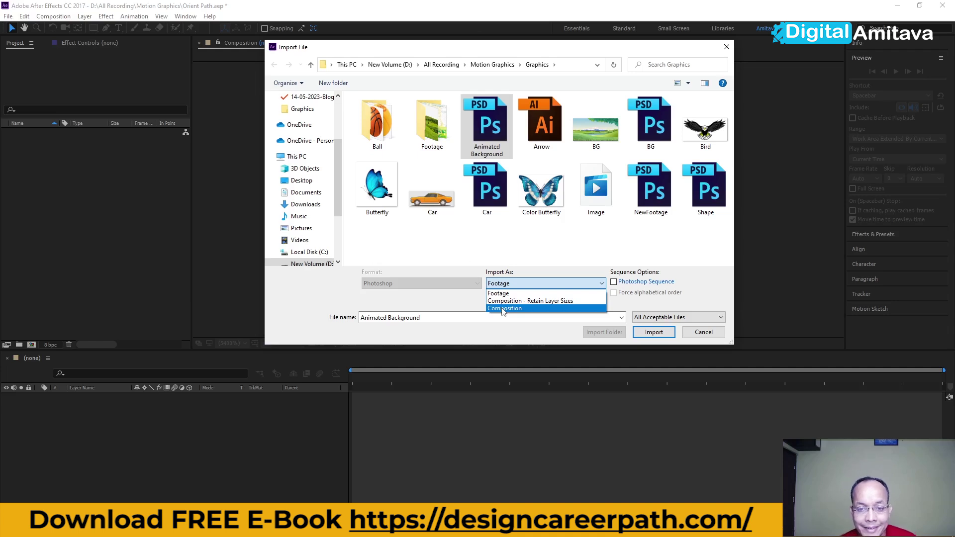
left_click(508, 301)
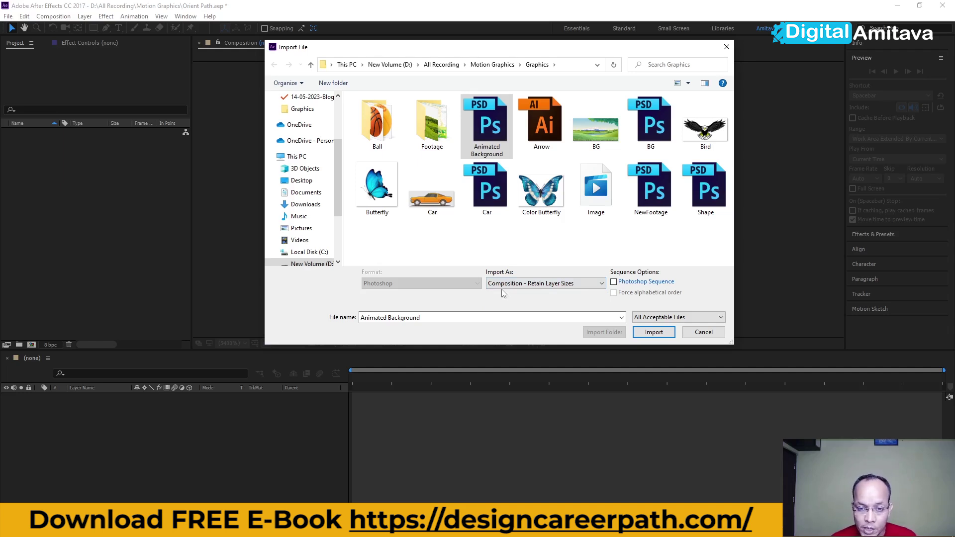
left_click(653, 333)
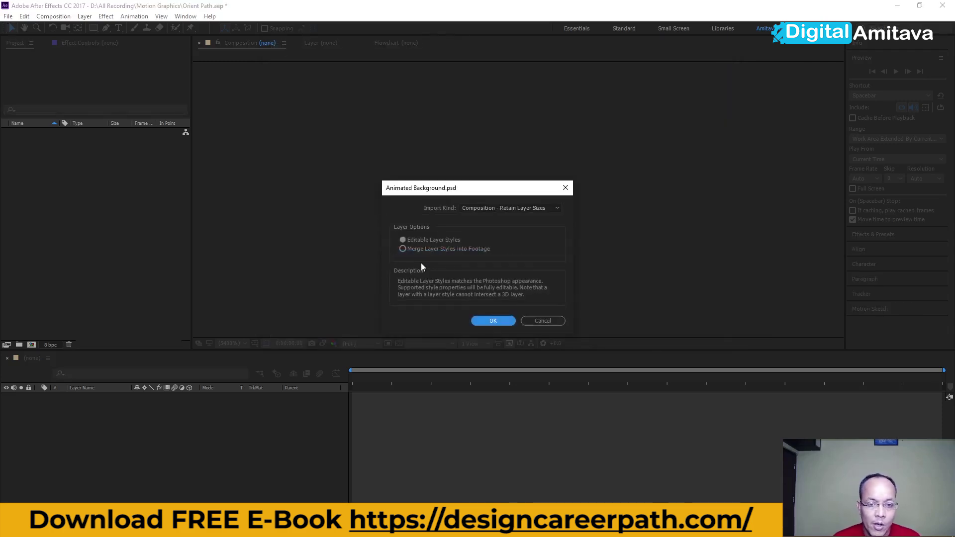
left_click(494, 321)
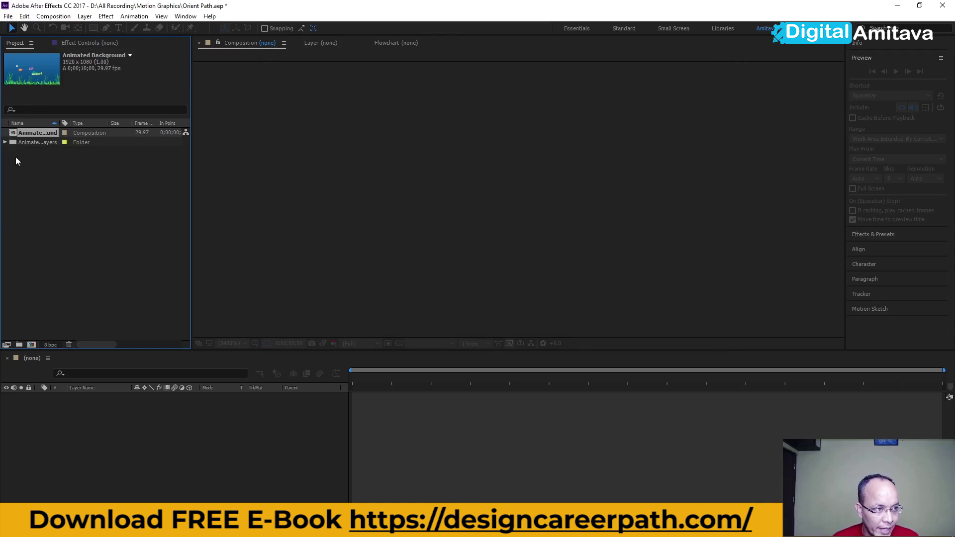
Step: Open the Animated Background comp at Fit zoom, shift the big fish slightly, and lock BG
double_click(10, 133)
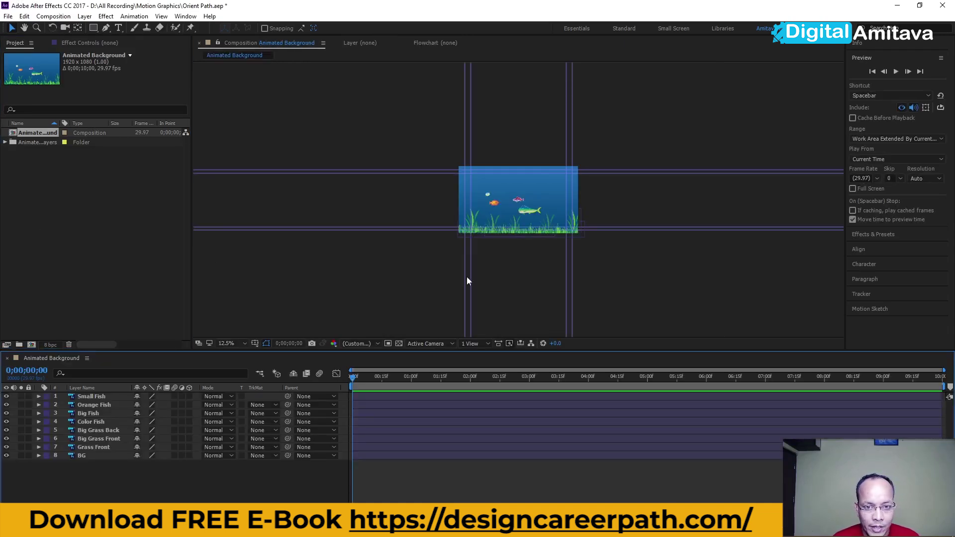
left_click(236, 344)
left_click(243, 160)
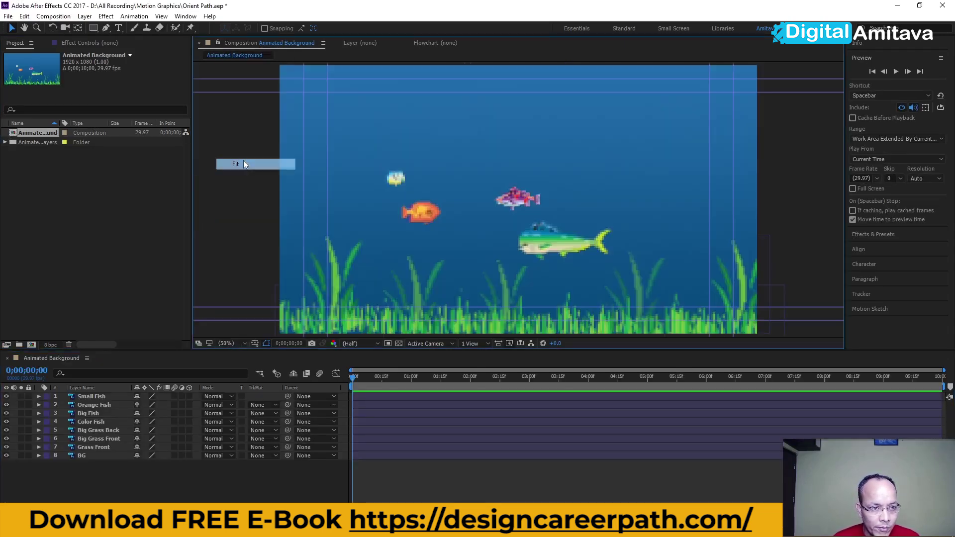
left_click(89, 413)
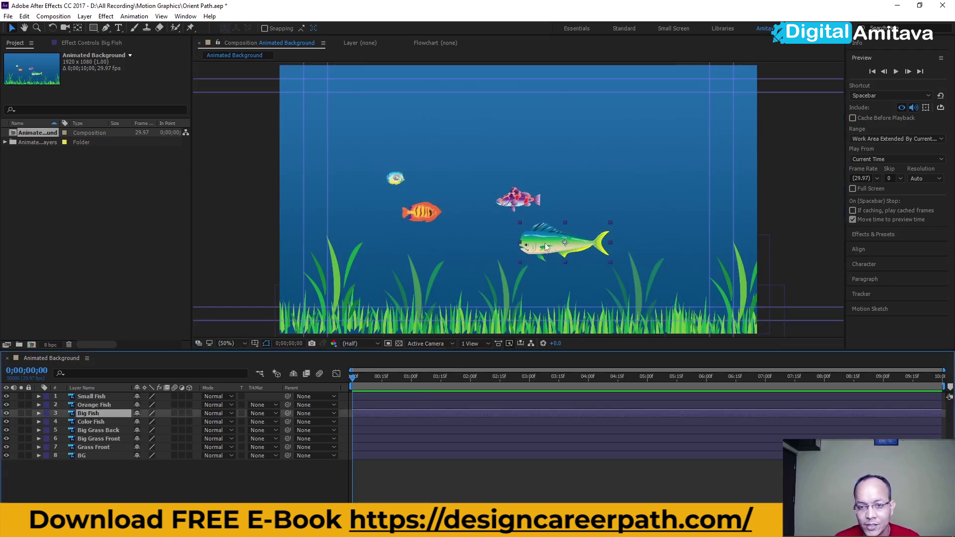
mouse_move(537, 247)
left_mouse_down()
mouse_move(531, 252)
mouse_move(551, 248)
left_mouse_up()
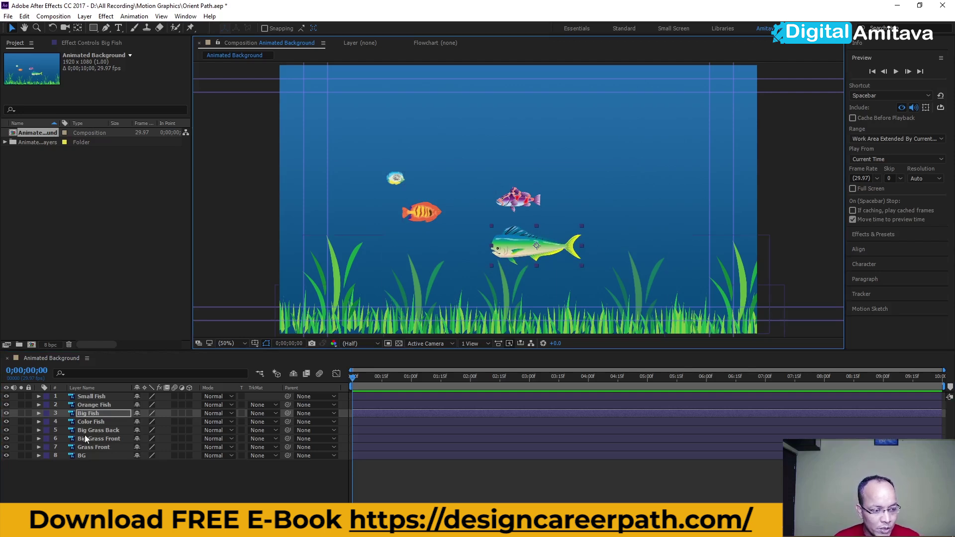
left_click(29, 456)
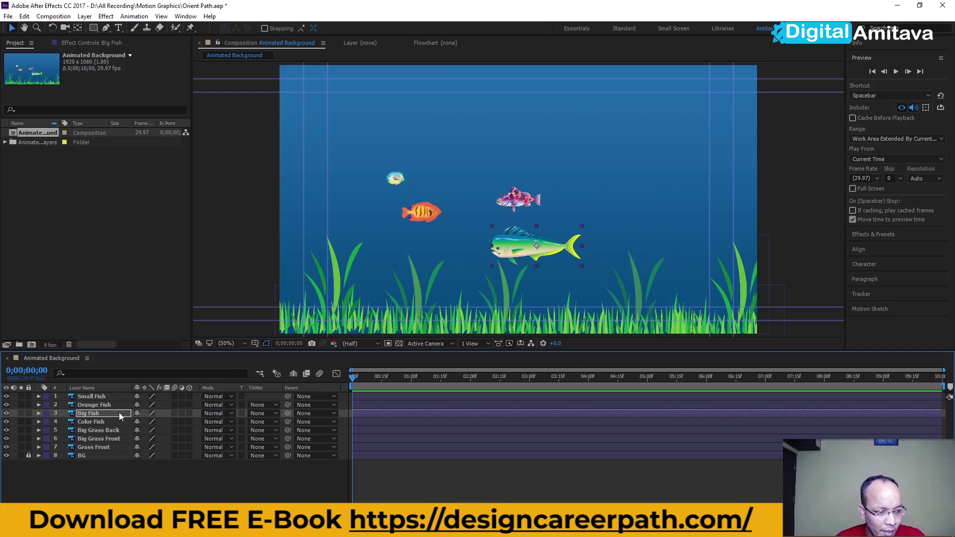
left_click(93, 448)
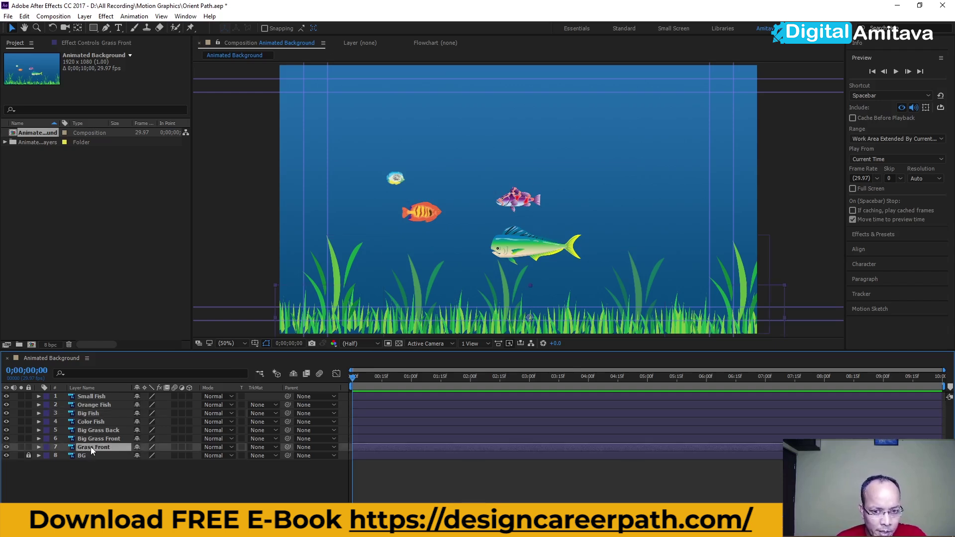
Step: Stack Grass Front and Big Grass Front above the fish, lock both, and move the big fish into the left grass
left_click_drag(91, 447, 92, 393)
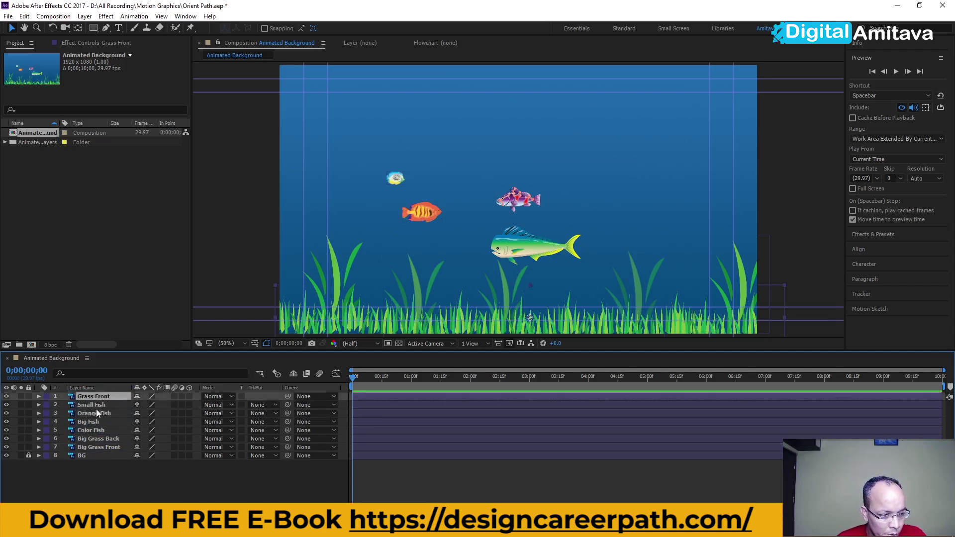
left_click(28, 396)
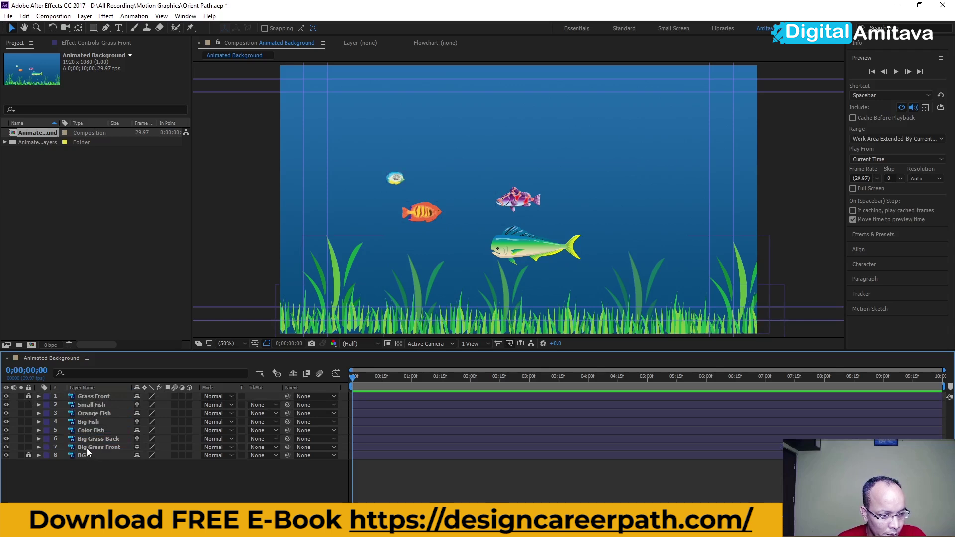
left_click_drag(87, 447, 94, 398)
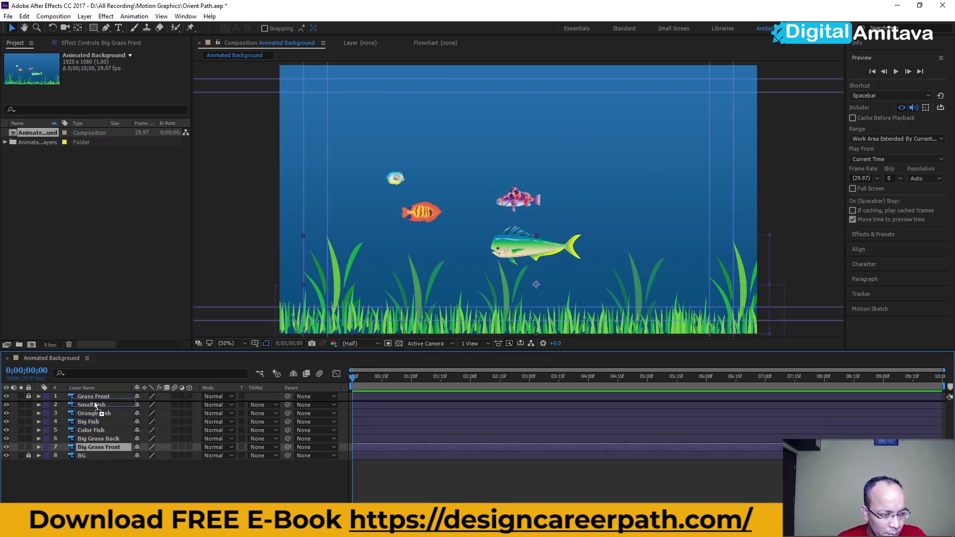
left_click_drag(94, 395, 94, 396)
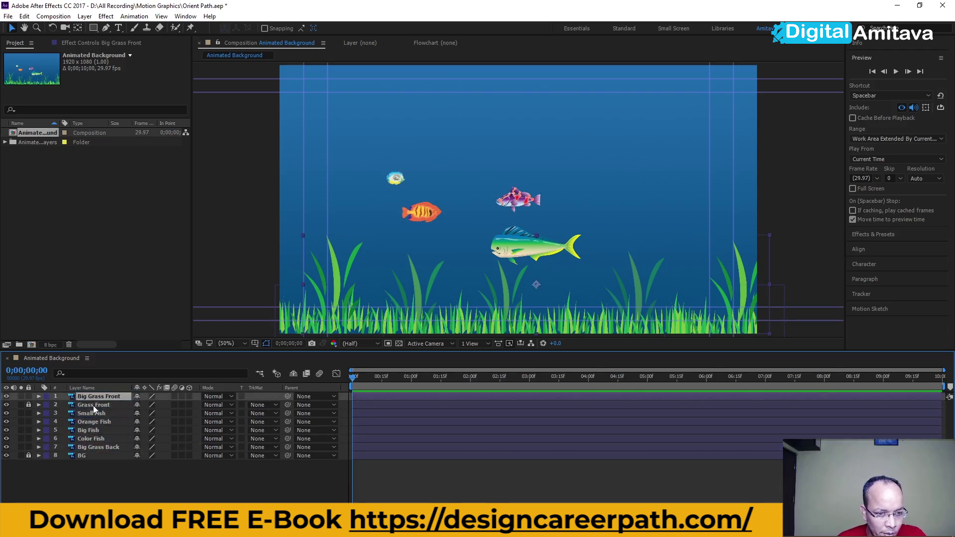
left_click_drag(99, 395, 97, 412)
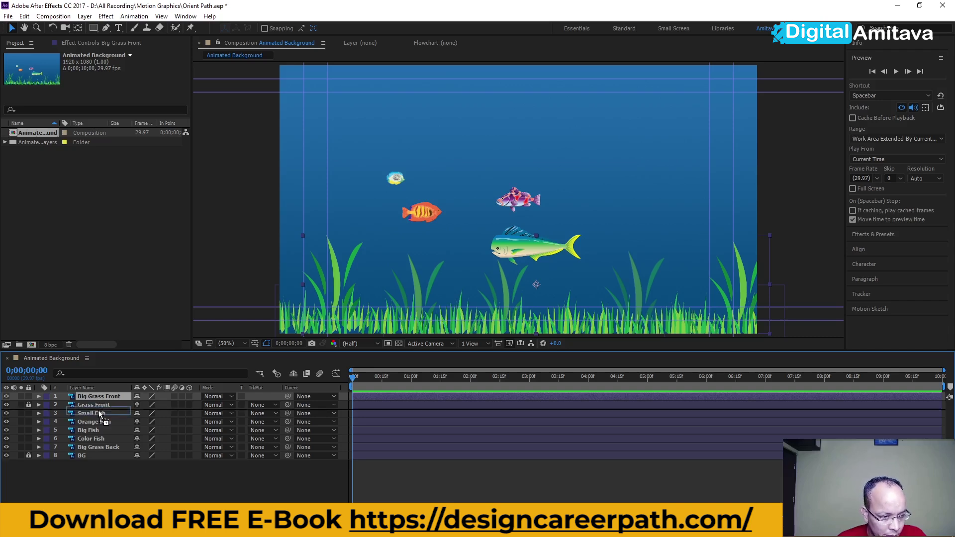
left_click(30, 404)
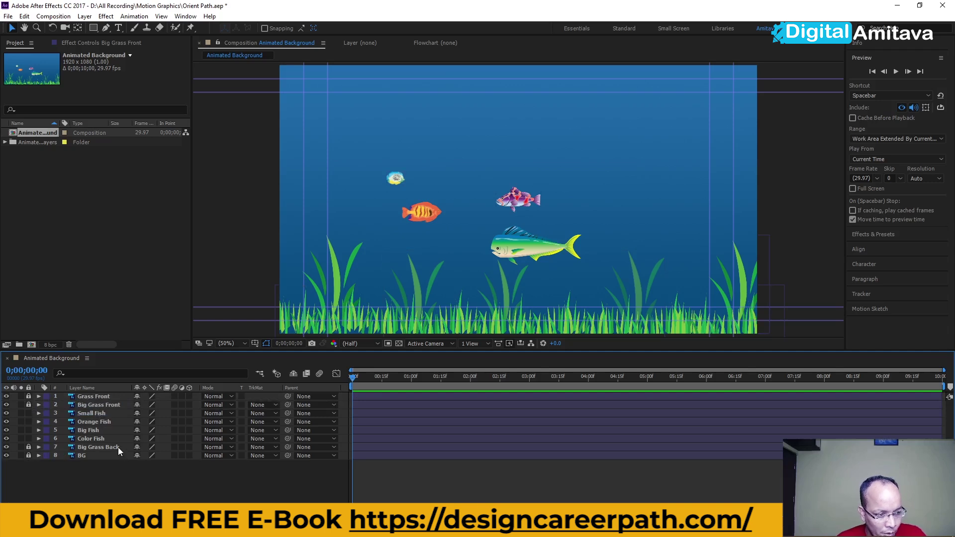
left_click_drag(536, 246, 379, 294)
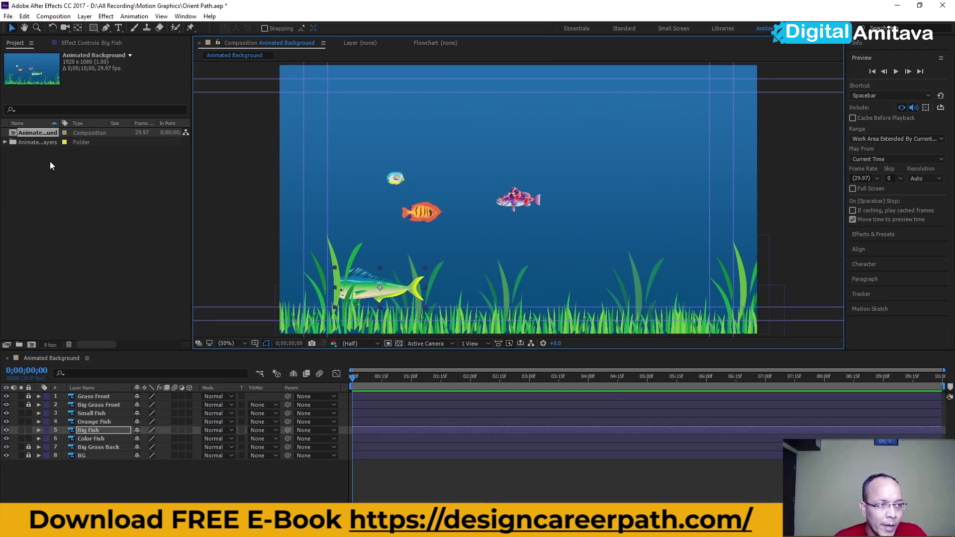
right_click(40, 130)
Step: Check Composition Settings without changes, then move the big fish just past the frame's right edge
left_click(54, 135)
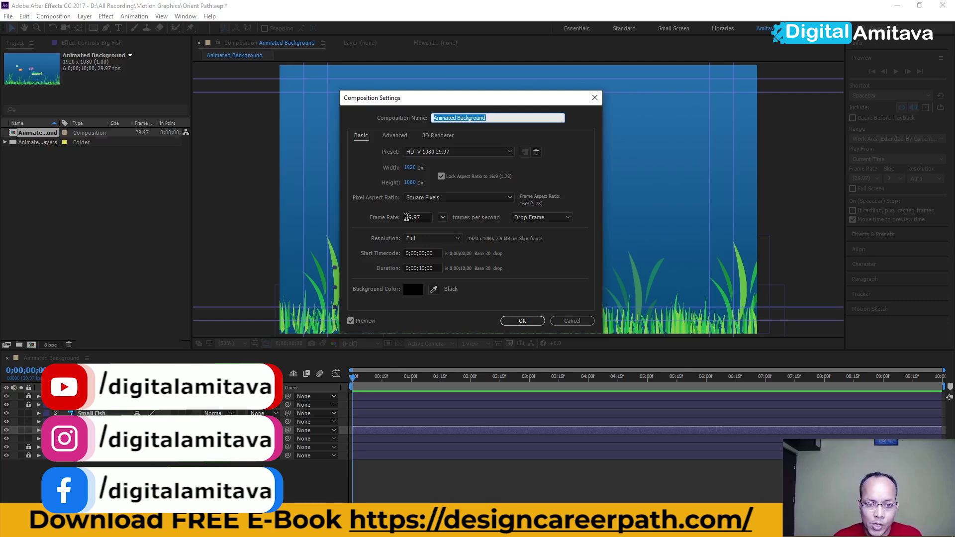
left_click(578, 325)
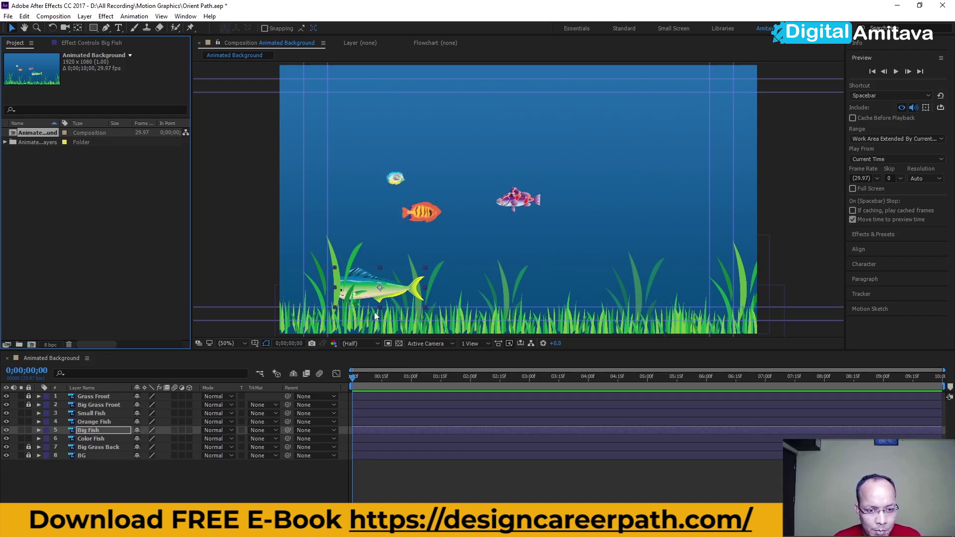
left_click_drag(371, 289, 801, 291)
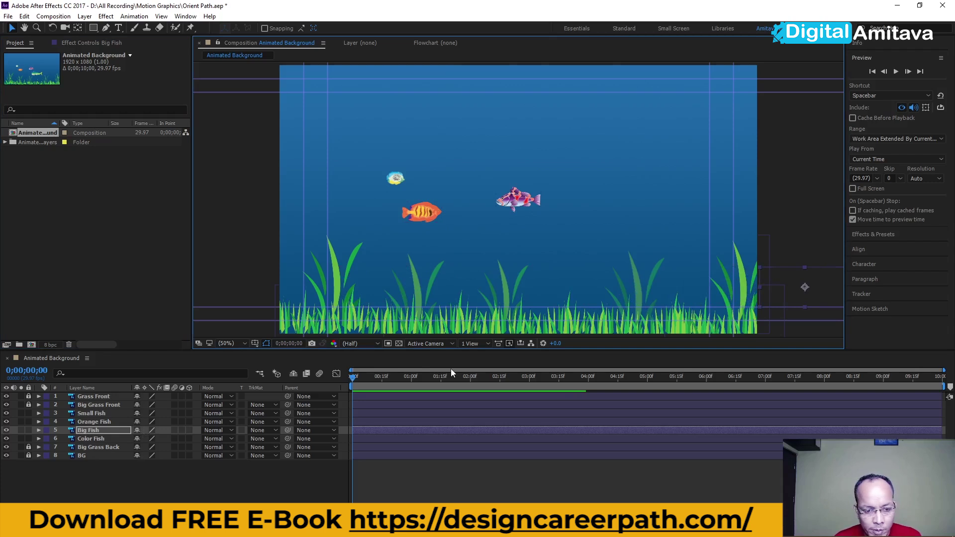
Step: Keyframe Big Fish's Position so it swims off the left edge by 5:00, then preview
key("p")
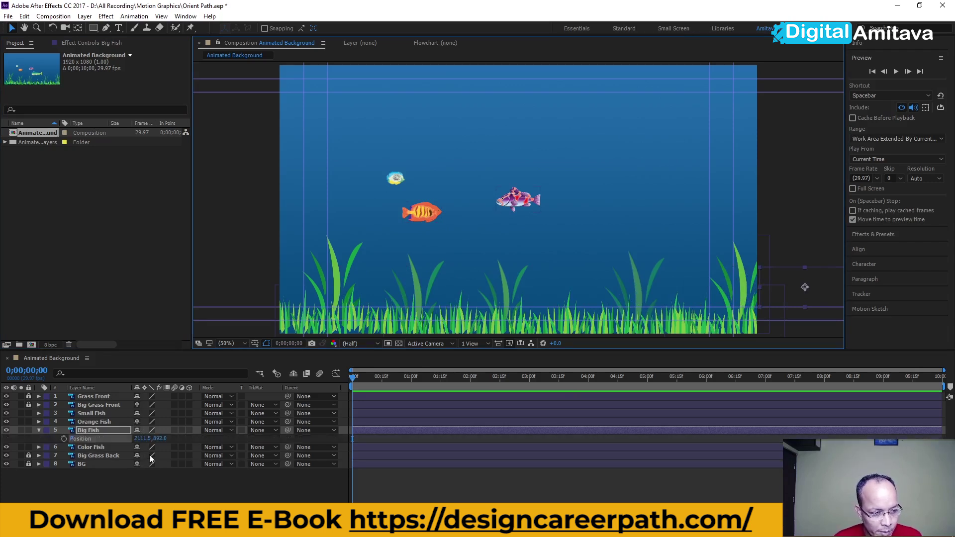
left_click(64, 439)
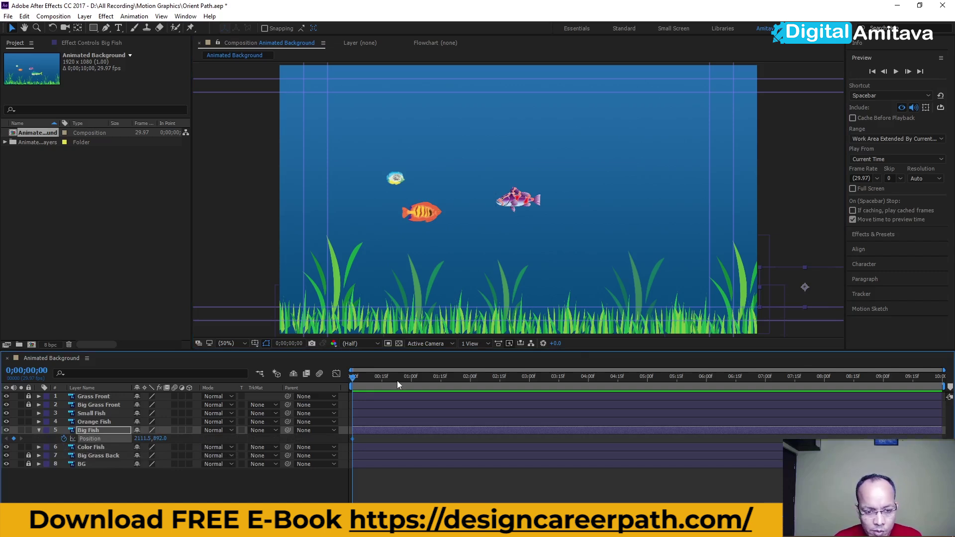
left_click_drag(351, 377, 647, 376)
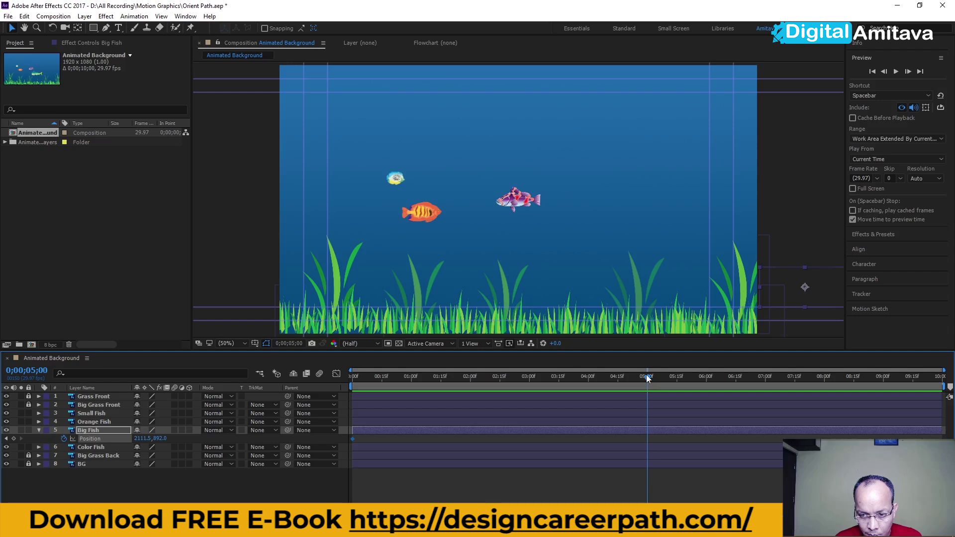
left_click_drag(785, 288, 231, 287)
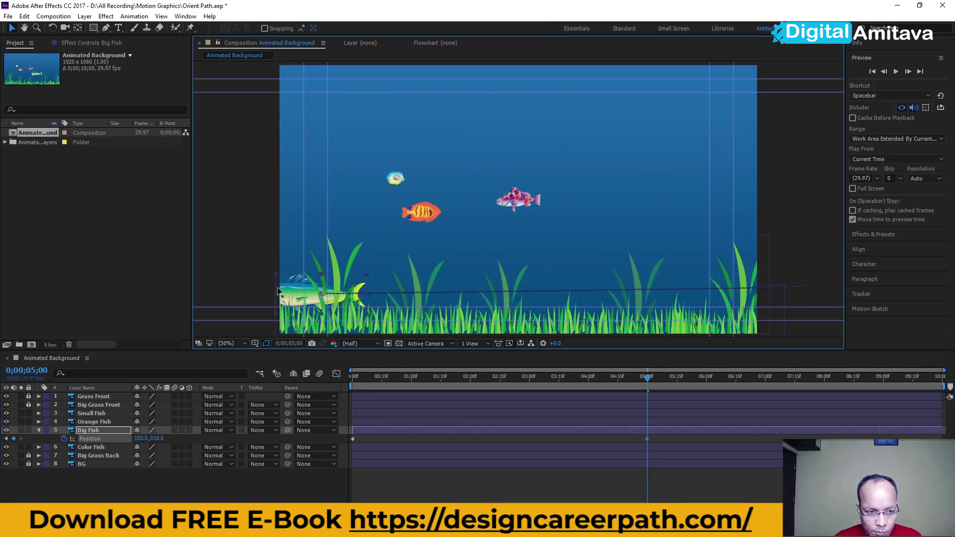
left_click_drag(231, 287, 206, 287)
key("space")
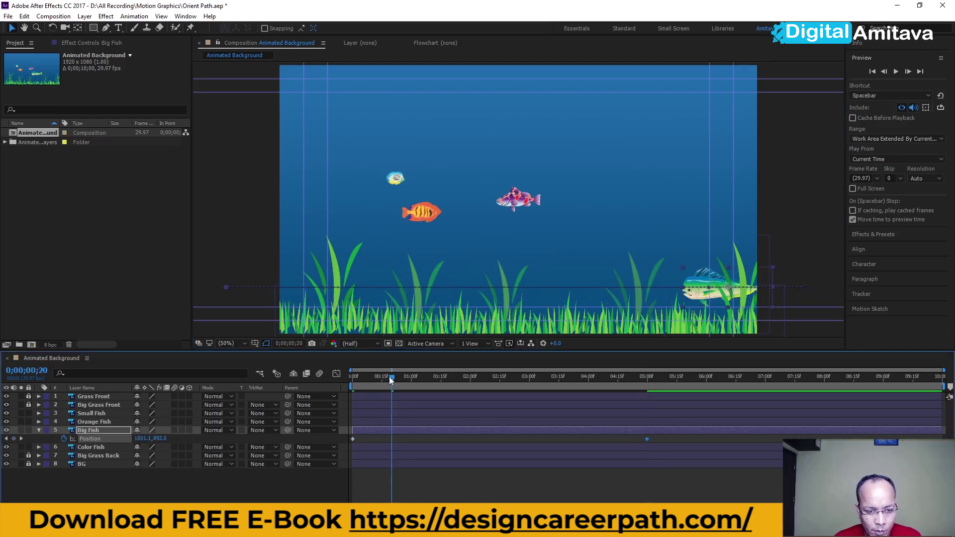
key("space")
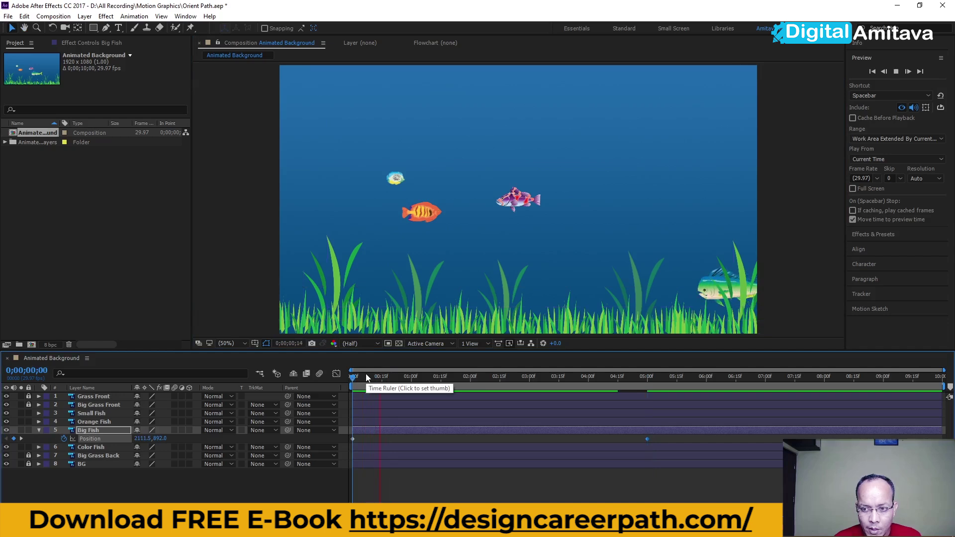
key("space")
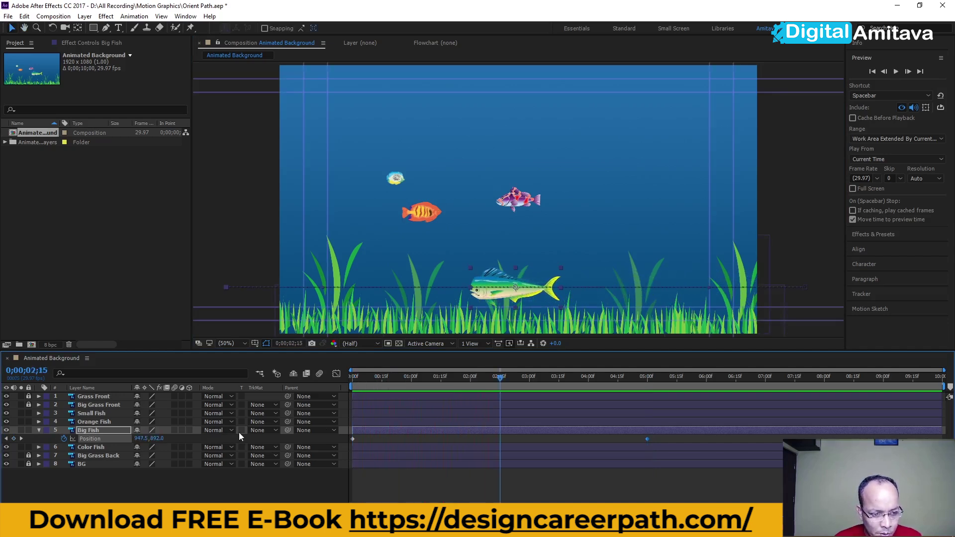
Step: Enable layer and composition motion blur and drag the end keyframe later to slow the swim
left_click(174, 430)
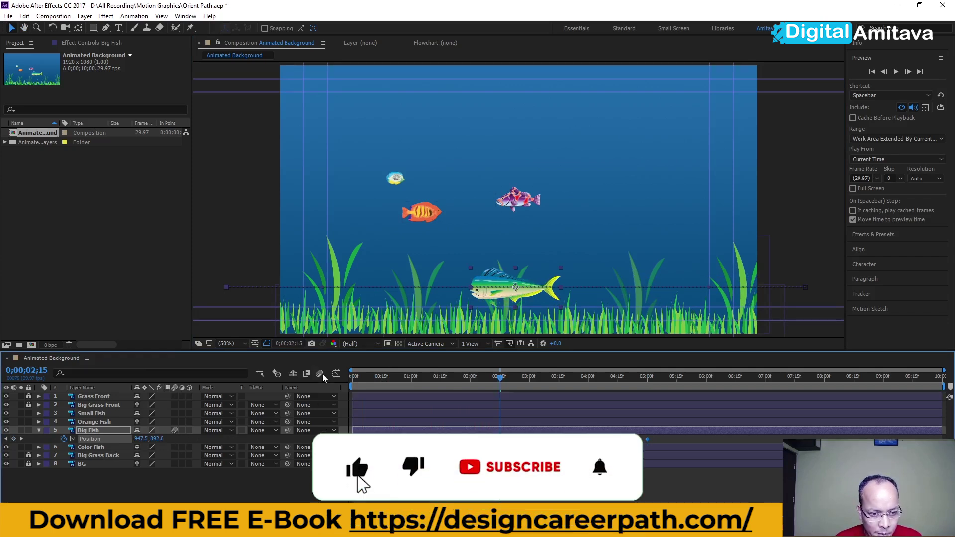
left_click(319, 373)
key("space")
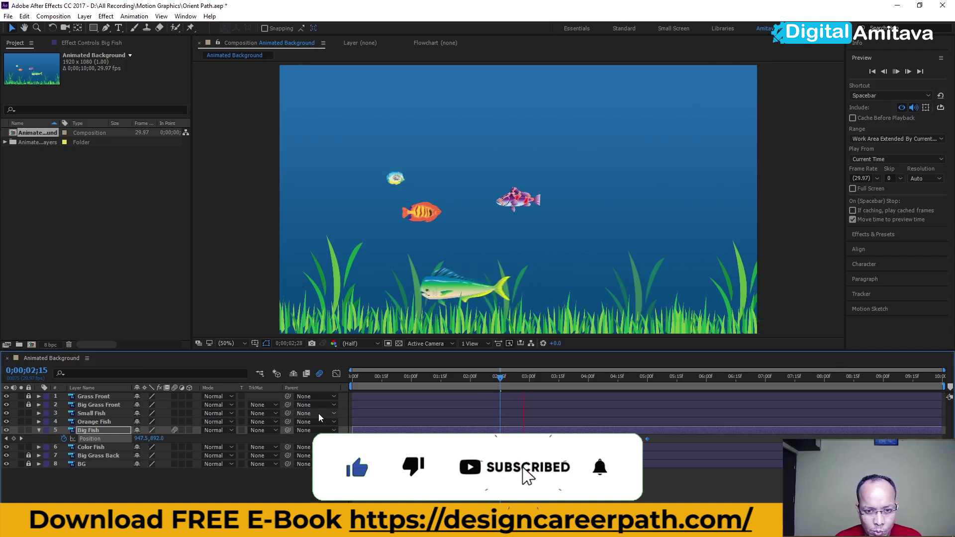
key("space")
left_click_drag(647, 439, 781, 439)
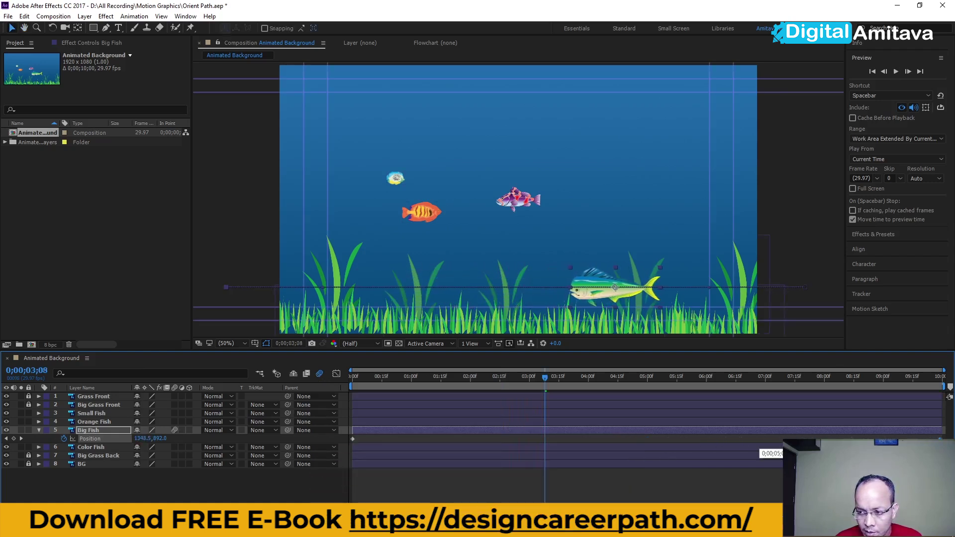
key("space")
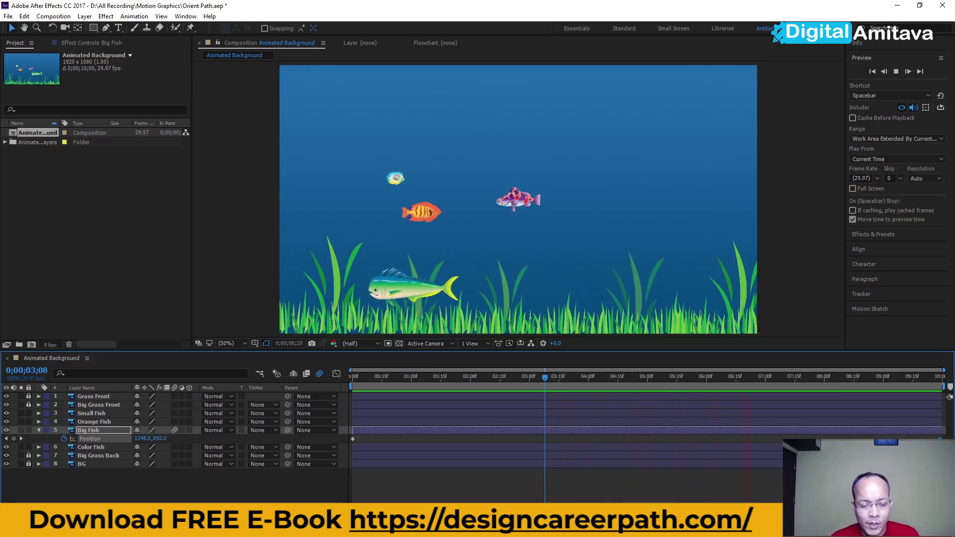
key("space")
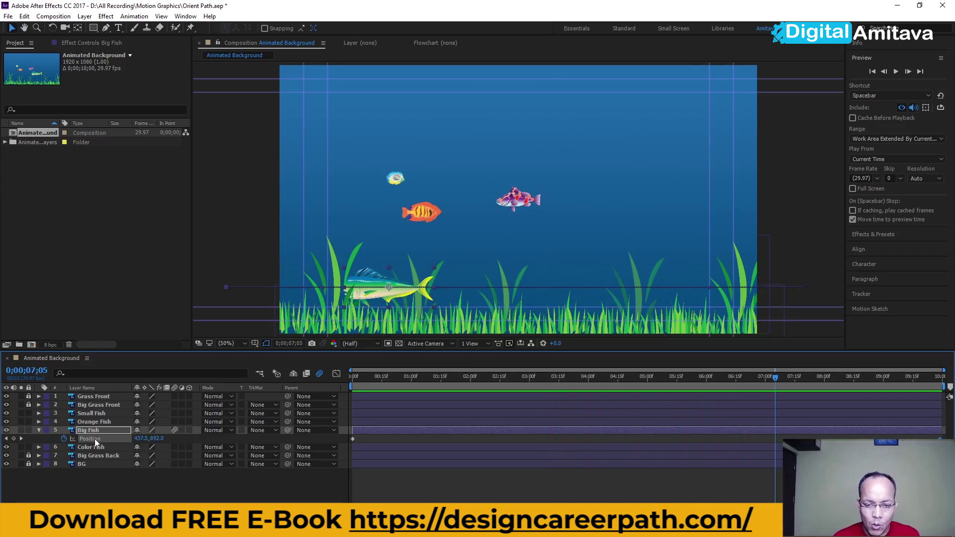
left_click(106, 491)
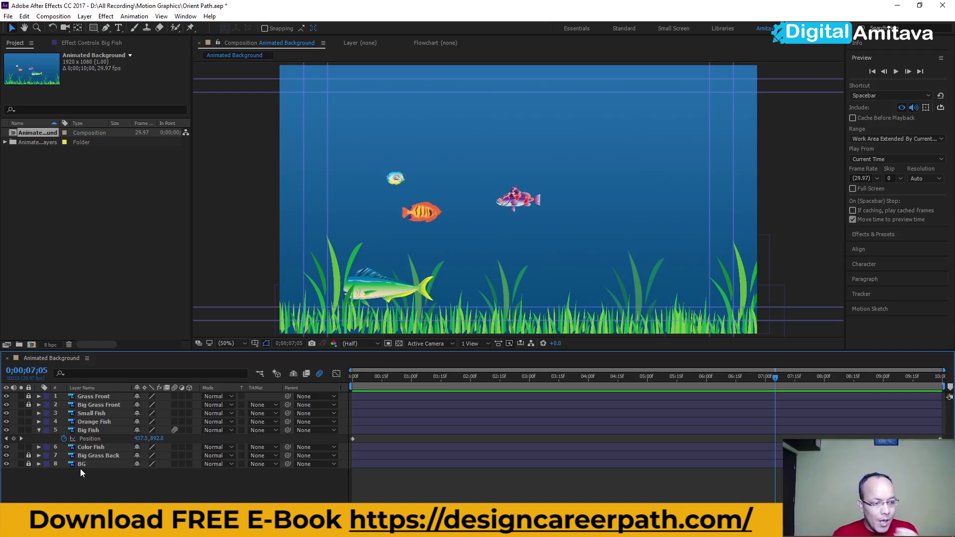
Step: Hide Big Fish's Position property and drag Color Fish's parent pick whip toward Big Fish
left_click(39, 430)
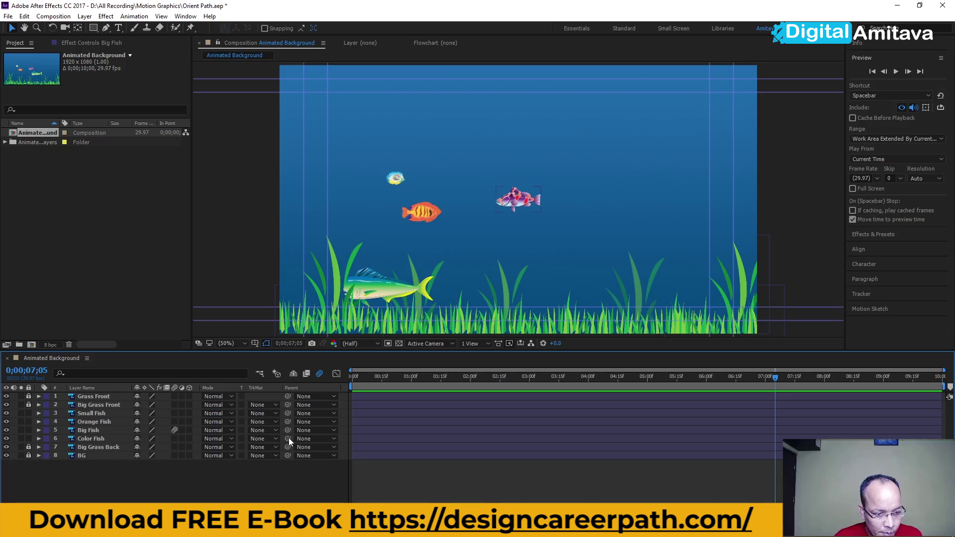
left_click_drag(288, 438, 88, 430)
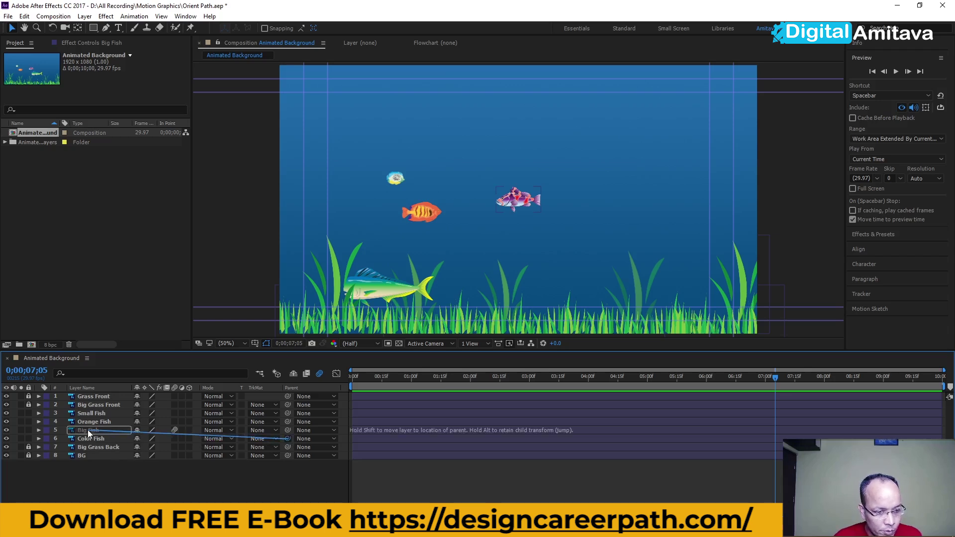
Step: Parent Color Fish to Big Fish and preview the animation from the start
left_click_drag(87, 430, 89, 430)
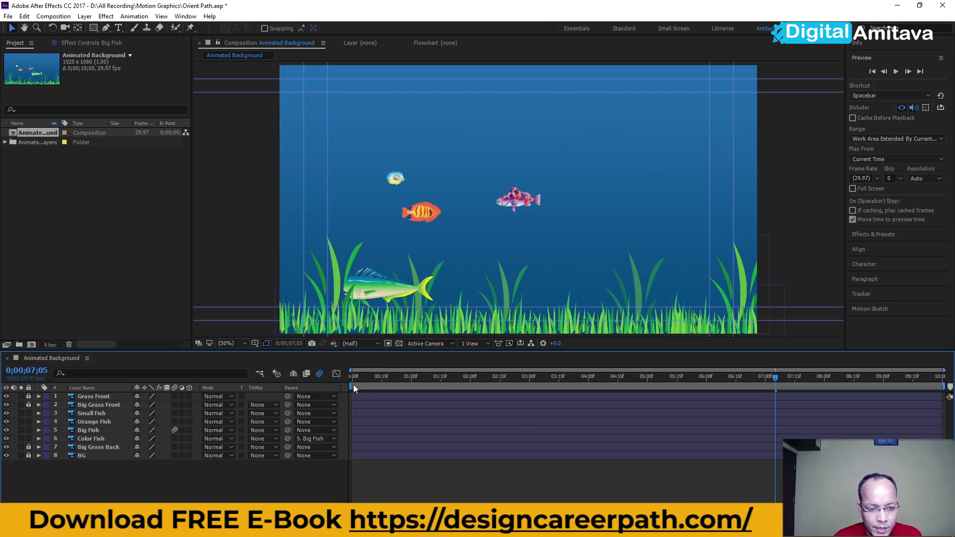
left_click(353, 384)
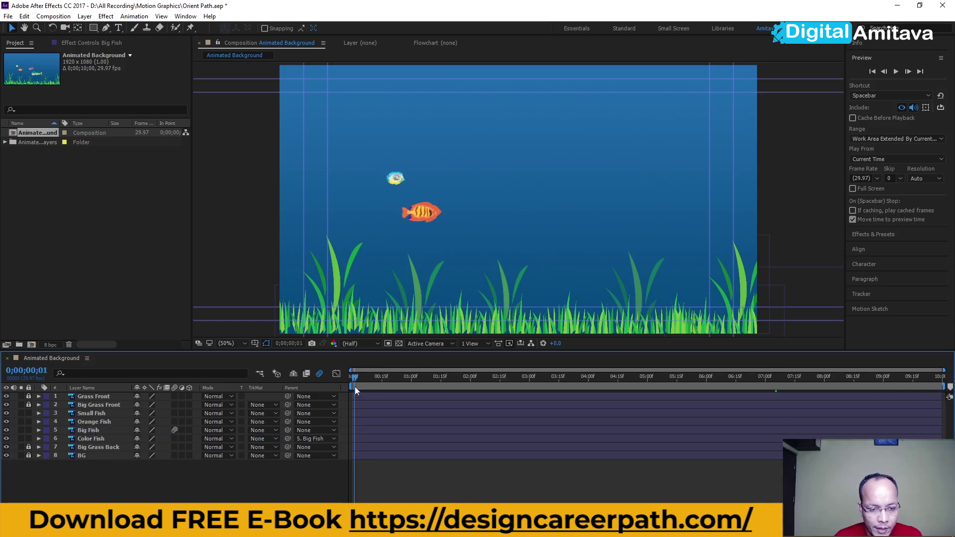
key("space")
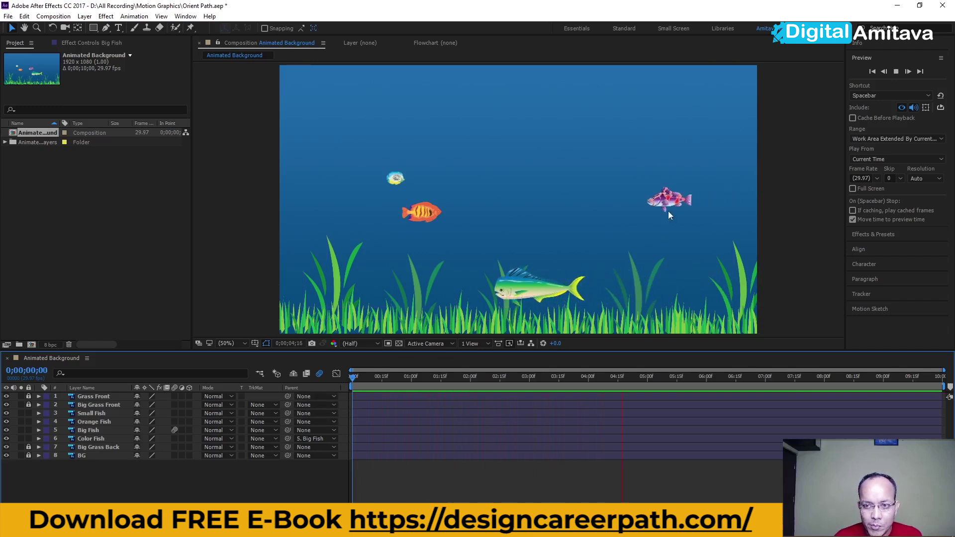
key("space")
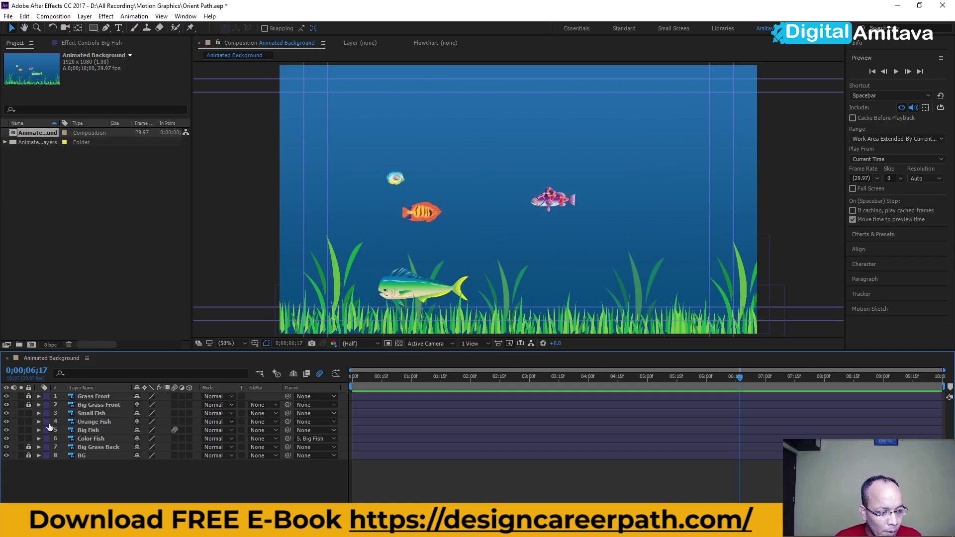
Step: Check Orange Fish's Position property, then collapse it again
left_click(84, 422)
key("p")
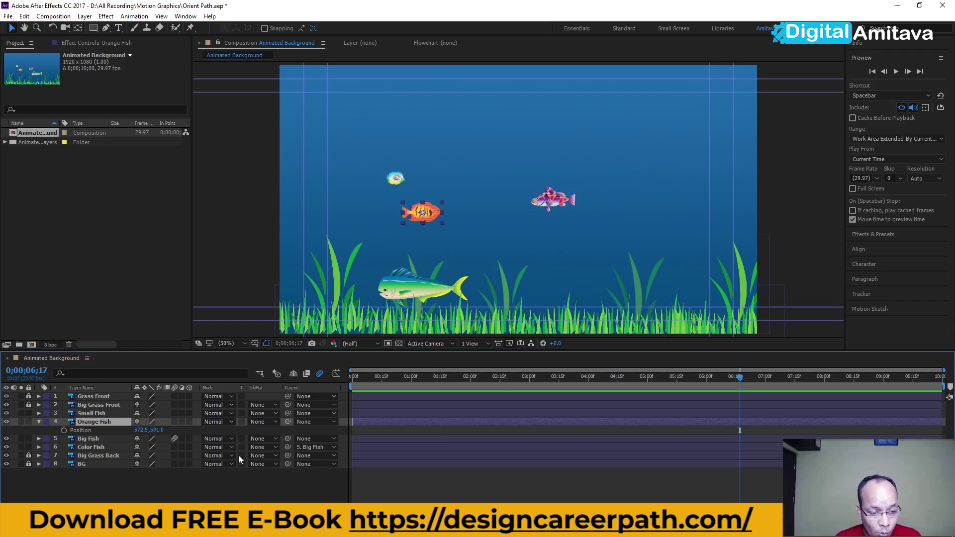
left_click(40, 421)
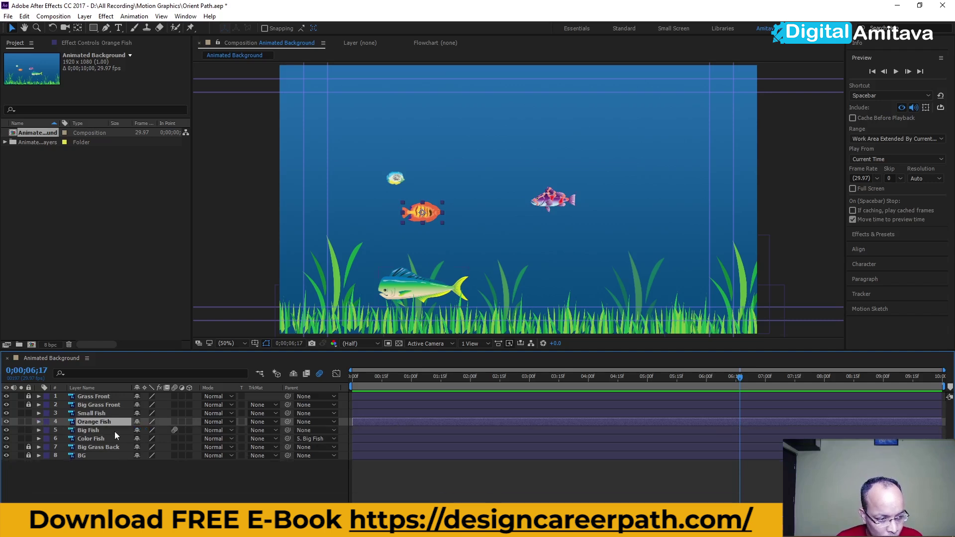
Step: Remove Color Fish's parent link to Big Fish, preview, and collapse its properties
left_click(85, 440)
left_click(39, 439)
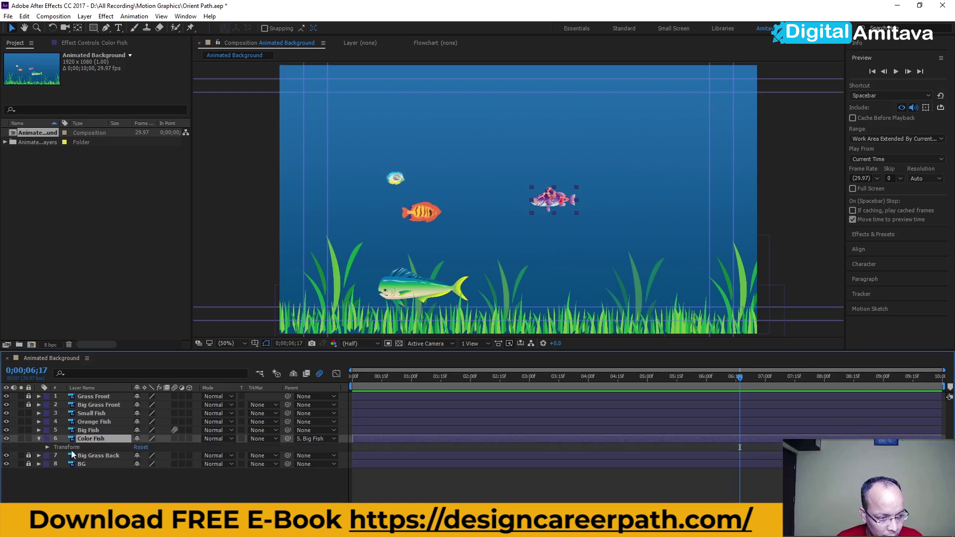
key("p")
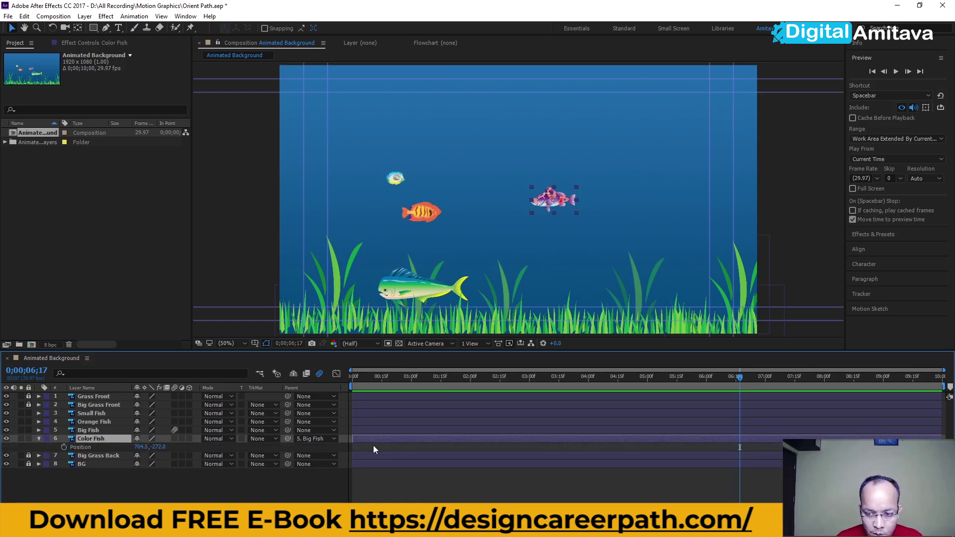
left_click(311, 439)
left_click(320, 338)
key("space")
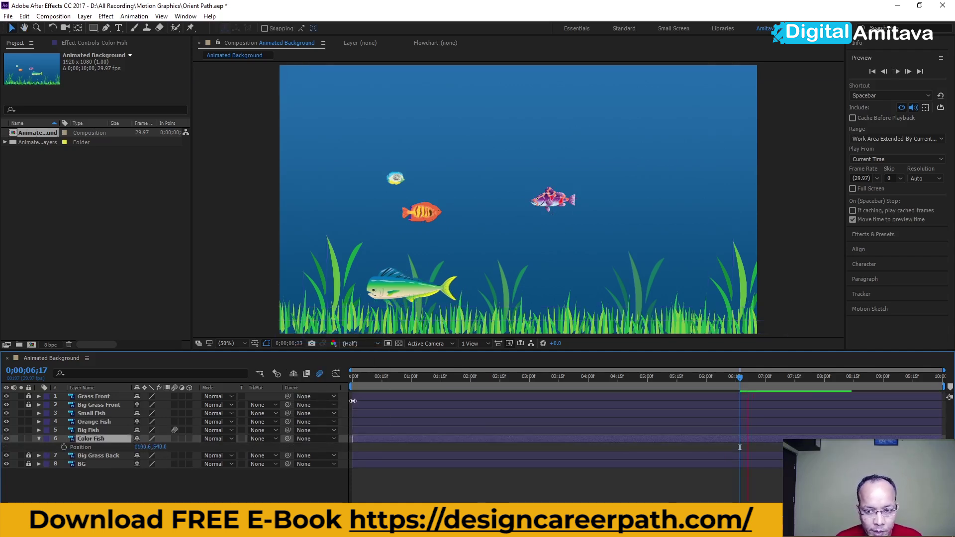
left_click(360, 380)
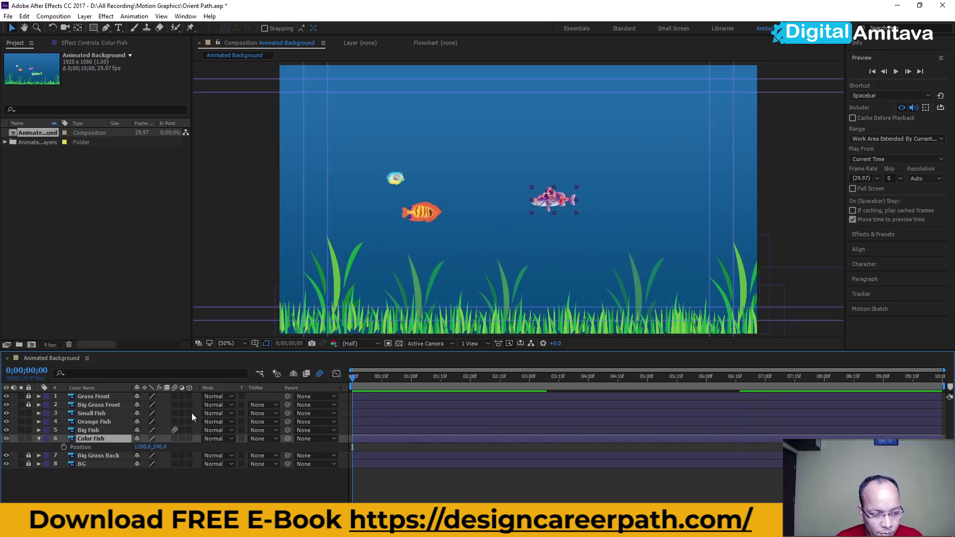
left_click(38, 439)
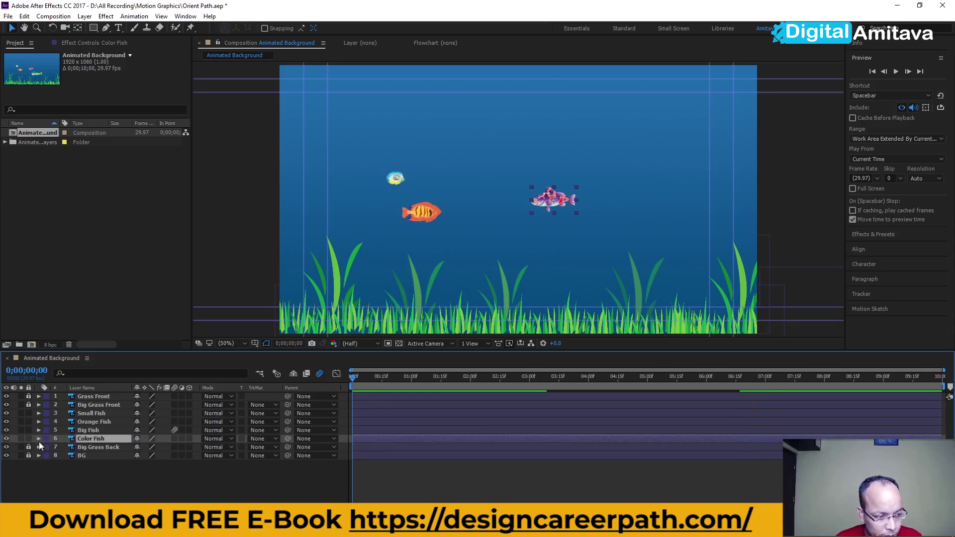
right_click(95, 439)
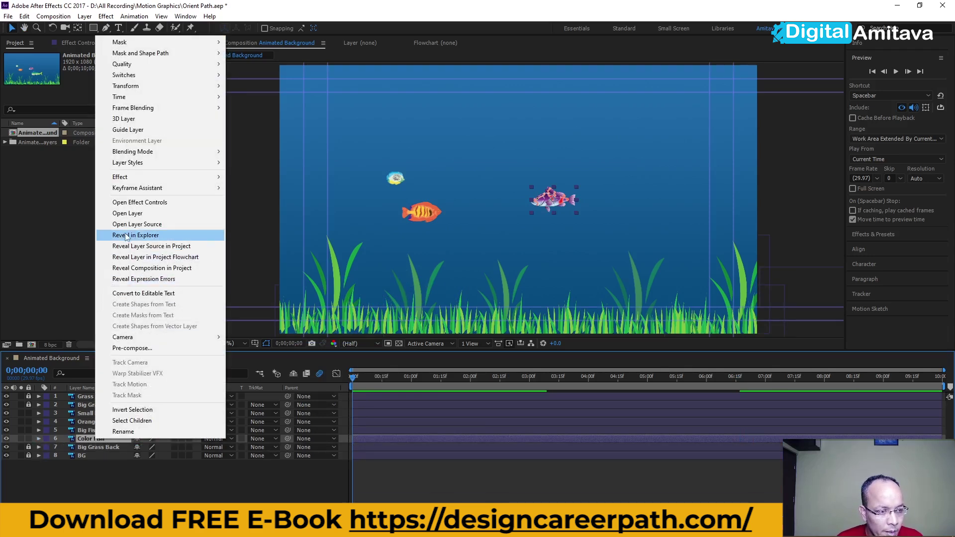
left_click(133, 349)
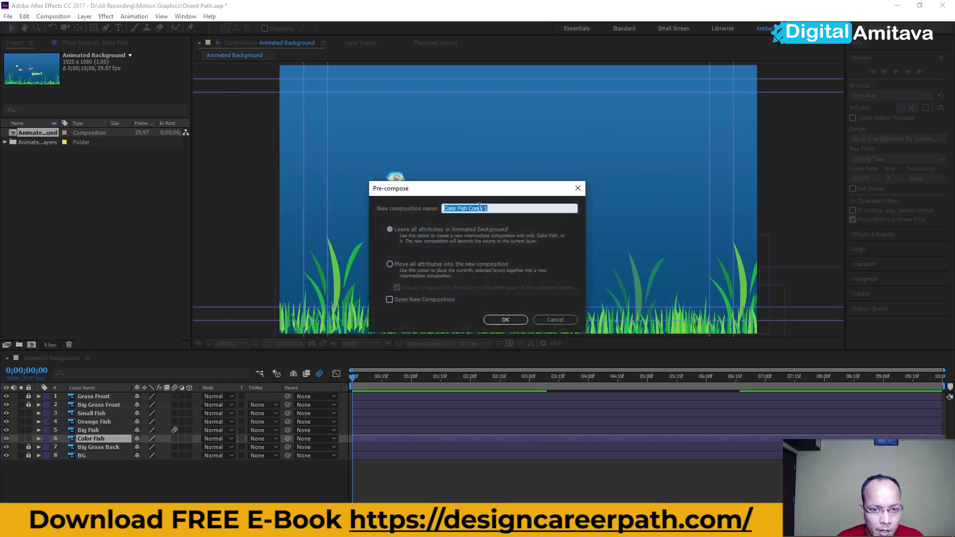
left_click_drag(468, 208, 509, 208)
type("Pre Com")
type("s")
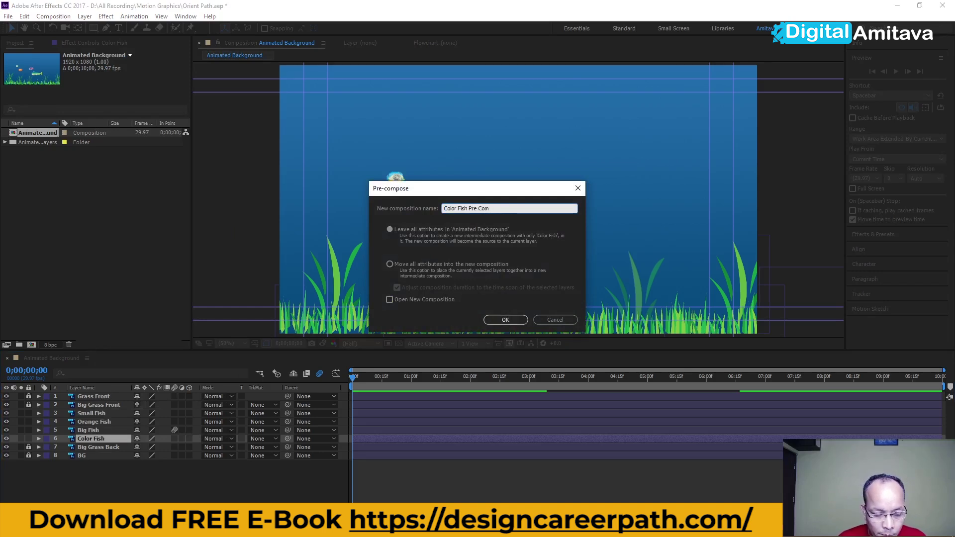
type("p")
key("Return")
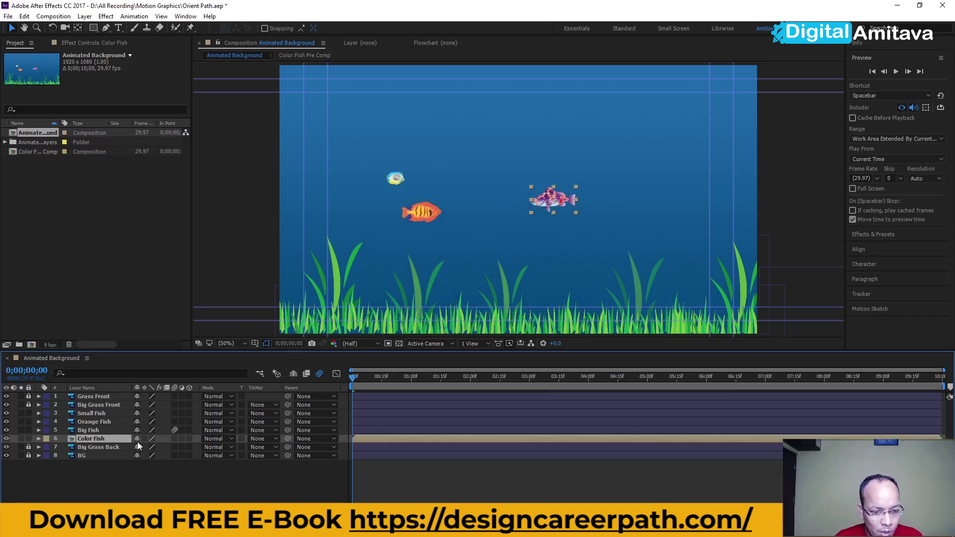
key("space")
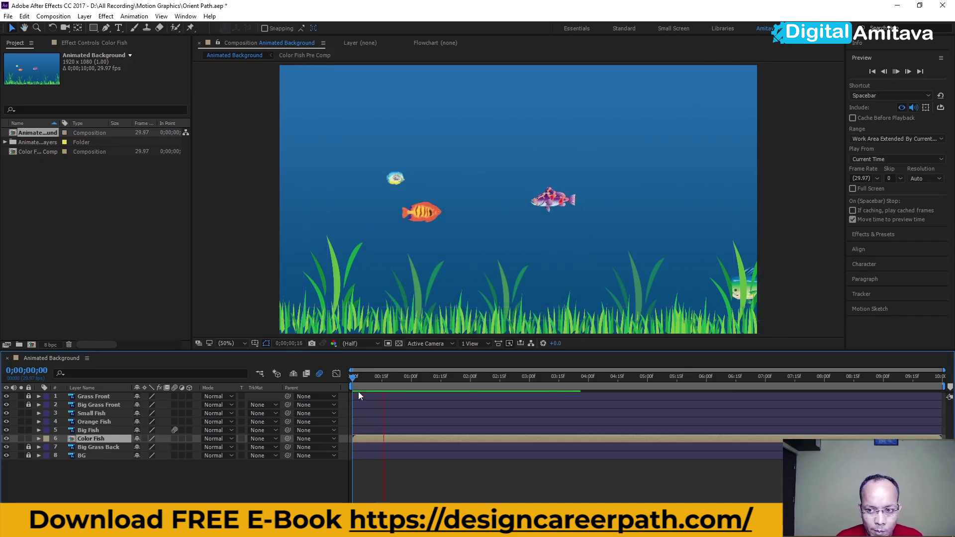
double_click(72, 439)
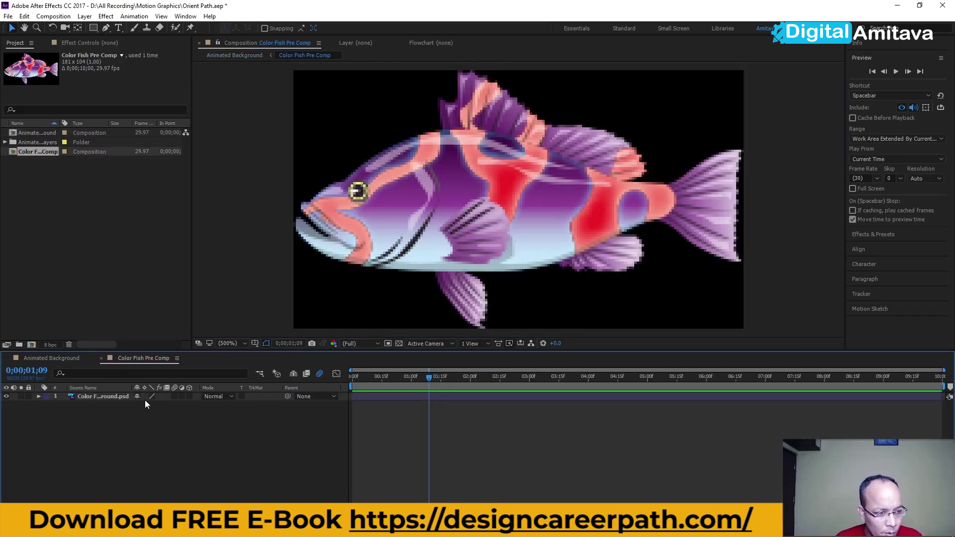
left_click(69, 359)
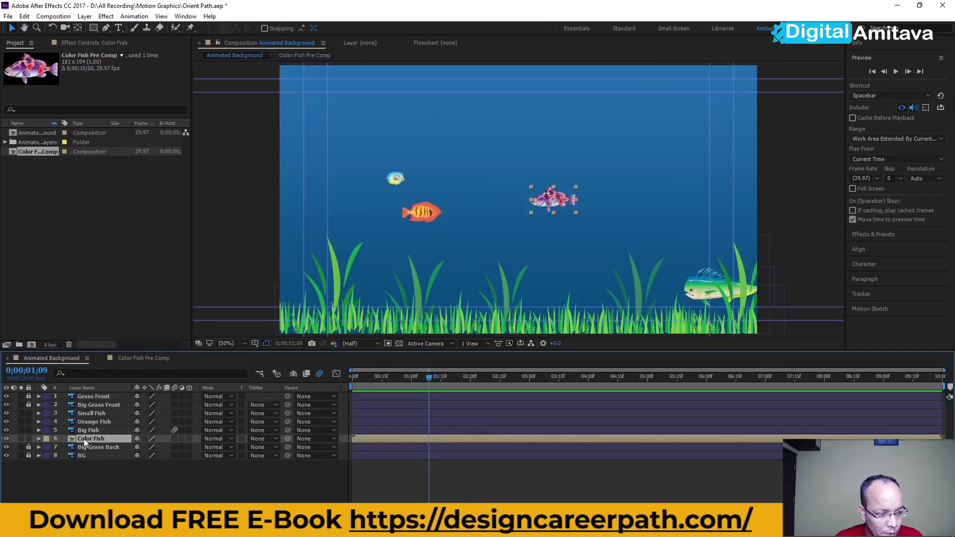
left_click(102, 358)
key("ctrl+z")
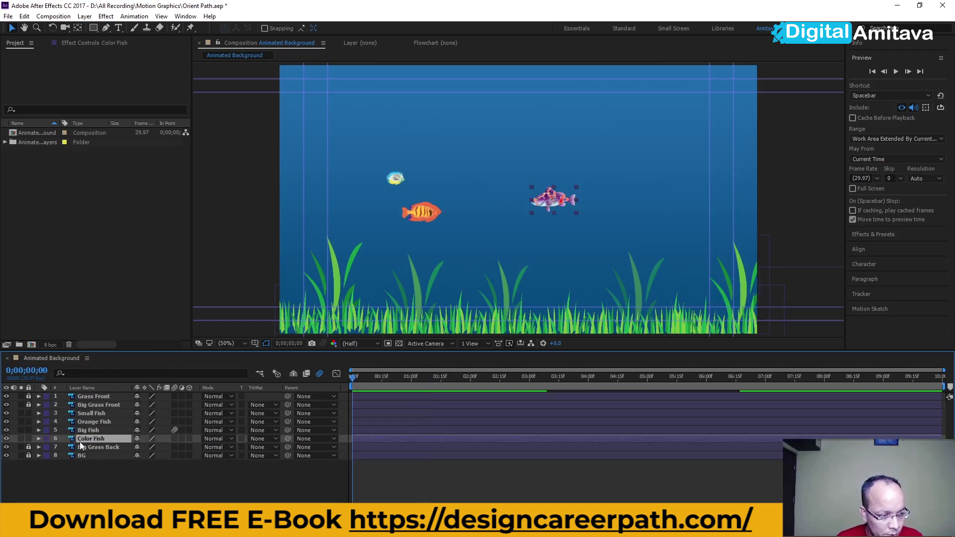
left_click(85, 429)
Step: Pre-compose the Big Fish layer as 'Big Fish Comp' and open the new composition
right_click(88, 431)
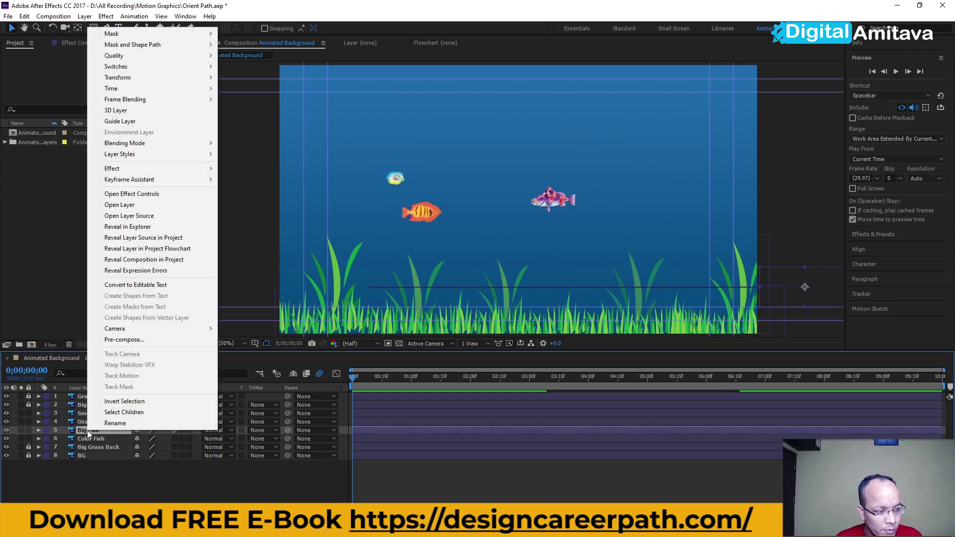
left_click(123, 340)
key("End")
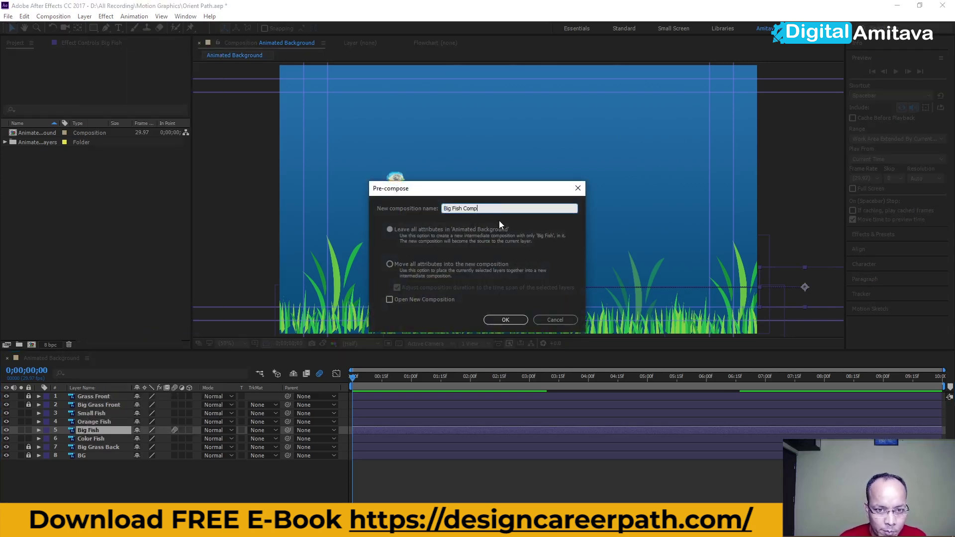
left_click(505, 320)
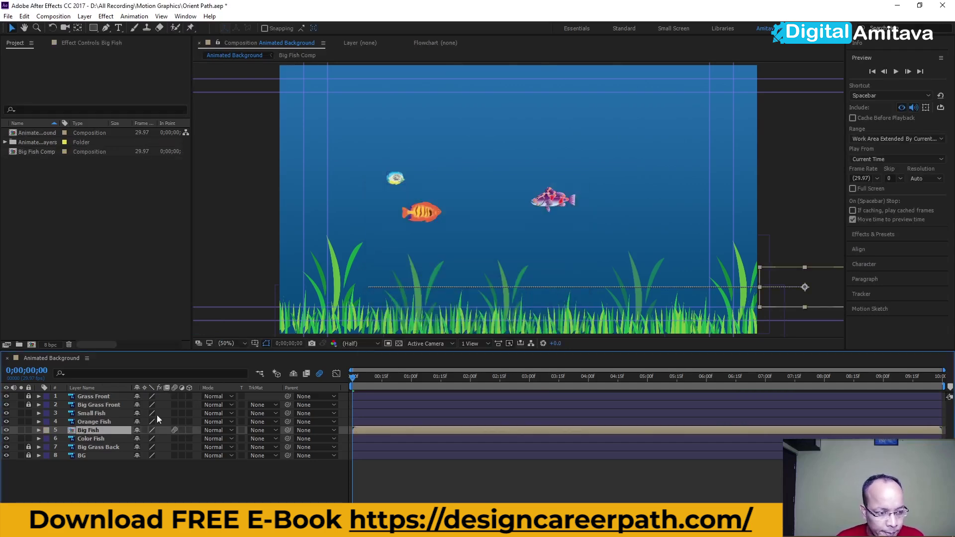
double_click(71, 430)
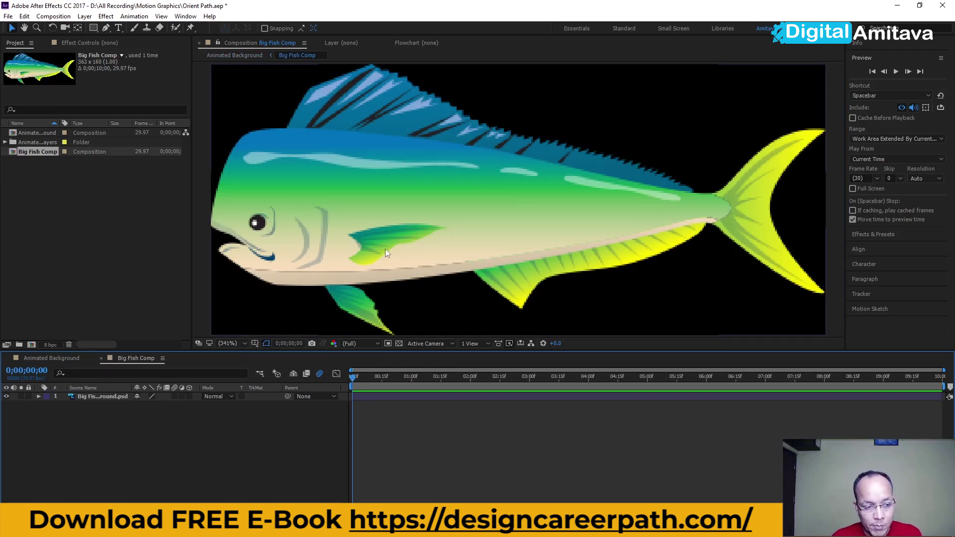
Step: View Big Fish Comp at 100%, scale its fish layer to 52%, and return to Animated Background
left_click(241, 344)
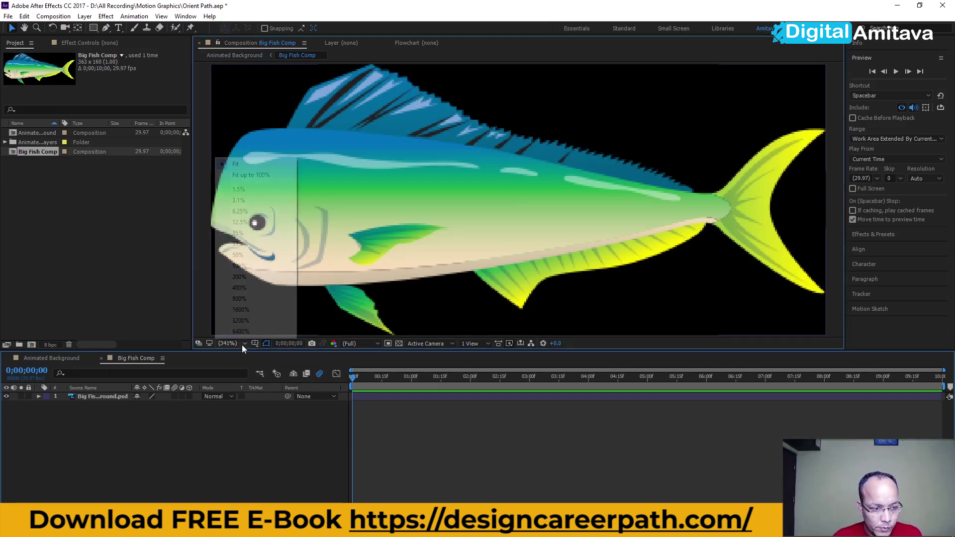
left_click(240, 164)
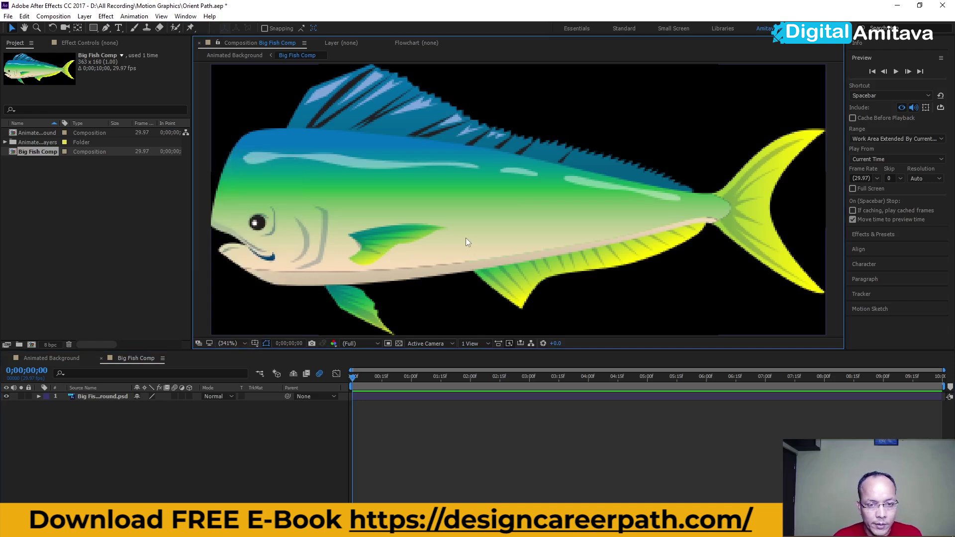
key("slash")
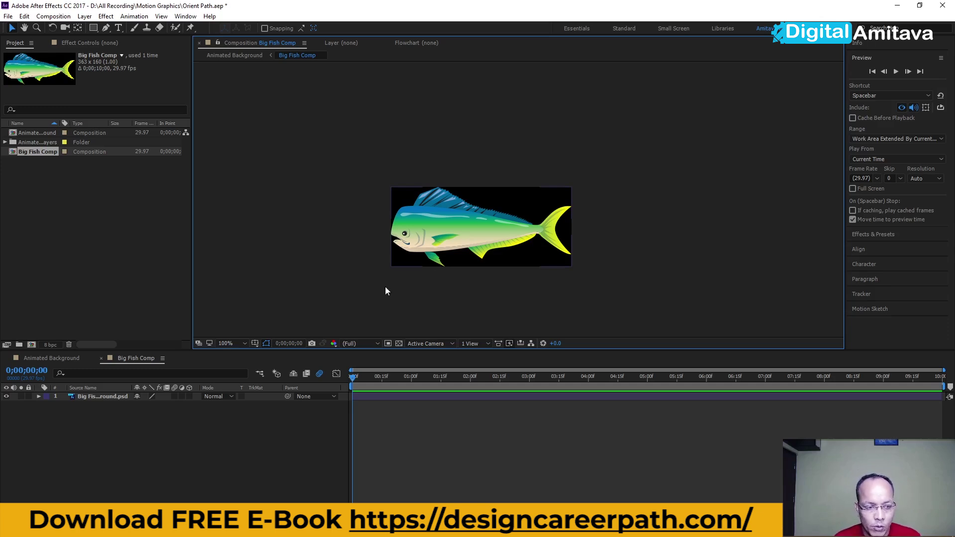
left_click(90, 398)
key("s")
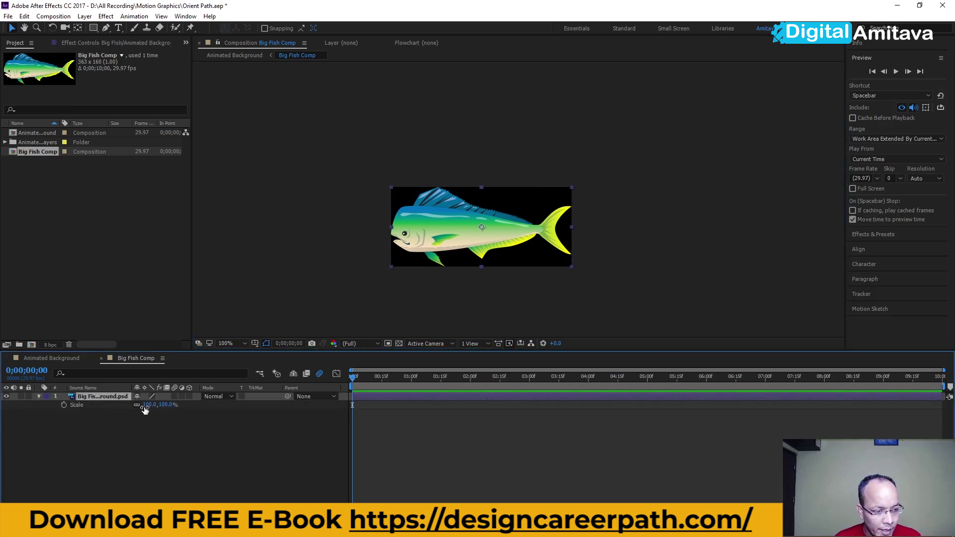
left_click_drag(149, 405, 123, 405)
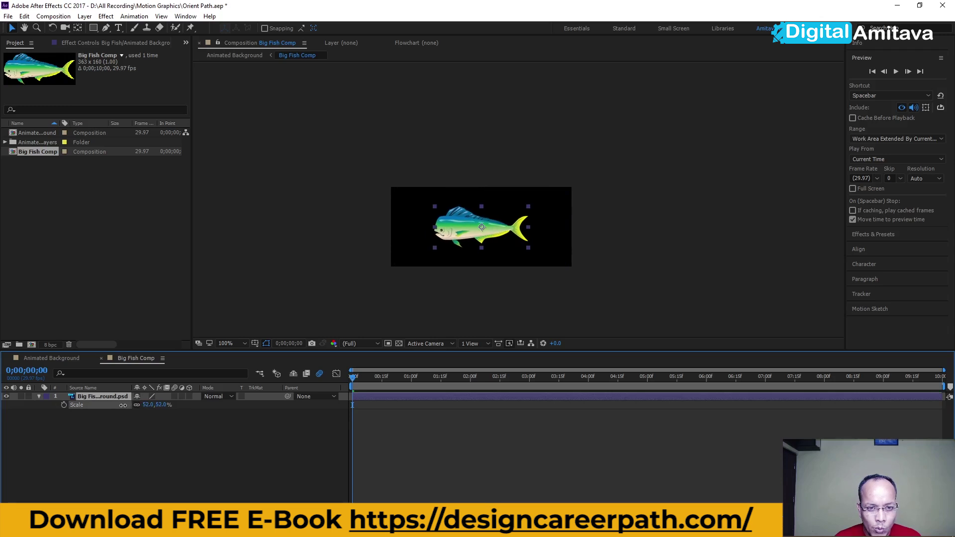
left_click(68, 358)
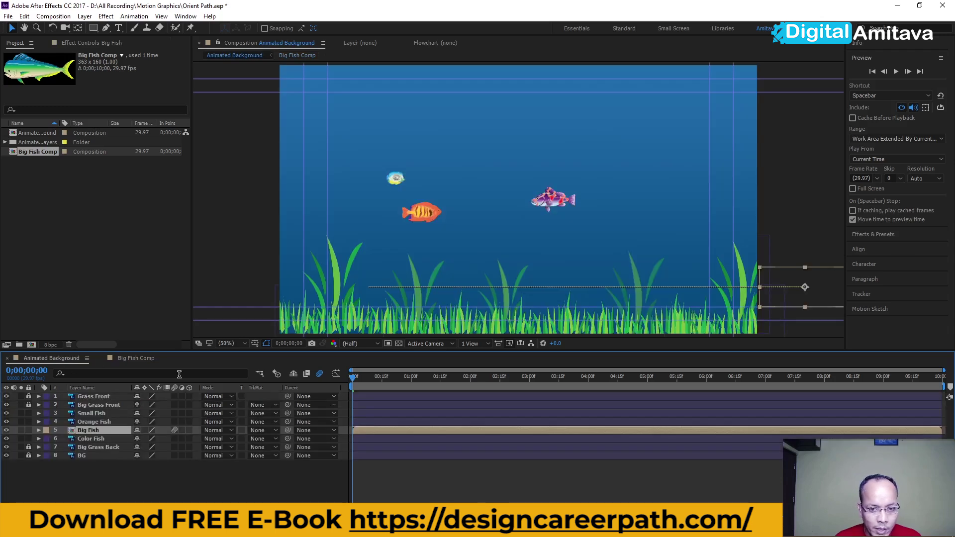
Step: Duplicate the fish in Big Fish Comp and move the top copy right to 464.5, 80.0
mouse_move(352, 381)
left_mouse_down()
mouse_move(523, 387)
mouse_move(324, 383)
left_mouse_up()
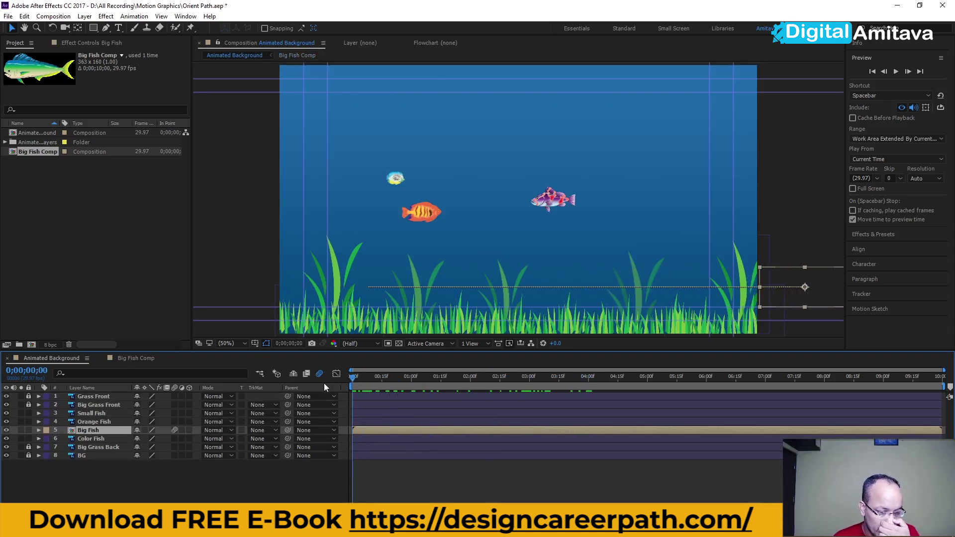
left_click(123, 363)
left_click(94, 429)
left_click(87, 400)
key("ctrl+d")
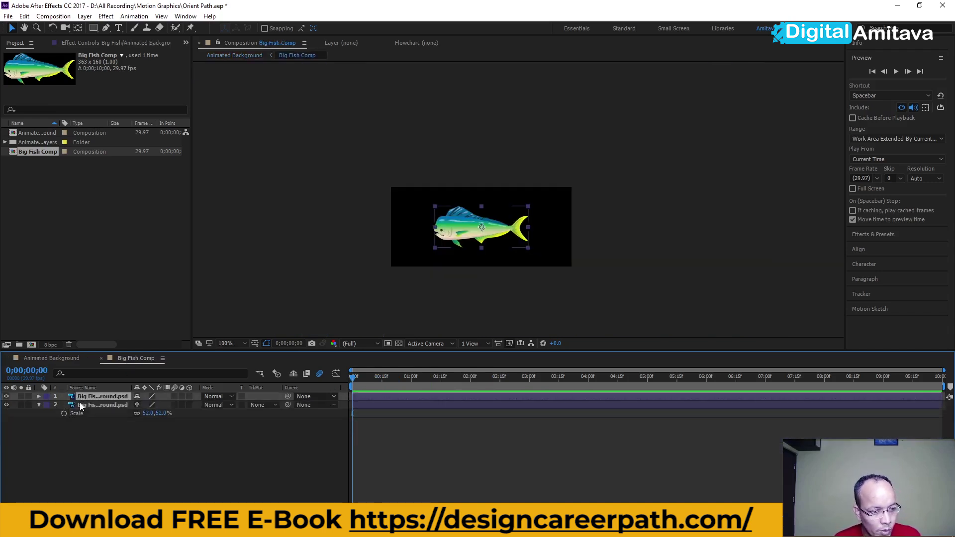
left_click(79, 400)
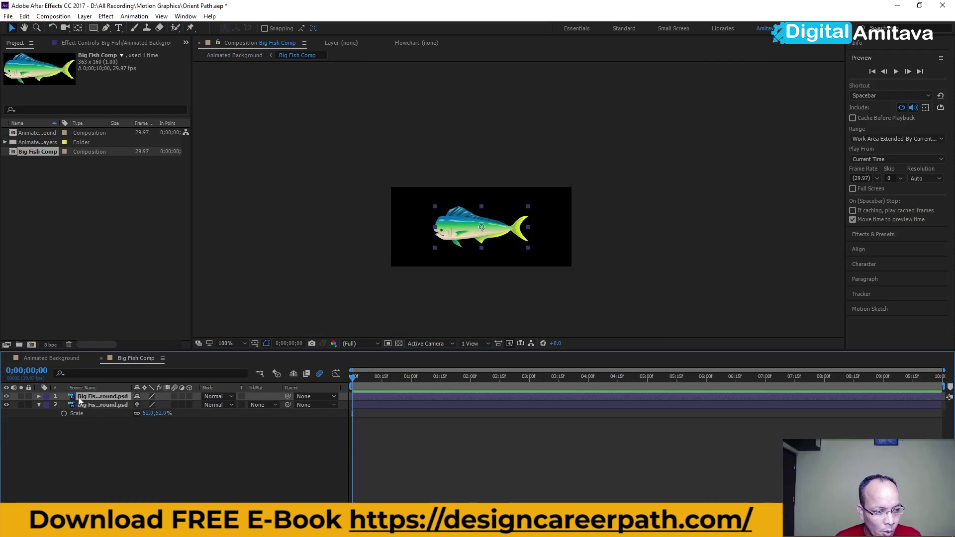
key("p")
left_click_drag(139, 404, 233, 435)
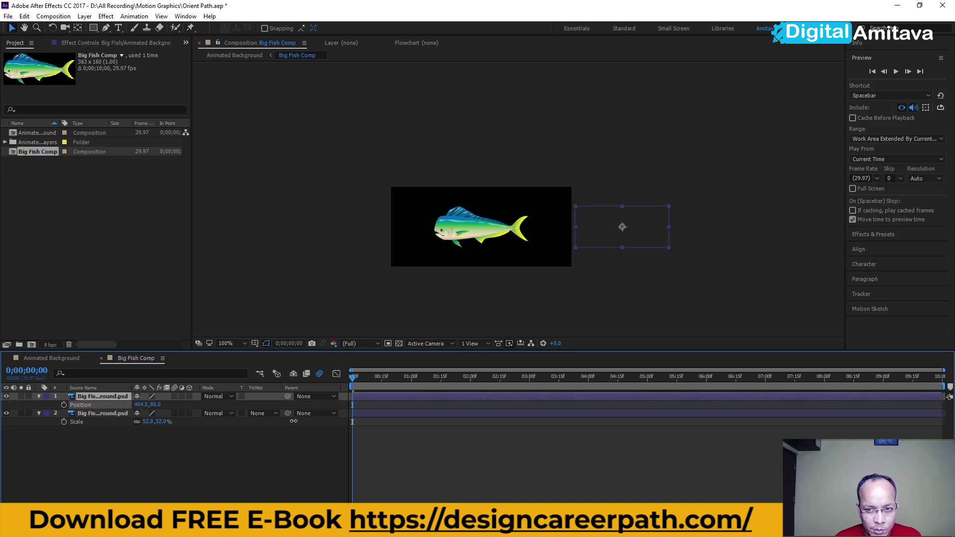
left_click(70, 360)
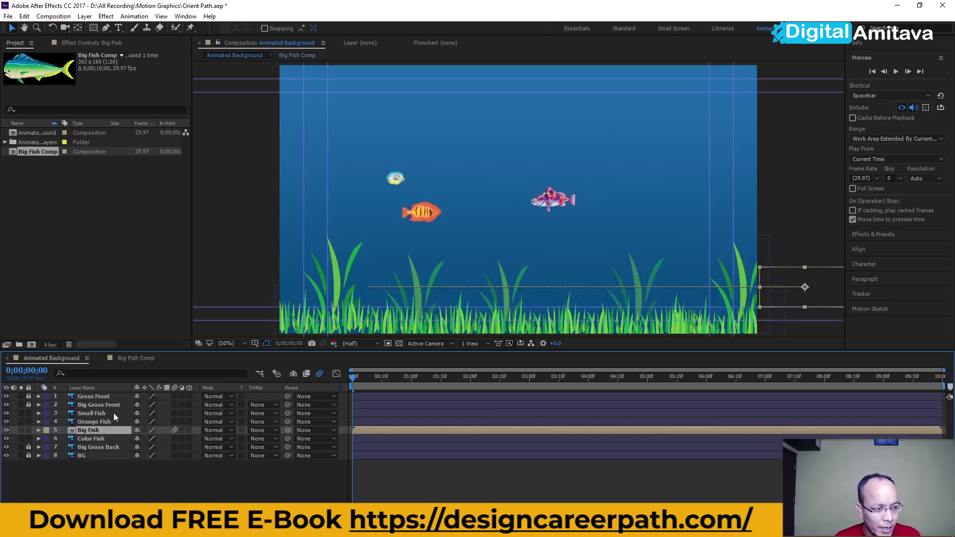
Step: Preview the scene, then show Big Fish's Position and scrub through its swimming path
key("space")
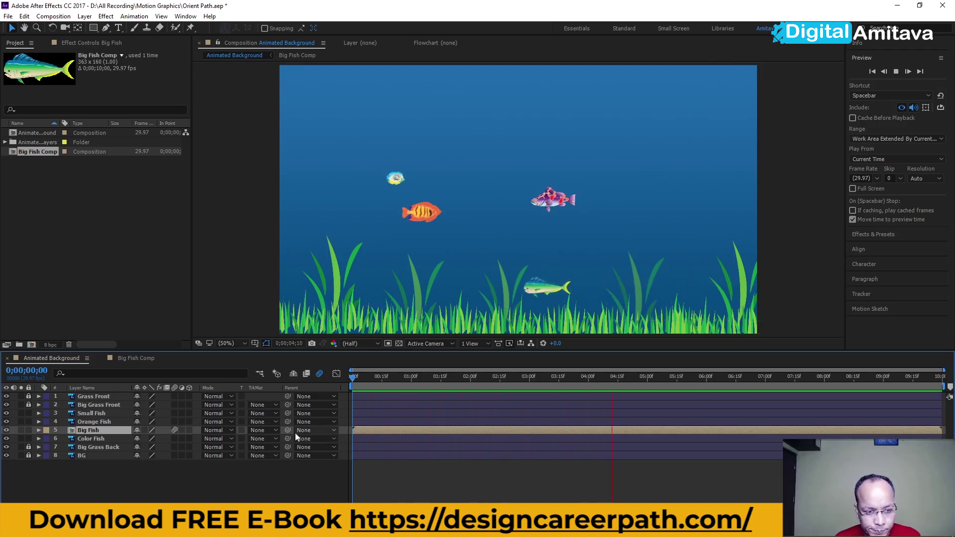
key("space")
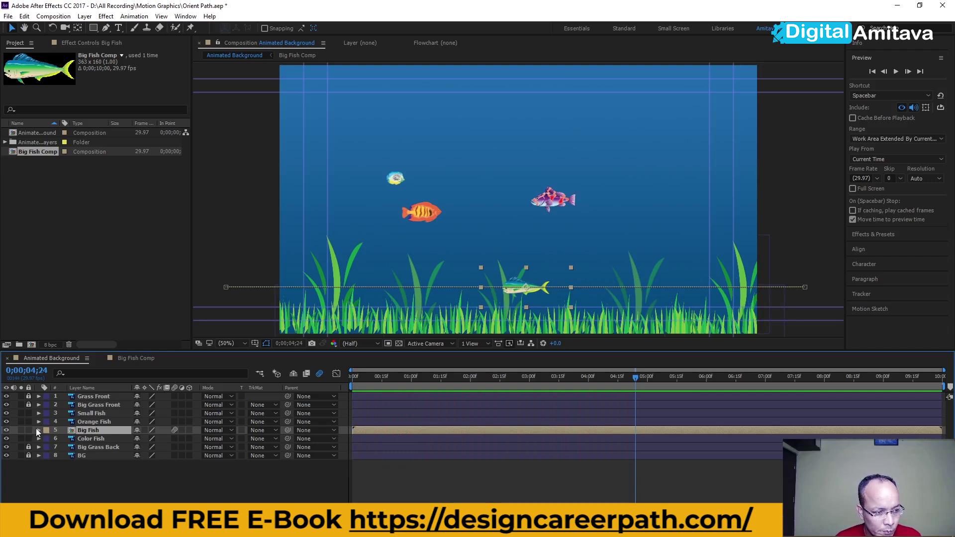
key("space")
key("space")
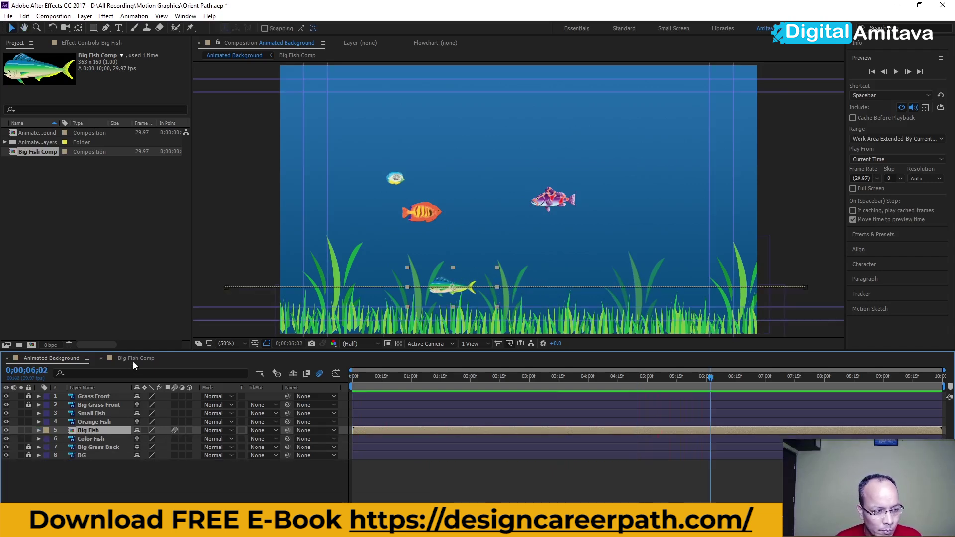
left_click(133, 359)
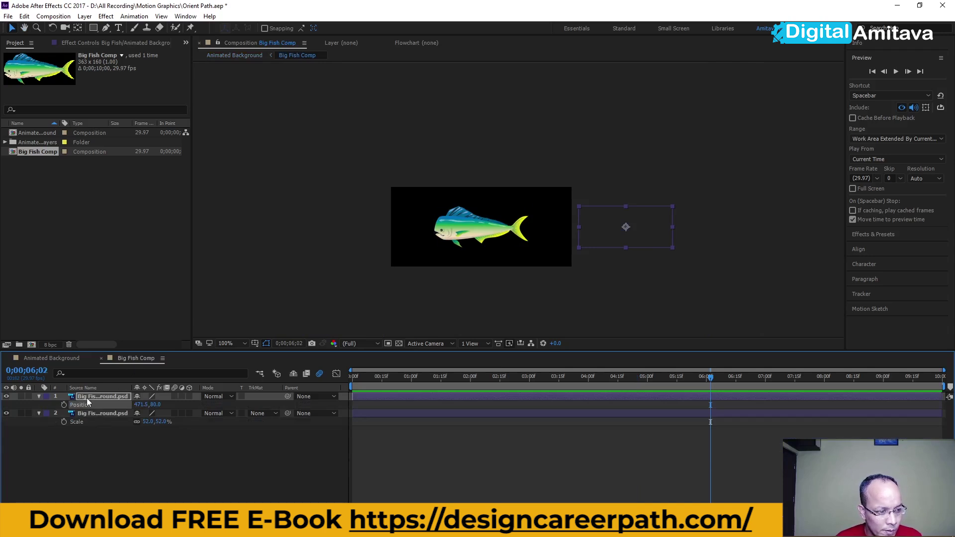
key("Home")
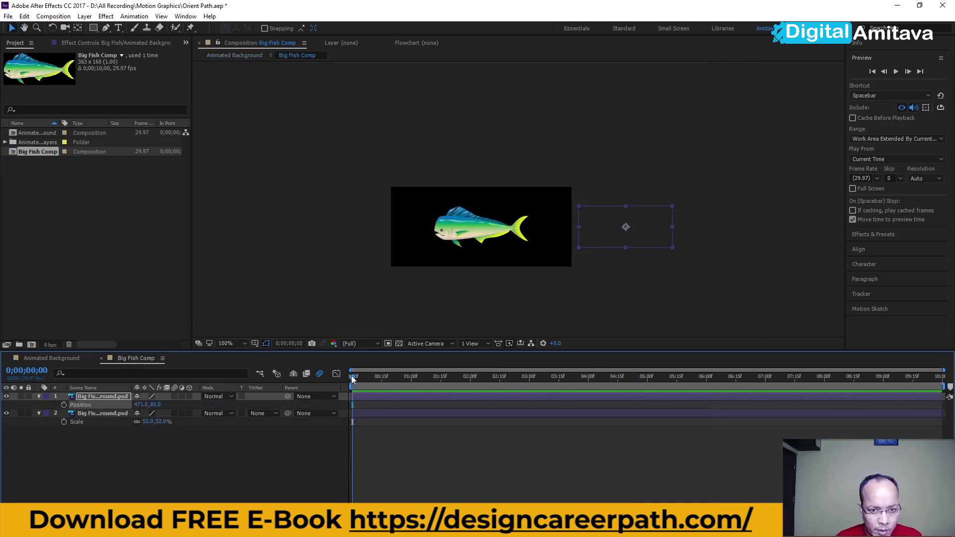
left_click_drag(352, 379, 318, 386)
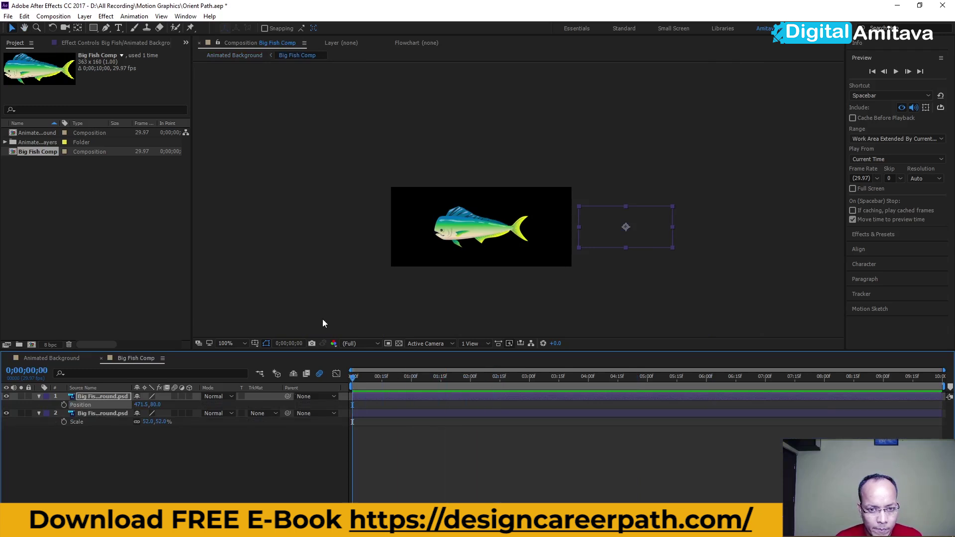
left_click(68, 359)
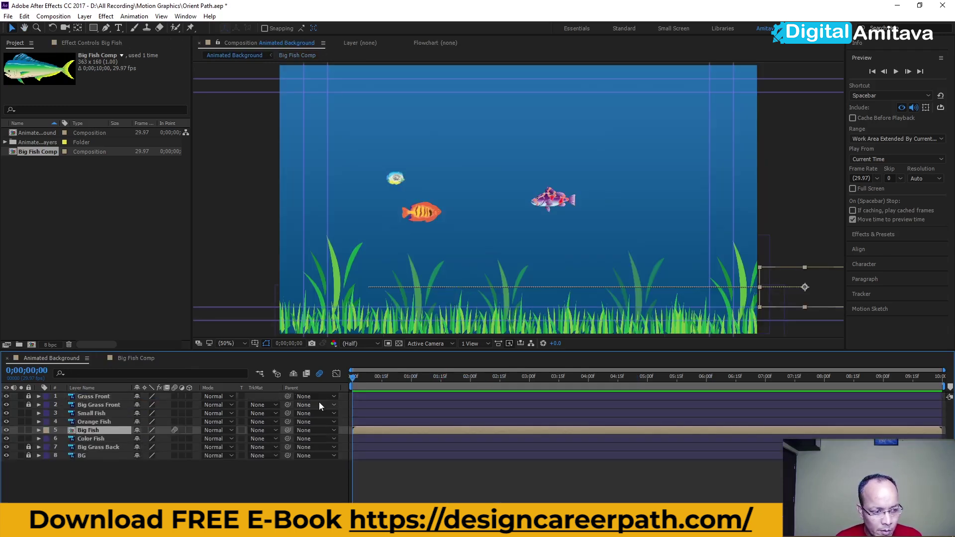
key("p")
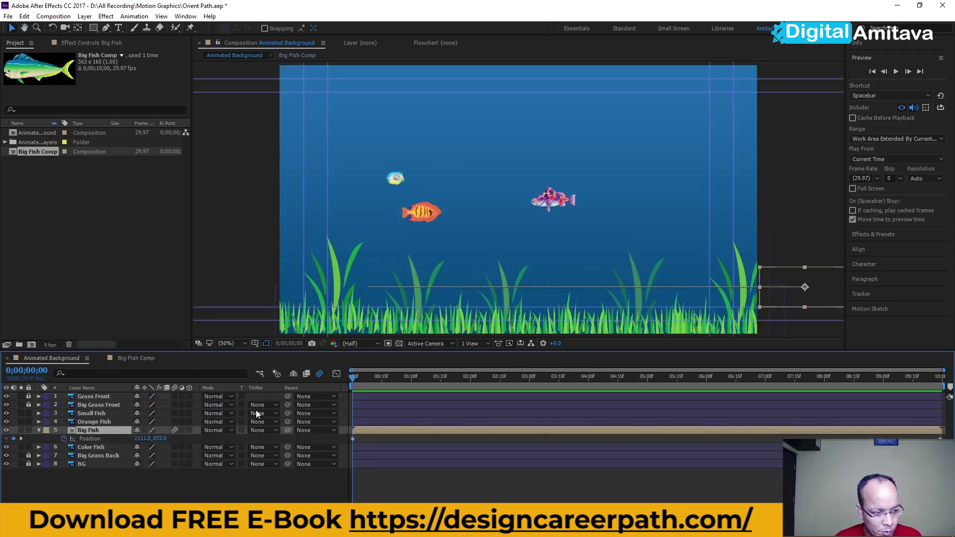
mouse_move(353, 379)
left_mouse_down()
mouse_move(945, 399)
mouse_move(315, 403)
left_mouse_up()
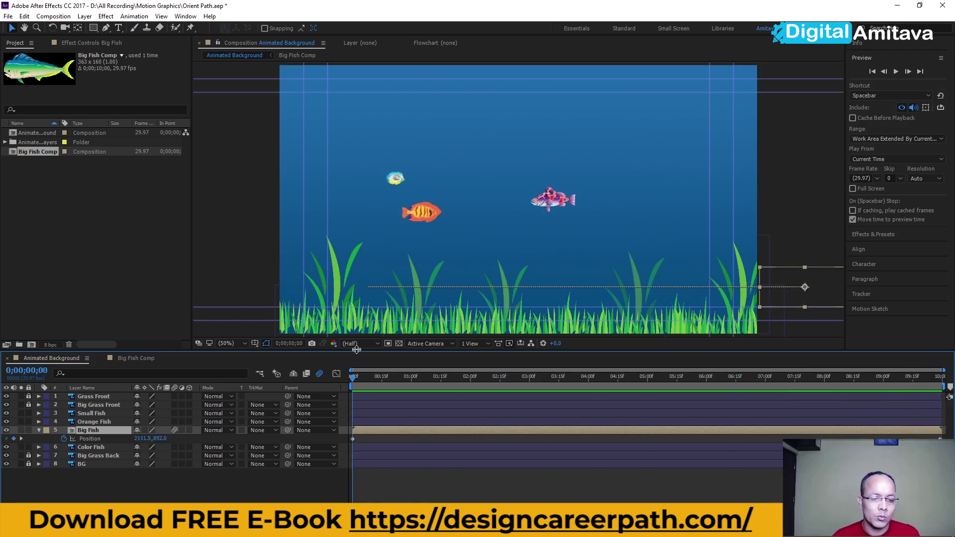
Step: Move the second fish into Big Fish Comp's frame at 246.5, 112.0 and check it in Animated Background
left_click(135, 360)
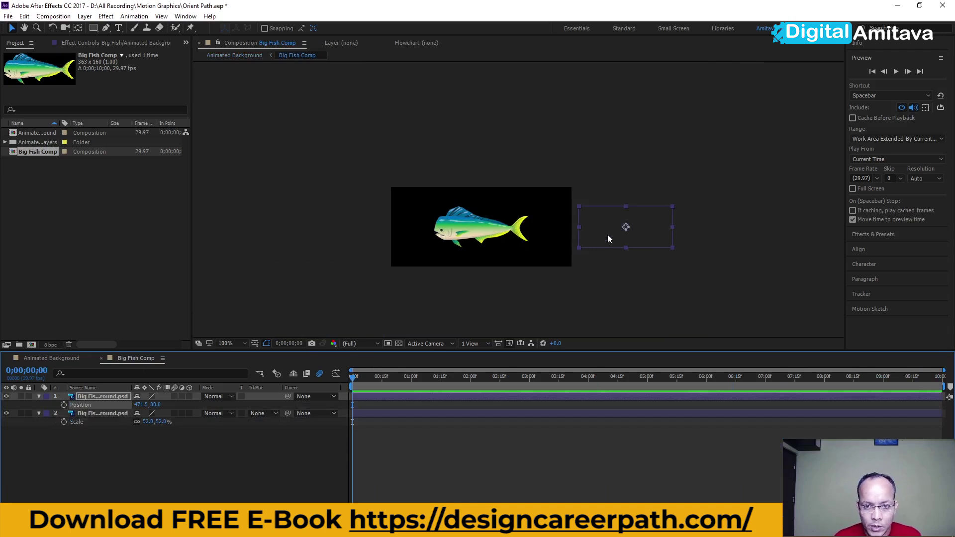
left_click_drag(608, 236, 491, 247)
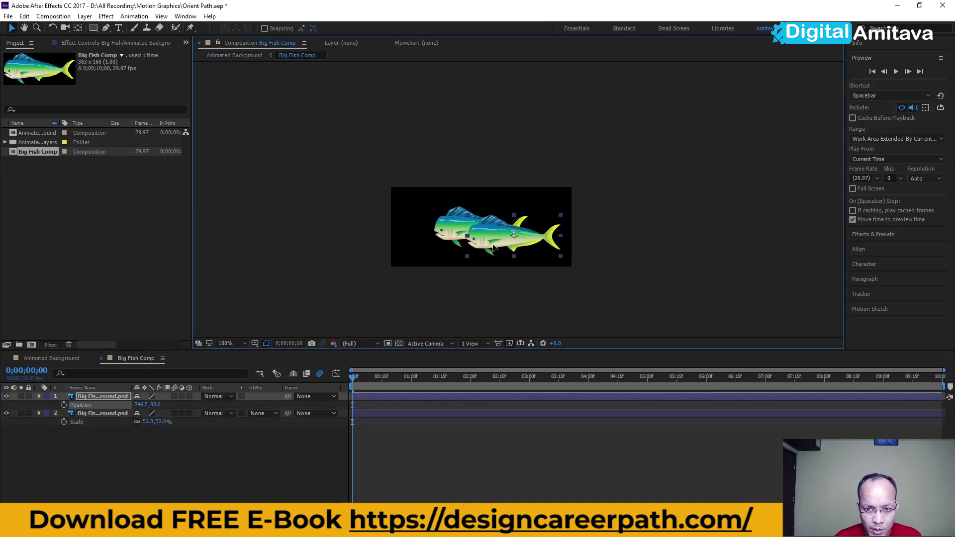
left_click_drag(491, 249, 495, 252)
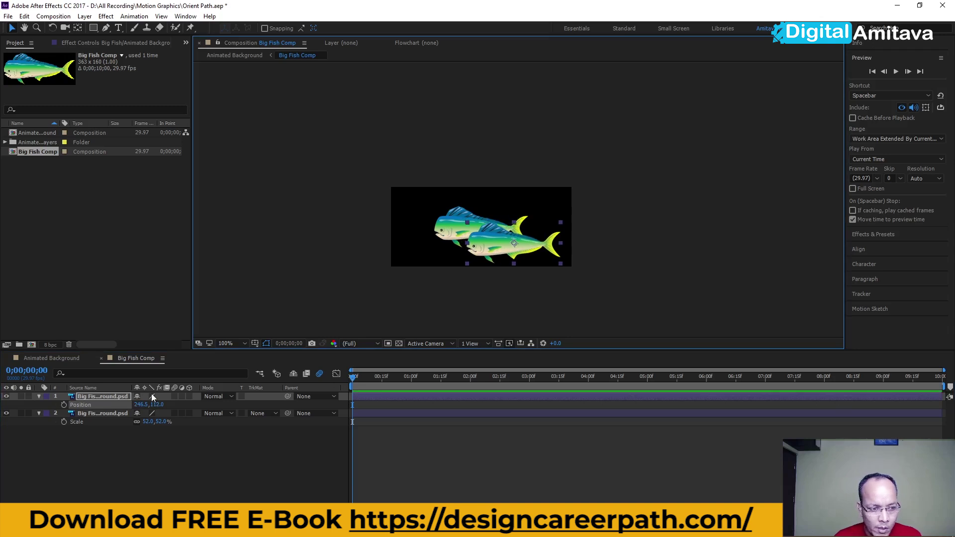
left_click(57, 359)
mouse_move(355, 380)
left_mouse_down()
mouse_move(492, 380)
mouse_move(311, 386)
left_mouse_up()
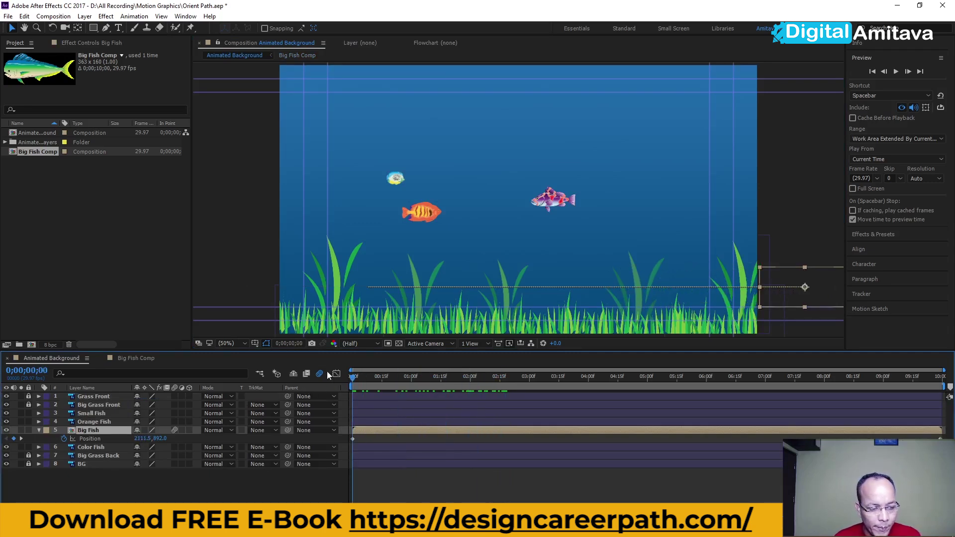
left_click(129, 358)
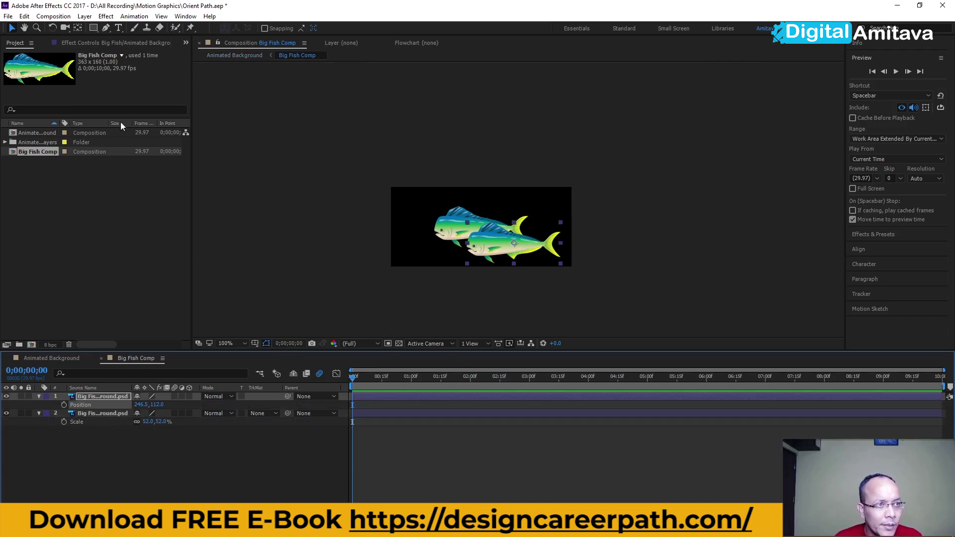
left_click(93, 29)
Step: Draw a small ellipse shape layer below the fish's mouth, undoing an accidental mask first
left_click(113, 49)
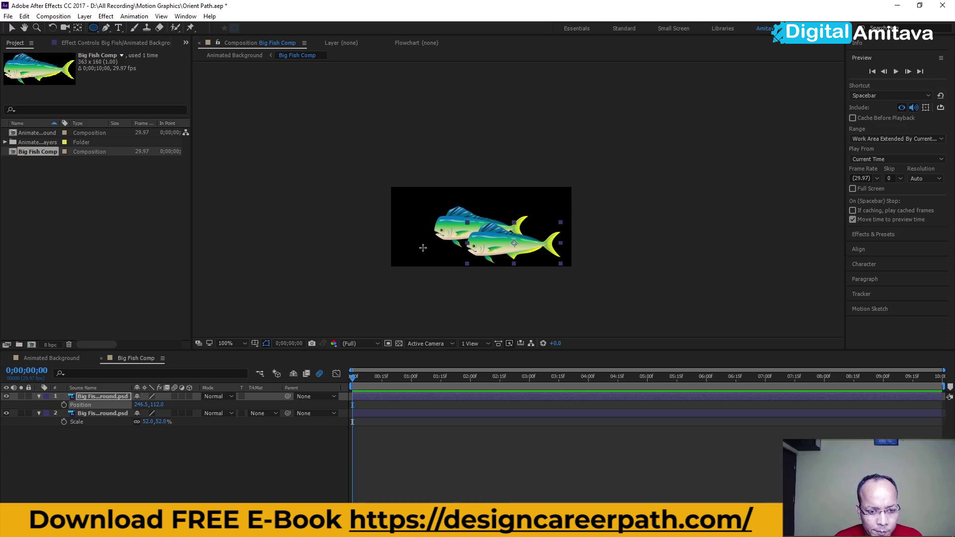
left_click_drag(422, 248, 434, 256)
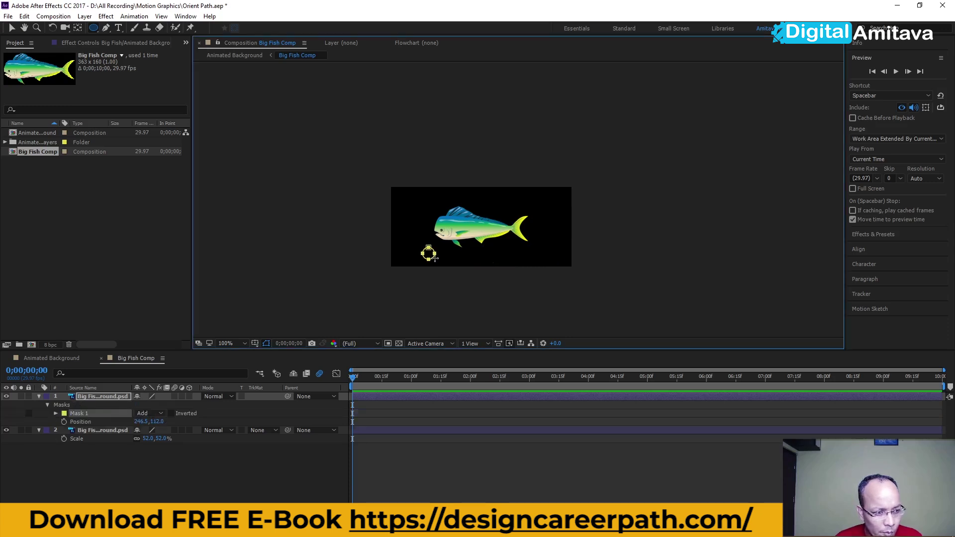
key("ctrl+z")
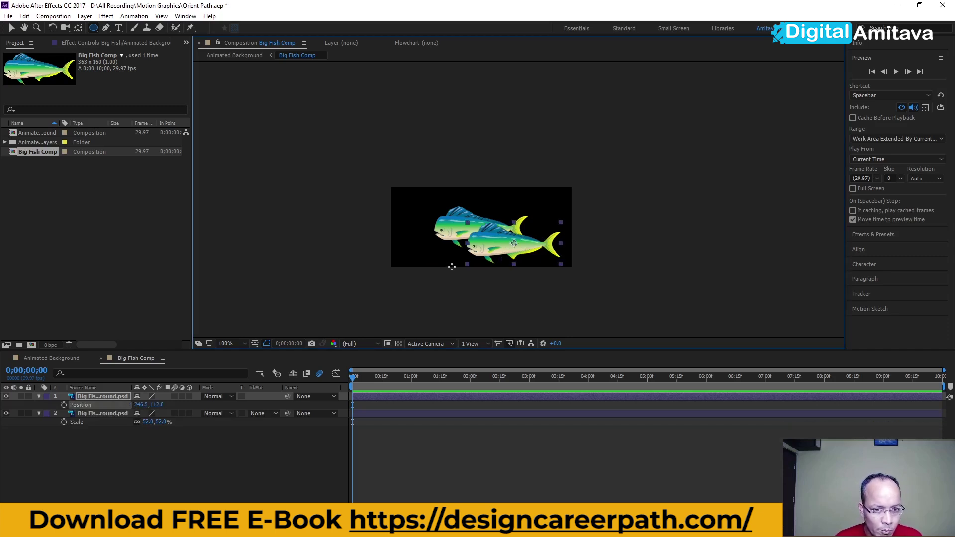
left_click(91, 396)
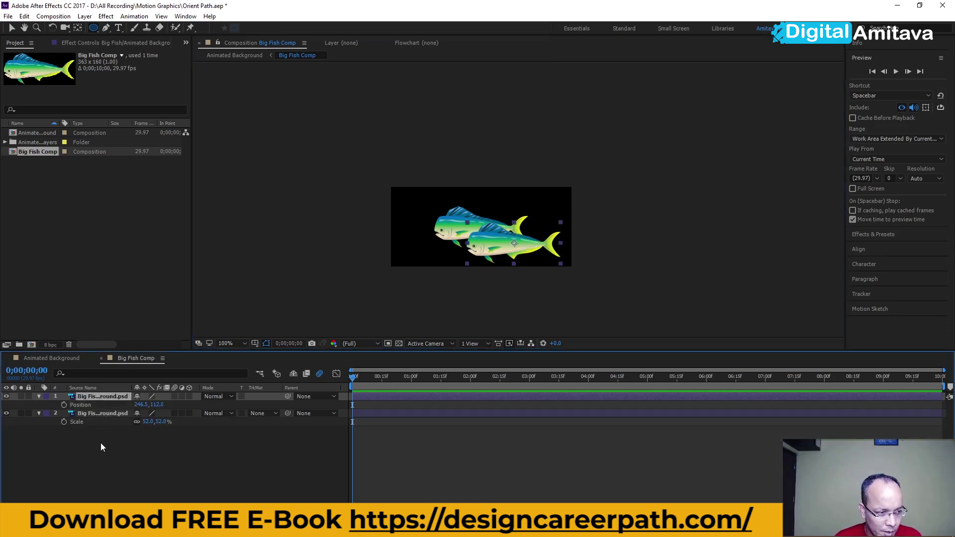
left_click(39, 396)
left_click(38, 405)
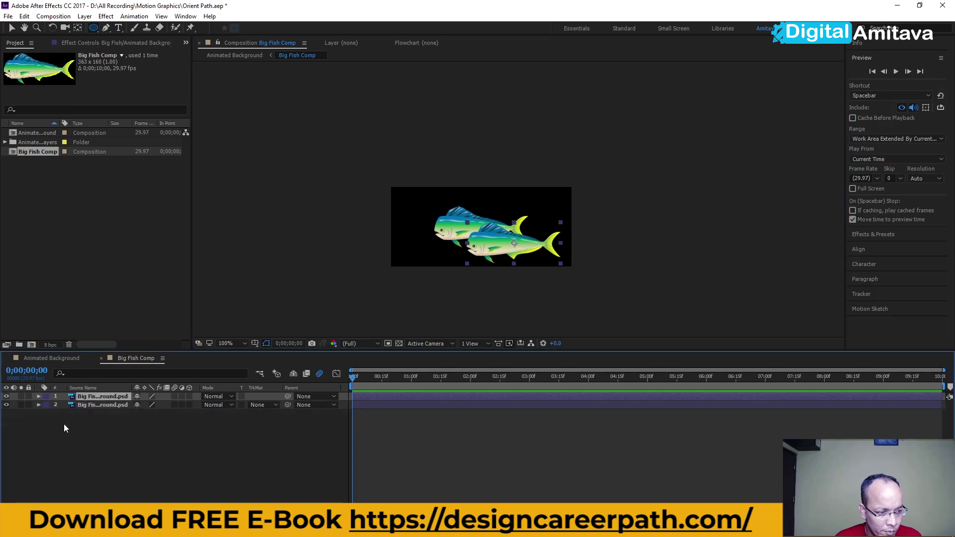
left_click(105, 431)
left_click_drag(416, 243, 421, 253)
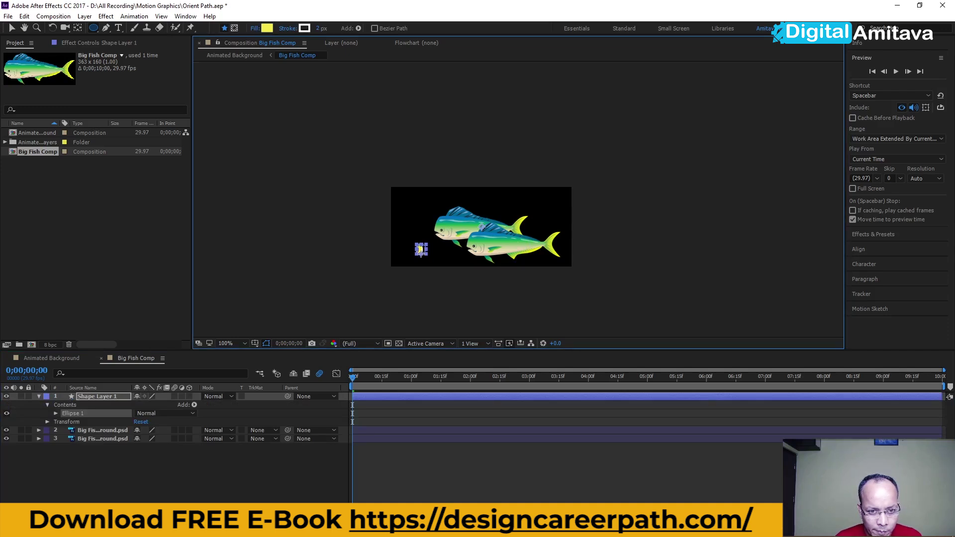
Step: Give the circle a 0 px stroke and a white FFFFFF fill
left_click(11, 28)
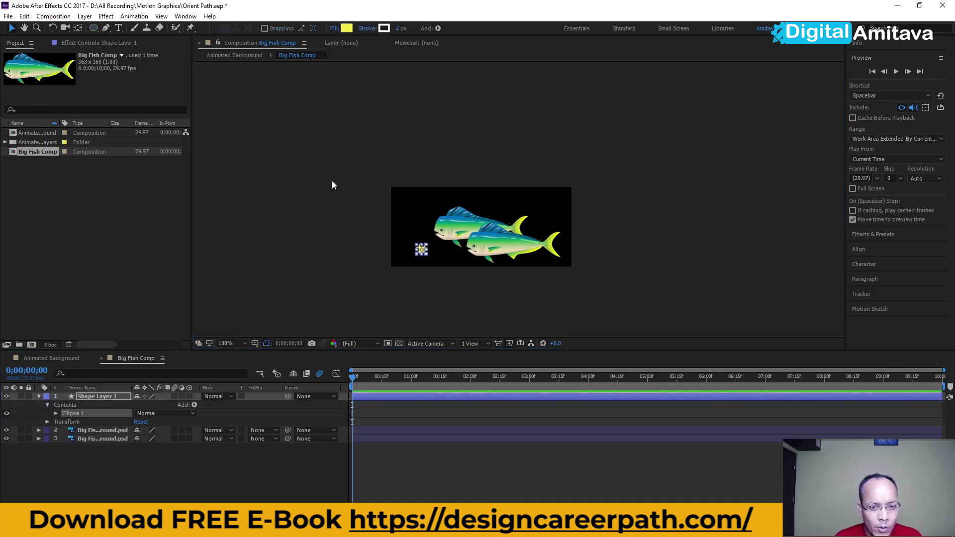
left_click(405, 299)
scroll(422, 255, "up", 4)
left_click(416, 233)
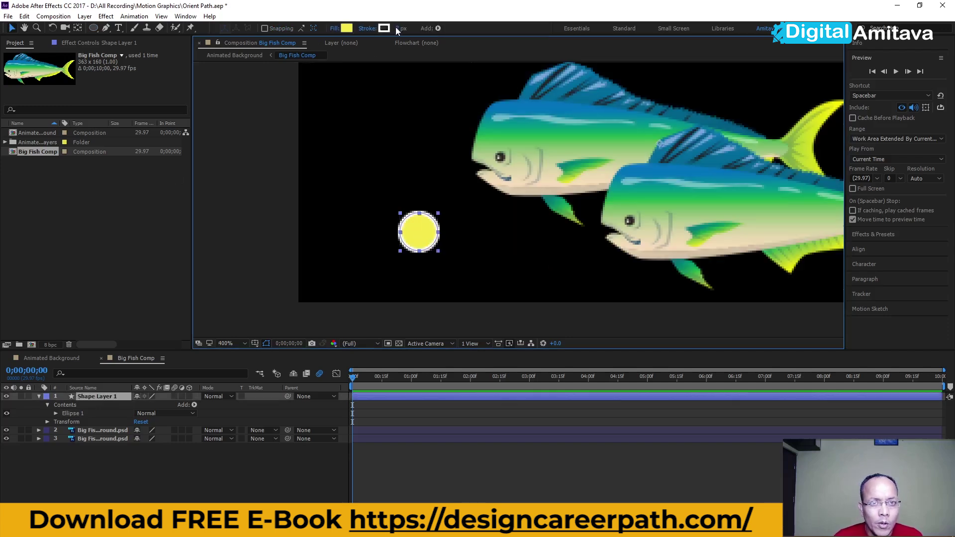
type("0")
key("Return")
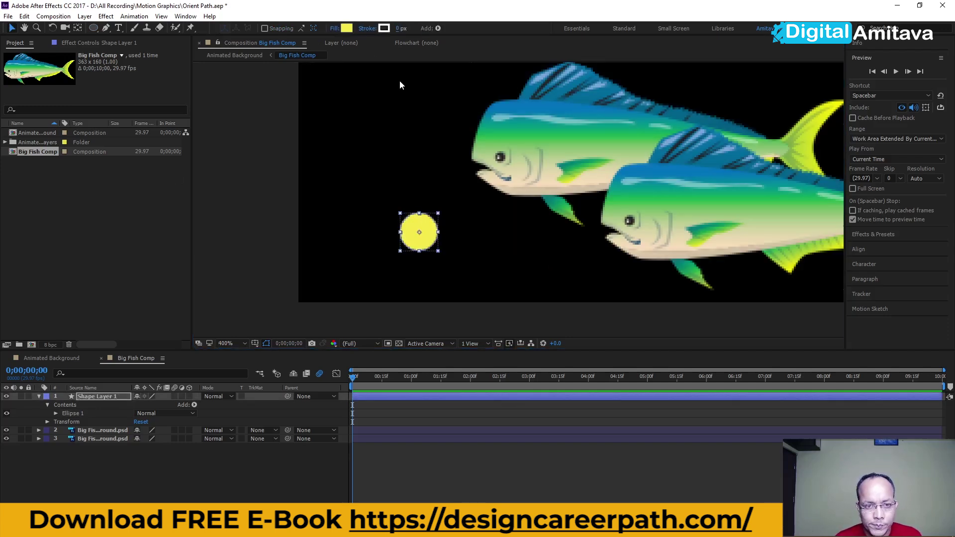
left_click(346, 29)
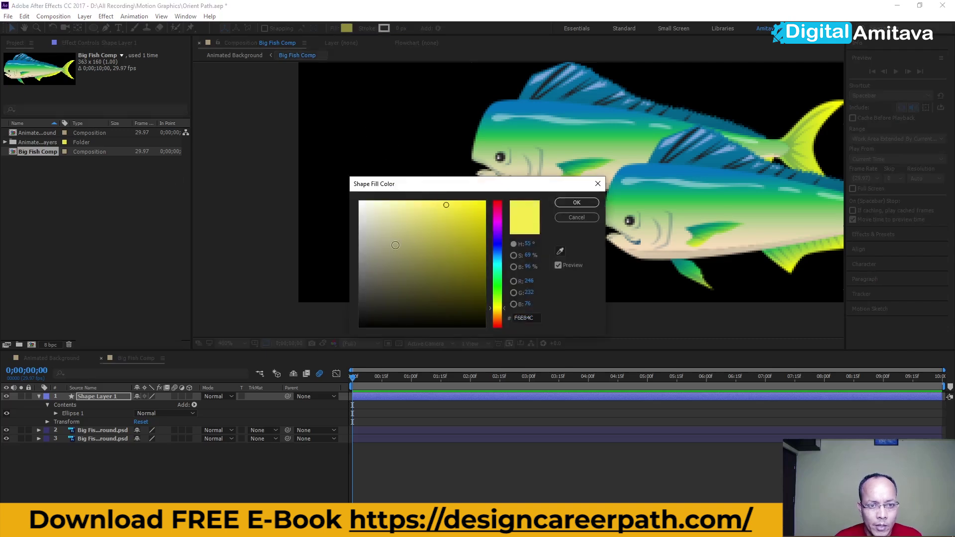
left_click(359, 201)
left_click(577, 203)
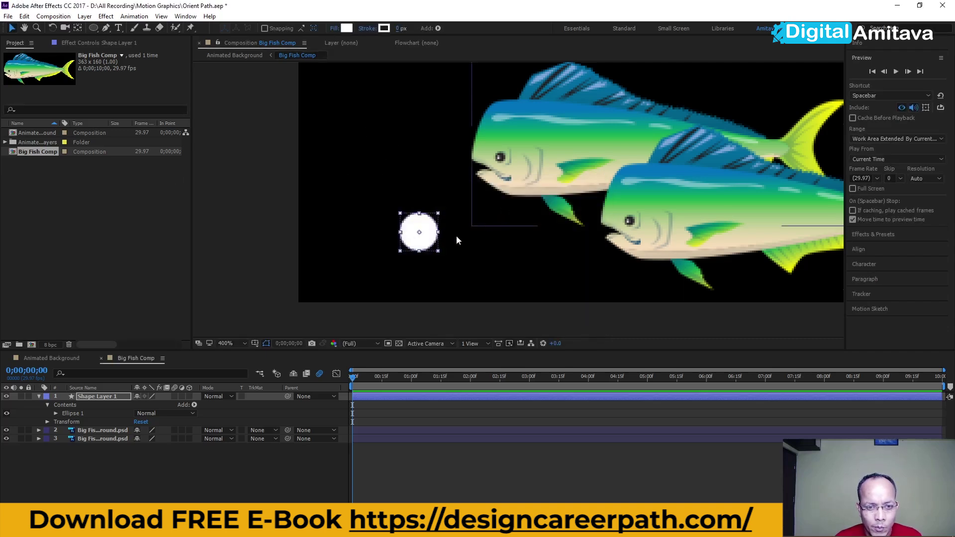
Step: Move the white circle beside the fish's mouth and add a smaller duplicate ellipse inside it
left_click_drag(429, 247, 456, 172)
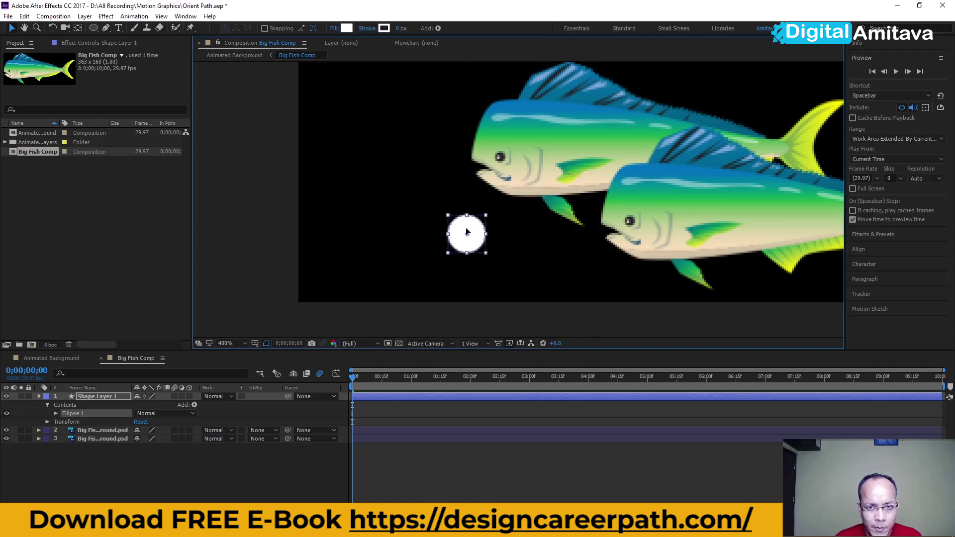
key("ctrl+d")
left_click_drag(467, 182, 459, 173)
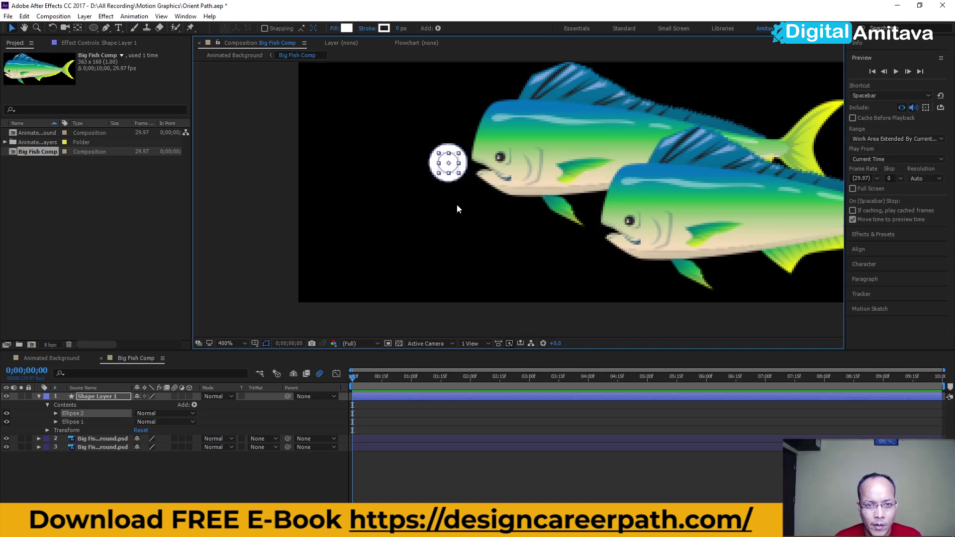
scroll(450, 214, "down", 1)
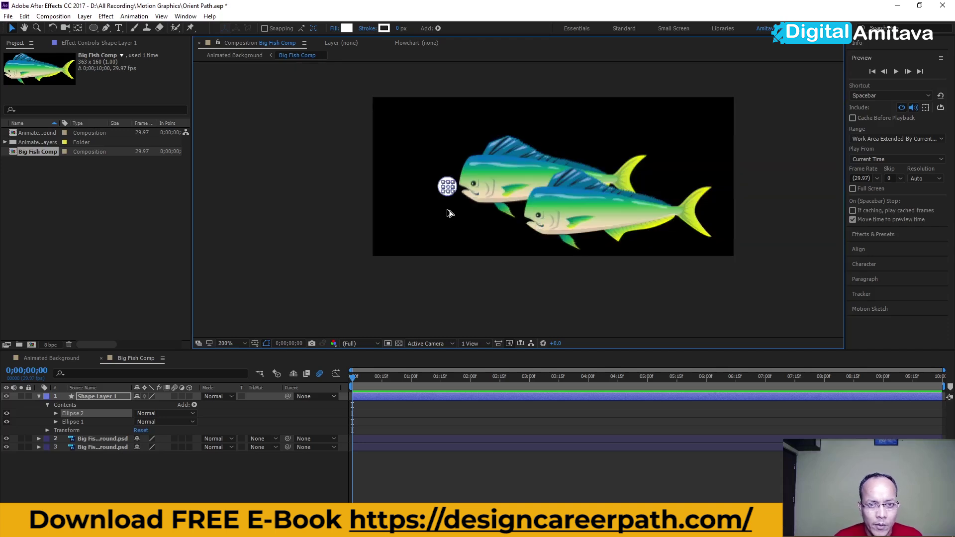
left_click_drag(453, 214, 458, 251)
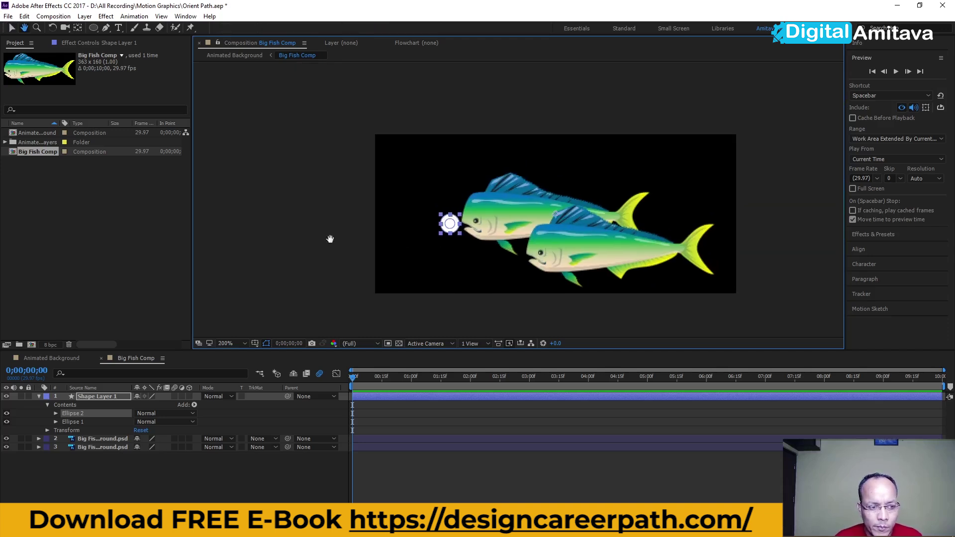
Step: Check the bubble's Scale, tidy its properties, and undo the recent shape changes
key("s")
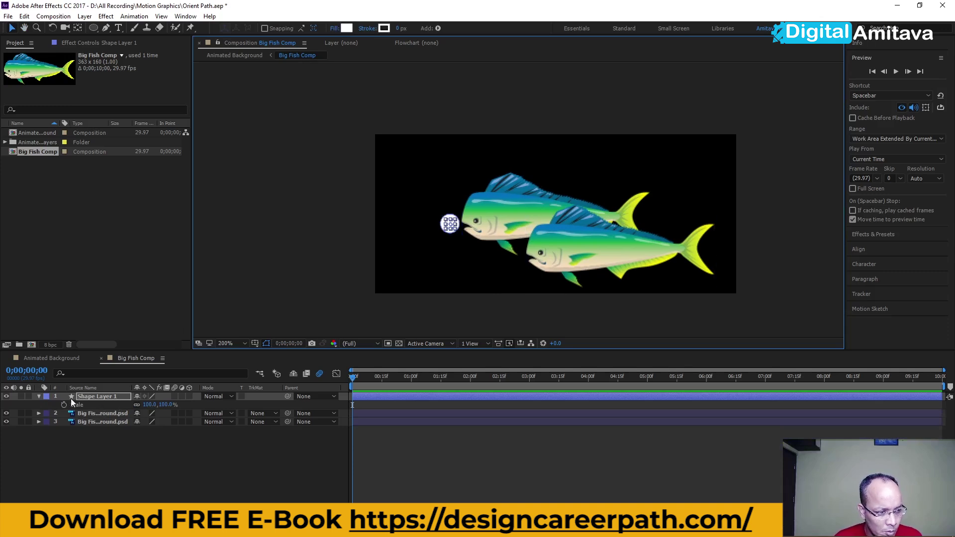
left_click(38, 397)
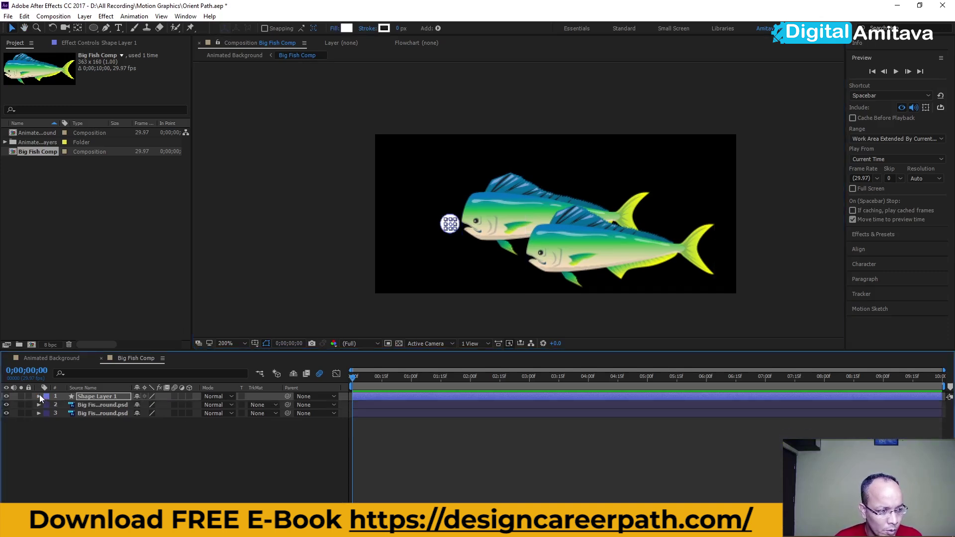
left_click(38, 396)
left_click(48, 414)
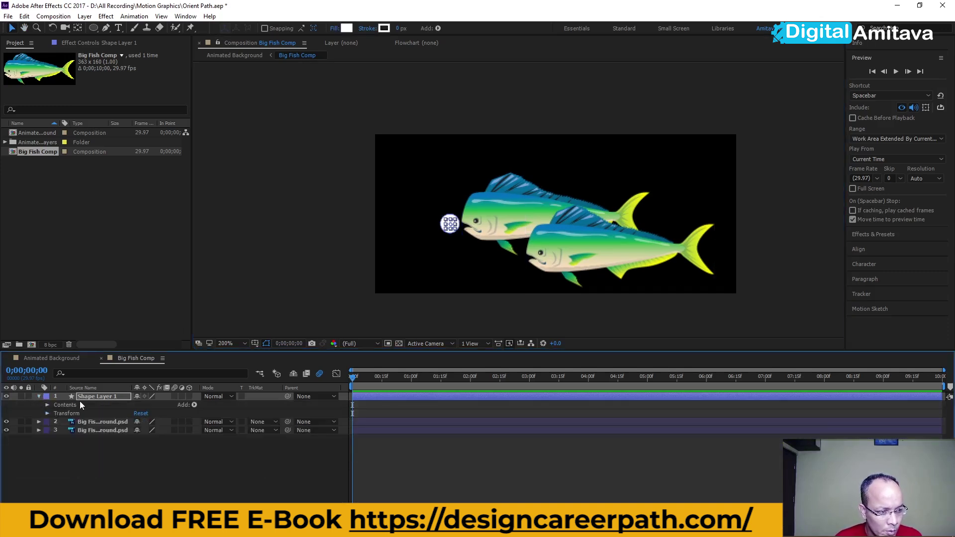
key("ctrl+z")
key("ctrl+z")
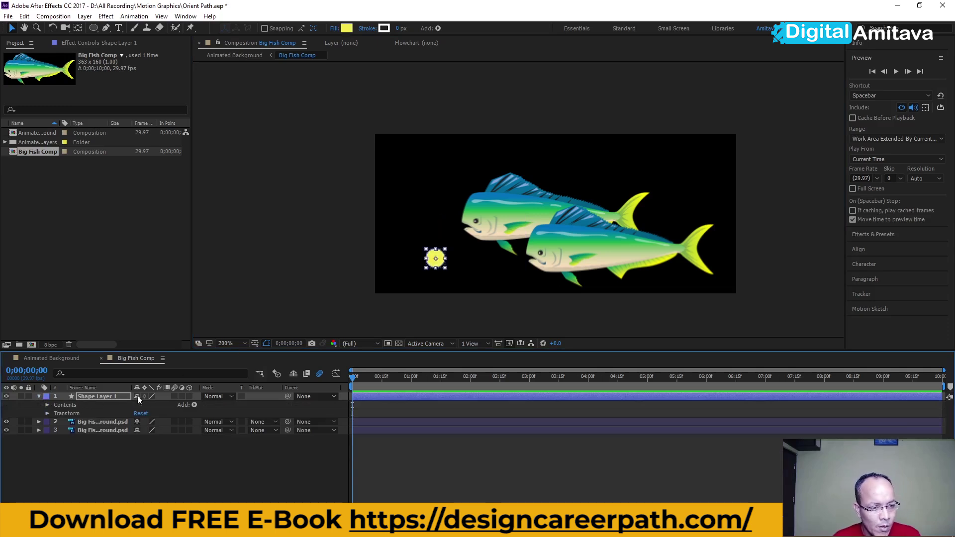
Step: Set the bubble's fill back to FFFFFF white and reselect the shape layer
left_click(347, 29)
type("FFFFFF")
left_click(577, 203)
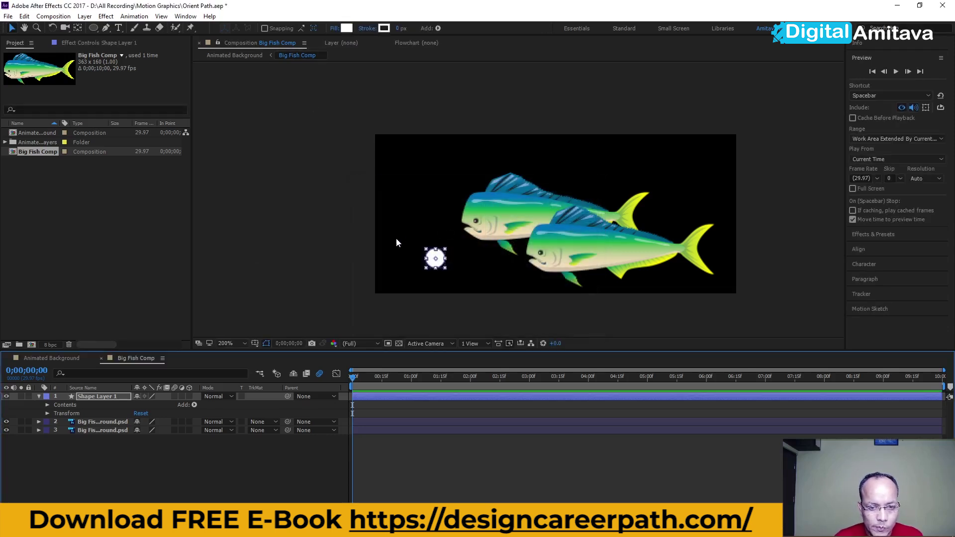
left_click(84, 229)
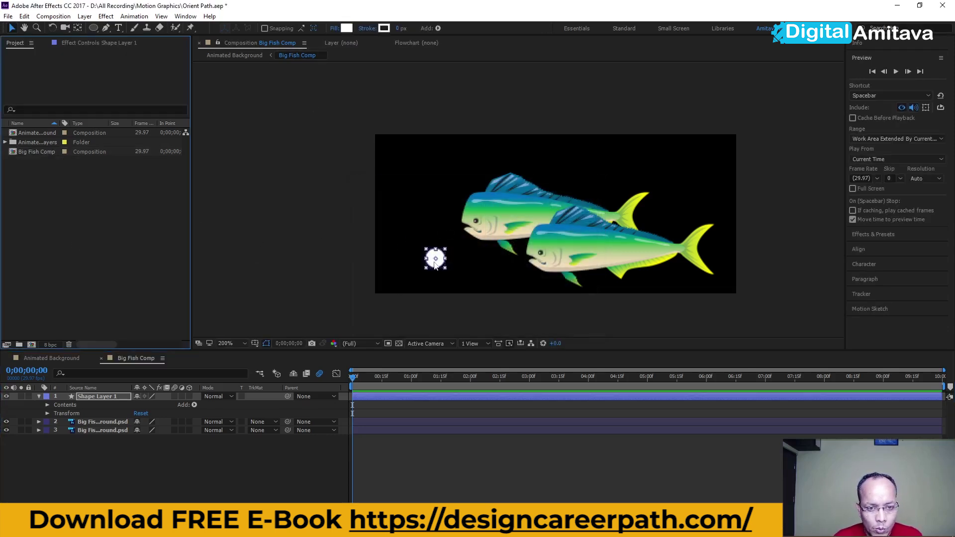
left_click(139, 439)
left_click(104, 397)
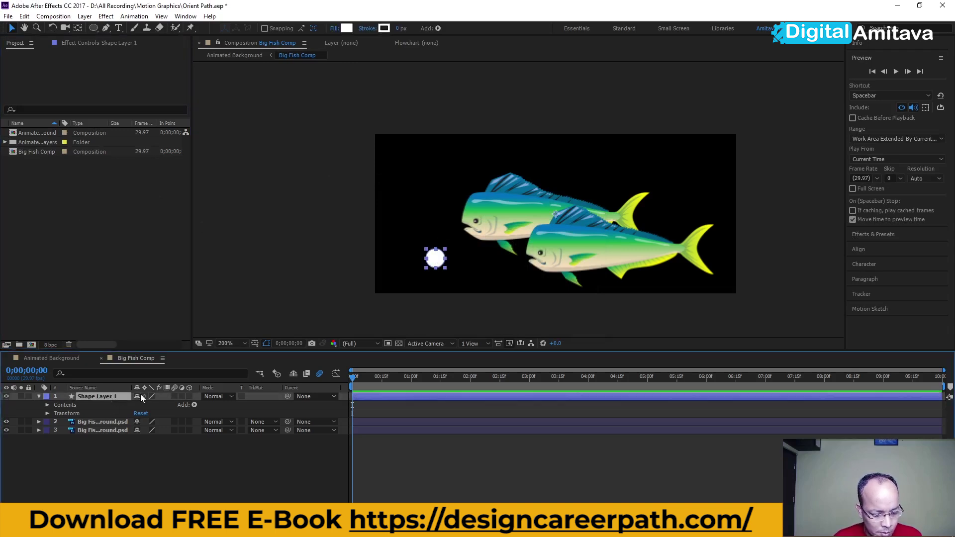
Step: Slide the bubble to the right and enlarge it to 89% scale
key("p")
left_click_drag(136, 404, 141, 404)
key("s")
left_click_drag(135, 405, 144, 408)
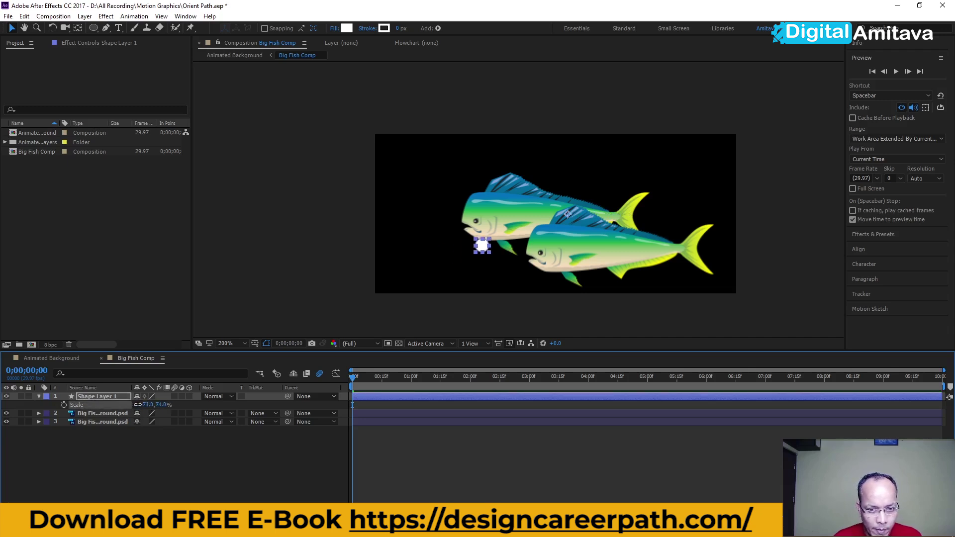
Step: Nudge the bubble slightly left and centre its anchor point on the circle with Pan Behind
key("a")
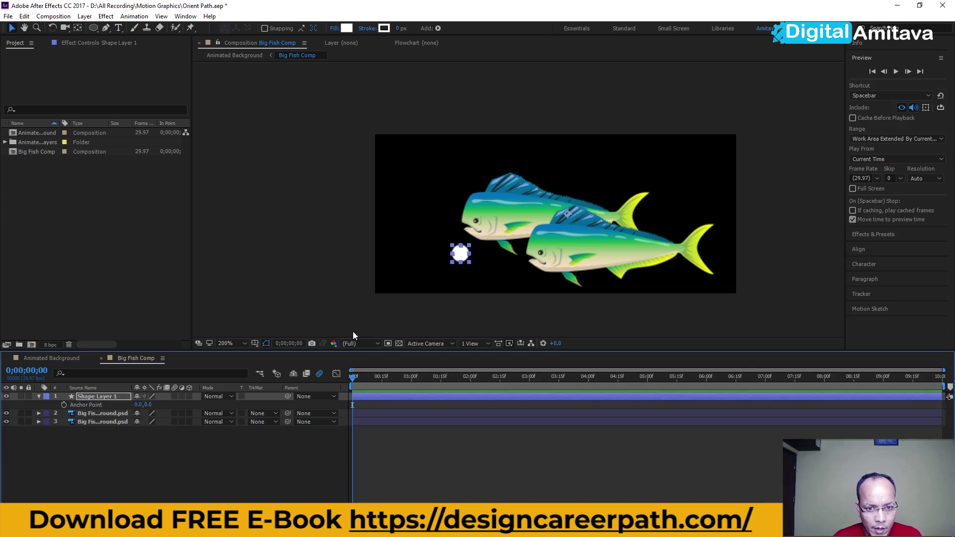
left_click(461, 259)
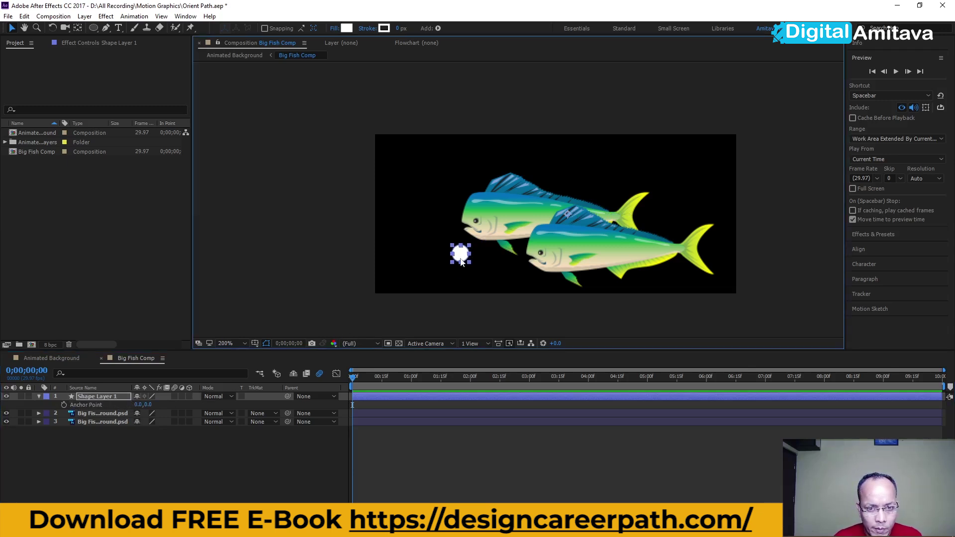
left_click_drag(461, 259, 451, 262)
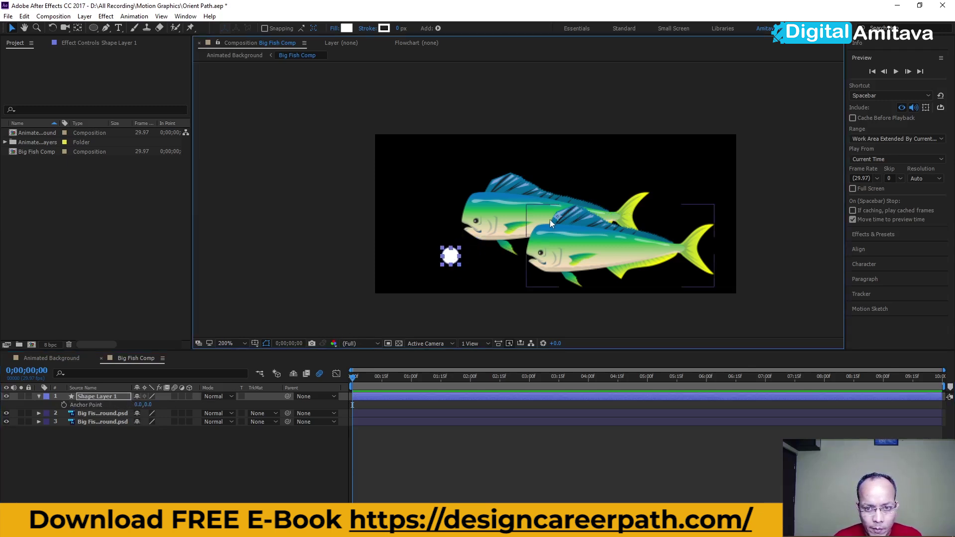
key("y")
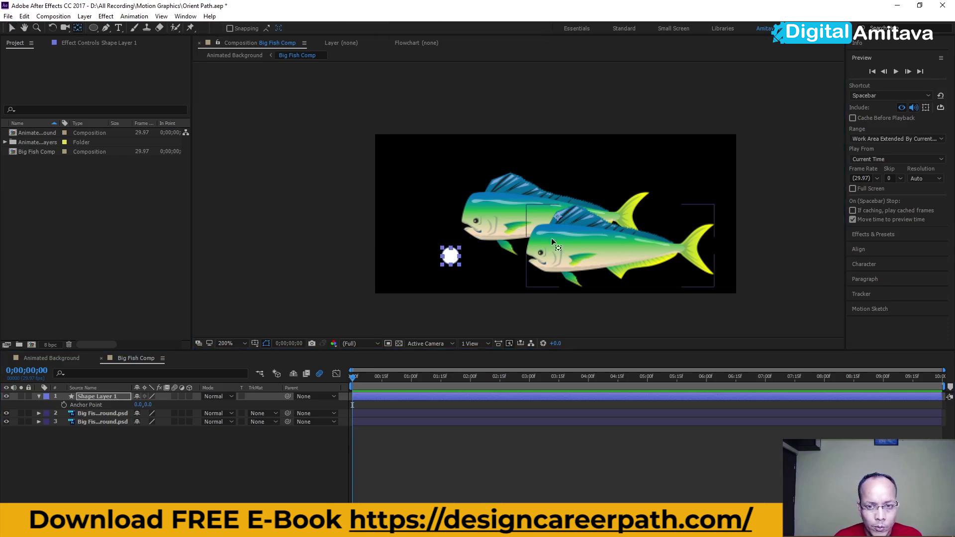
left_click_drag(556, 217, 452, 258)
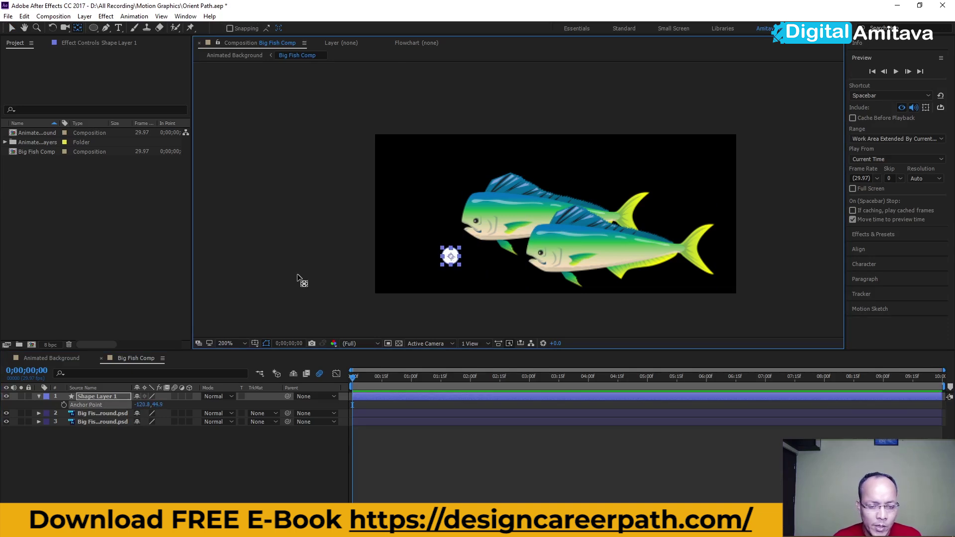
Step: Shrink the bubble to 78%, set Position to 76, 90.5 and Opacity to 80%
key("s")
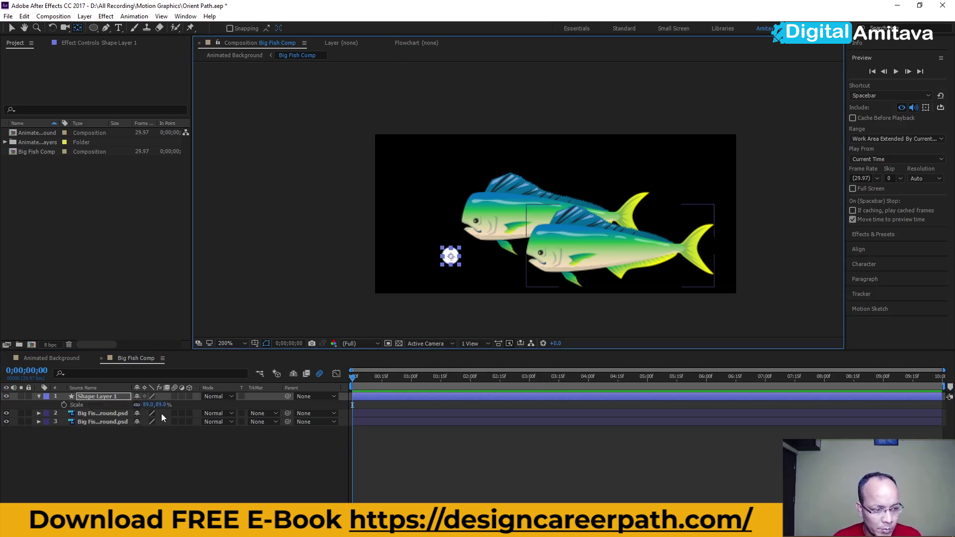
left_click_drag(149, 405, 138, 406)
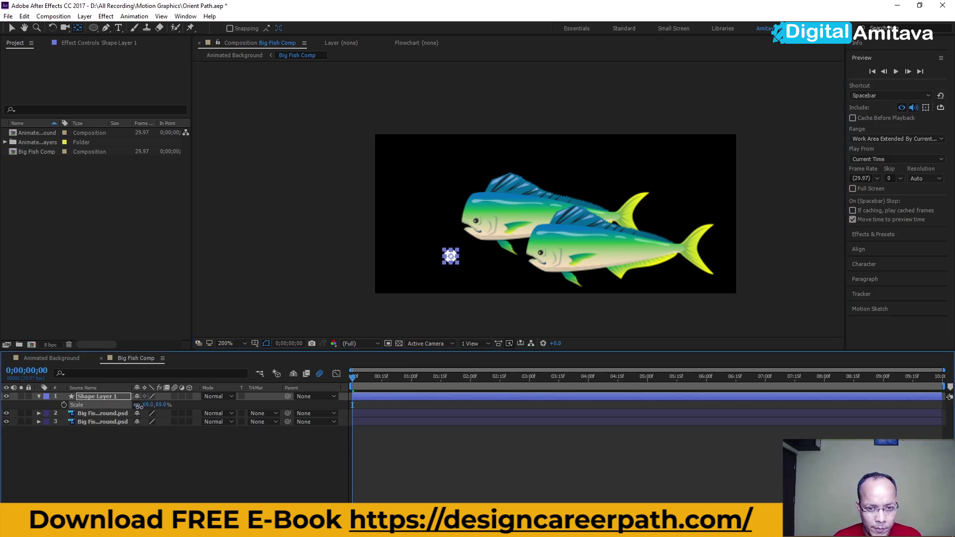
key("p")
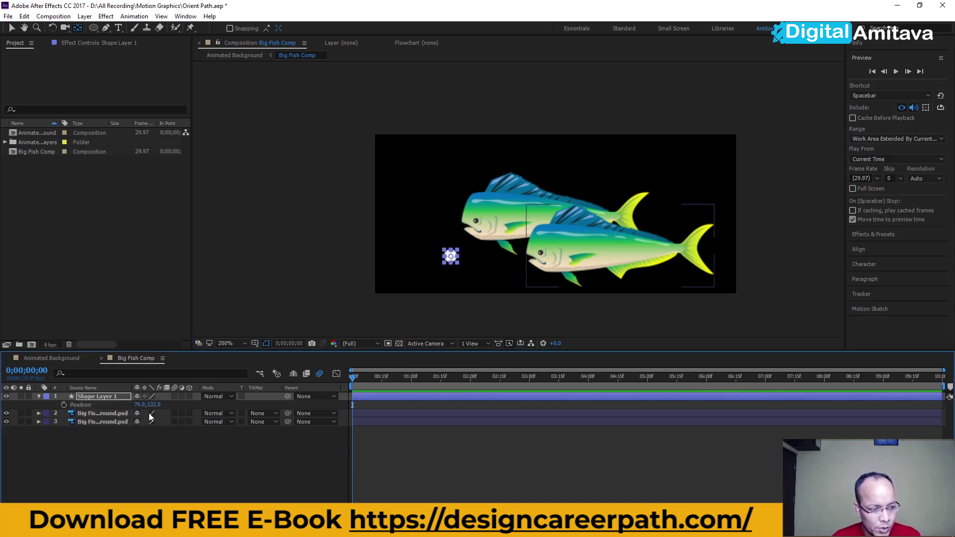
left_click_drag(142, 405, 144, 406)
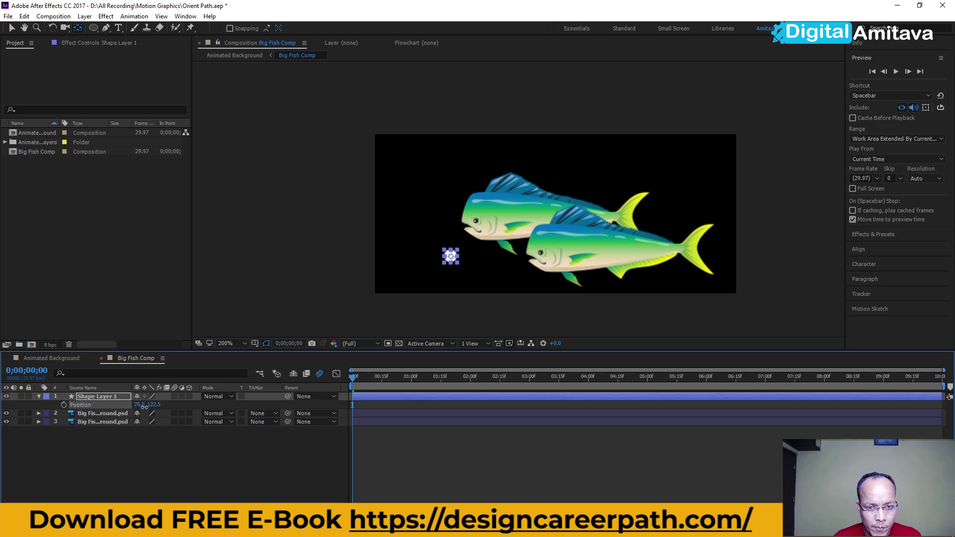
left_click_drag(150, 406, 132, 408)
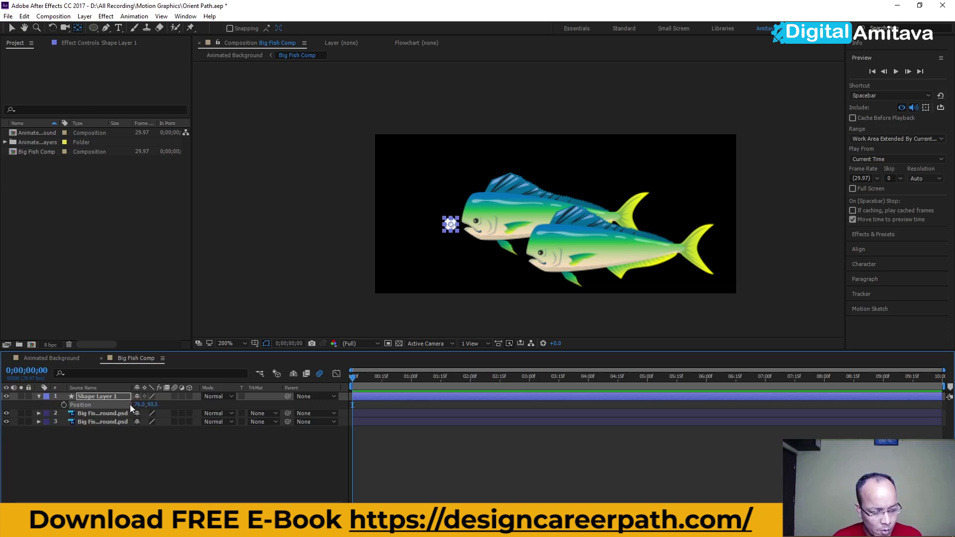
key("t")
left_click_drag(135, 404, 131, 404)
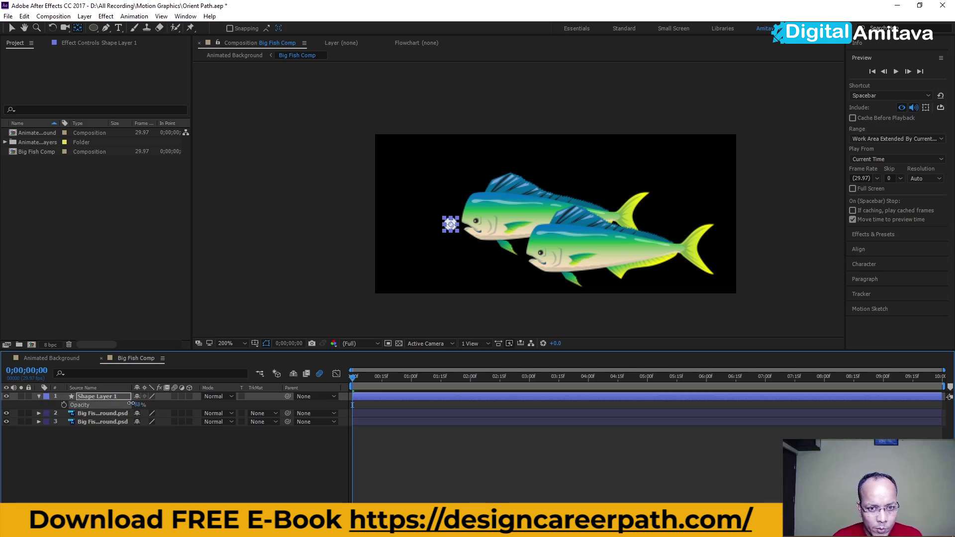
left_click(386, 445)
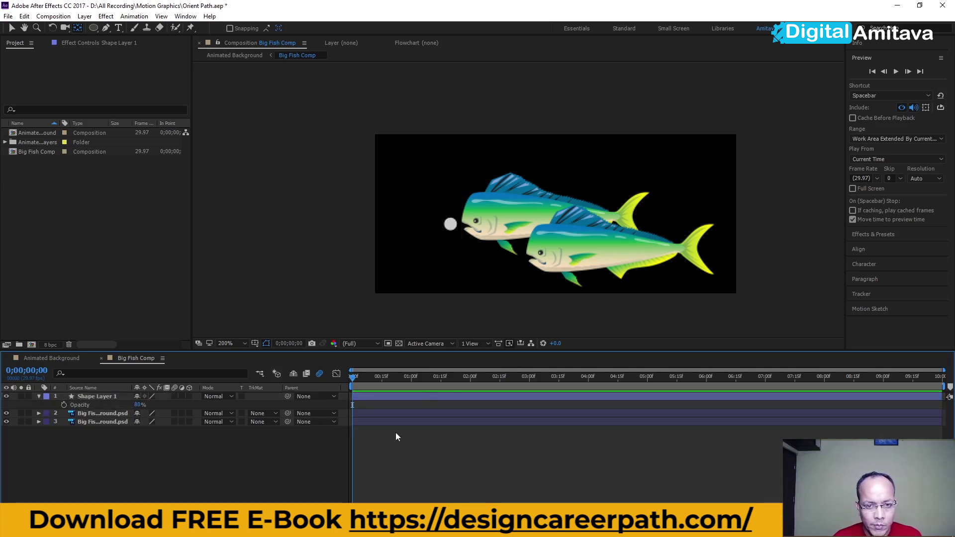
Step: Reduce the bubble layer's Scale to 43%
left_click(450, 226)
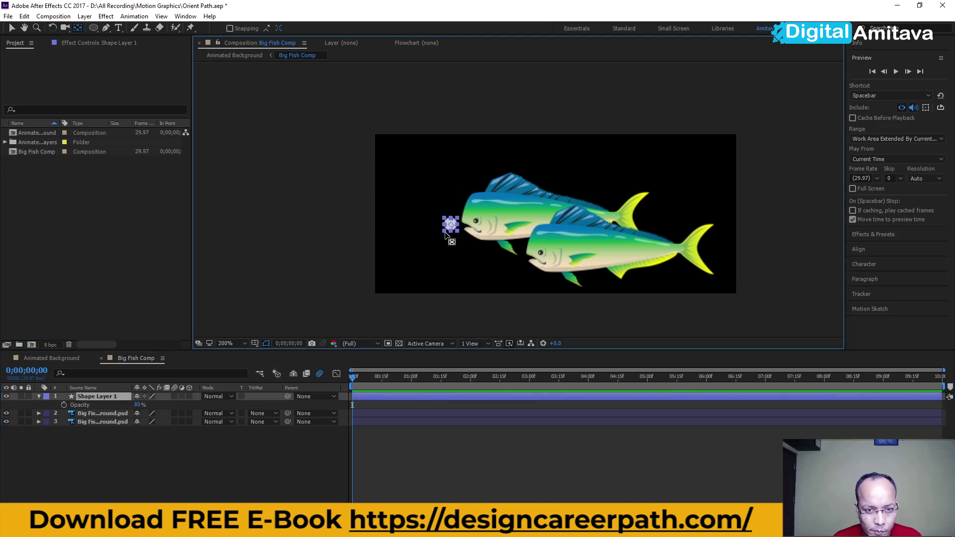
key("s")
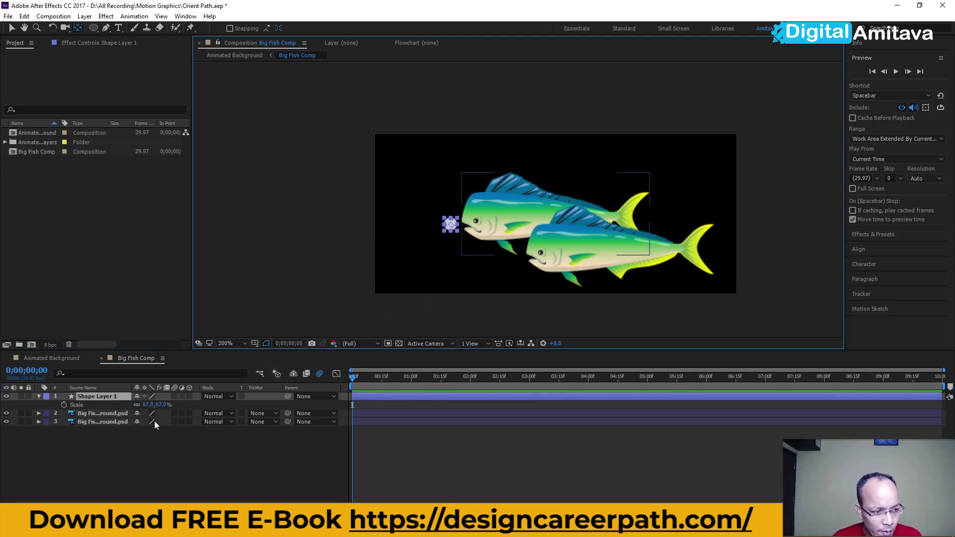
left_click_drag(146, 405, 136, 406)
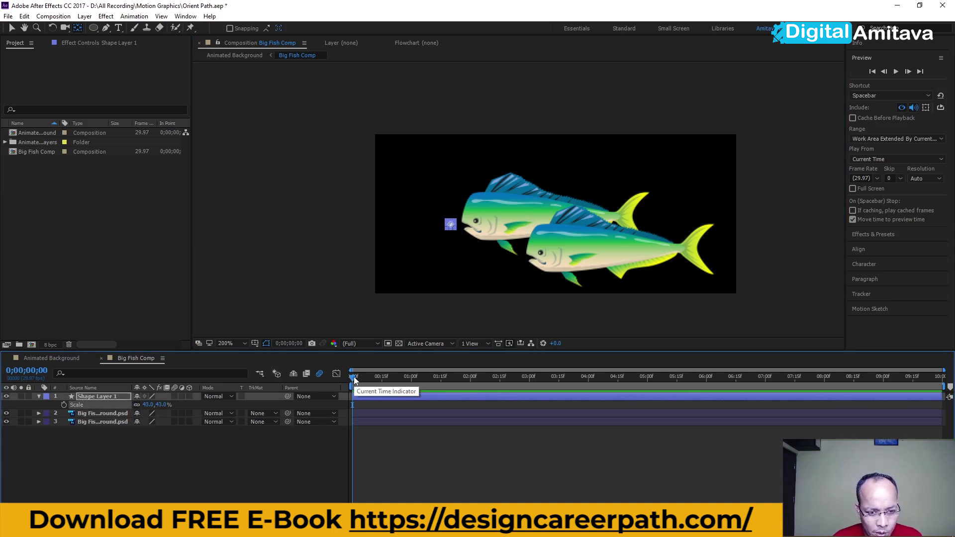
Step: Scrub the playhead forward and back to 0;00;00;00, then show Position alongside Scale
left_click_drag(354, 379, 383, 381)
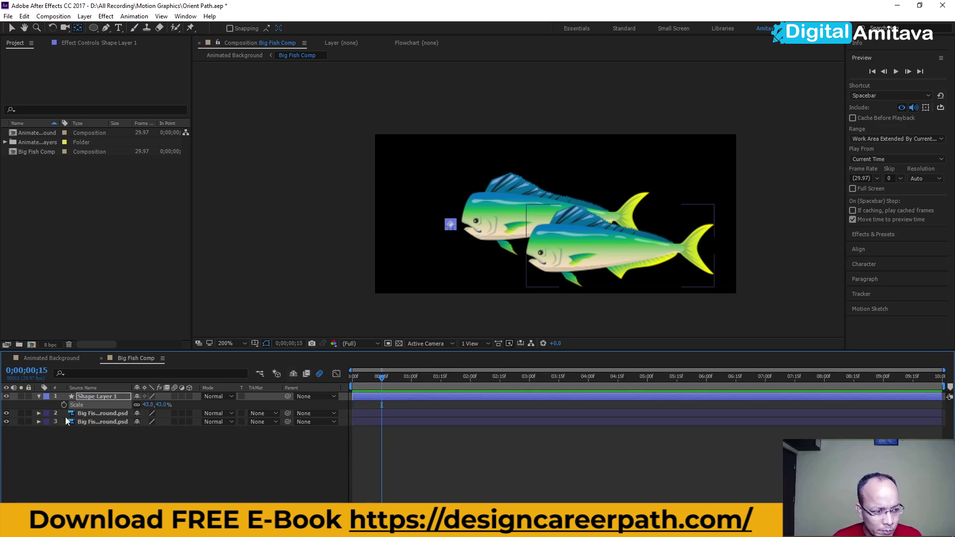
left_click_drag(379, 382, 353, 378)
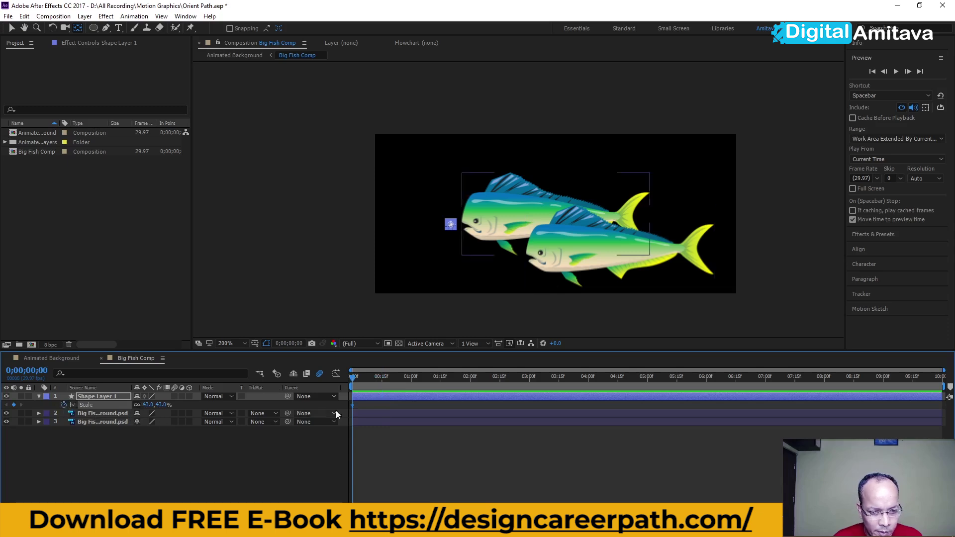
left_click_drag(353, 384, 353, 378)
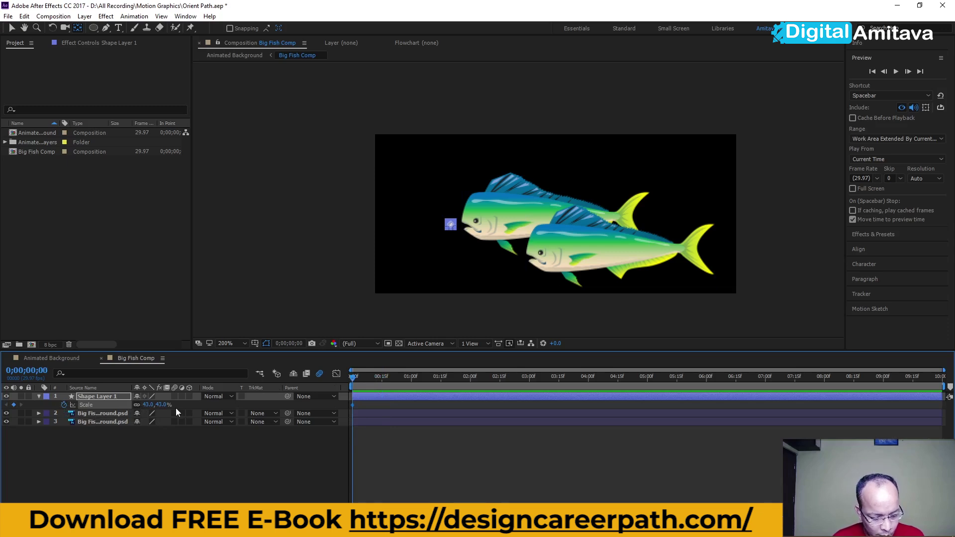
key("shift+p")
Step: Start Position keyframes at frame 0, then raise and slightly grow the bubble at frame 6
left_click(64, 405)
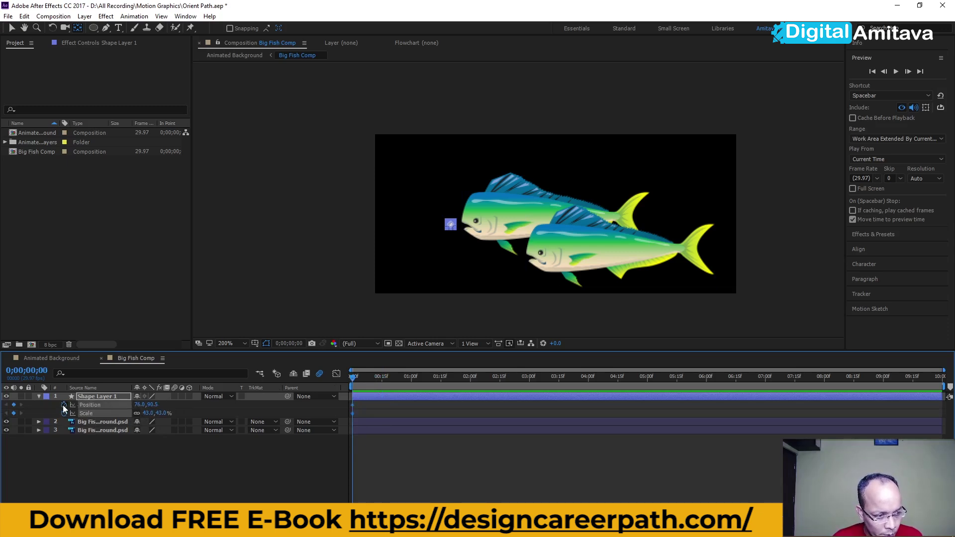
key("Page_Down")
key("Page_Down")
key("Page_Down")
key("Page_Down")
key("Page_Down")
left_click_drag(156, 405, 144, 406)
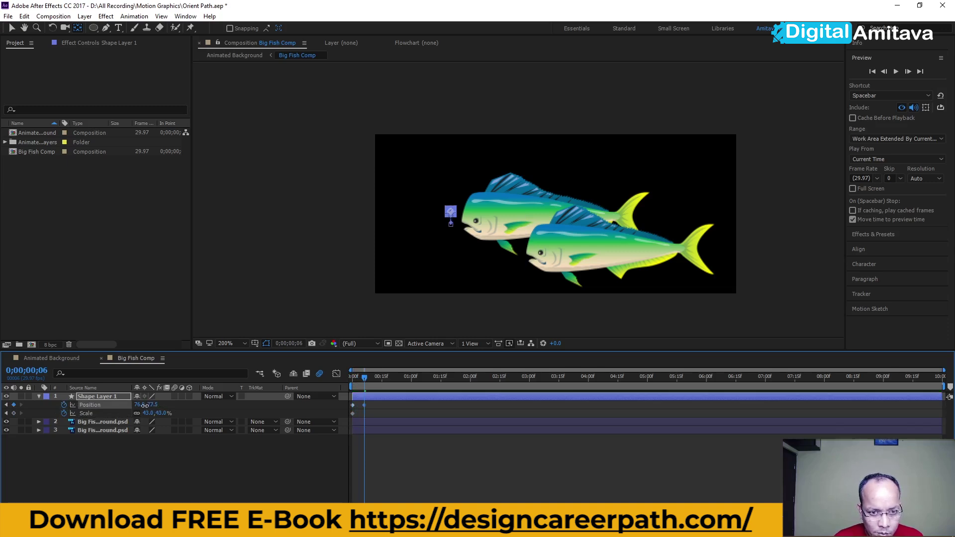
left_click_drag(159, 413, 162, 414)
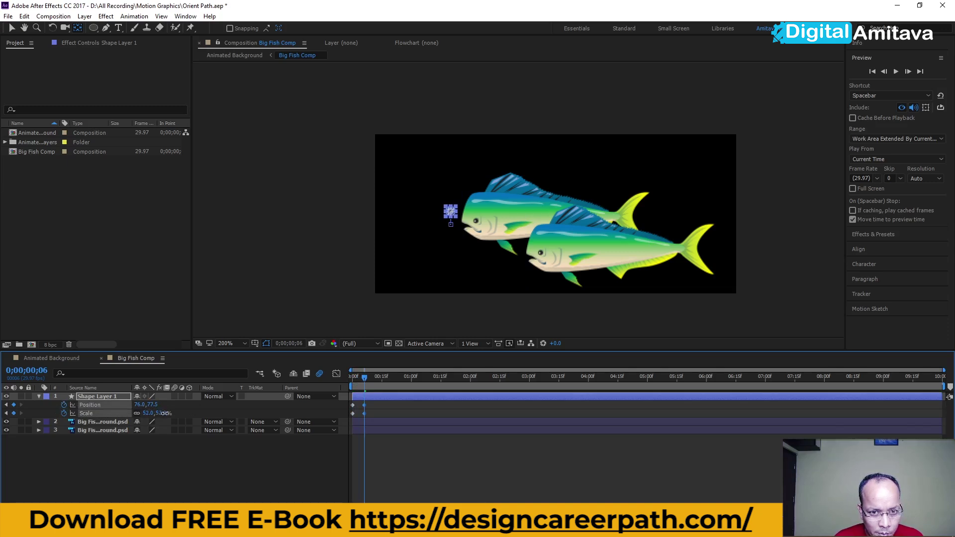
Step: Raise the bubble further at frames 13 and 18 to Position 76.0, 40.5, showing Opacity too
left_click_drag(364, 378, 379, 380)
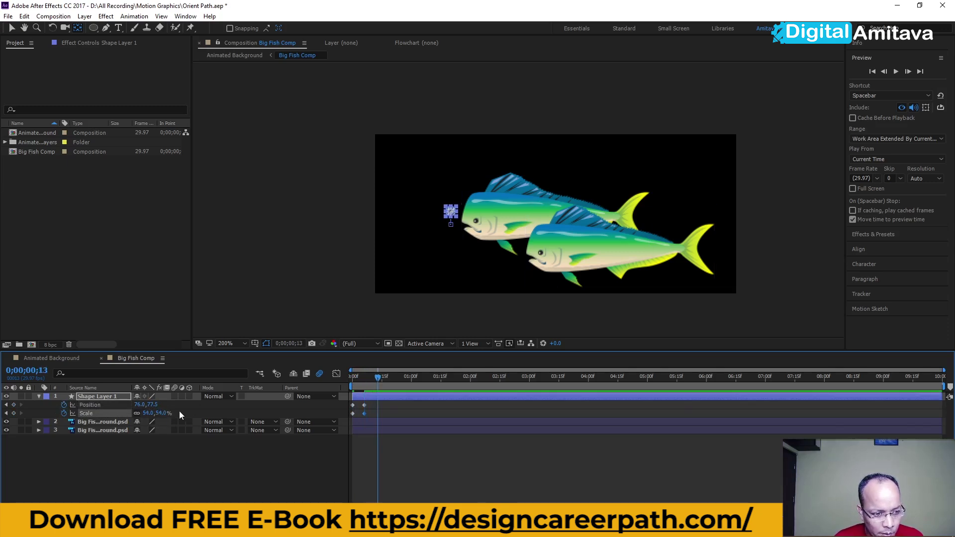
mouse_move(154, 406)
left_mouse_down()
mouse_move(138, 413)
mouse_move(164, 413)
left_mouse_up()
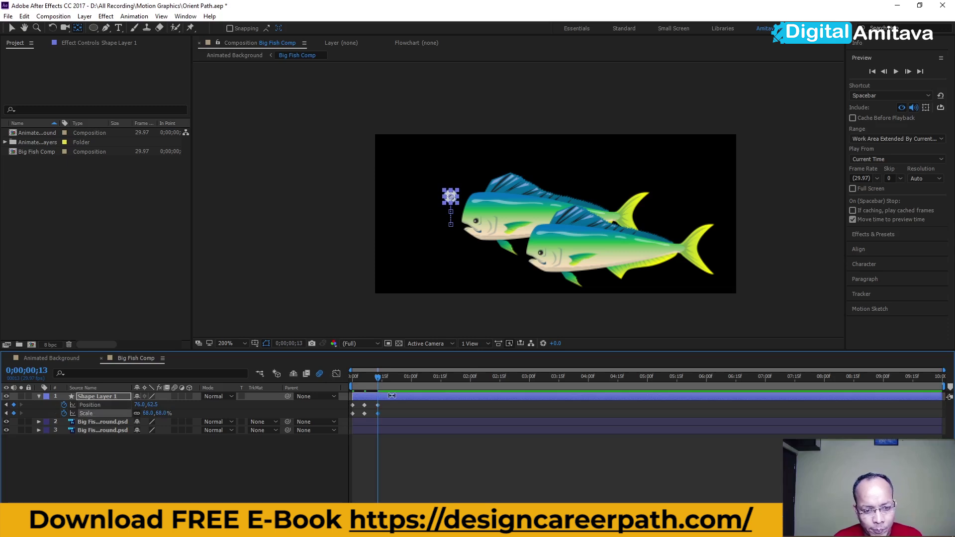
left_click_drag(378, 377, 387, 378)
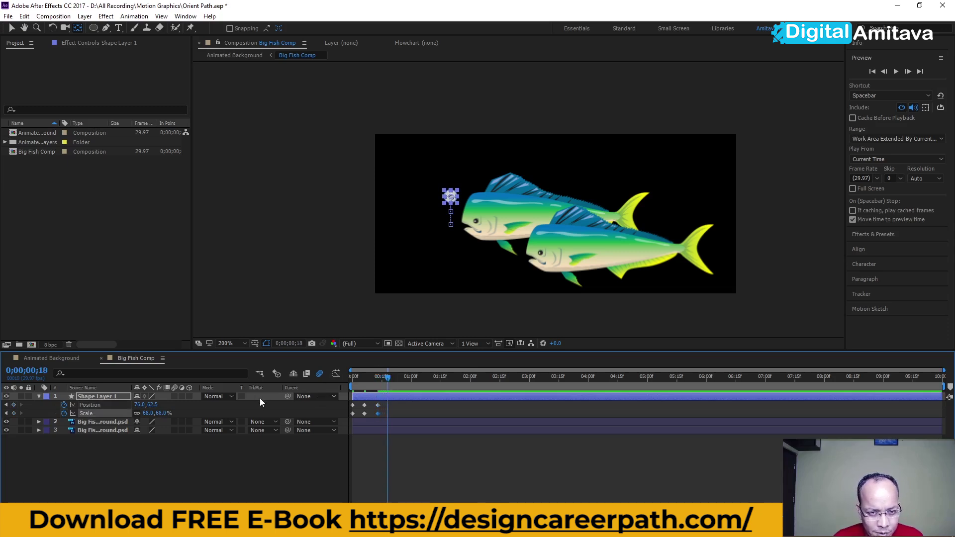
left_click_drag(152, 405, 142, 411)
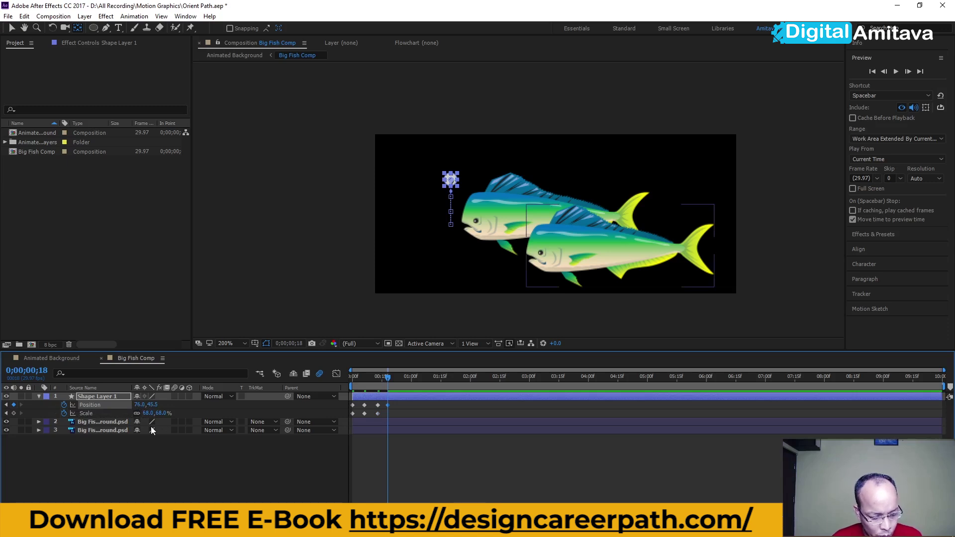
key("t")
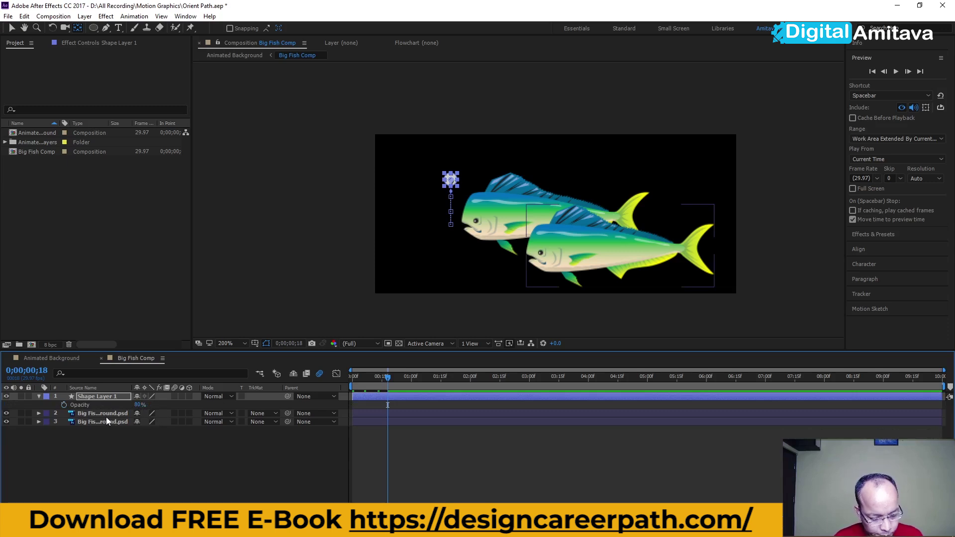
key("u")
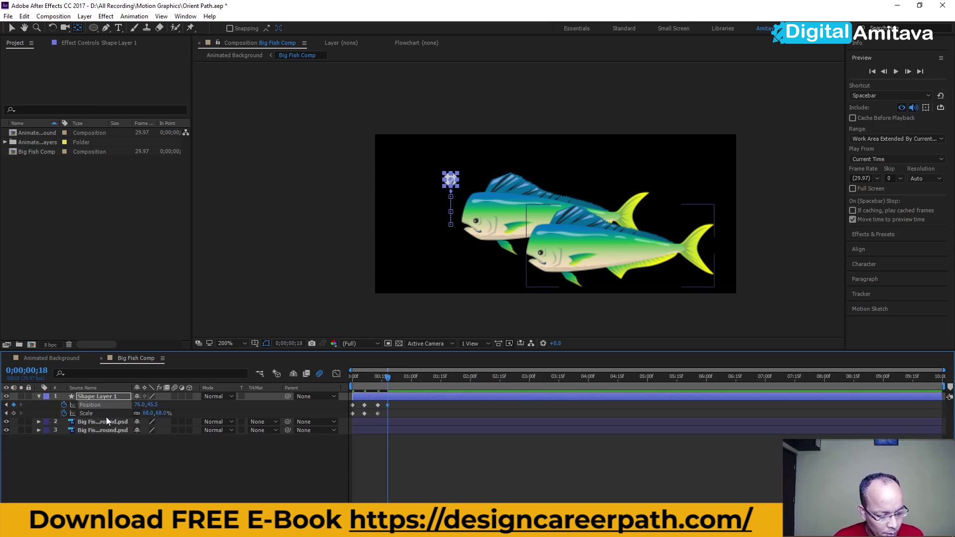
key("shift+t")
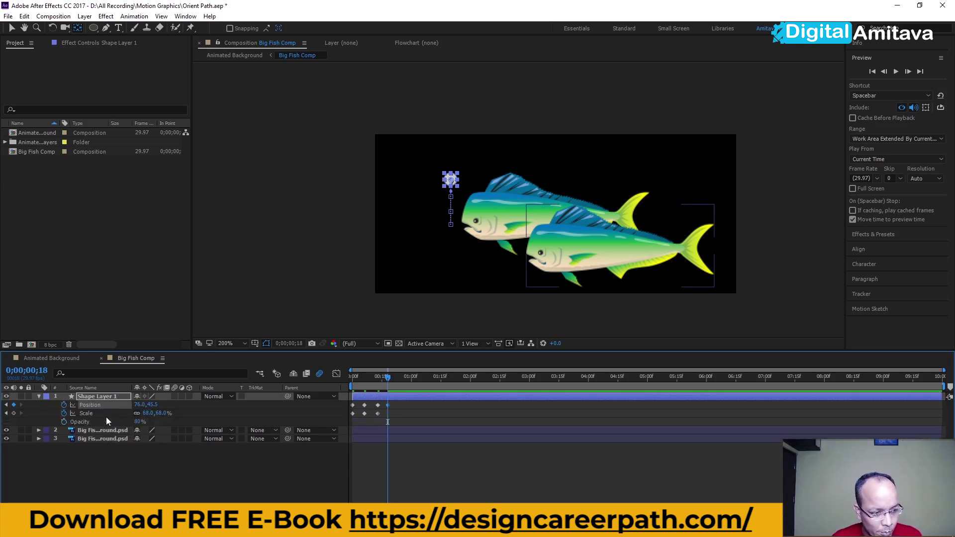
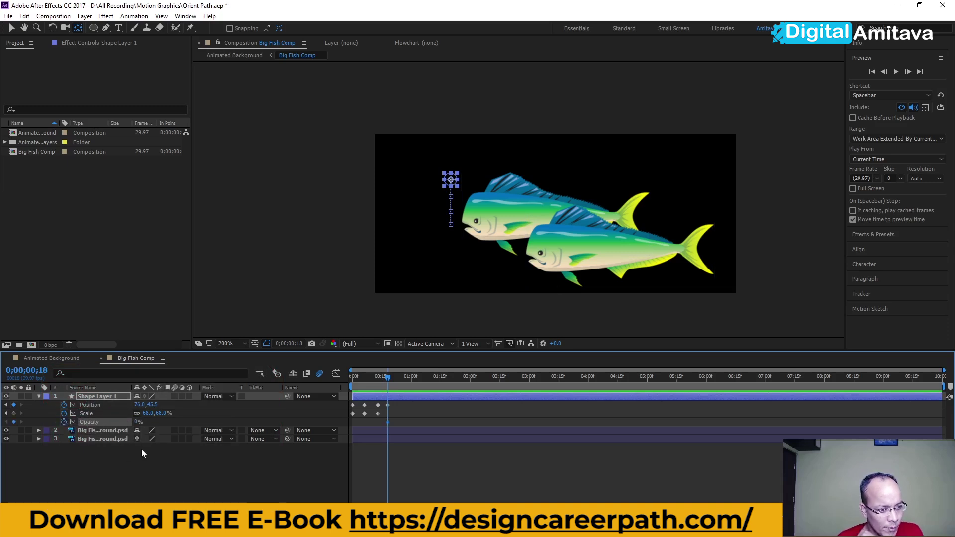
Step: At frame 0, set the bubble's starting Opacity keyframe to 100% and preview it rising and fading
left_click_drag(388, 377, 347, 380)
left_click(338, 309)
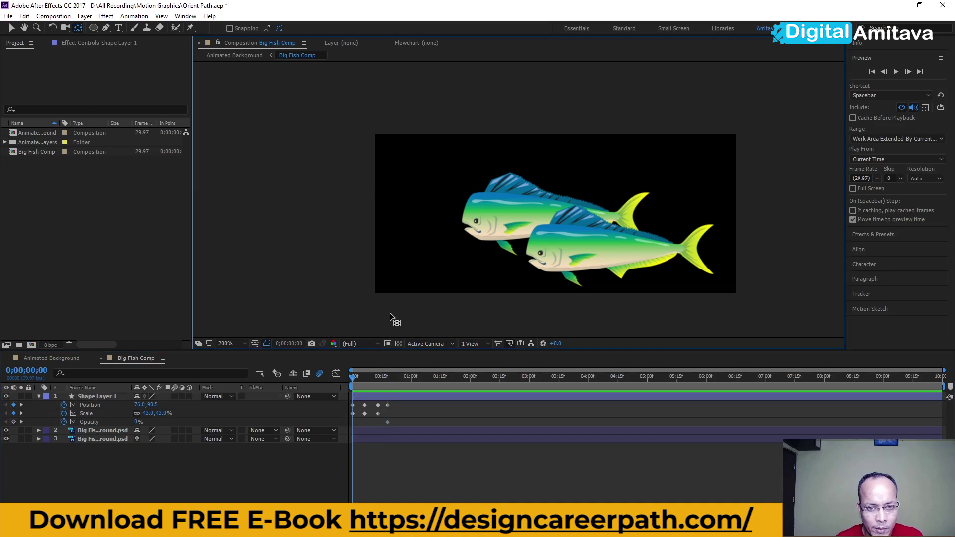
key("space")
left_click_drag(398, 378, 298, 378)
left_click(136, 421)
type("100")
key("Return")
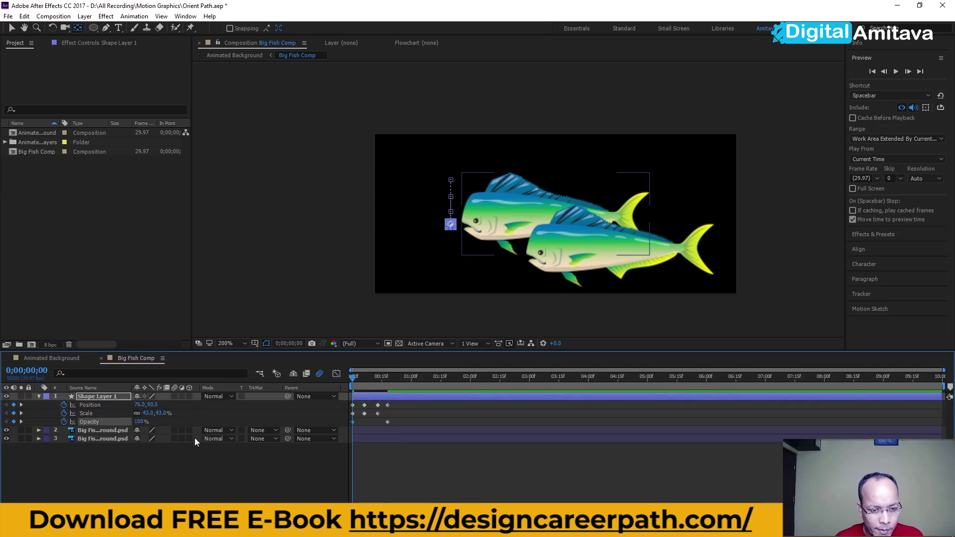
key("space")
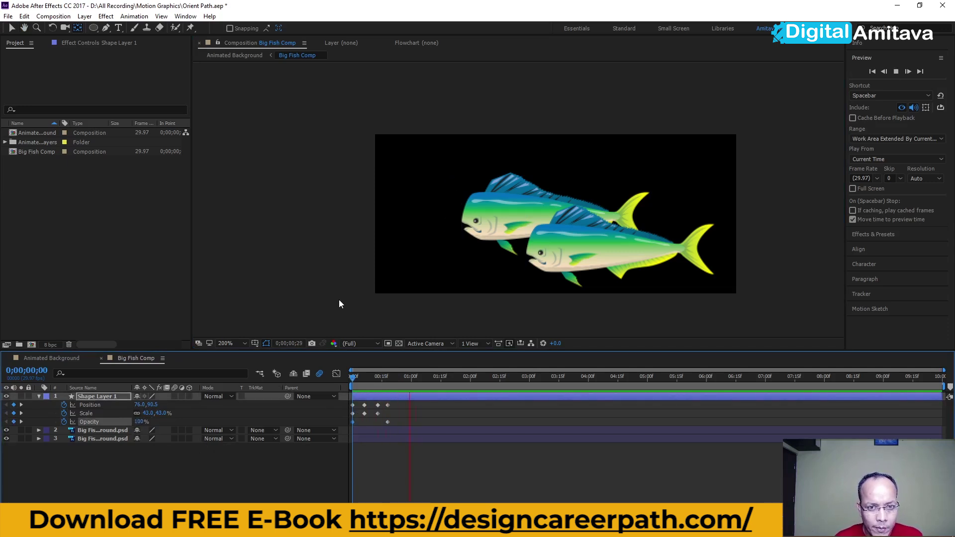
Step: Preview the full underwater scene in Animated Background from the start, then return to Big Fish Comp
left_click(59, 360)
left_click_drag(432, 376, 352, 377)
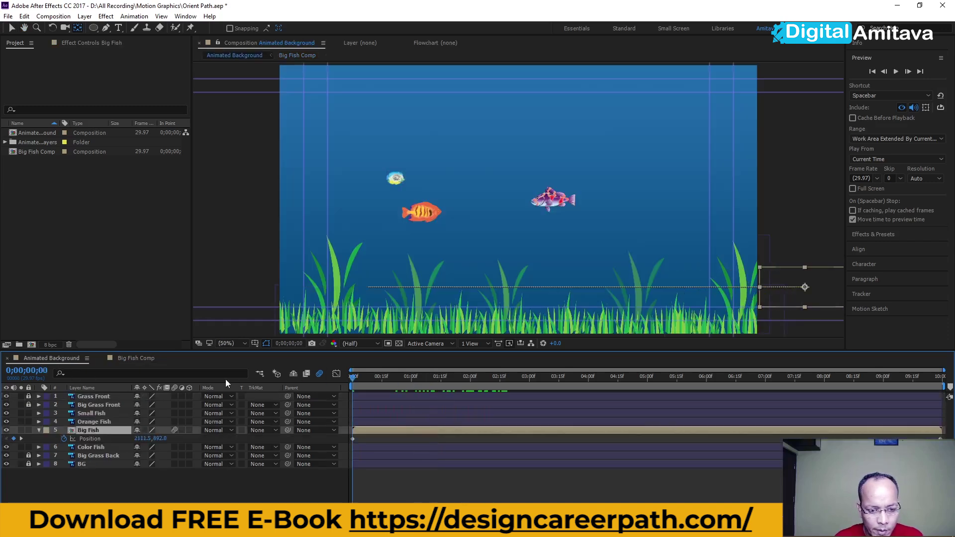
key("space")
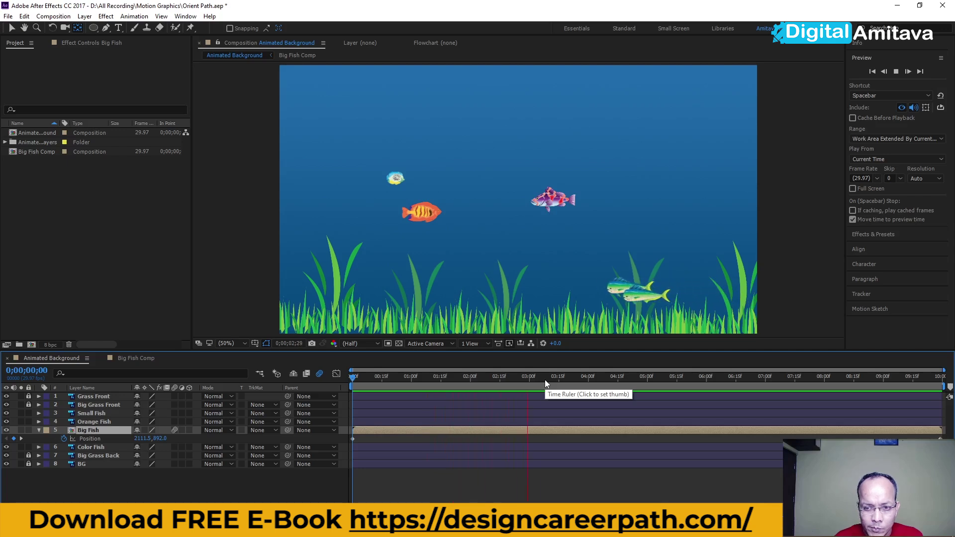
key("space")
left_click(127, 359)
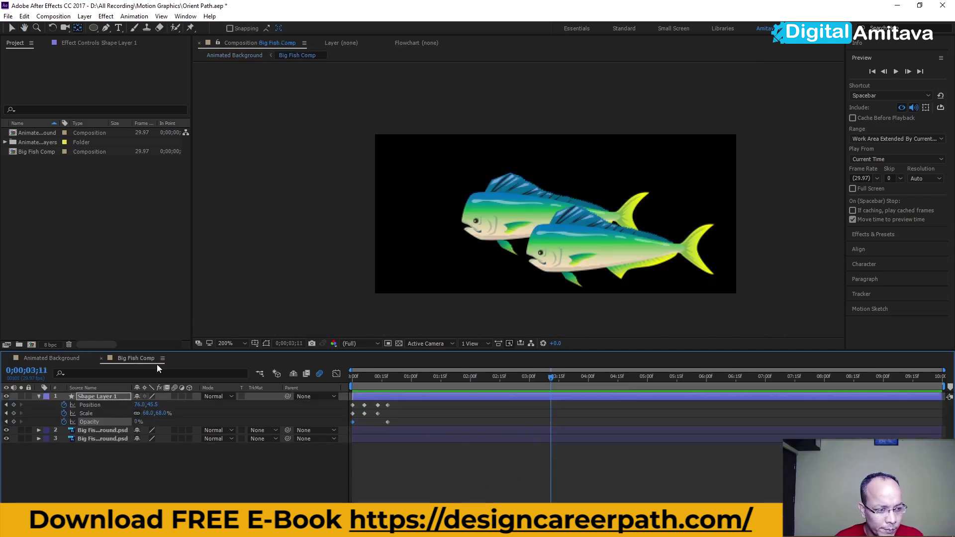
Step: Stretch Shape Layer 1's Position, Scale and Opacity keyframes so the bubble's rise ends near 2:15
left_click(39, 396)
mouse_move(361, 379)
left_mouse_down()
mouse_move(399, 378)
mouse_move(342, 387)
mouse_move(383, 379)
left_mouse_up()
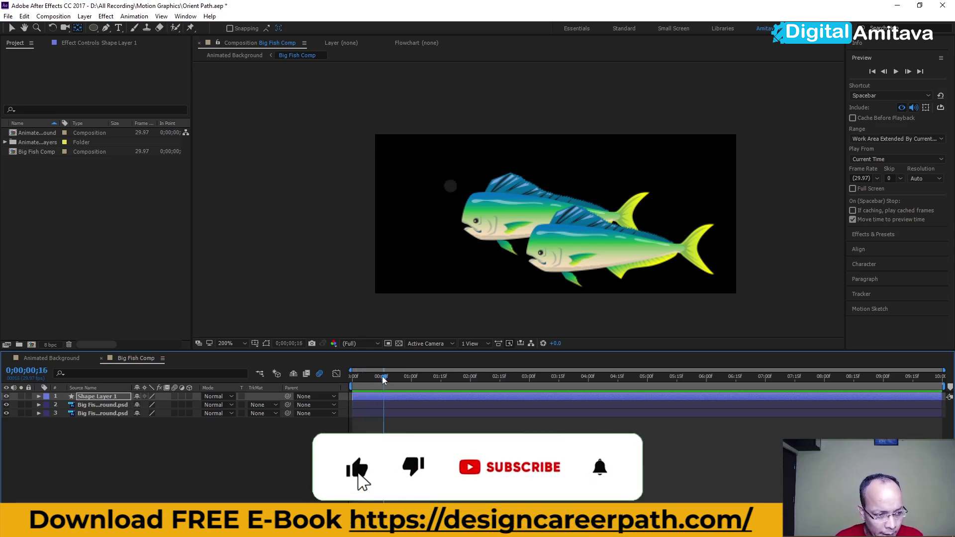
left_click(127, 397)
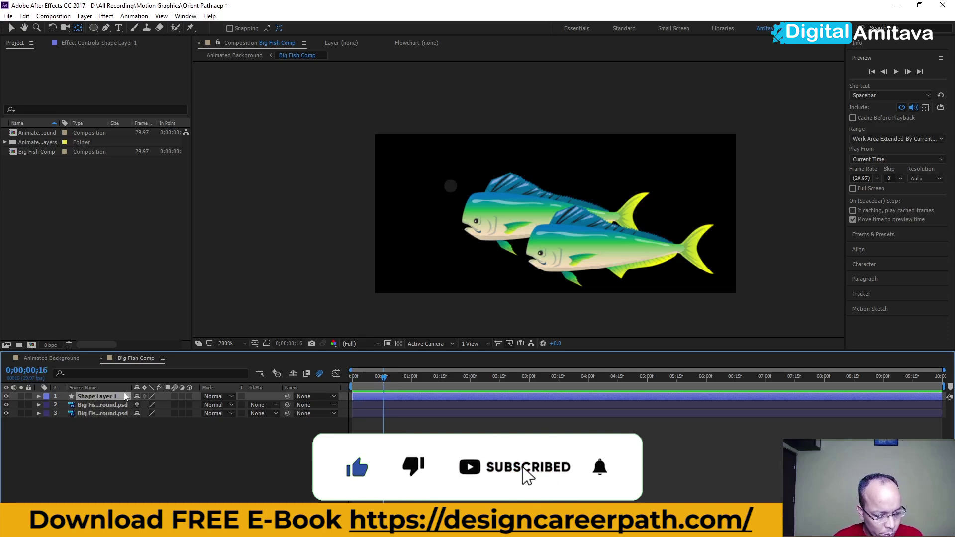
key("u")
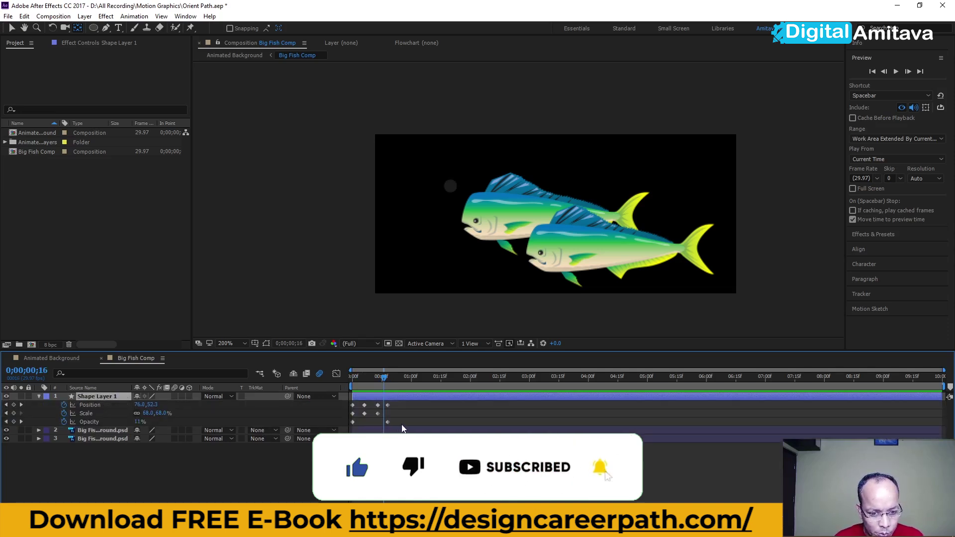
left_click_drag(402, 429, 349, 400)
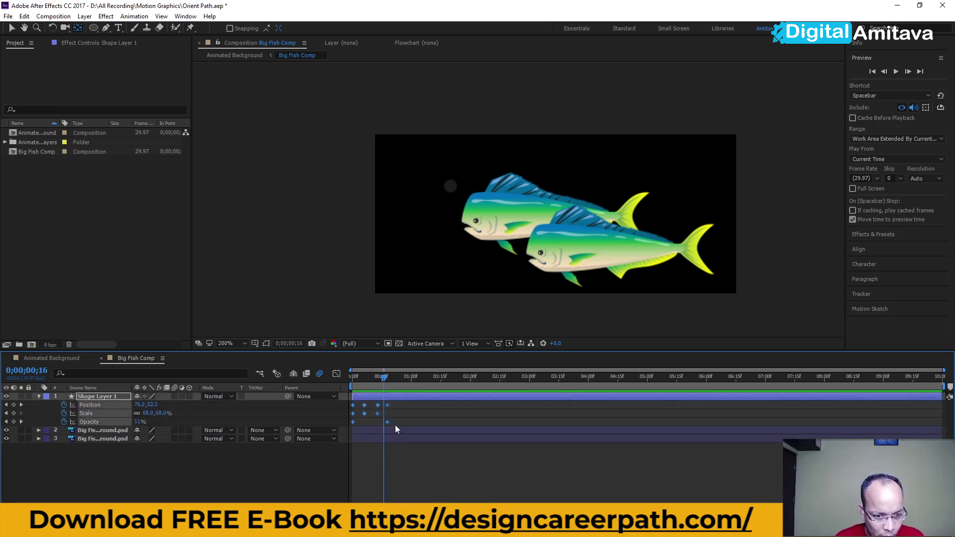
left_click_drag(387, 423, 505, 422)
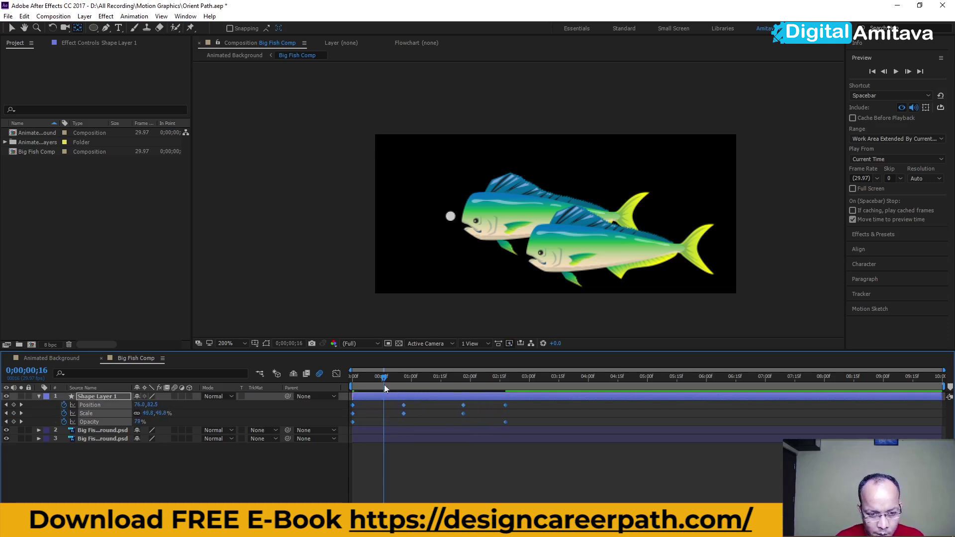
Step: Show the Animated Background composition at its first frame with Big Fish deselected
left_click(71, 359)
mouse_move(385, 383)
left_mouse_down()
mouse_move(310, 379)
mouse_move(448, 381)
left_mouse_up()
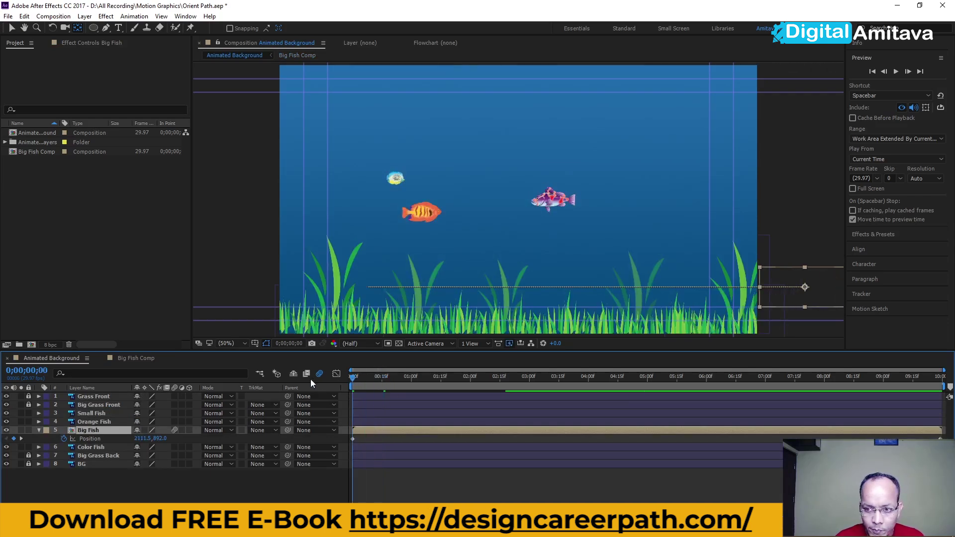
left_click(231, 272)
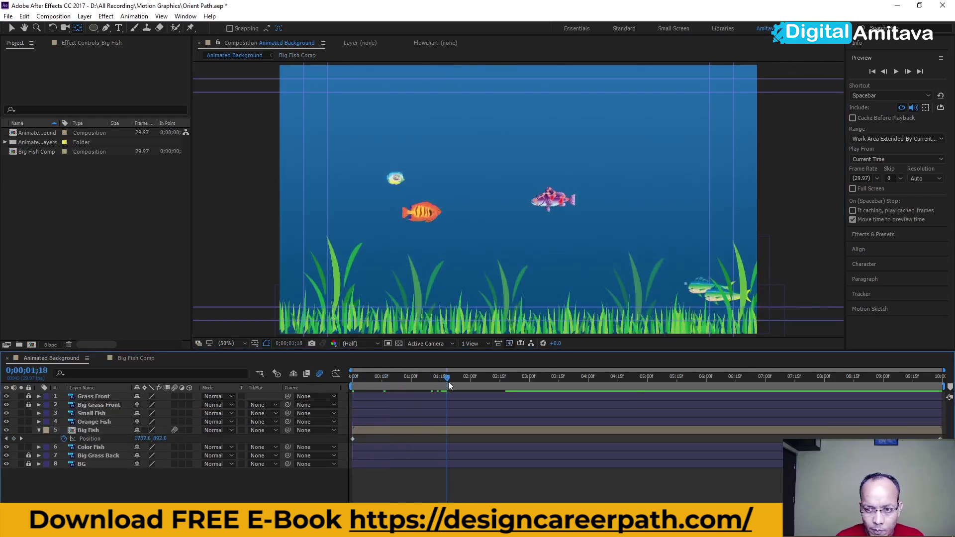
Step: Start the Big Fish at Position X 1934.5 off the right edge, preview, then return to Big Fish Comp
left_click_drag(447, 381, 292, 383)
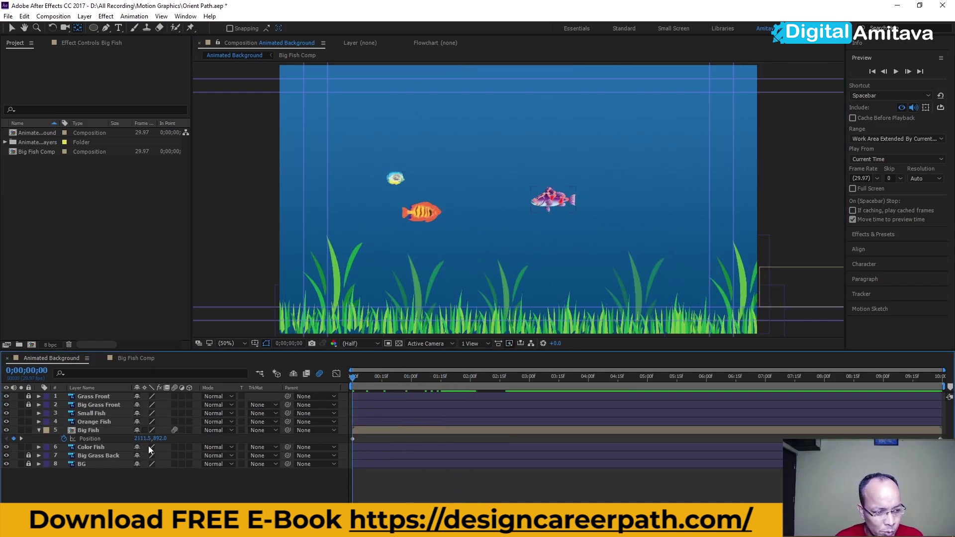
mouse_move(135, 438)
left_mouse_down()
mouse_move(2, 441)
mouse_move(108, 439)
left_mouse_up()
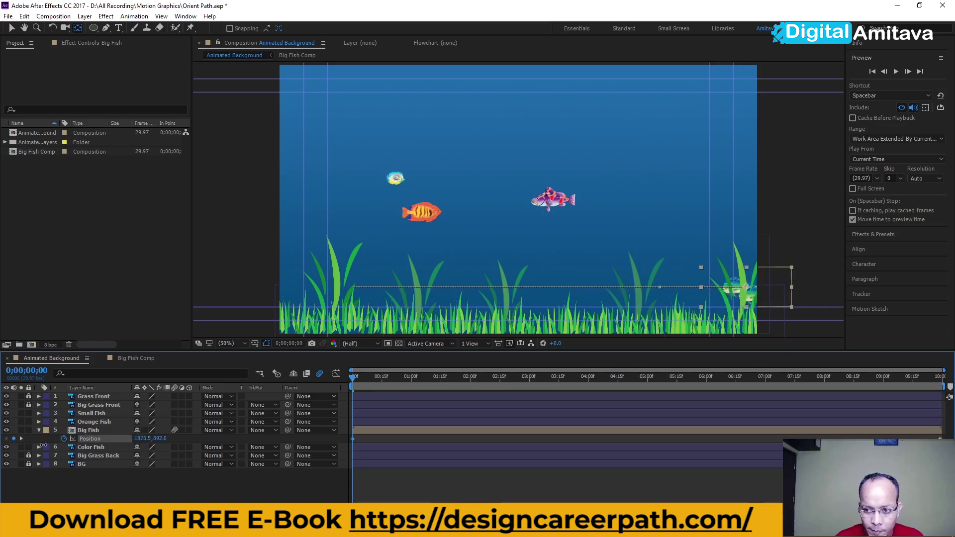
left_click(246, 300)
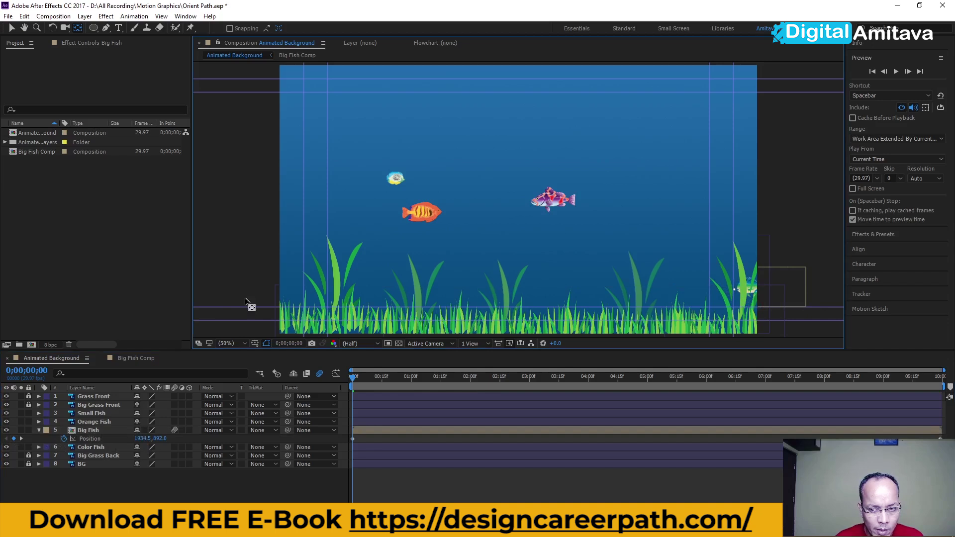
key("space")
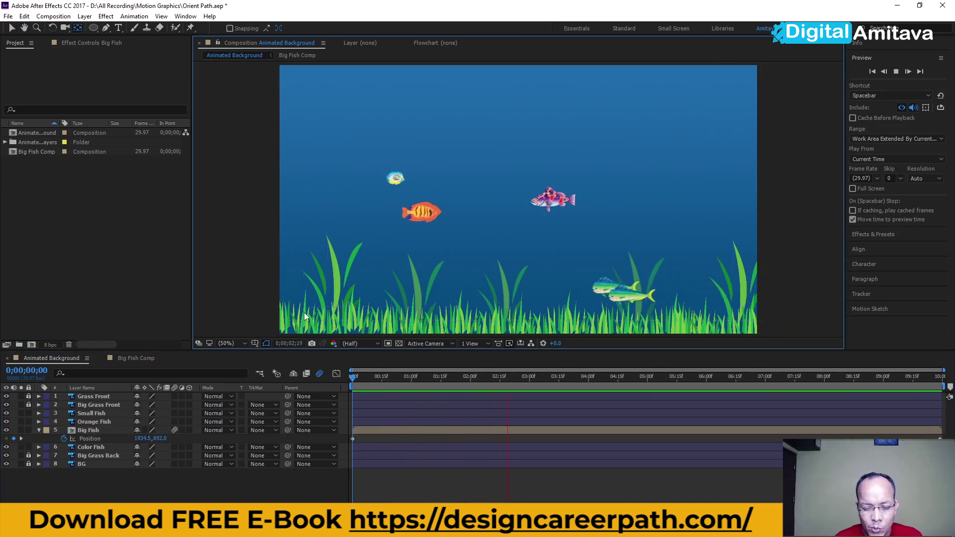
key("space")
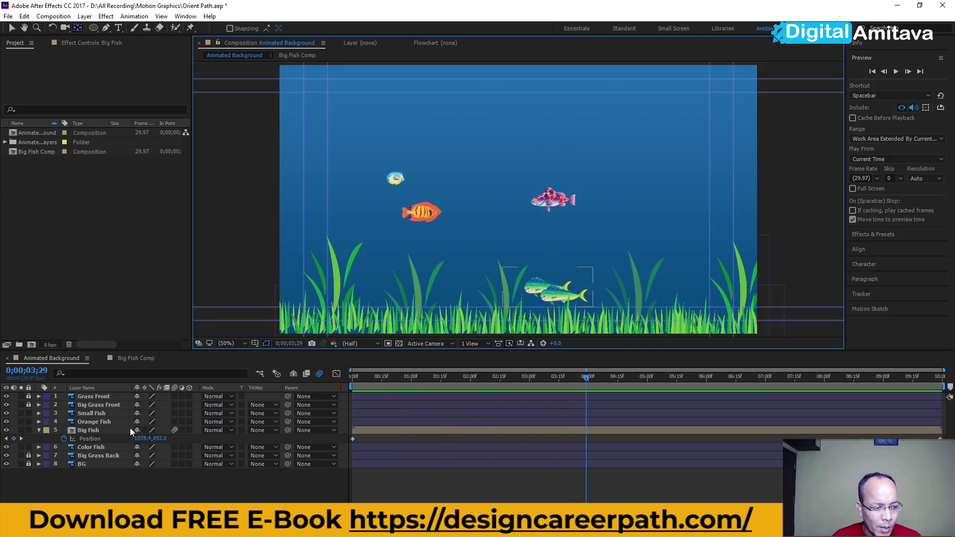
left_click(132, 359)
left_click(39, 396)
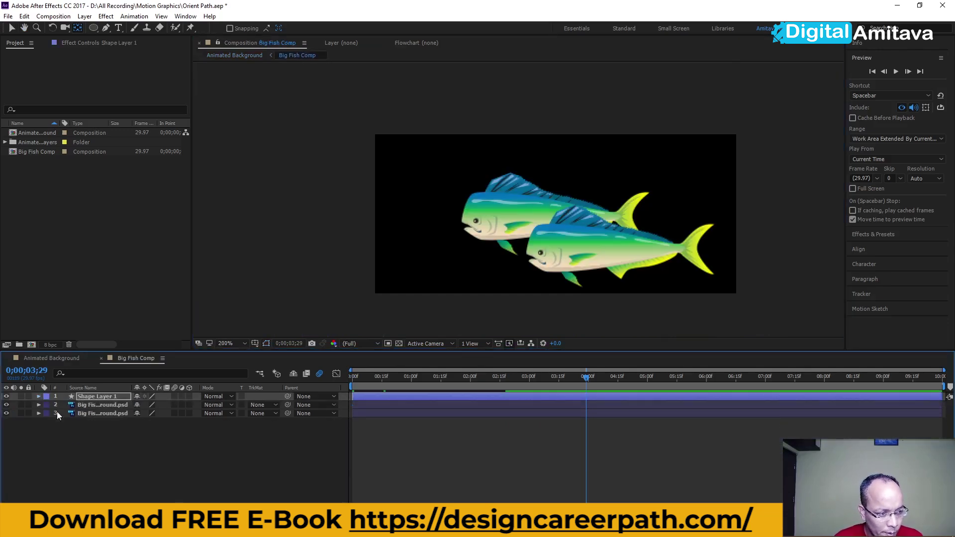
Step: Pre-compose Shape Layer 1 into a new composition named 'Bubble' and open it to check the animation
right_click(97, 398)
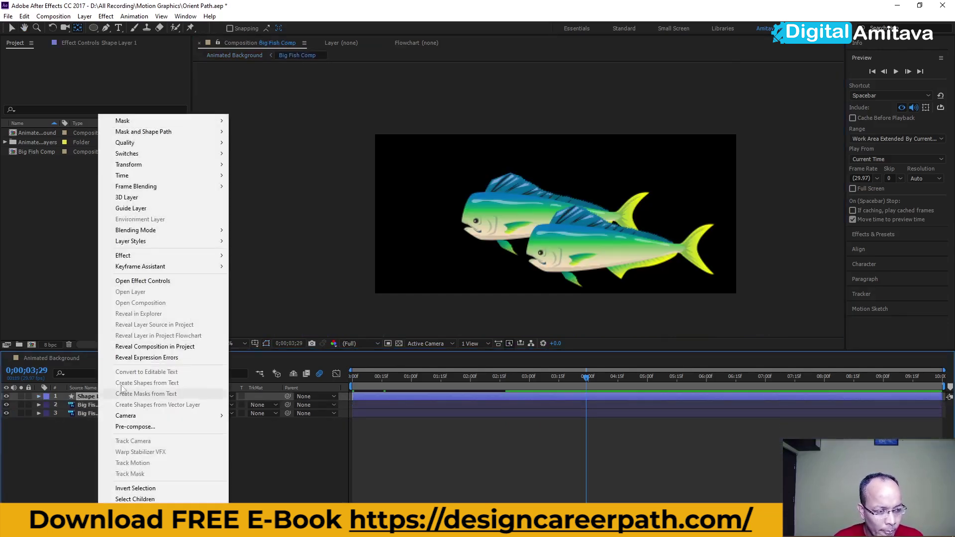
left_click(149, 427)
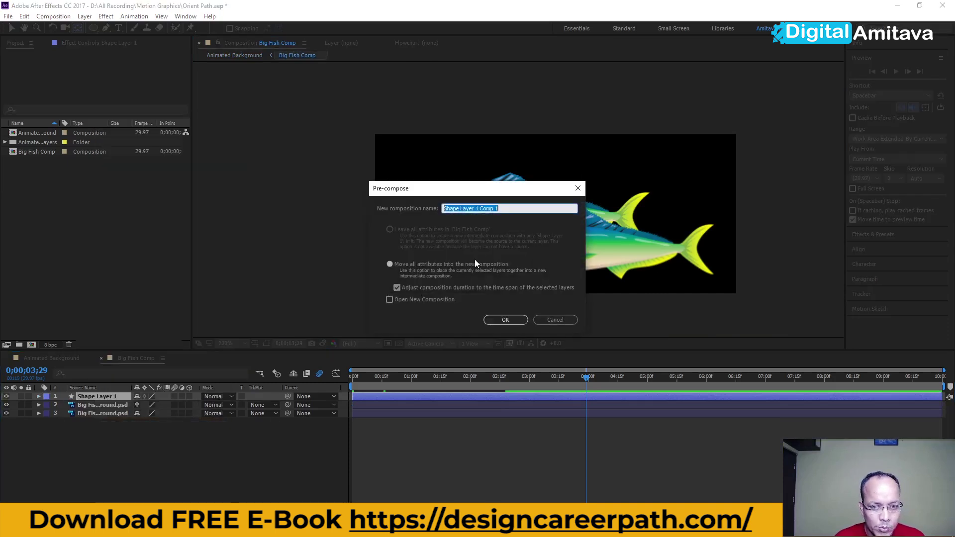
type("Bu")
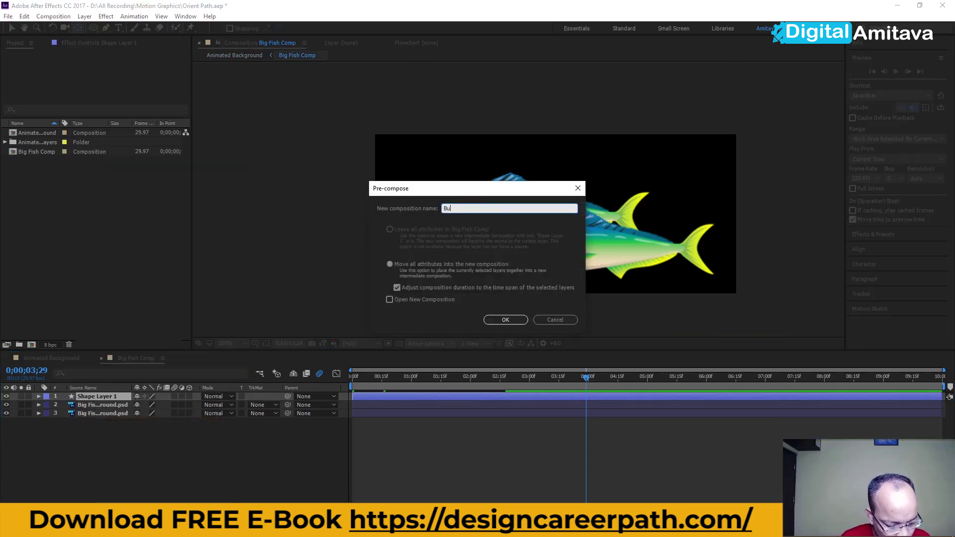
type("bble")
key("Return")
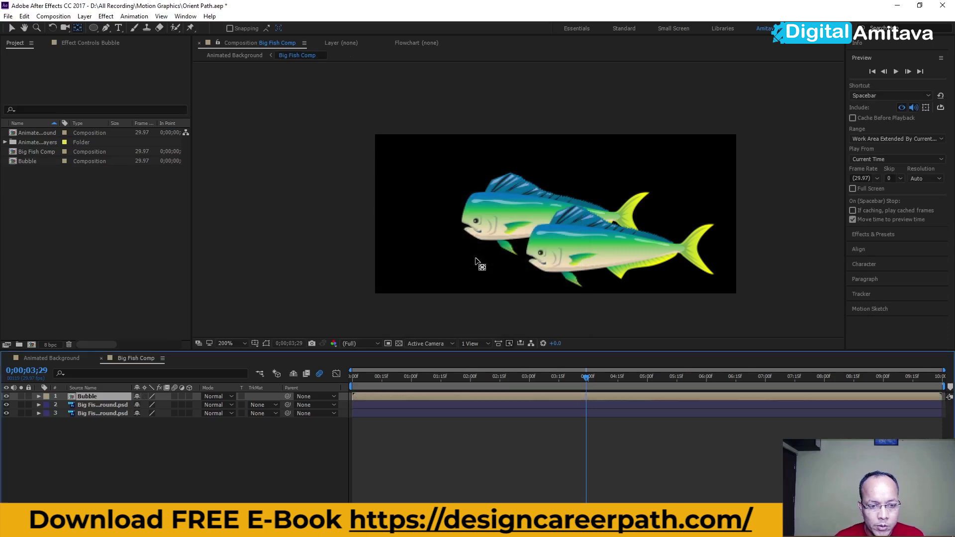
double_click(75, 397)
left_click_drag(587, 381, 248, 374)
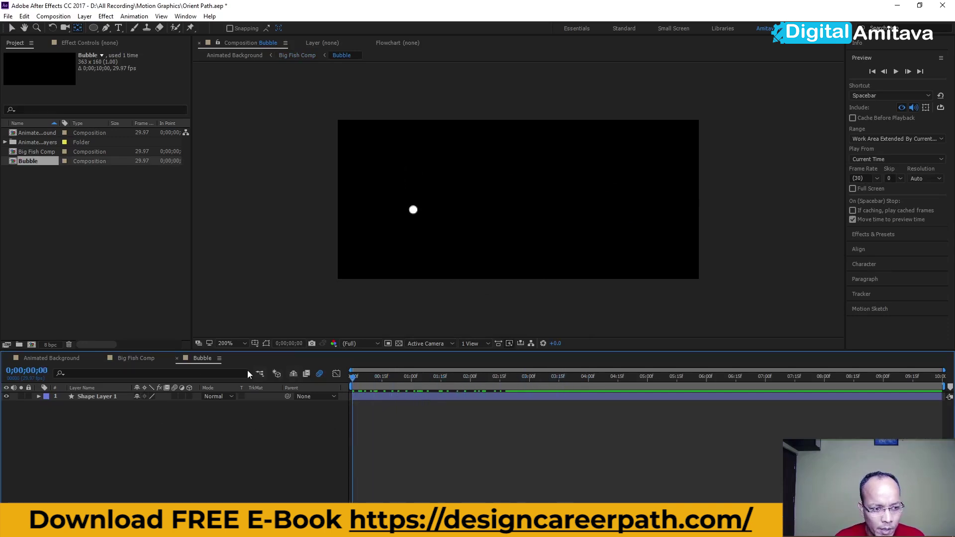
Step: Preview the full scene in Animated Background, then open Bubble and select its shape layer
left_click(55, 359)
key("space")
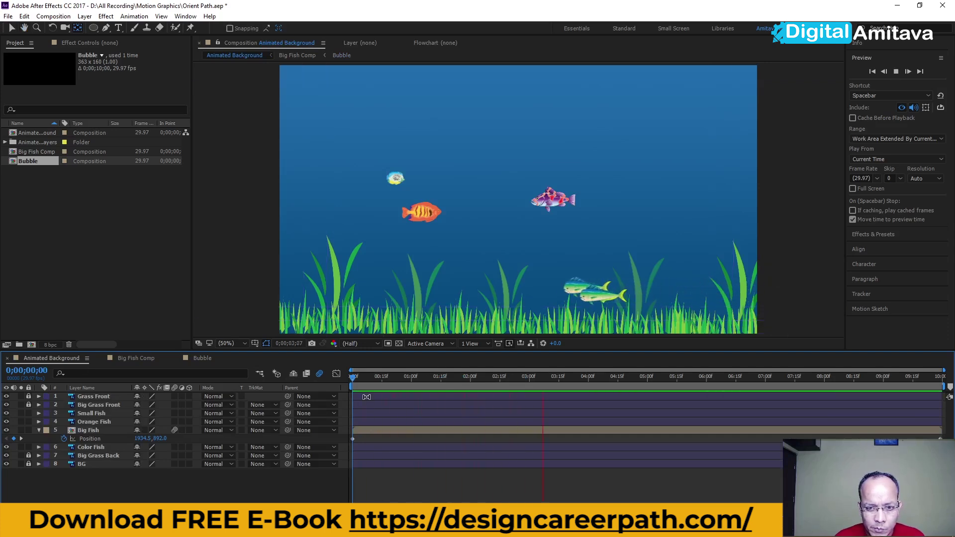
key("space")
left_click(202, 359)
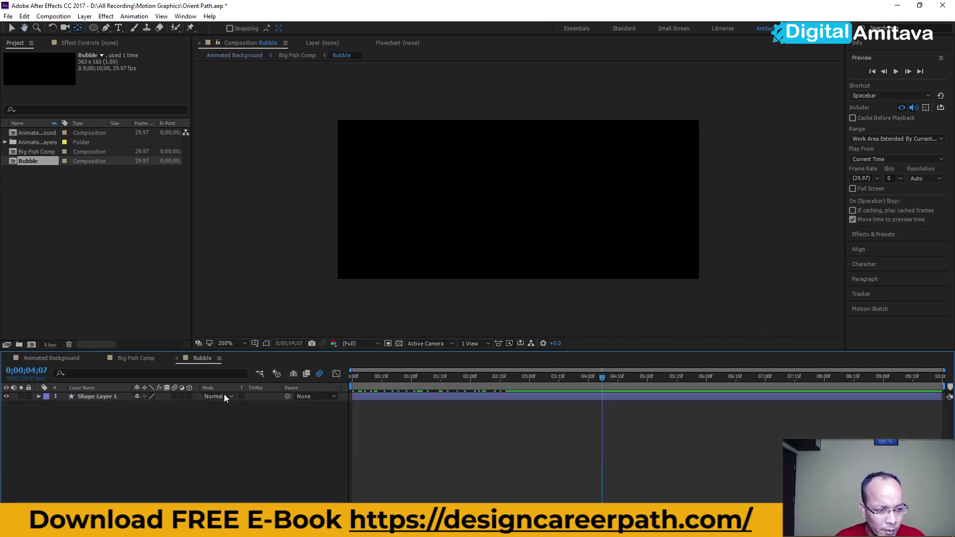
left_click(96, 398)
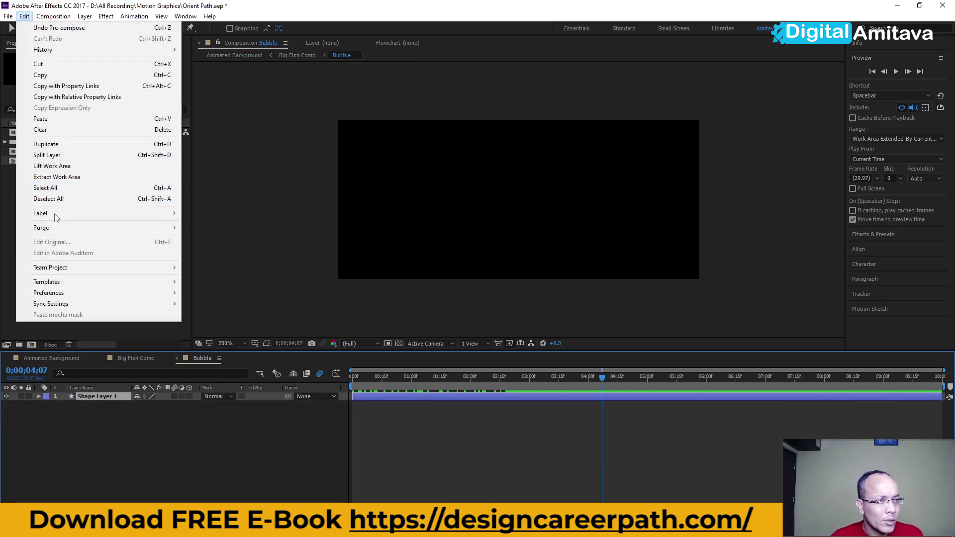
Step: Browse the File, layer and Edit menus without choosing any command
mouse_move(8, 16)
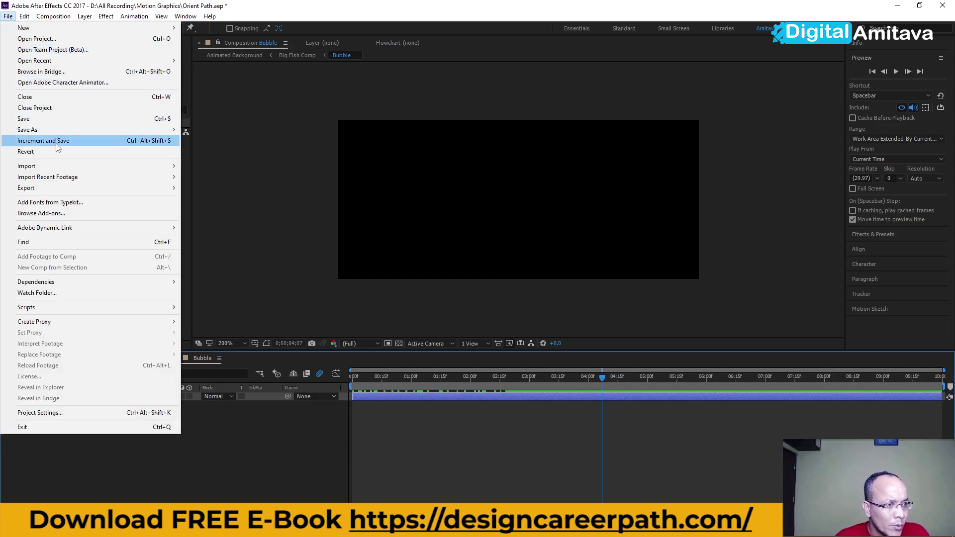
mouse_move(57, 136)
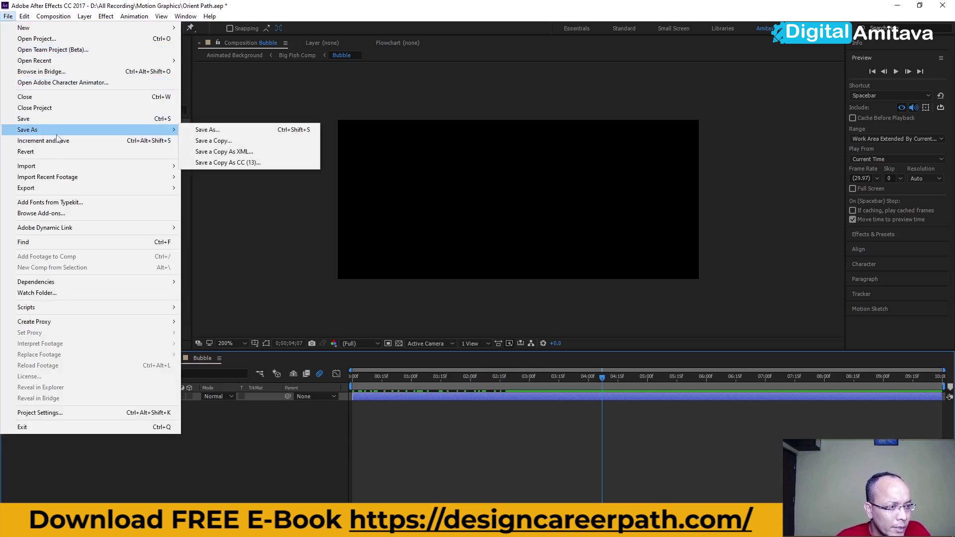
left_click(212, 424)
right_click(96, 398)
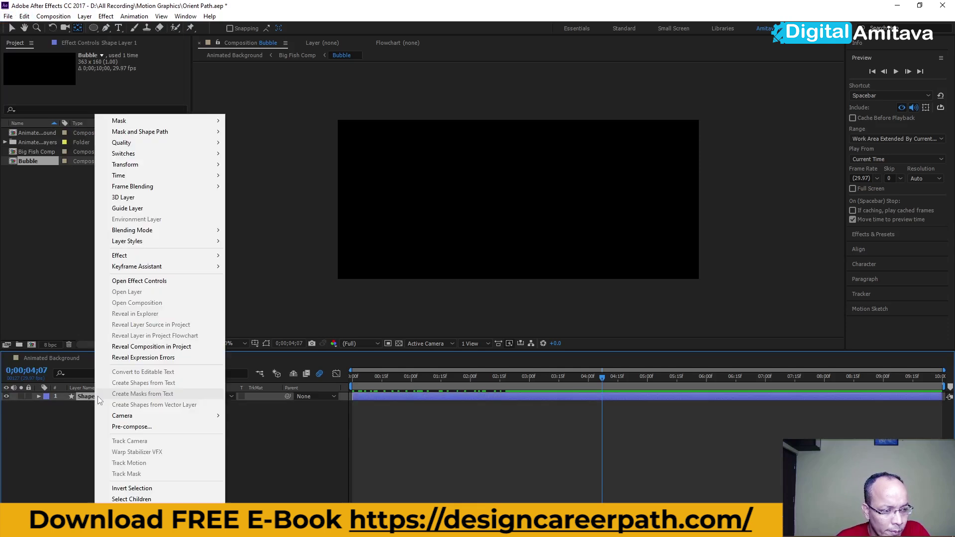
mouse_move(181, 263)
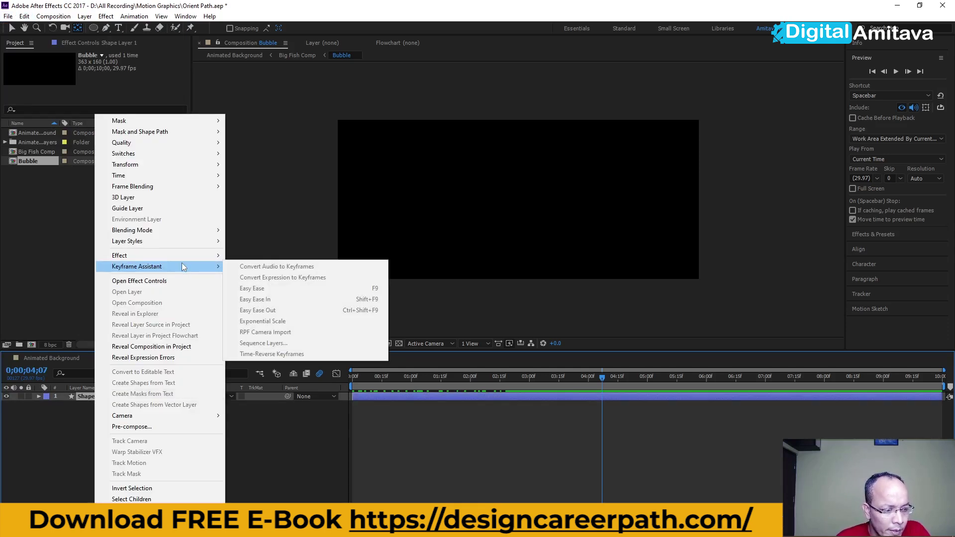
left_click(31, 21)
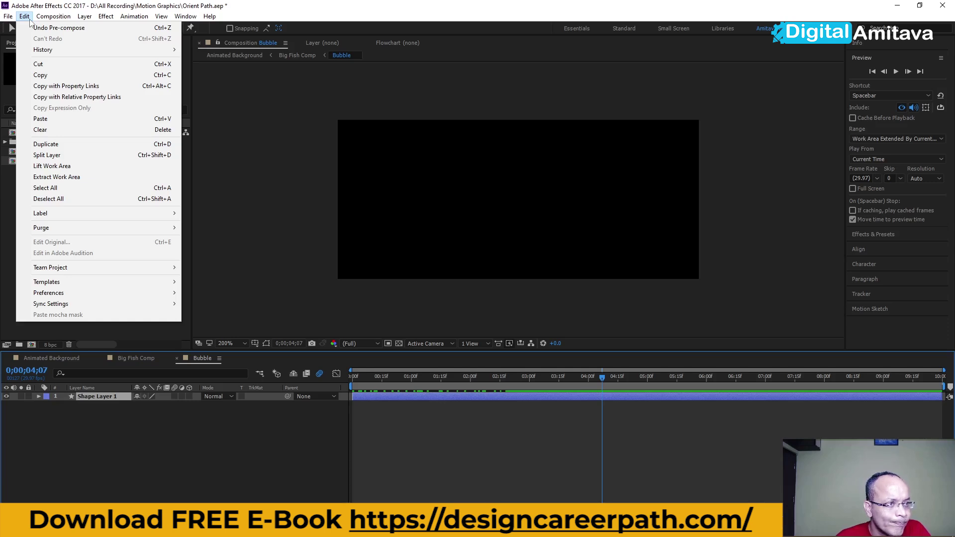
mouse_move(38, 20)
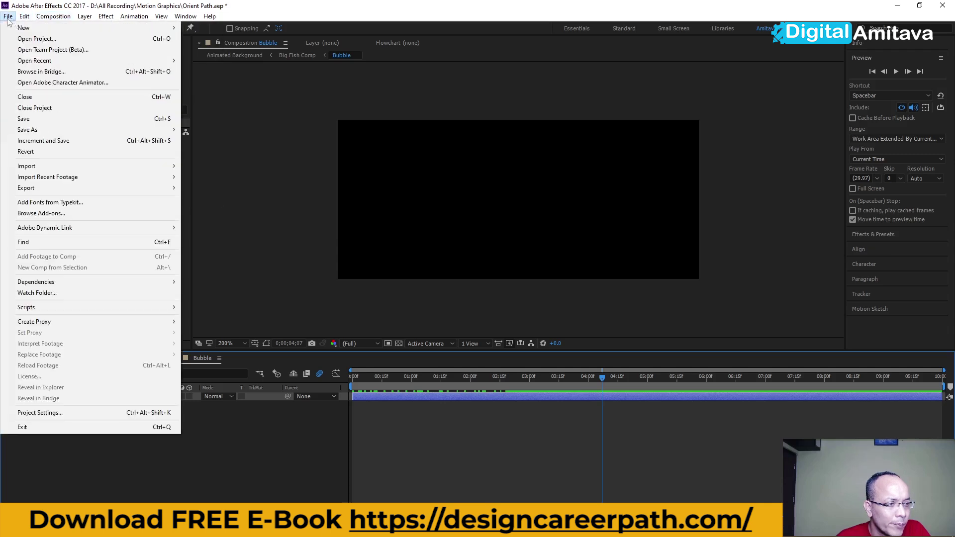
left_click(266, 446)
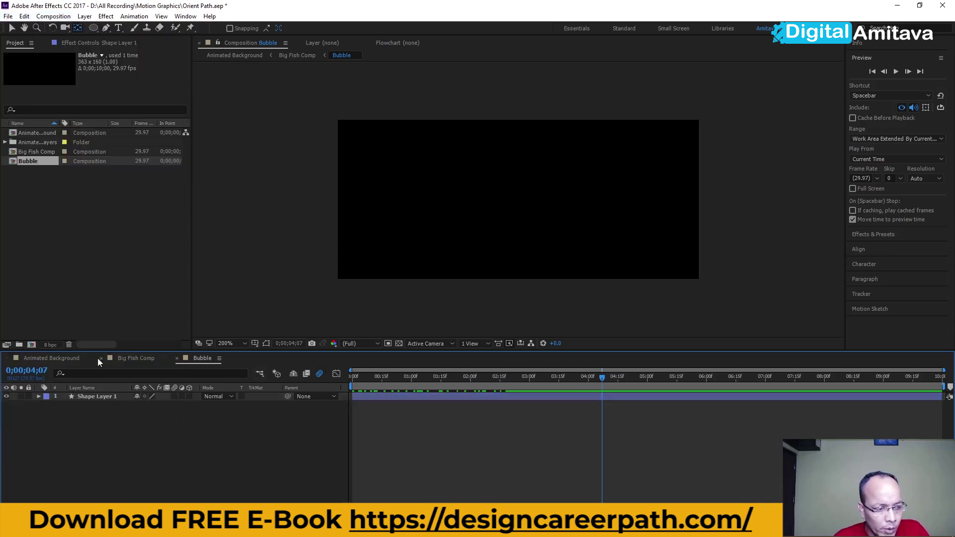
Step: Scrub Animated Background toward its start, then return to the Bubble composition
left_click(98, 359)
mouse_move(381, 385)
left_mouse_down()
mouse_move(368, 380)
mouse_move(503, 386)
left_mouse_up()
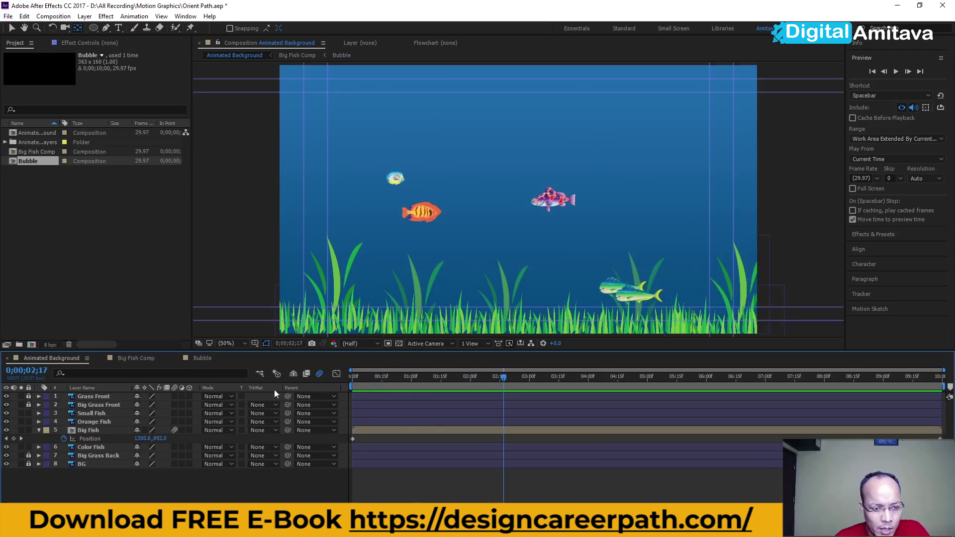
left_click(187, 359)
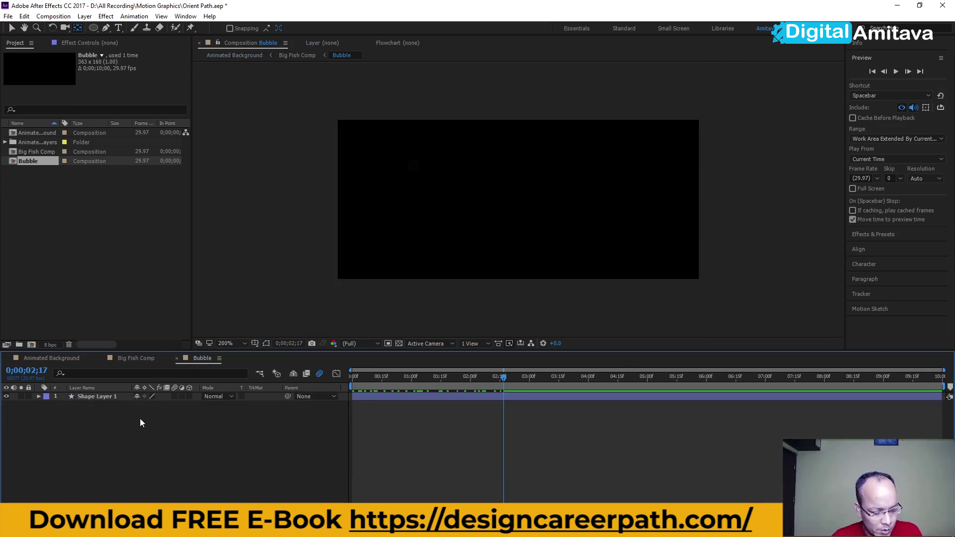
Step: Paste copies of the bubble's Position, Scale and Opacity keyframes at 03:00, 06:00 and 09:01
key("u")
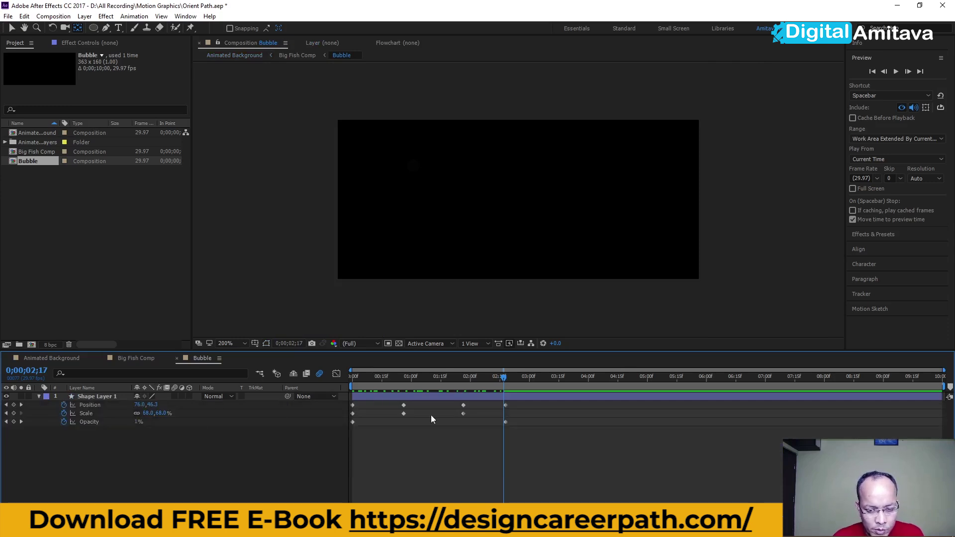
left_click_drag(541, 449, 345, 401)
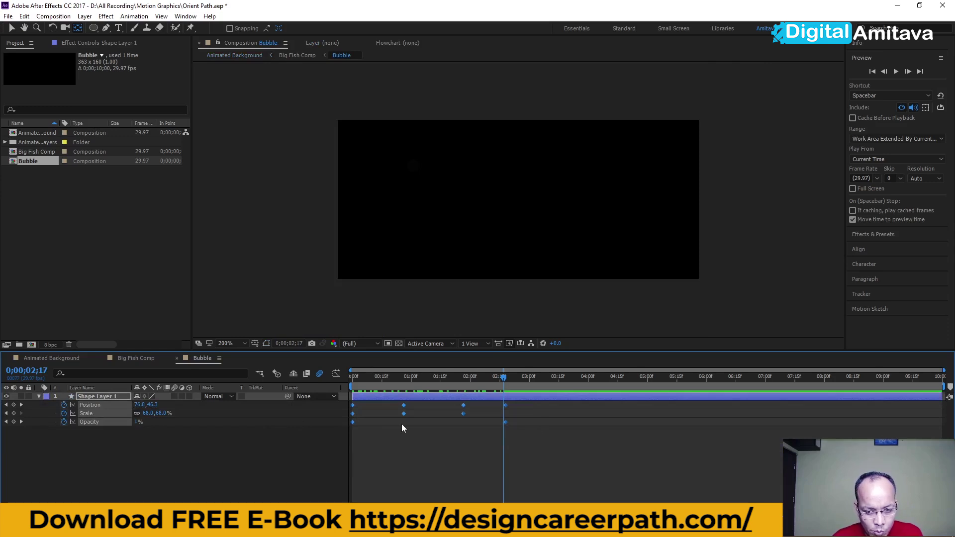
left_click(529, 379)
key("ctrl+v")
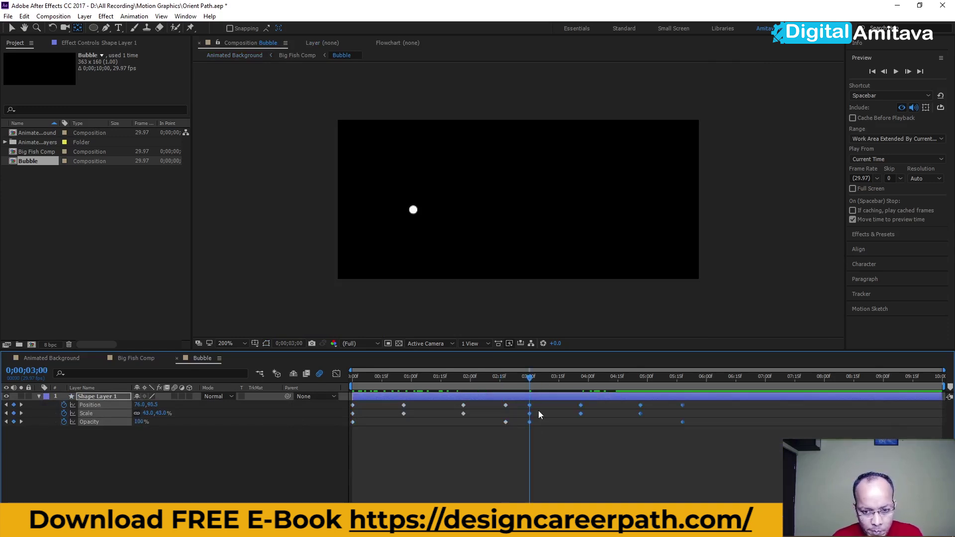
left_click(706, 379)
key("ctrl+v")
left_click(885, 379)
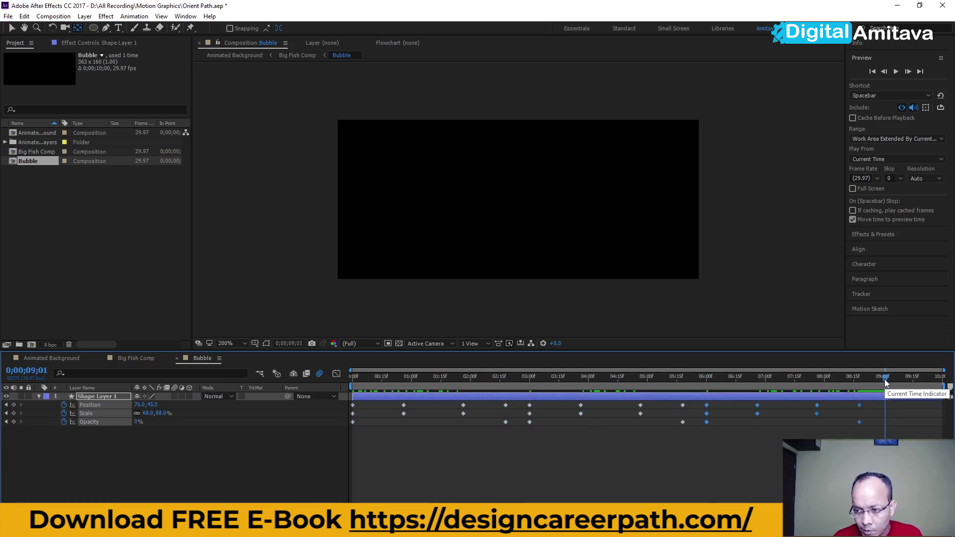
key("ctrl+v")
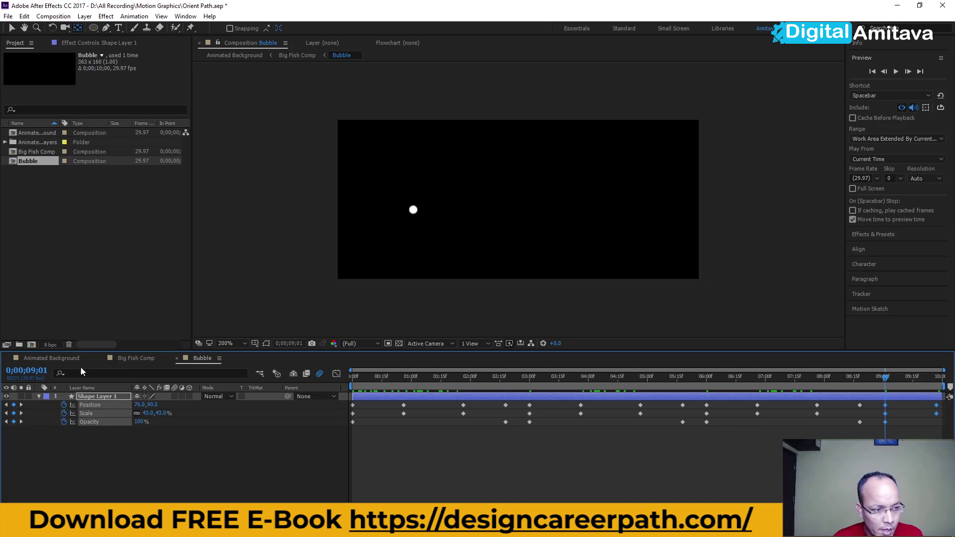
Step: Preview the fish scene in Animated Background from the first frame, then go back to Bubble's start
left_click(65, 360)
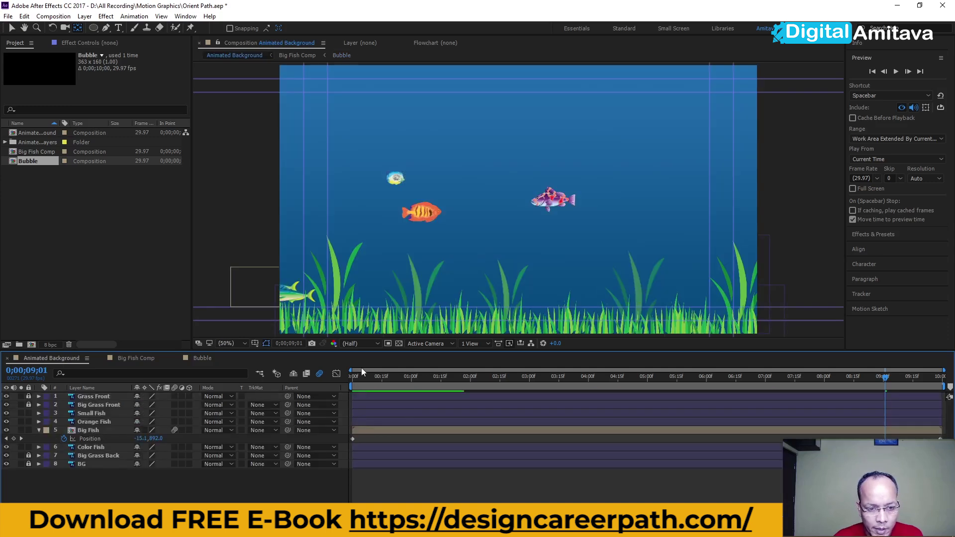
key("Home")
key("space")
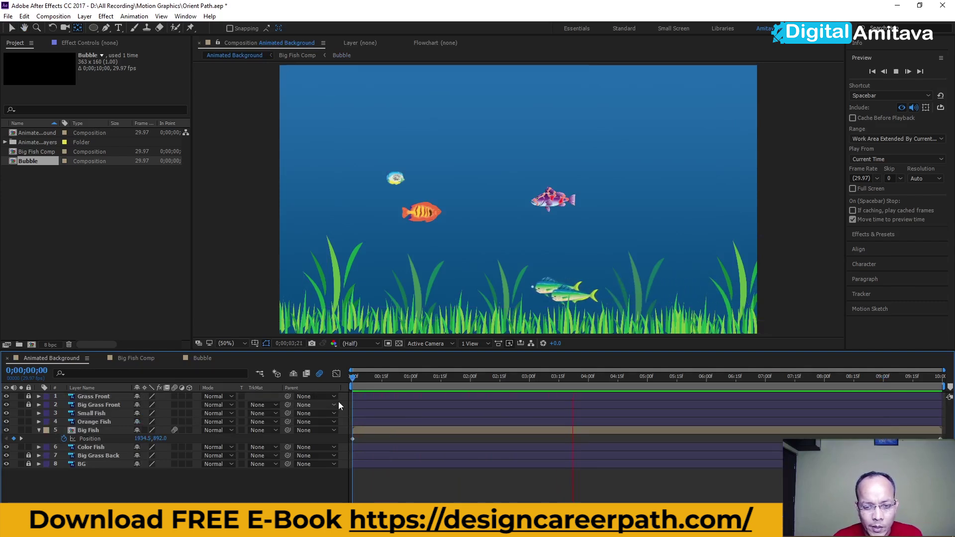
key("space")
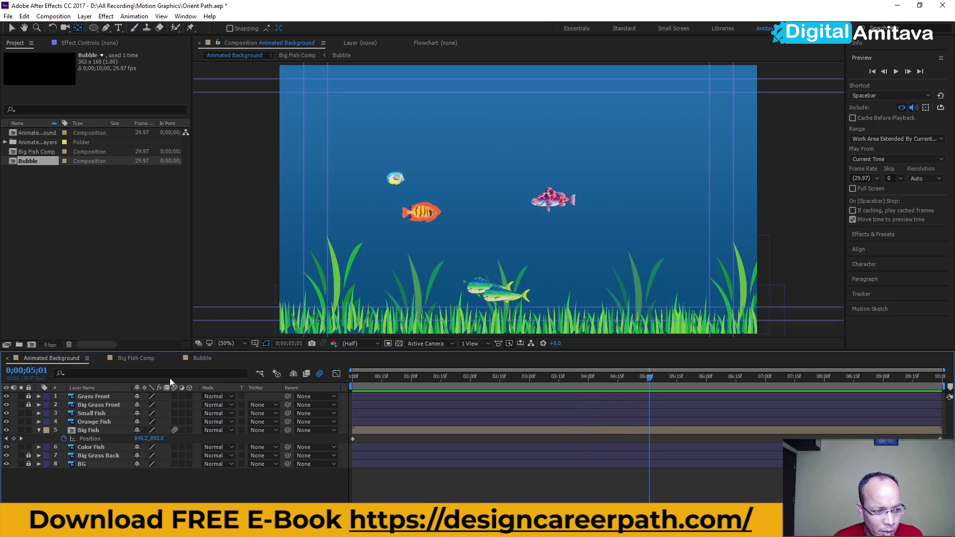
left_click(202, 360)
left_click(359, 377)
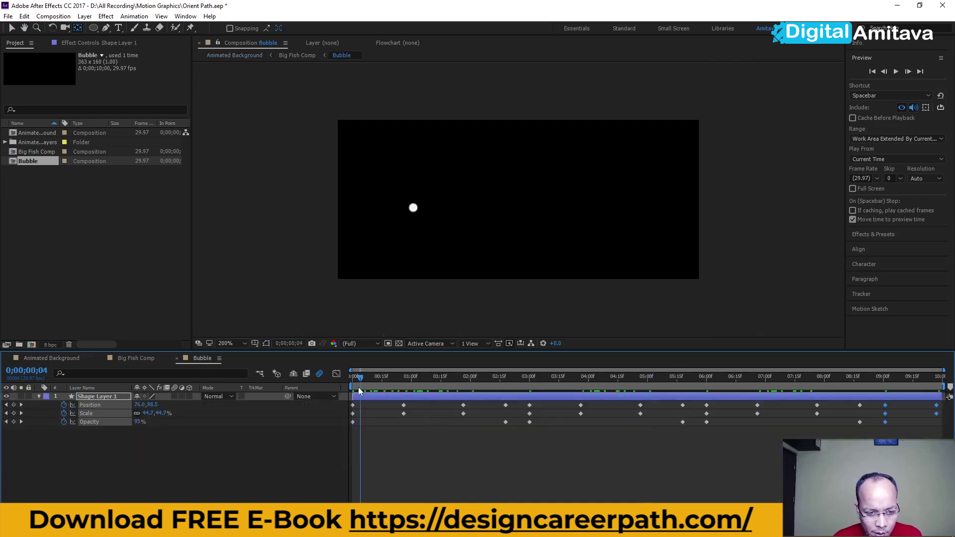
Step: Turn the bubble's keyframes at the 3-second loop point into hold keyframes so it reappears at 03;01
left_click_drag(359, 377, 527, 388)
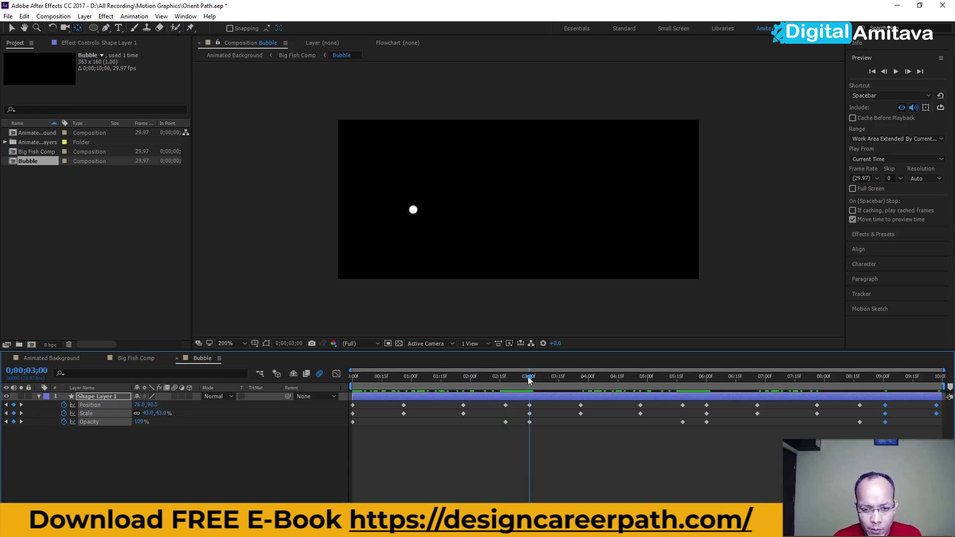
left_click_drag(529, 380, 511, 383)
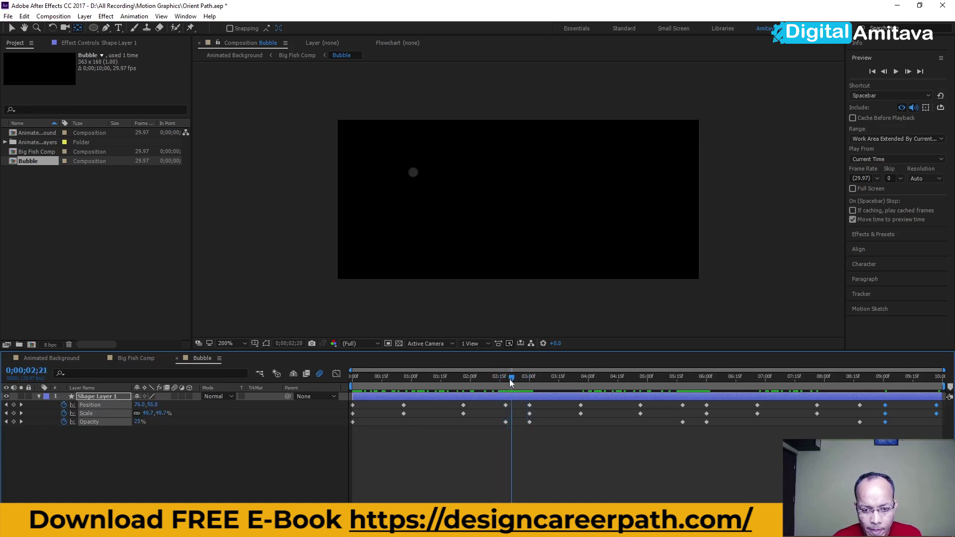
left_click_drag(537, 436, 498, 400)
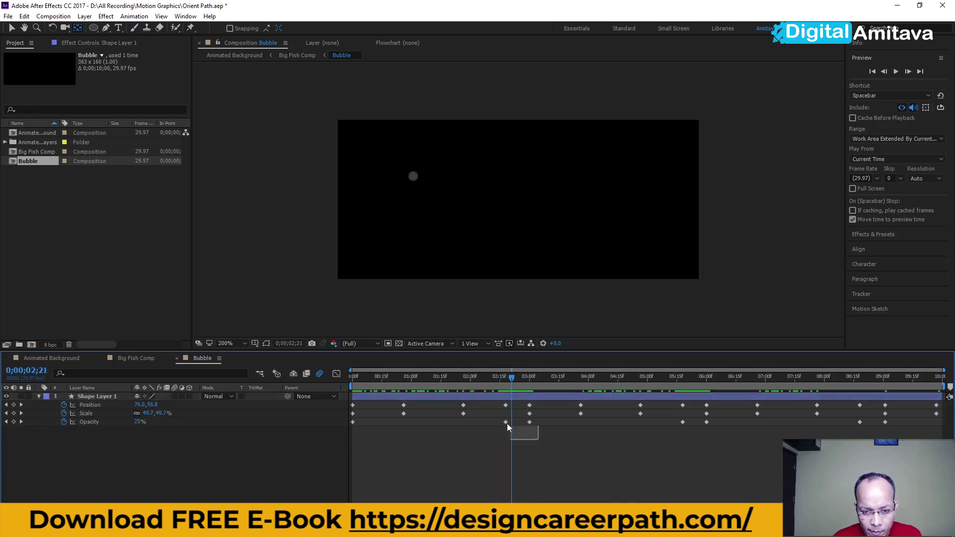
right_click(529, 409)
left_click(559, 352)
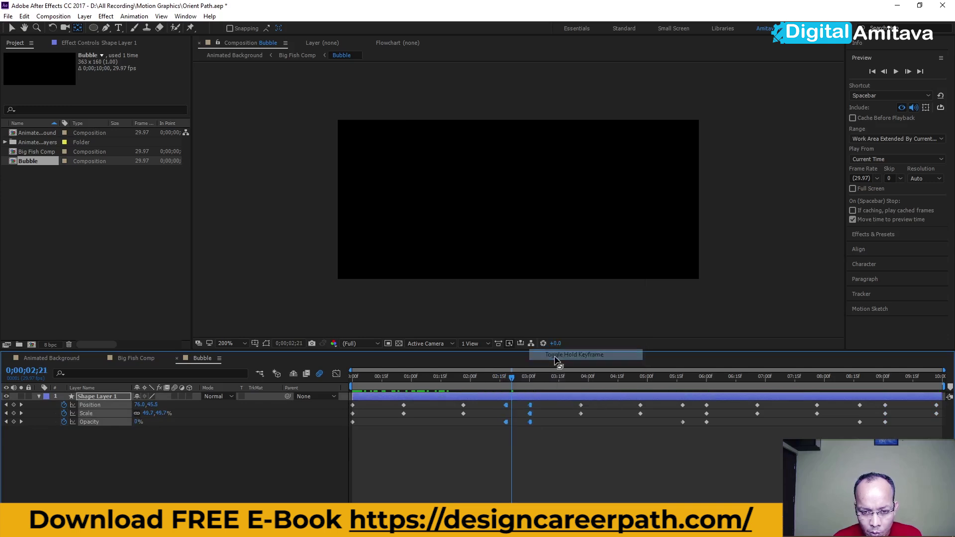
left_click_drag(512, 377, 532, 378)
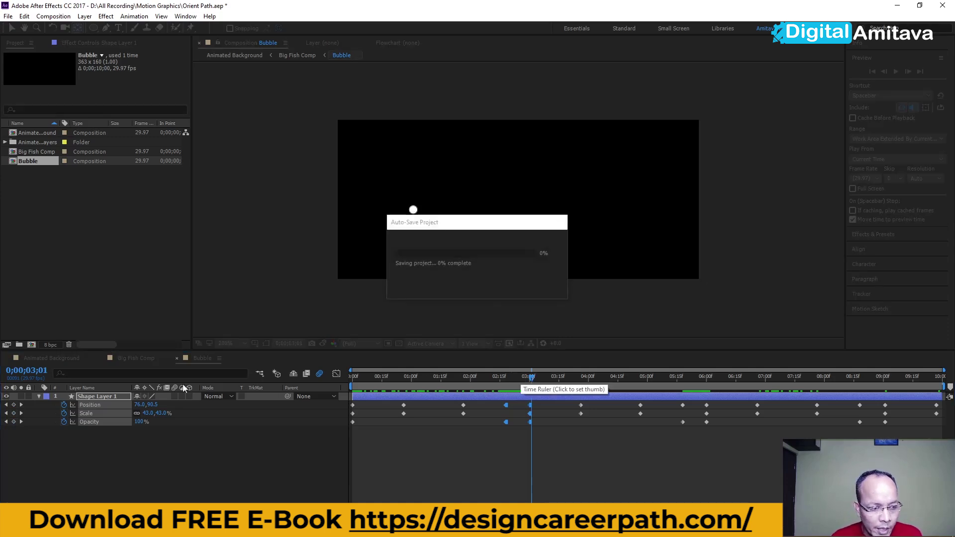
Step: Preview the Animated Background fish scene from its first frame
left_click(41, 360)
left_click(369, 387)
left_click_drag(368, 389, 320, 379)
key("space")
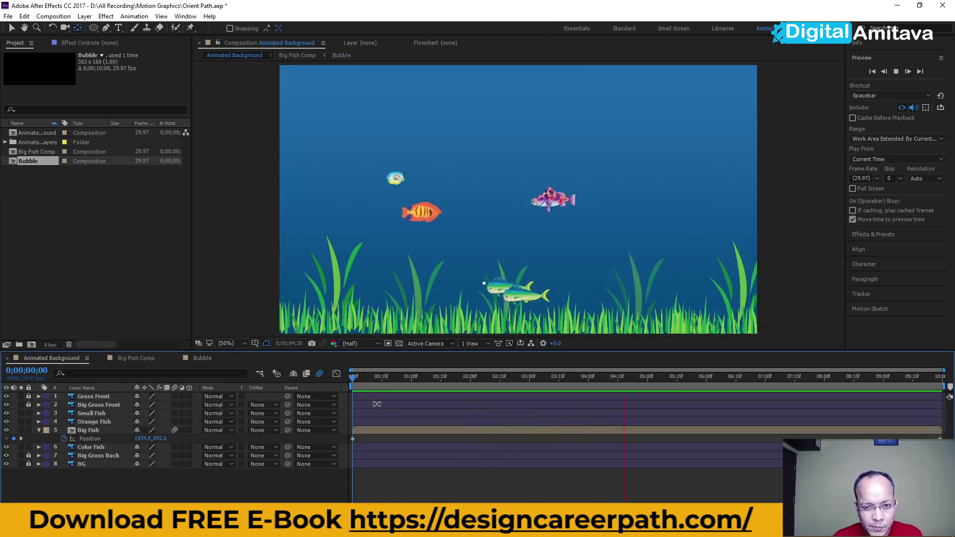
key("space")
Step: In Bubble, make the keyframes at 03;01 hold keyframes, zoomed in to single frames
left_click(201, 358)
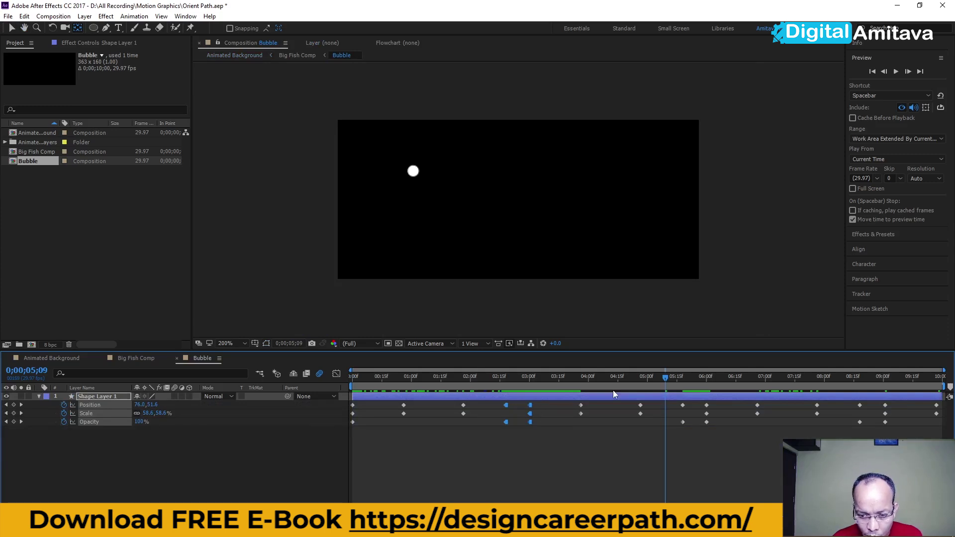
left_click_drag(663, 377, 528, 383)
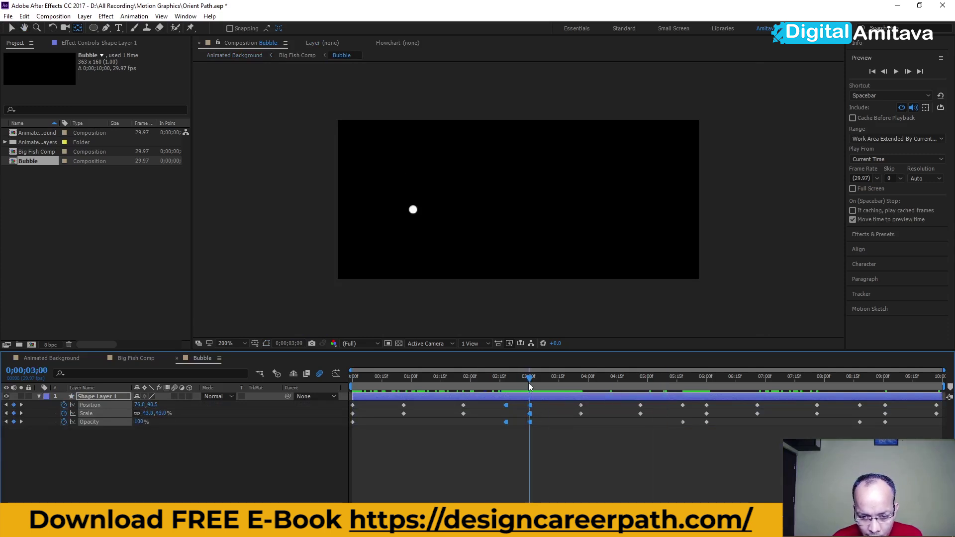
left_click_drag(537, 431, 522, 399)
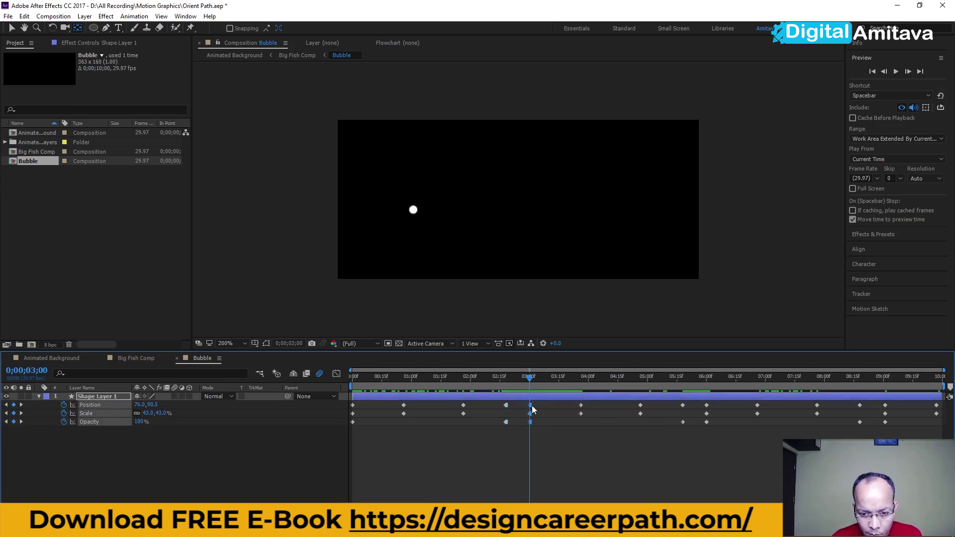
key("Page_Up")
key("Page_Down")
key("Page_Down")
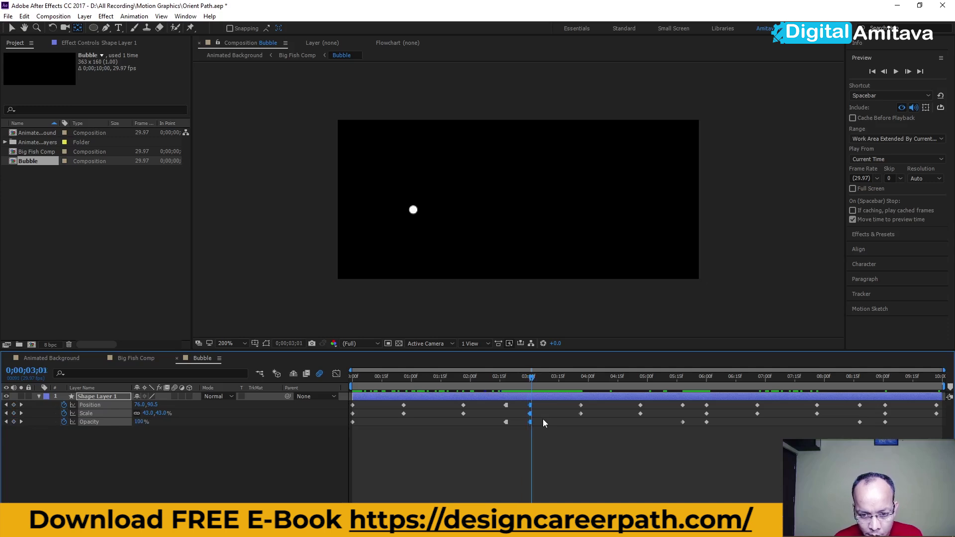
key("semicolon")
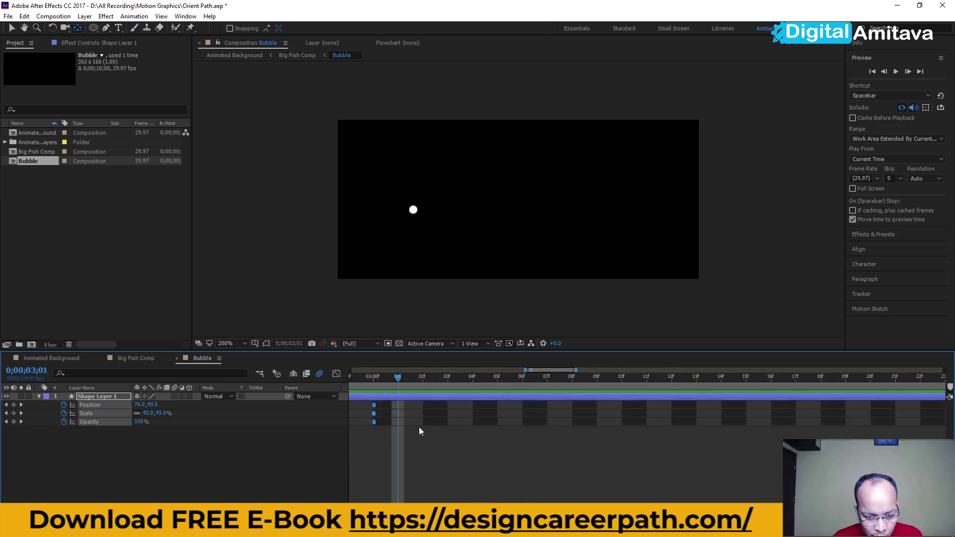
left_click_drag(408, 432, 393, 402)
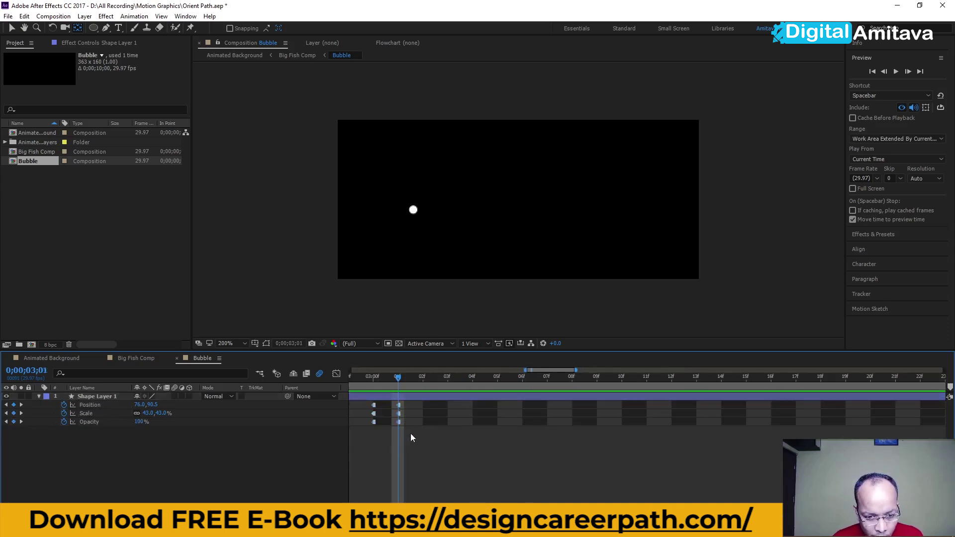
right_click(399, 405)
left_click(438, 363)
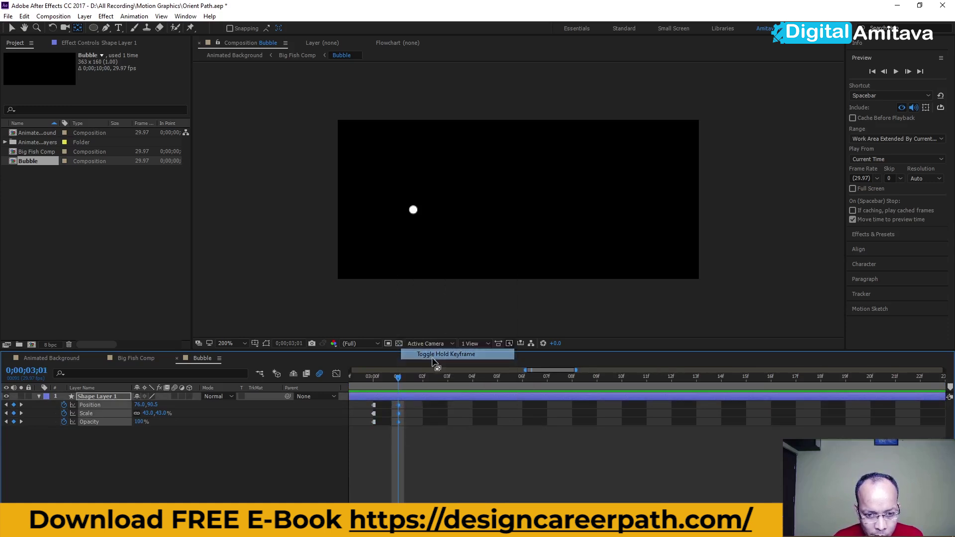
left_click(417, 447)
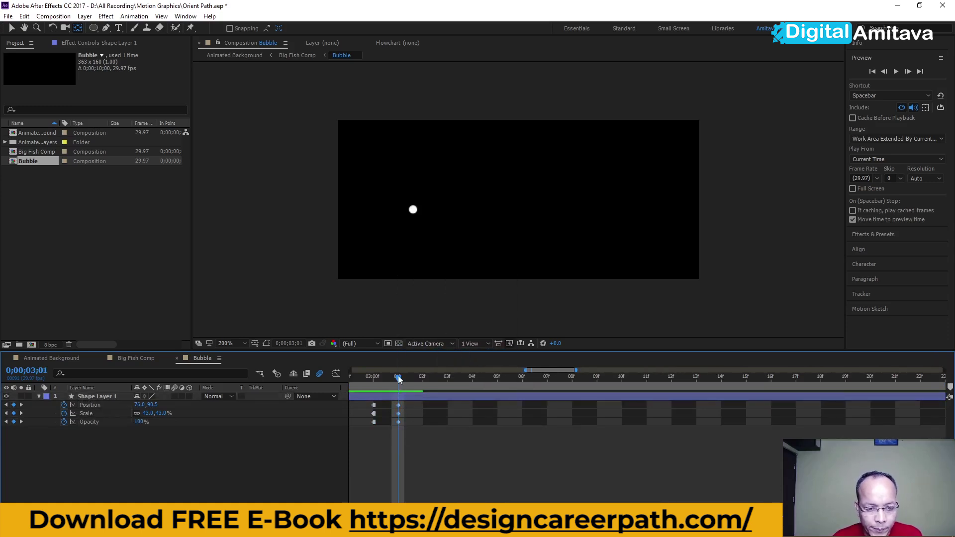
Step: Convert the bubble's keyframes around 06:00 into hold keyframes
scroll(452, 446, "down", 3)
scroll(451, 447, "down", 3)
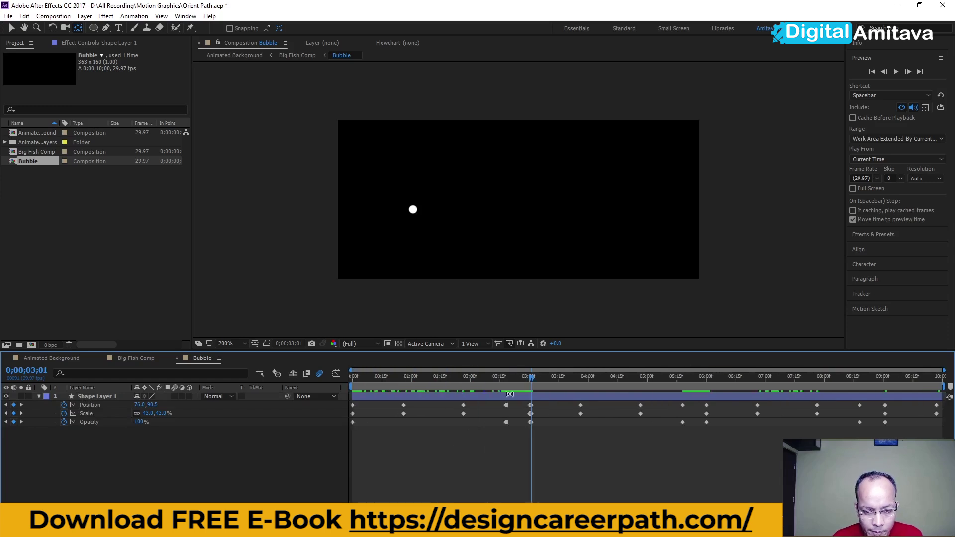
left_click_drag(531, 378, 362, 377)
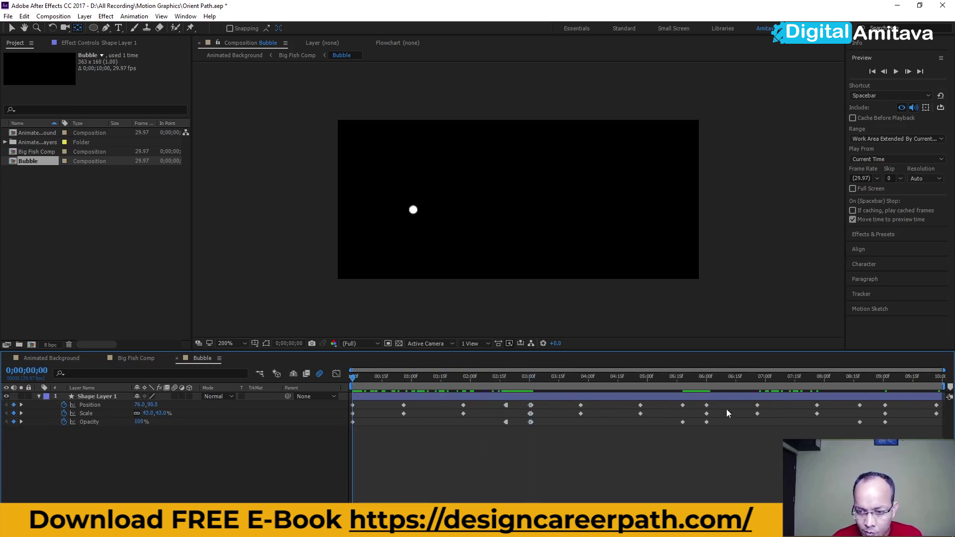
left_click_drag(711, 428, 703, 400)
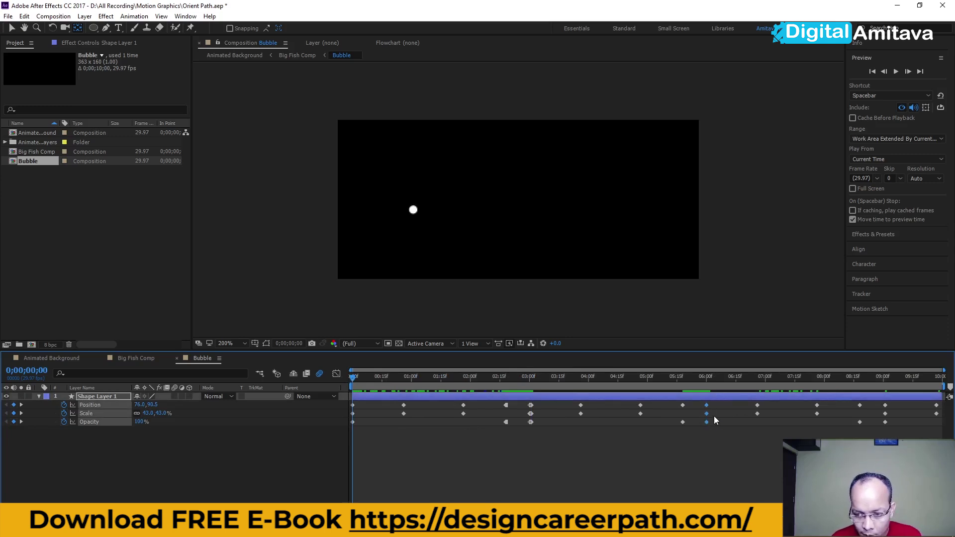
left_click(706, 378)
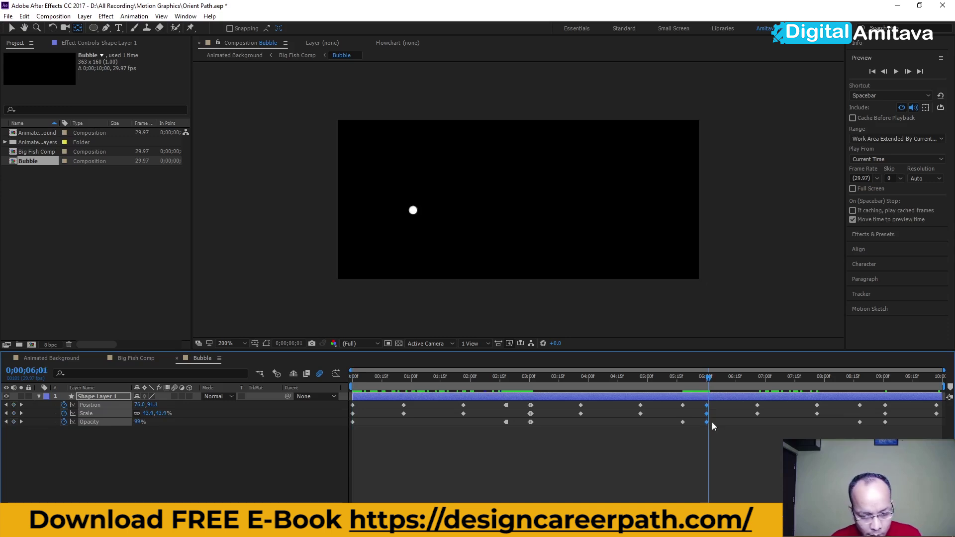
key("equal")
key("equal")
left_click(676, 434)
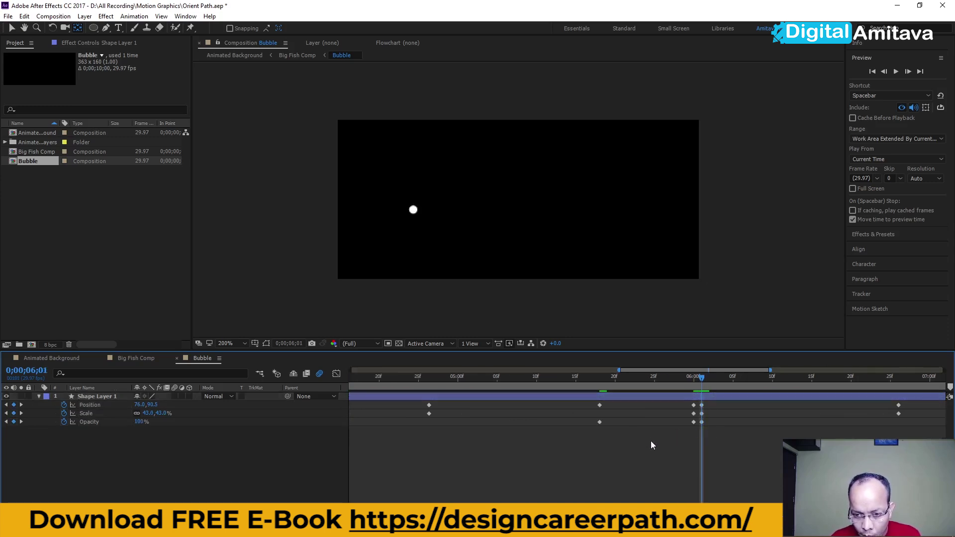
left_click_drag(695, 433, 597, 402)
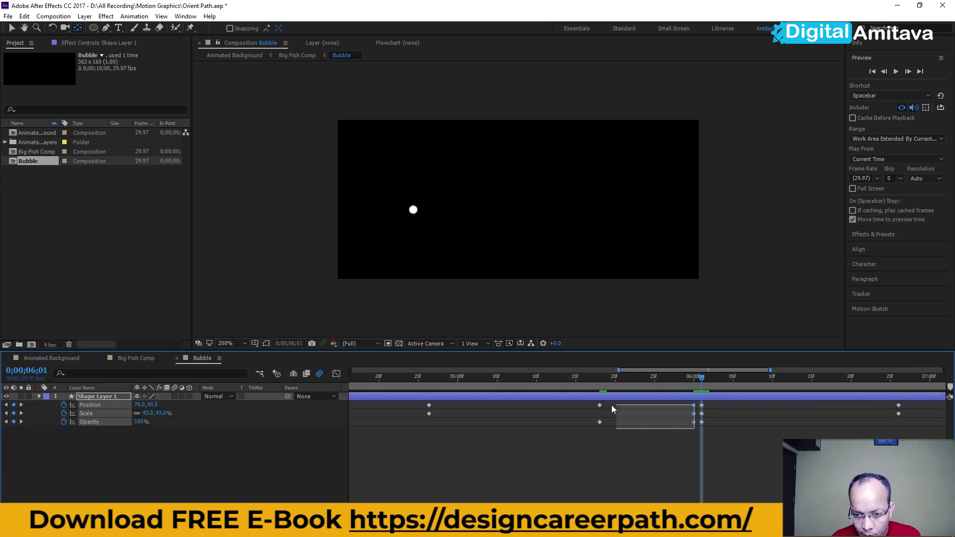
right_click(694, 421)
left_click(736, 369)
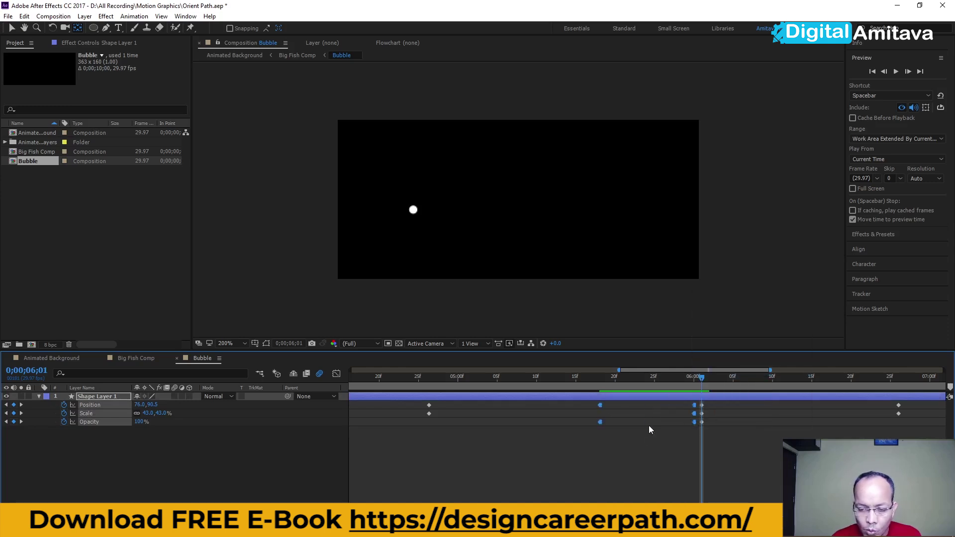
left_click(692, 435)
Step: Convert the bubble's keyframes around 9 seconds (09;01) into hold keyframes
key("semicolon")
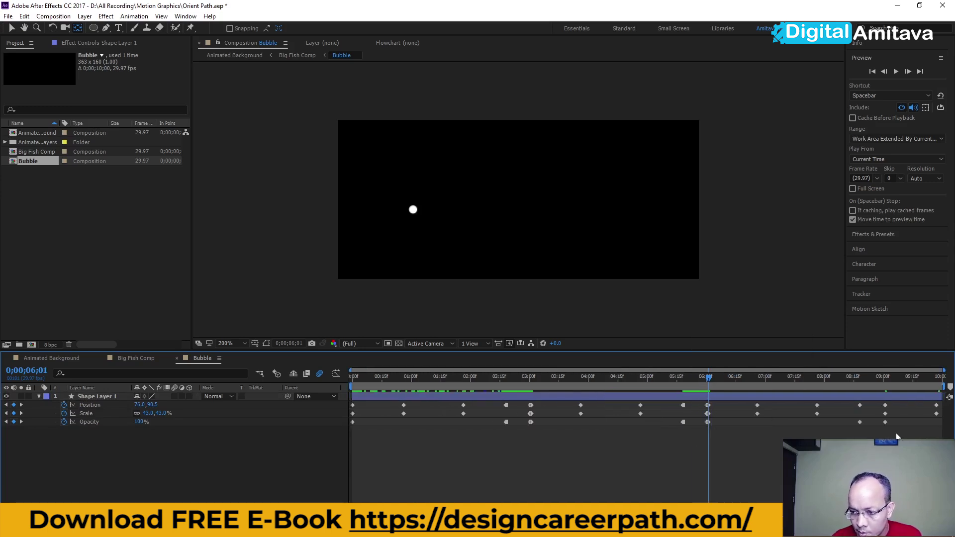
left_click_drag(896, 437, 881, 401)
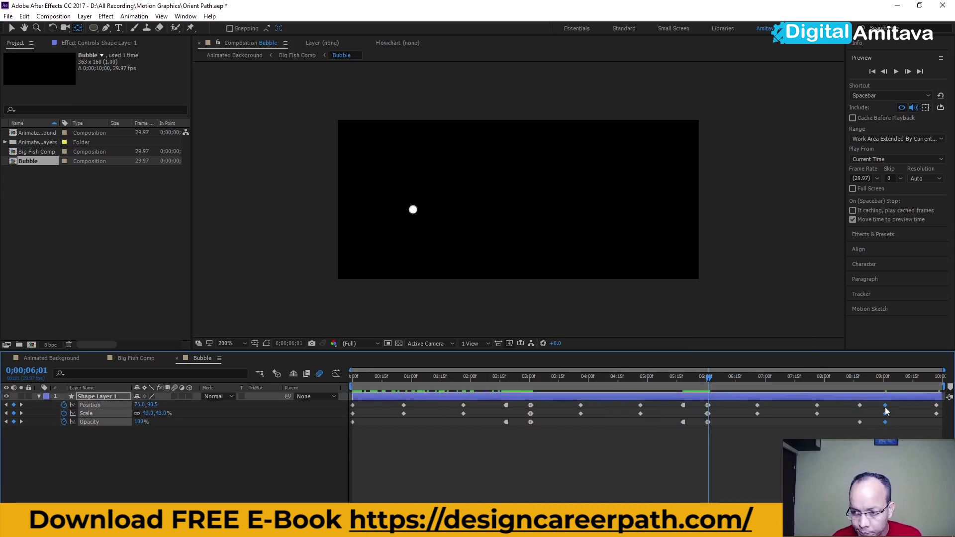
left_click(886, 384)
key("Page_Down")
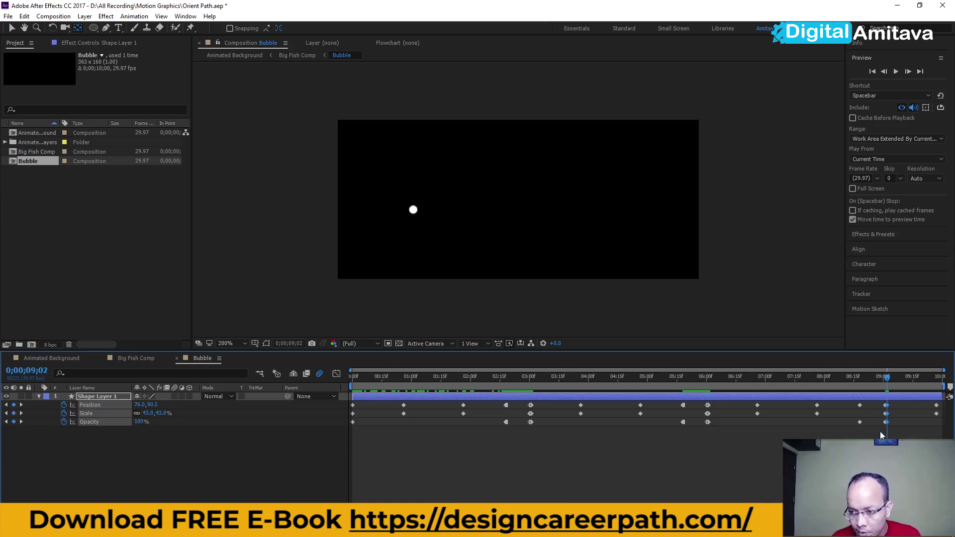
scroll(882, 430, "up", 5)
mouse_move(919, 436)
left_mouse_down()
mouse_move(905, 408)
mouse_move(708, 403)
left_mouse_up()
right_click(709, 404)
left_click(741, 352)
scroll(687, 434, "down", 5)
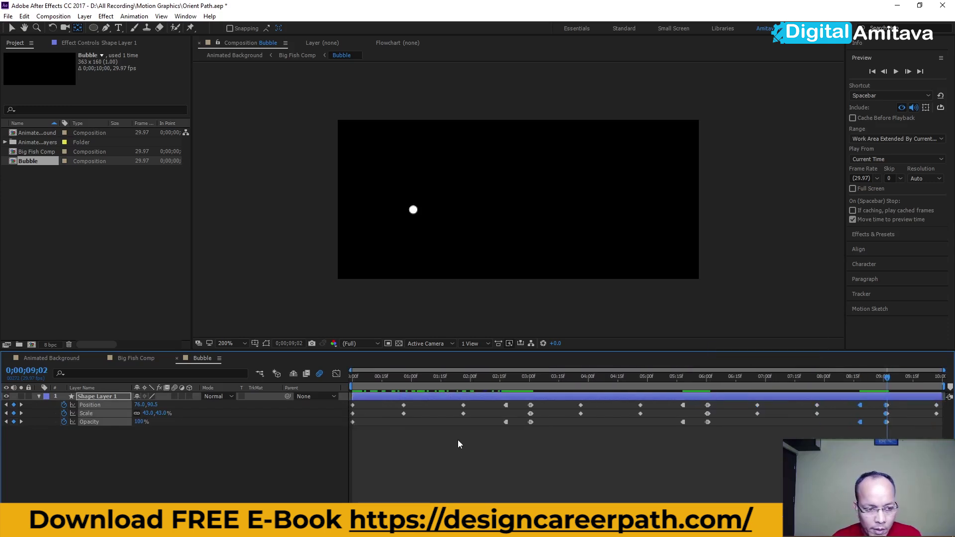
Step: Preview the Animated Background scene from its first frame
left_click(68, 361)
left_click(363, 379)
key("Home")
key("space")
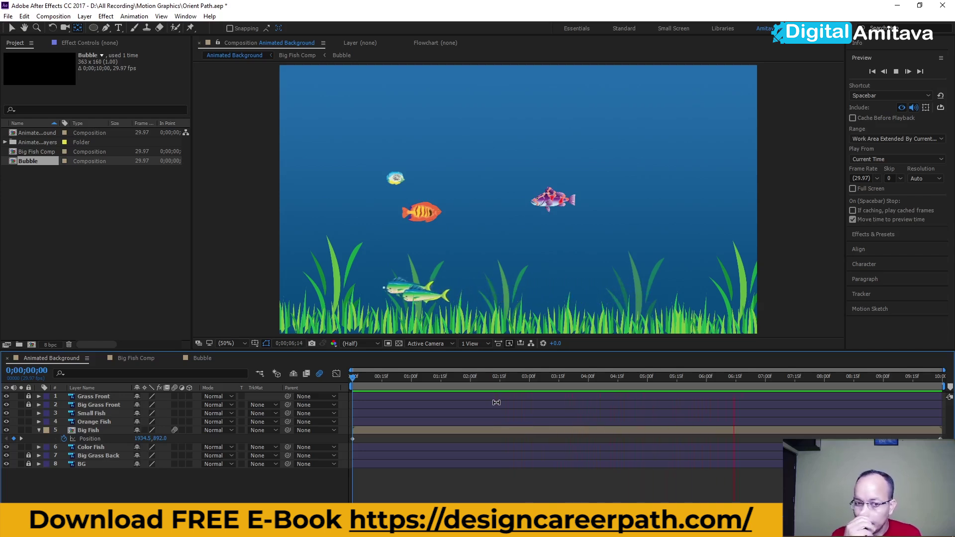
Step: Stop the preview, collapse Big Fish's properties, go to the first frame and lock the Big Fish layer
key("space")
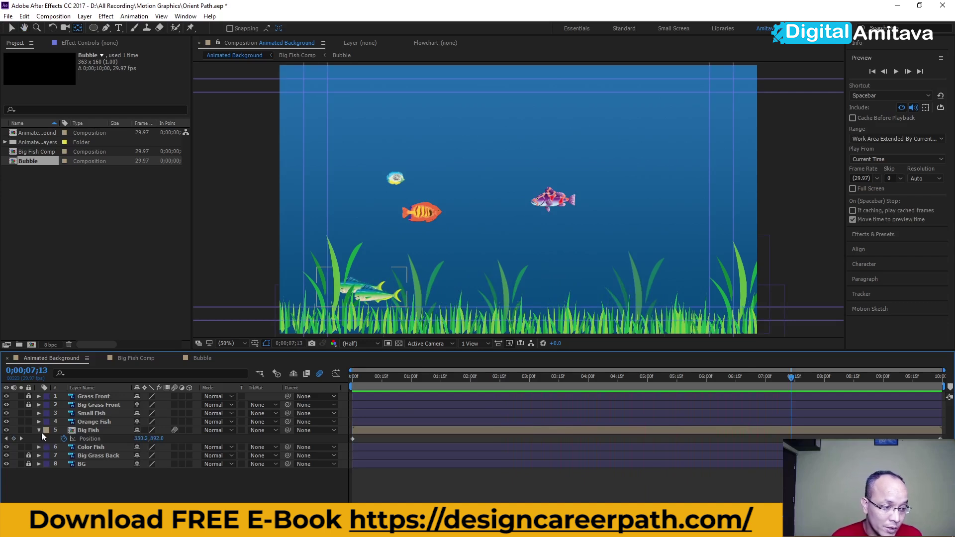
left_click(38, 430)
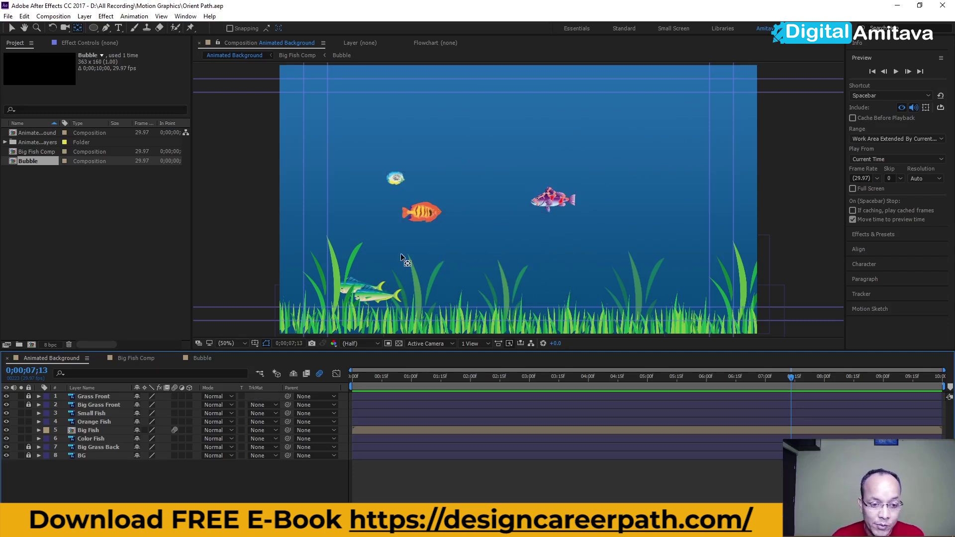
left_click(365, 378)
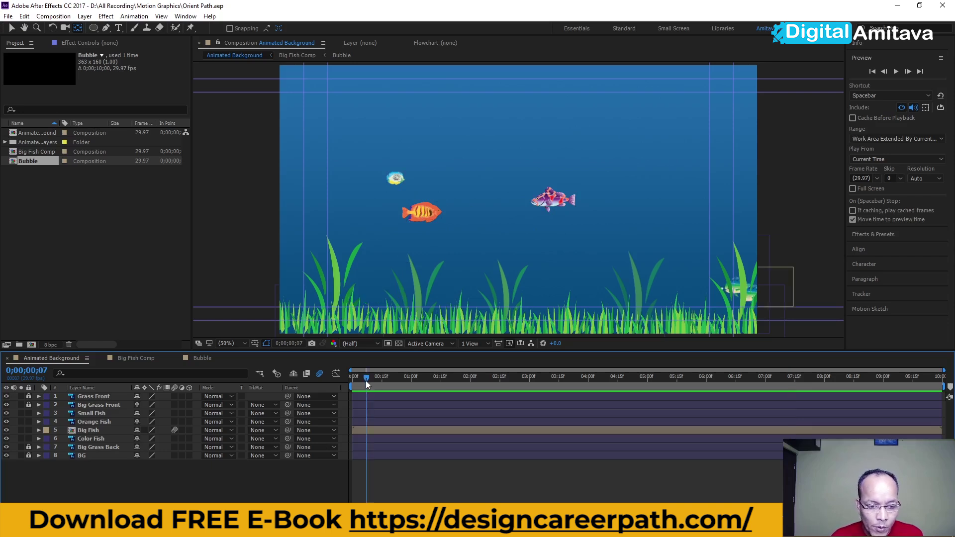
key("Home")
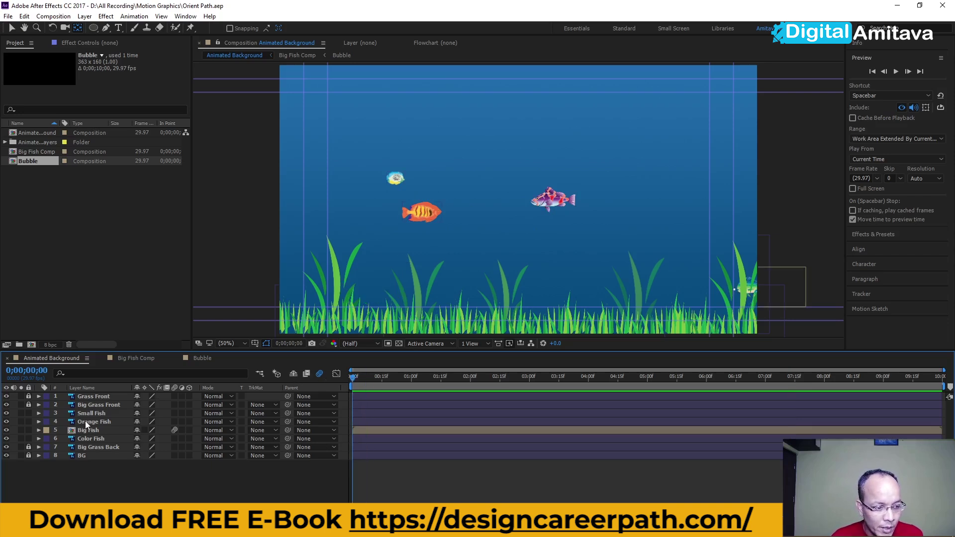
left_click(29, 430)
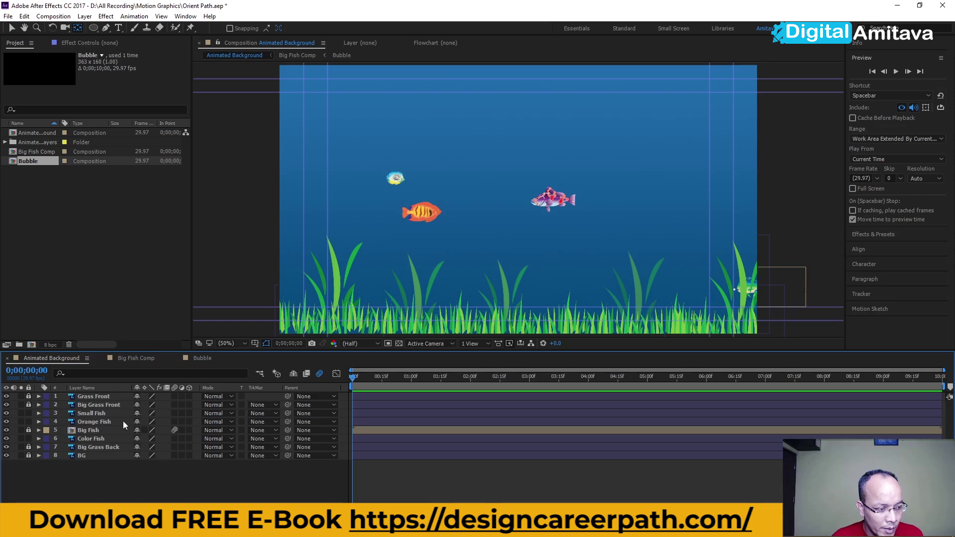
Step: Show Color Fish's Position property and center its anchor point on the fish
left_click(90, 438)
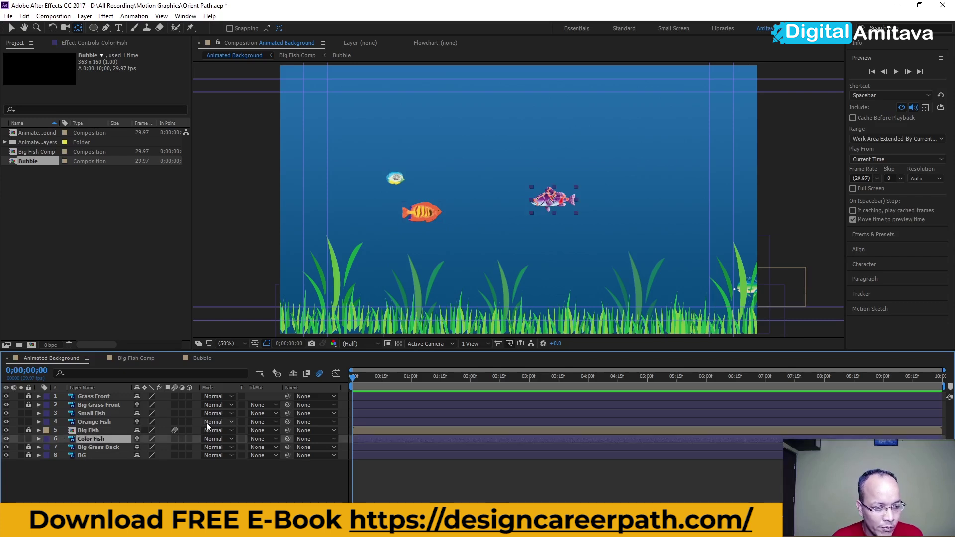
key("p")
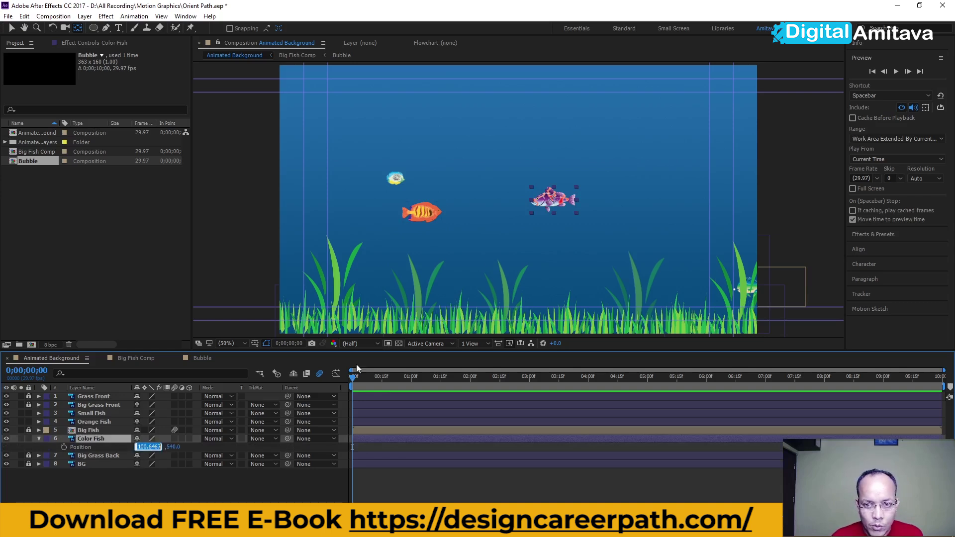
left_click(540, 199)
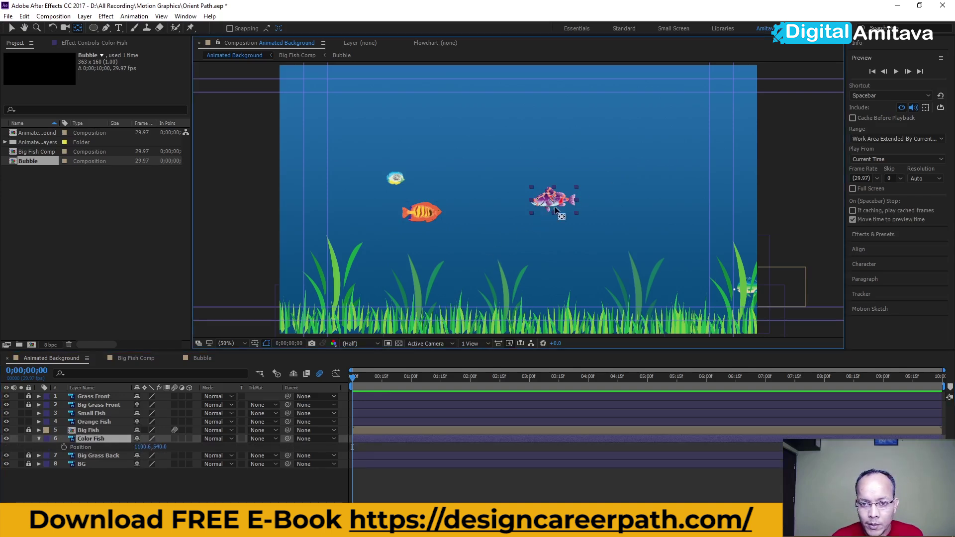
left_click_drag(555, 202, 658, 187)
left_click_drag(598, 195, 548, 203)
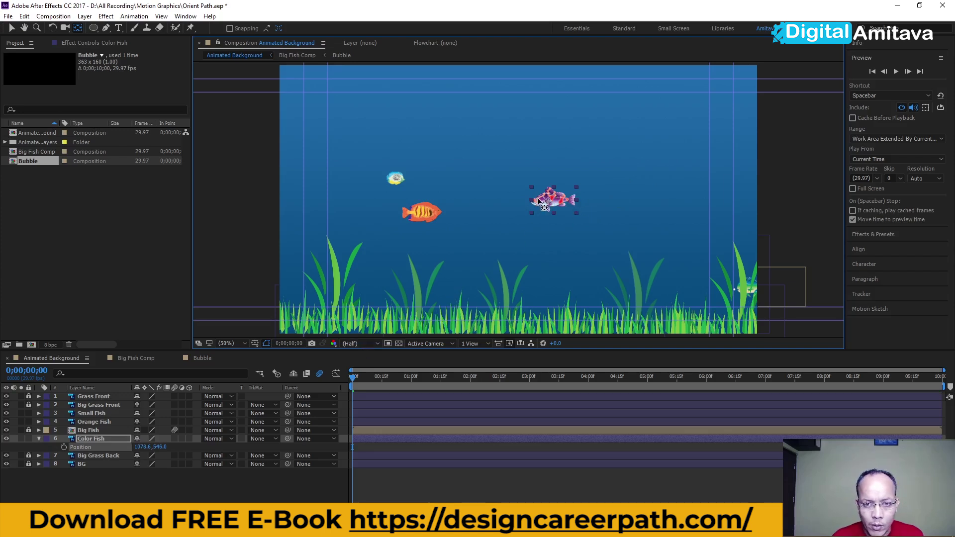
left_click_drag(144, 447, 188, 447)
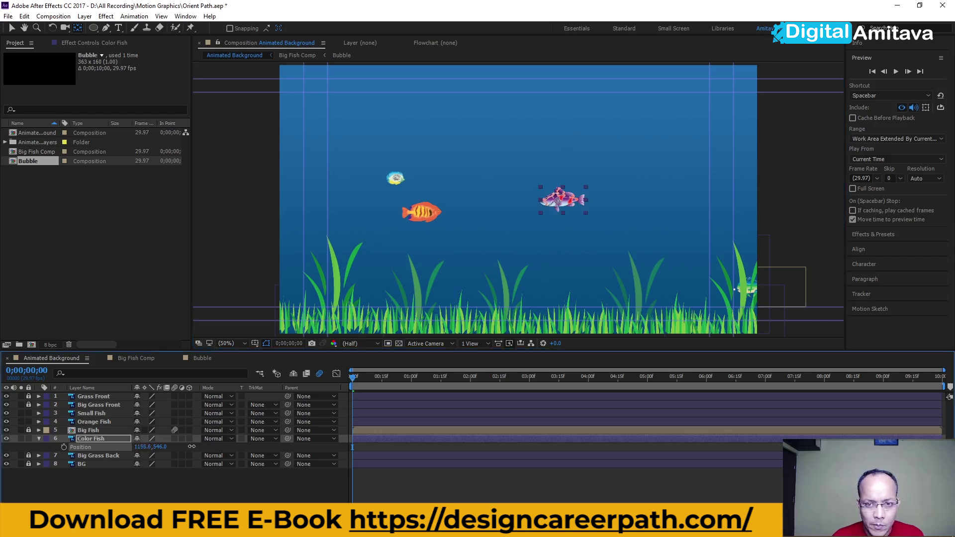
mouse_move(577, 201)
left_mouse_down()
mouse_move(589, 204)
mouse_move(580, 199)
left_mouse_up()
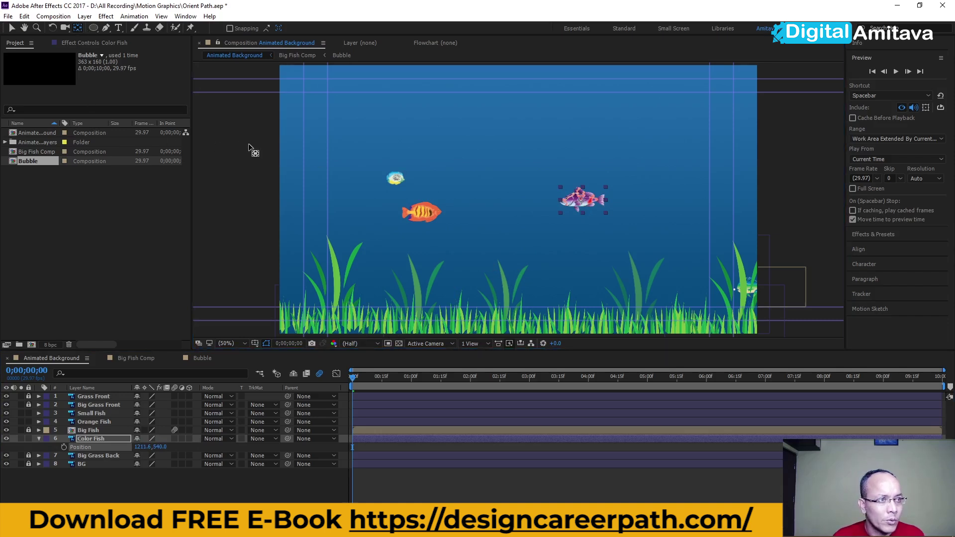
Step: Place Color Fish off-frame past the right edge as its starting position at frame 0
key("v")
left_click_drag(574, 202, 778, 107)
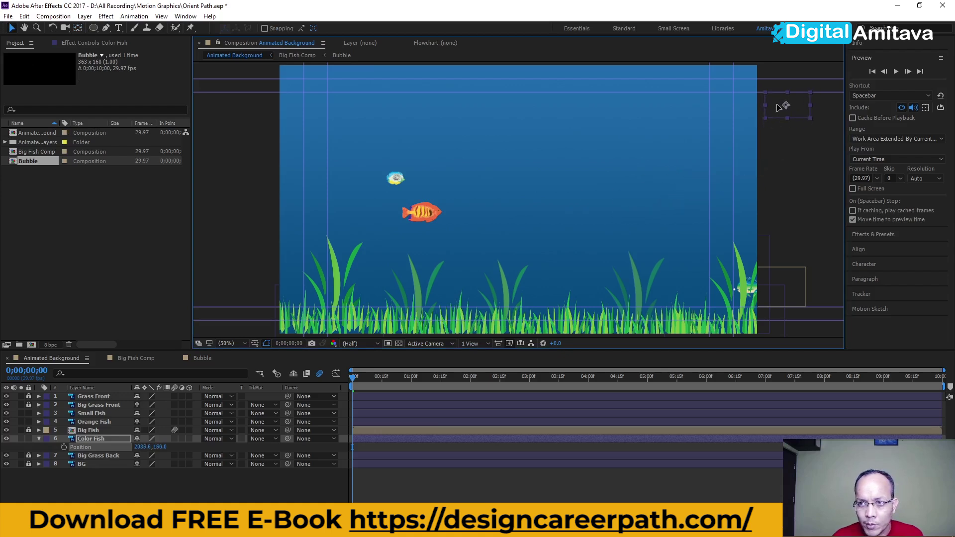
left_click_drag(356, 382, 442, 376)
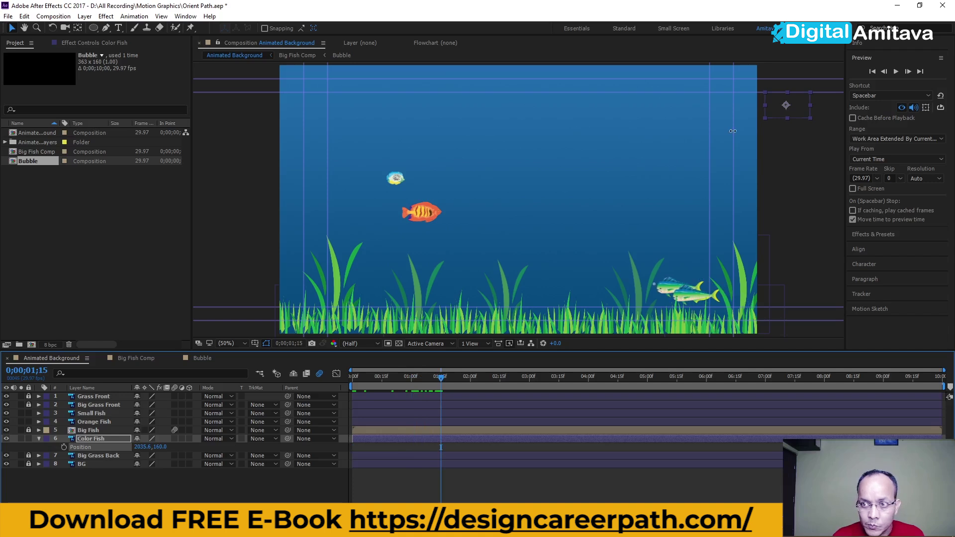
left_click_drag(779, 111, 787, 114)
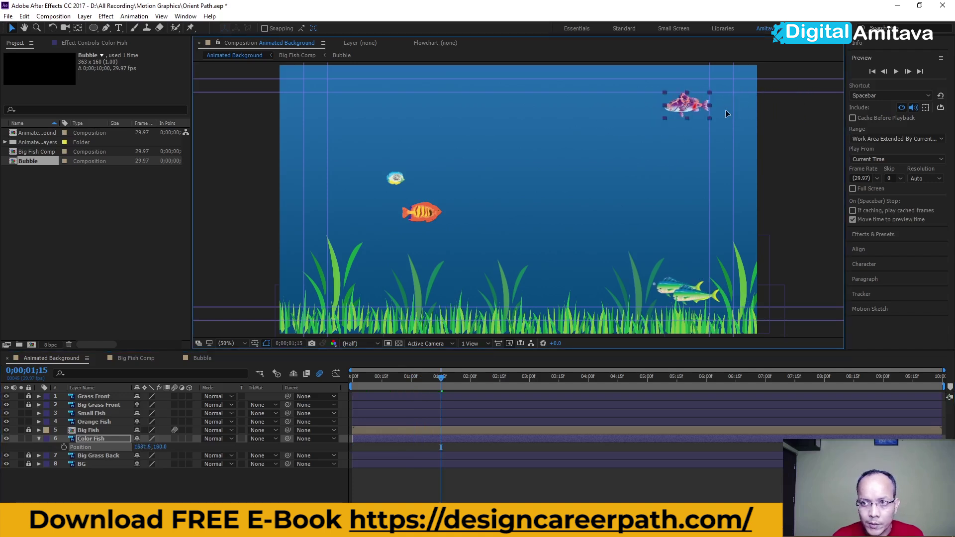
key("ctrl+z")
left_click_drag(440, 382, 350, 384)
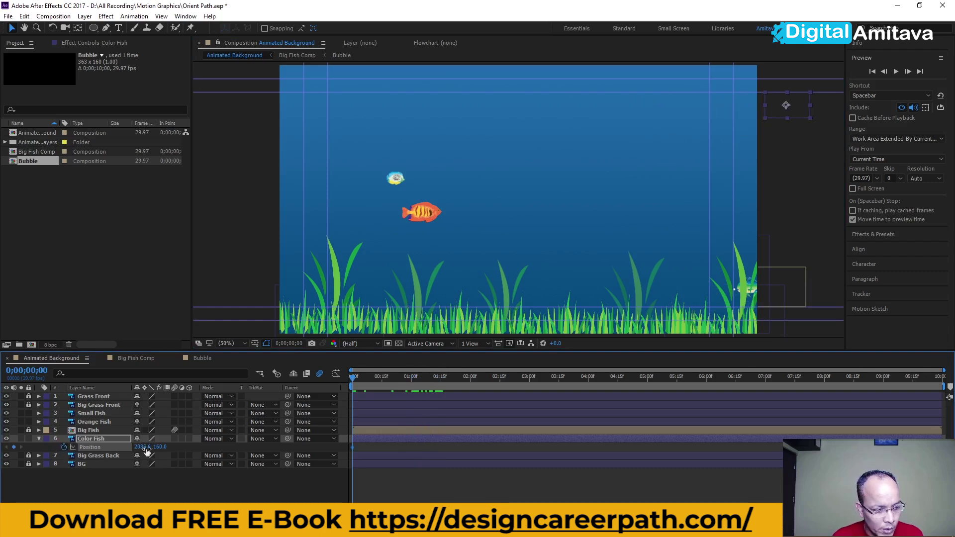
Step: At 1;16, move Color Fish off the left edge to -144.4,160 for its end keyframe
left_click(411, 380)
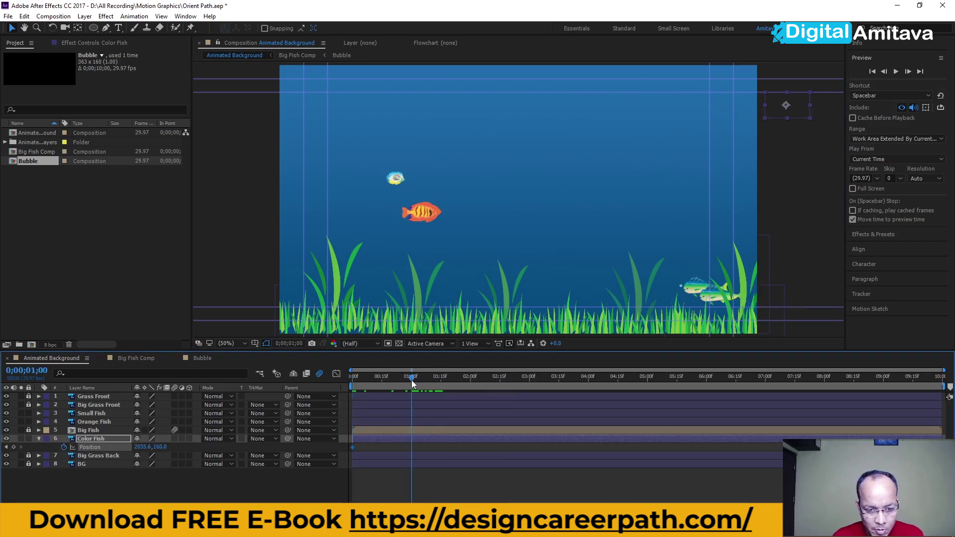
left_click(442, 380)
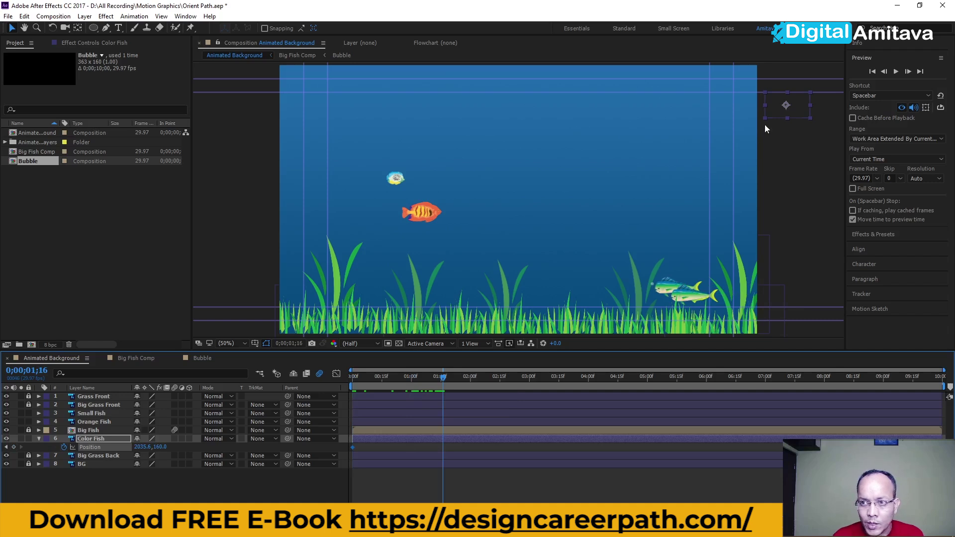
left_click_drag(785, 105, 230, 110)
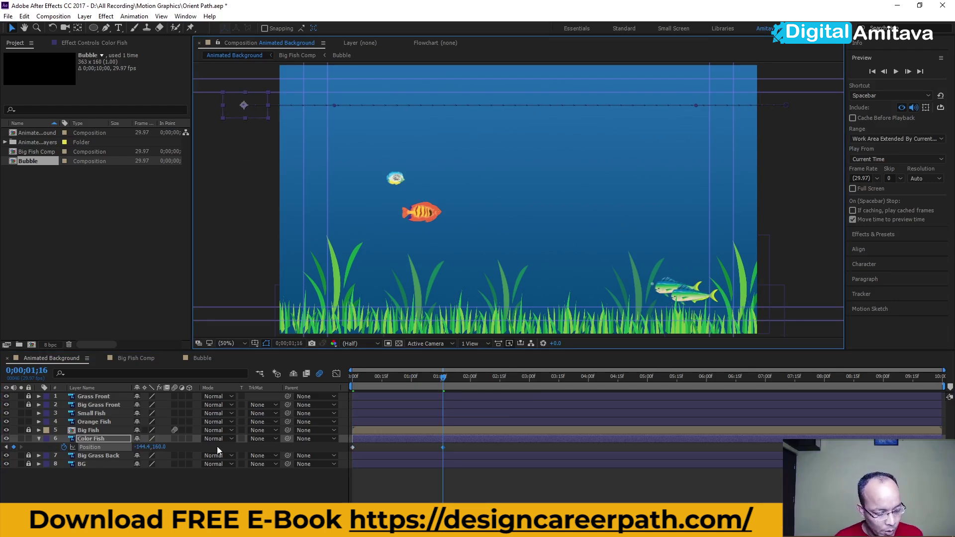
key("shift+s")
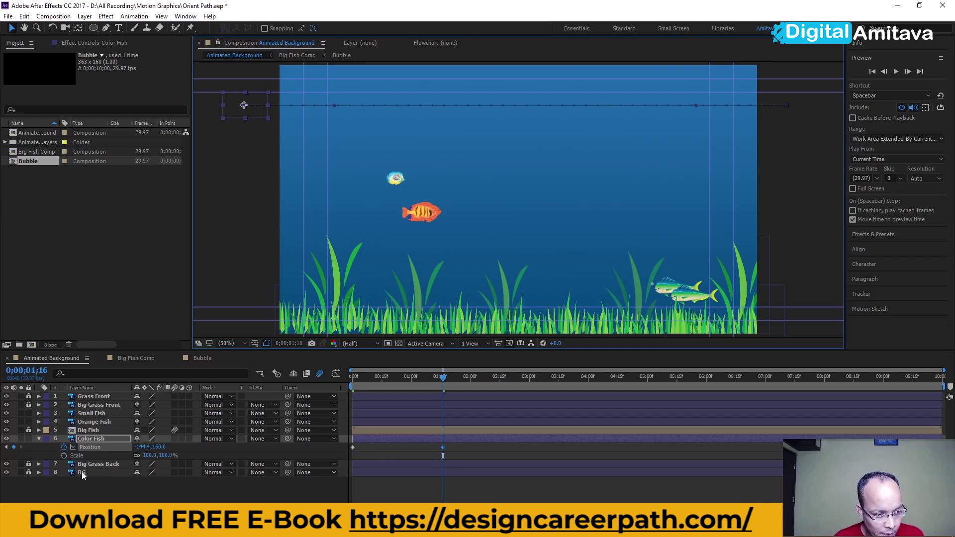
Step: Keyframe Color Fish's Scale at -100% on 1;16 and 100% one frame earlier at 1;15
left_click(65, 455)
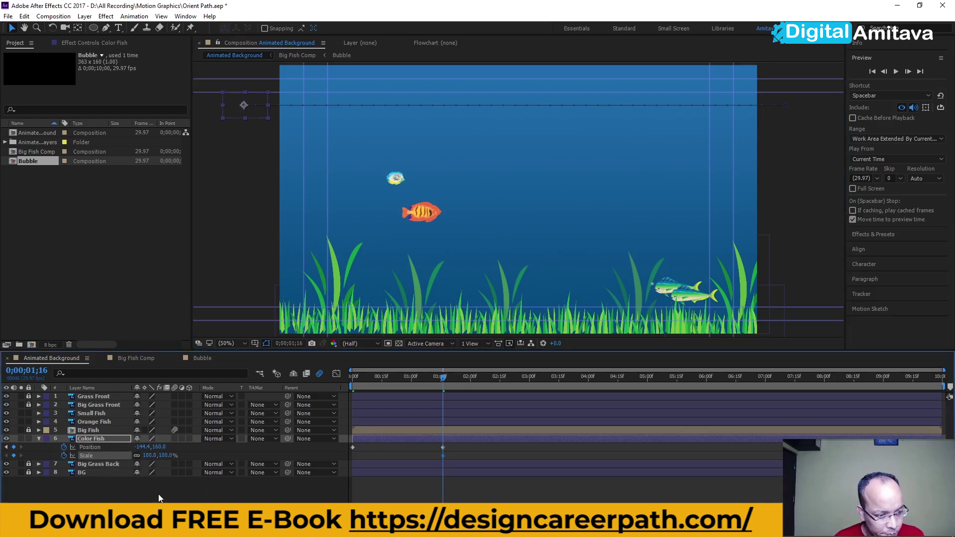
left_click(148, 455)
type("-100")
key("Return")
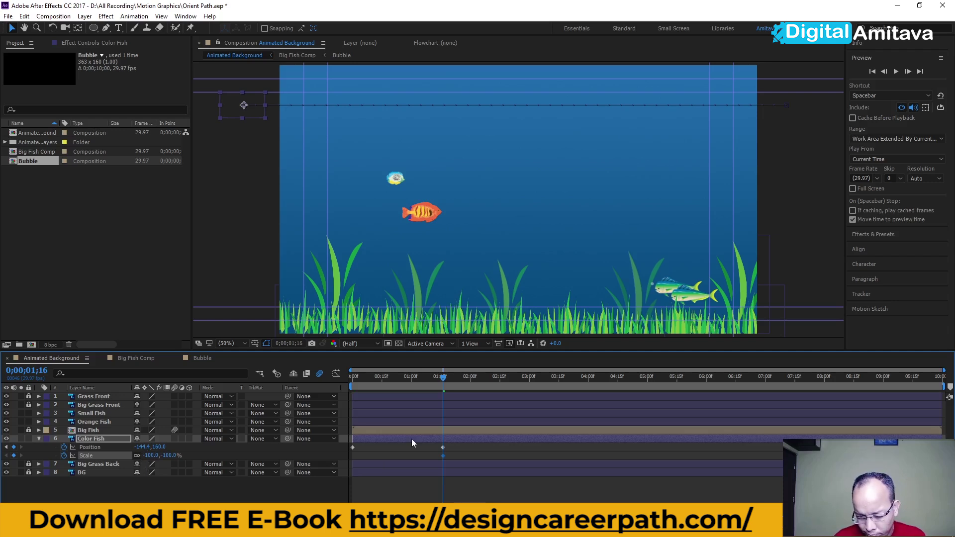
key("Page_Up")
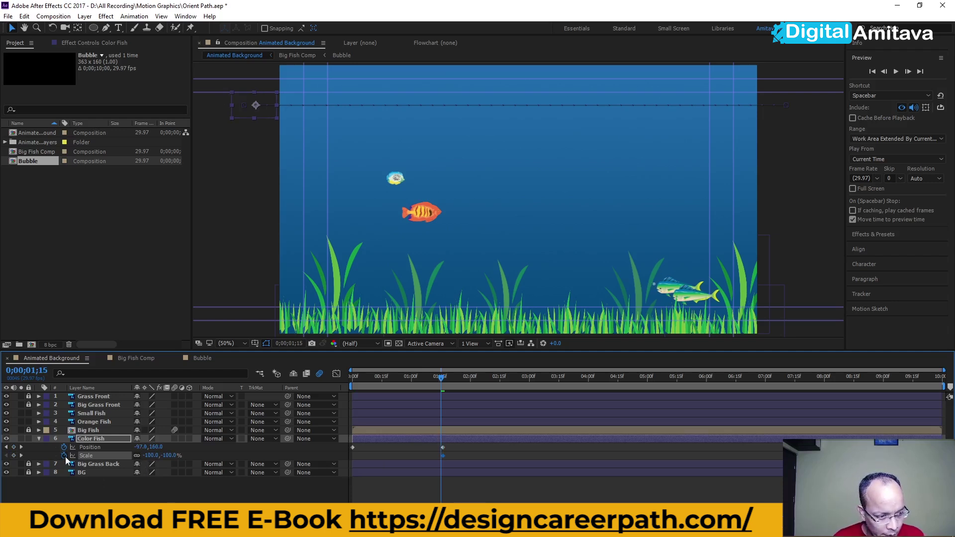
left_click(149, 455)
type("100")
key("Return")
left_click_drag(440, 386, 443, 384)
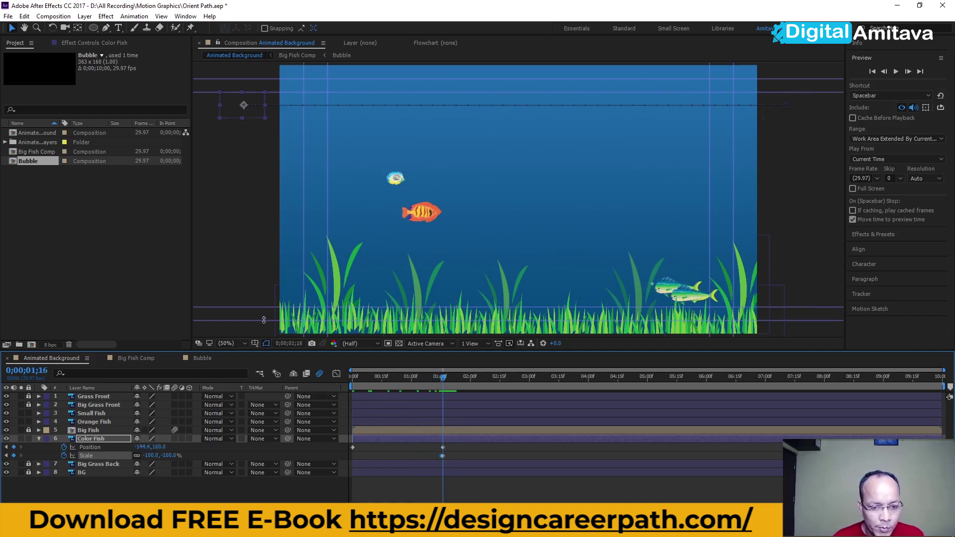
Step: At 3;00, move Color Fish past the right edge of the scene
left_click_drag(444, 379, 530, 377)
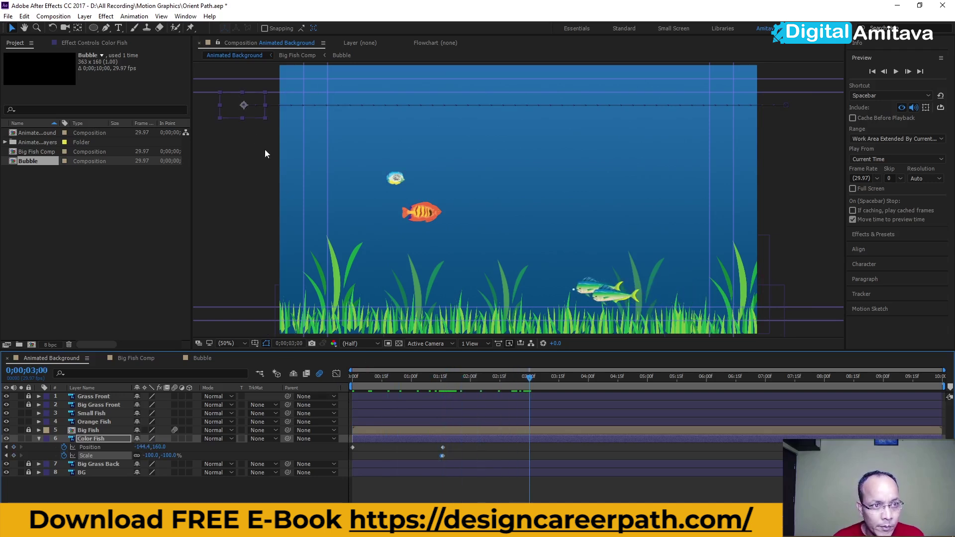
left_click_drag(230, 112, 531, 168)
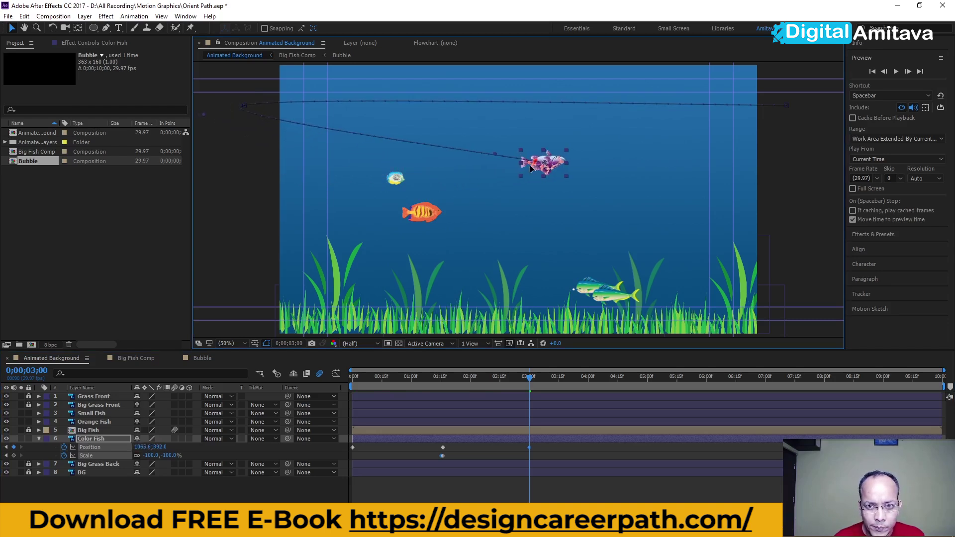
left_click_drag(530, 168, 637, 186)
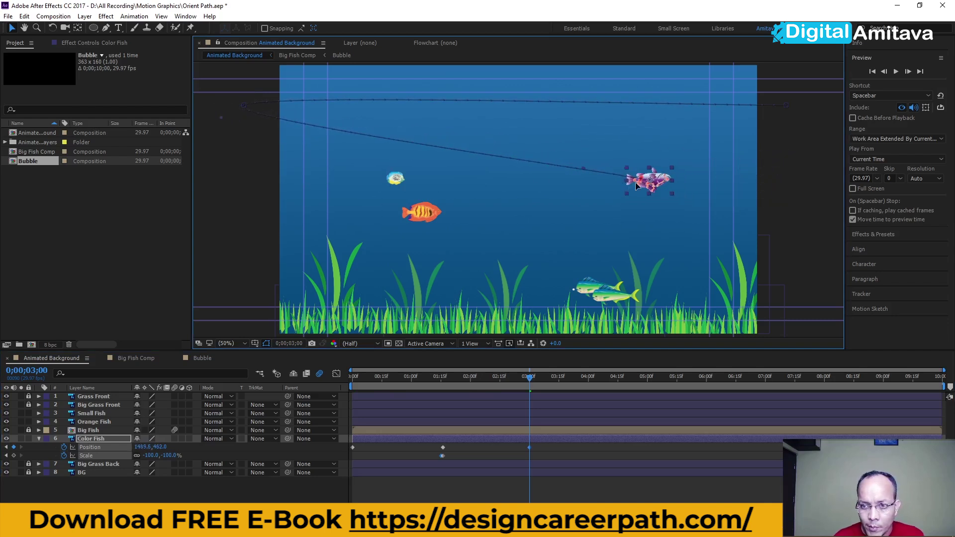
left_click(668, 181)
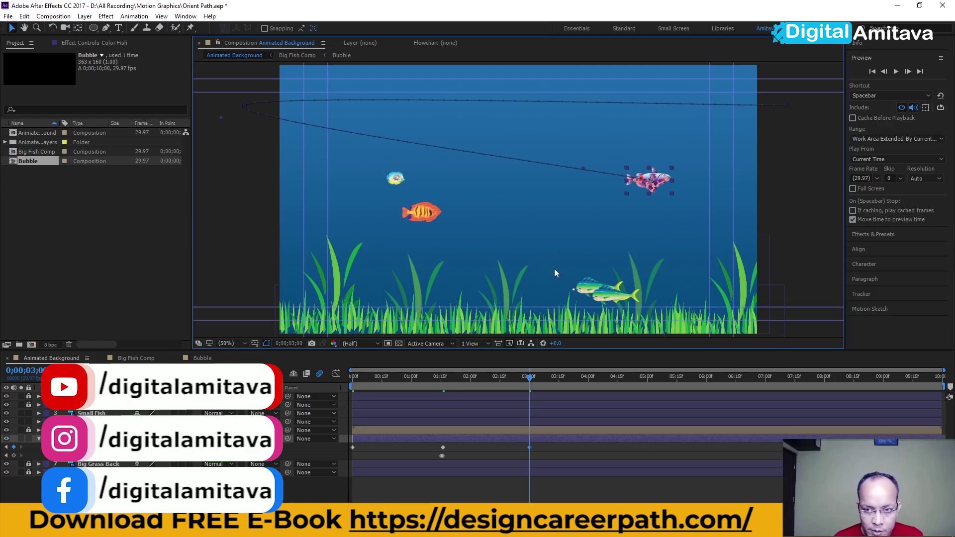
left_click_drag(657, 187, 800, 189)
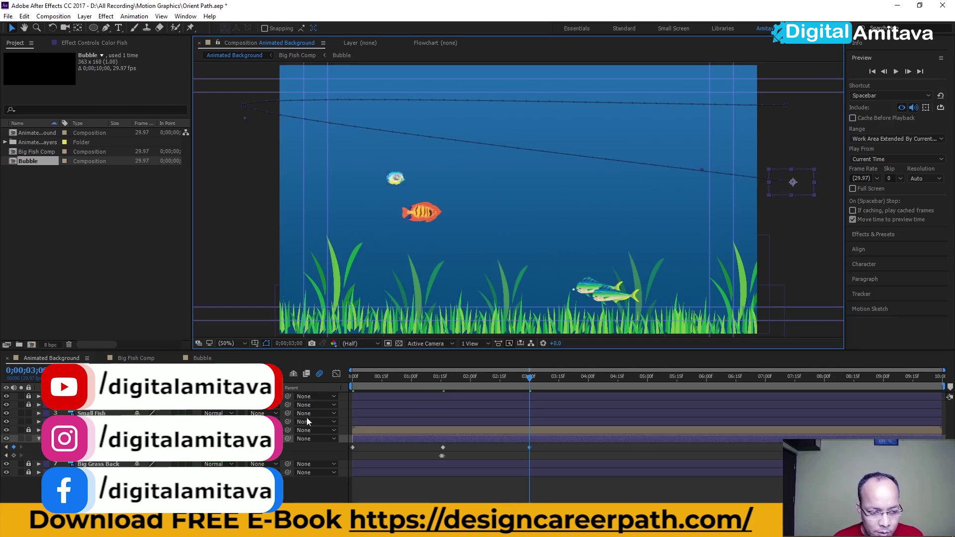
Step: Change the flipped Scale keyframe to -100, 100% and preview from the start
key("Page_Up")
left_click_drag(473, 387, 444, 396)
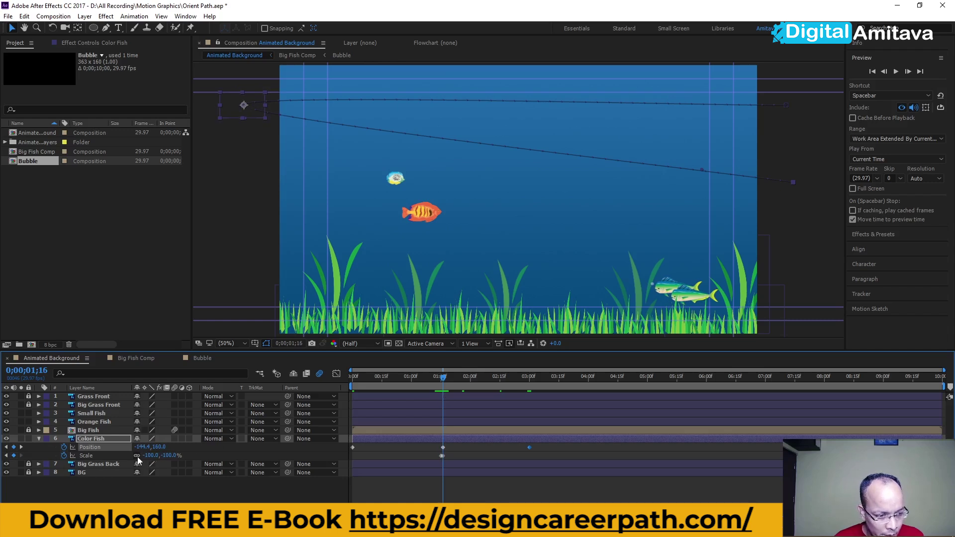
type("1")
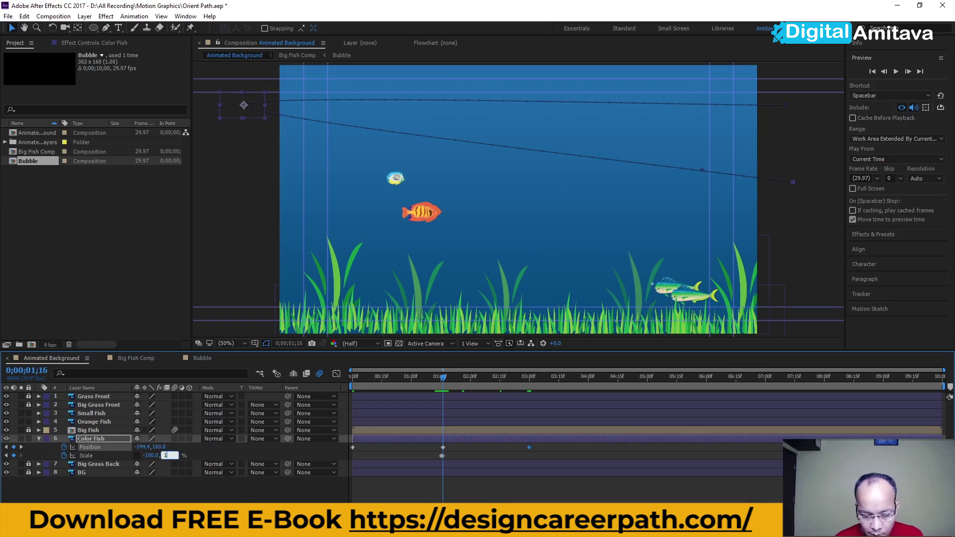
type("00")
key("Return")
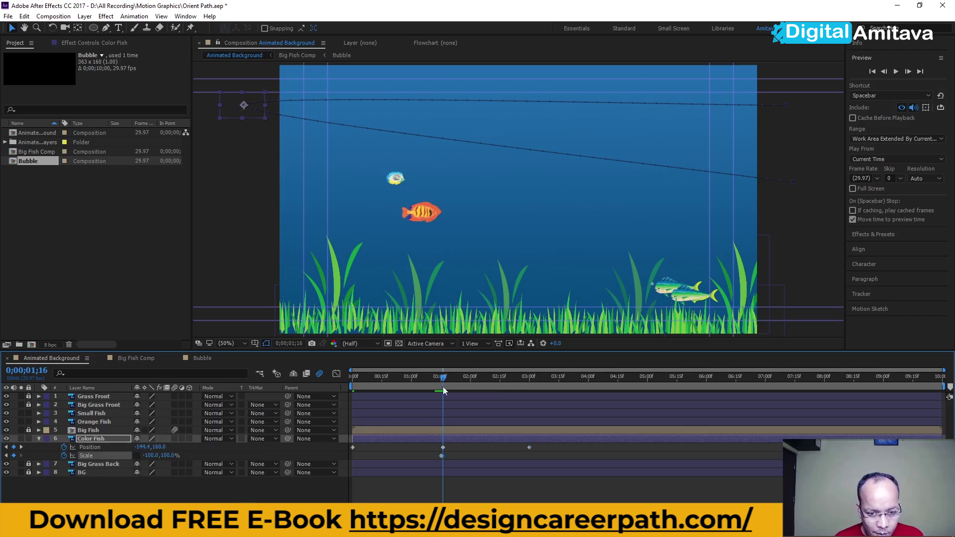
left_click_drag(443, 381, 313, 380)
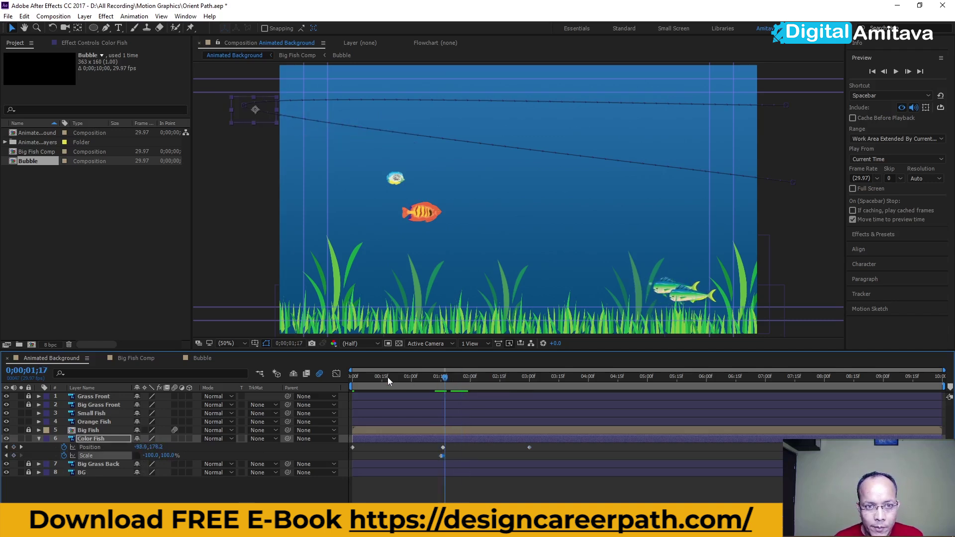
left_click(240, 268)
key("space")
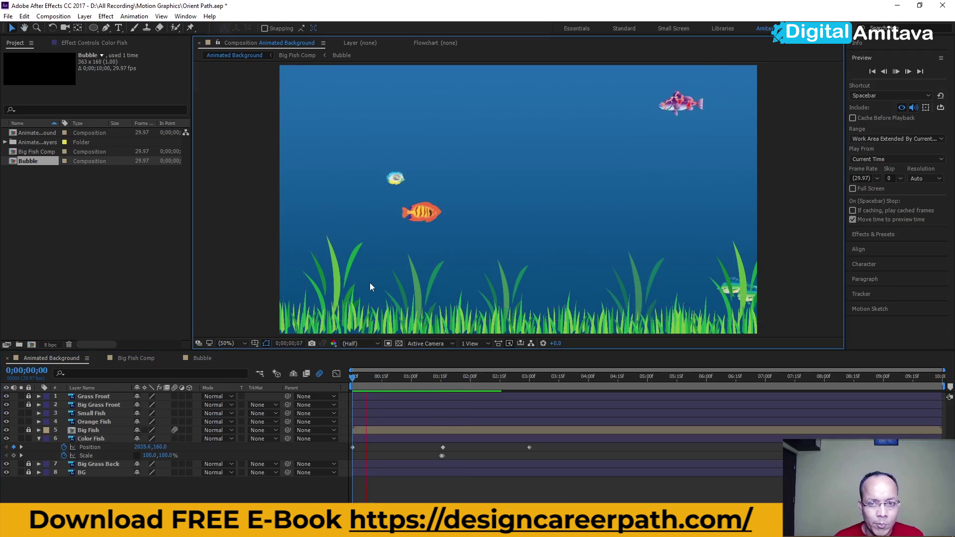
Step: Turn on Motion Blur for Color Fish and preview it from the start
key("space")
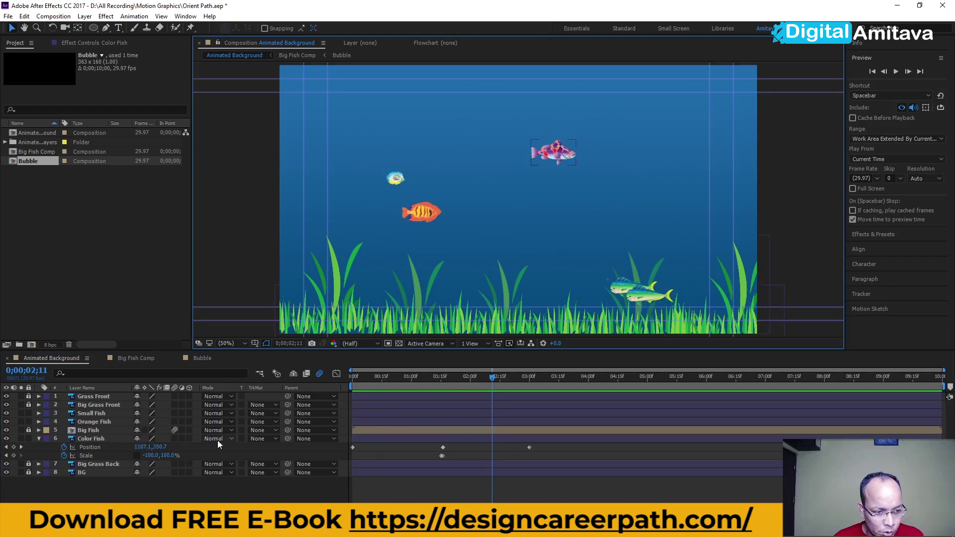
left_click(174, 438)
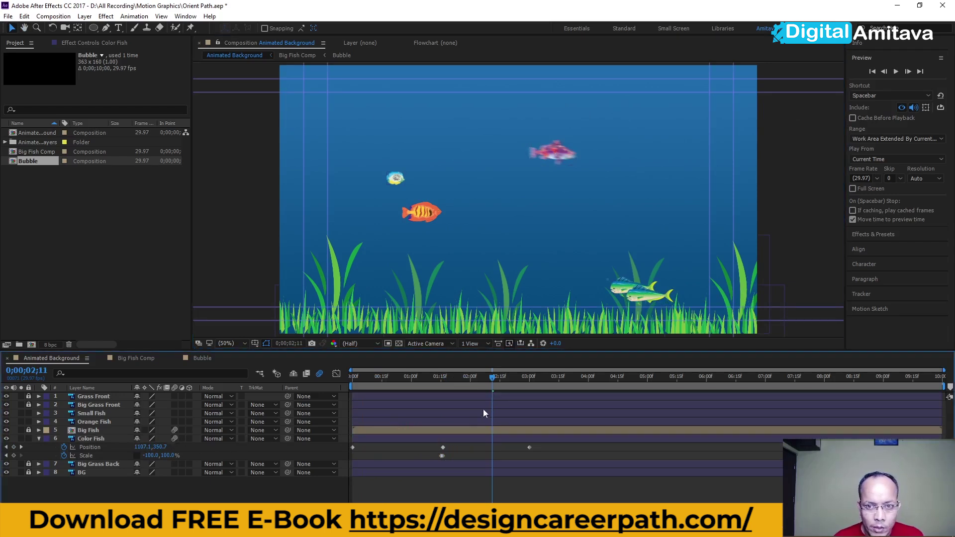
left_click_drag(493, 381, 321, 396)
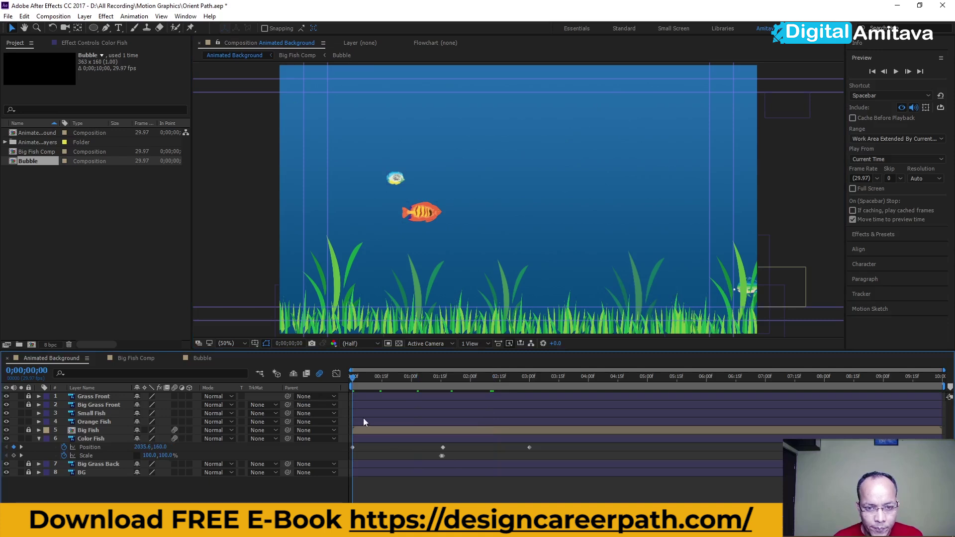
key("space")
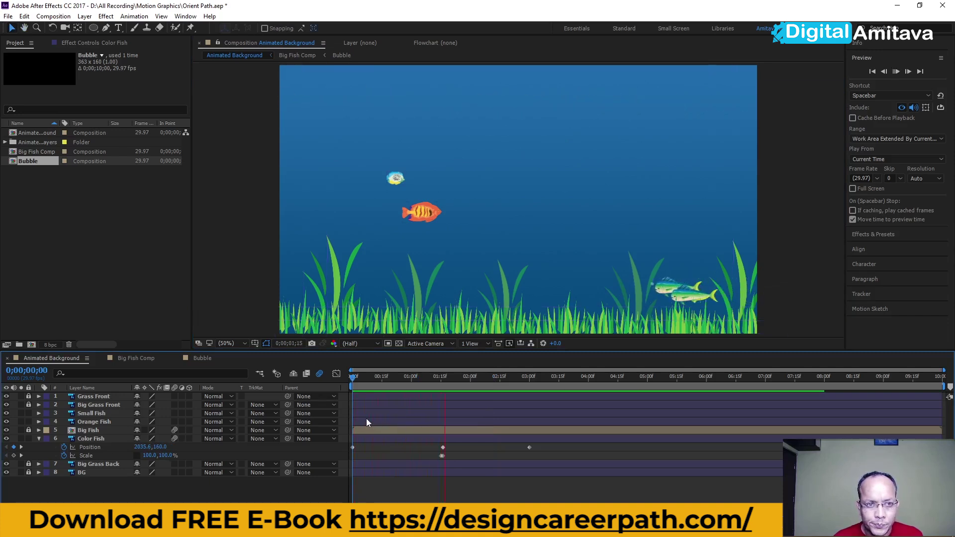
key("space")
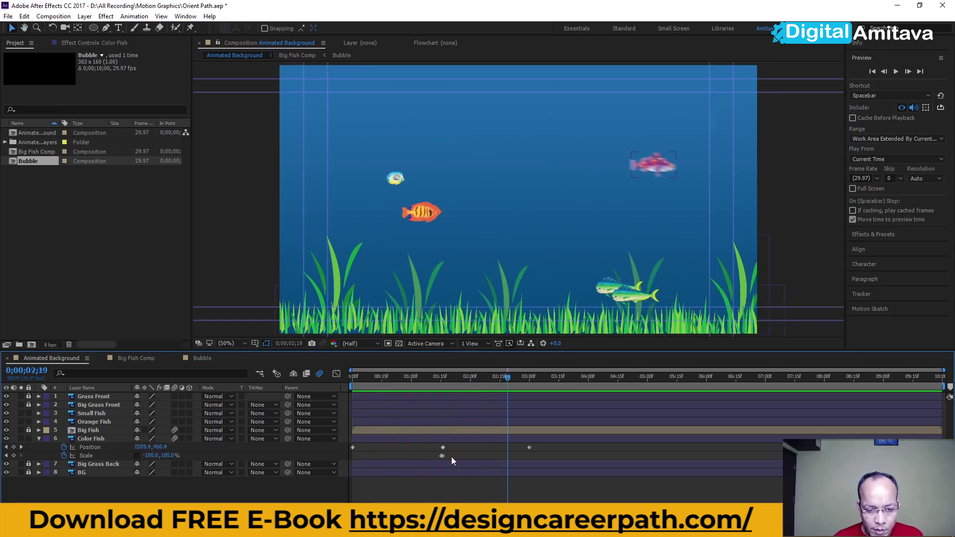
Step: Move Color Fish's later keyframes to about 5;00 and preview the slower return swim
mouse_move(552, 455)
left_mouse_down()
mouse_move(434, 446)
mouse_move(644, 449)
left_mouse_up()
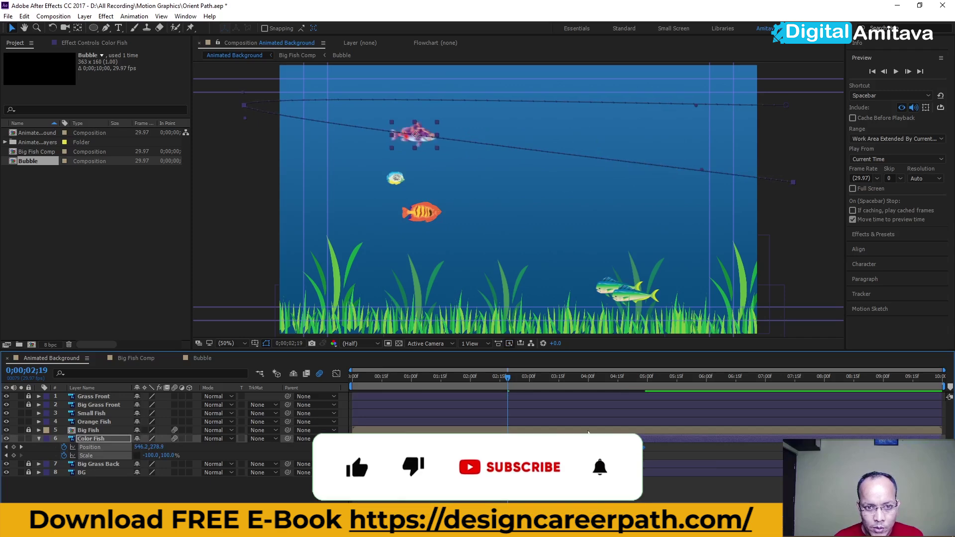
left_click(503, 387)
key("Home")
key("space")
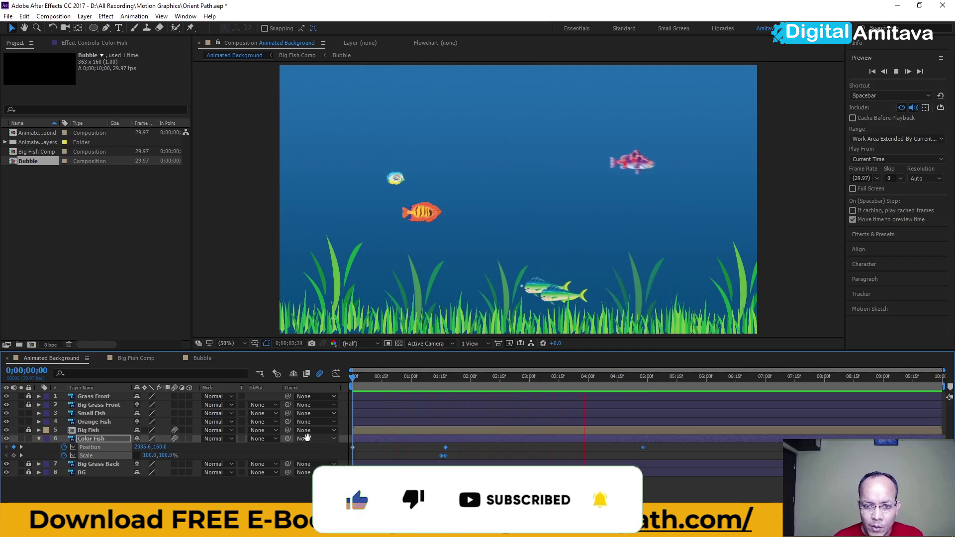
key("space")
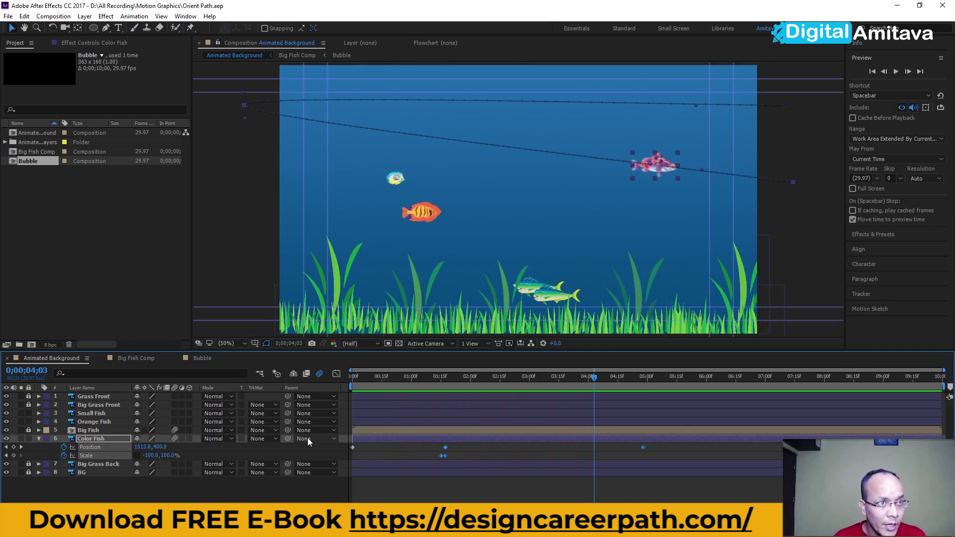
key("space")
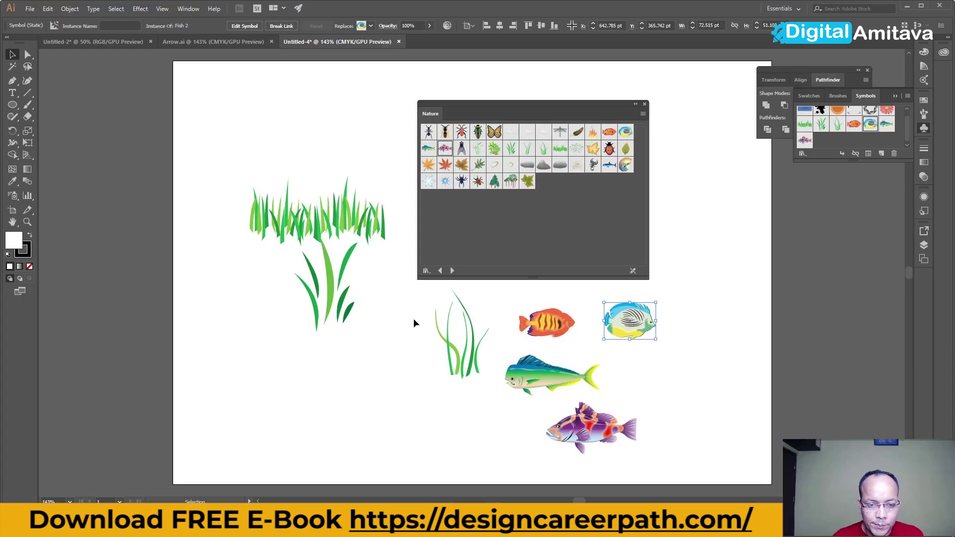
Step: Select the wavy line in Untitled-2 with Direct Selection, then return to the Selection tool
left_click(79, 42)
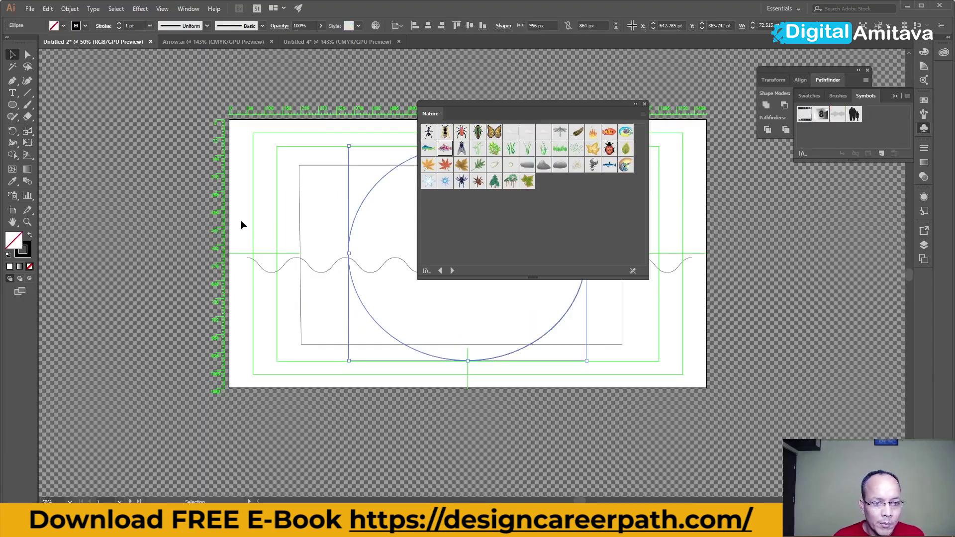
left_click(288, 265)
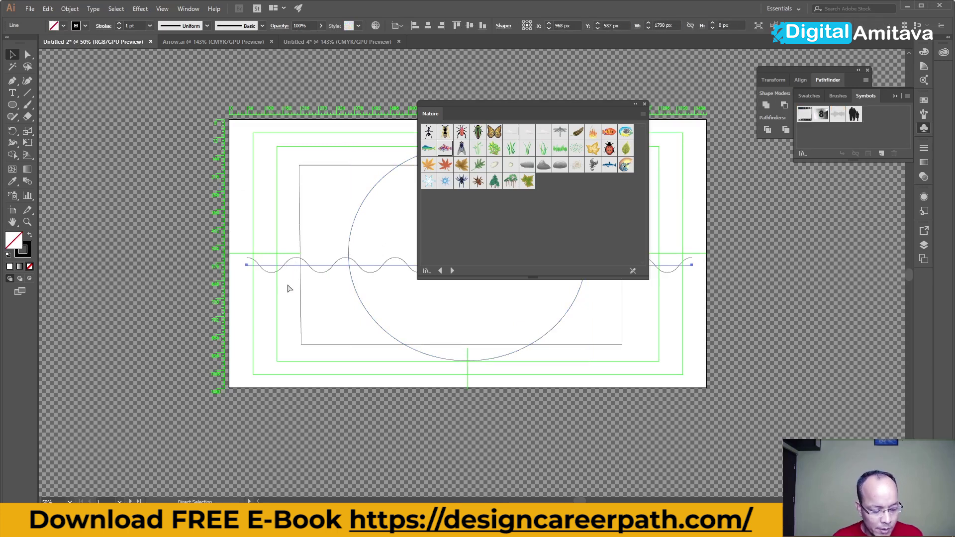
key("v")
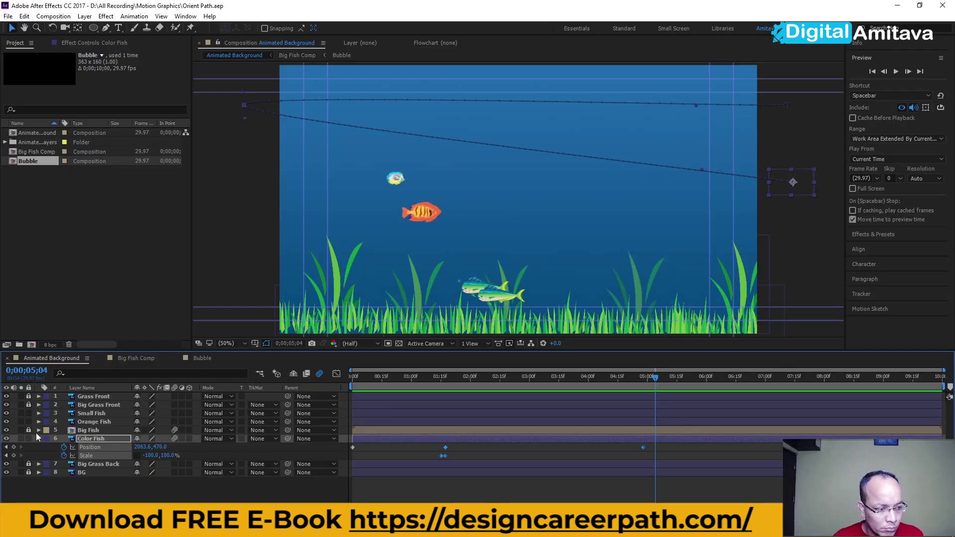
Step: Lock Color Fish and move Orange Fish off the scene's left edge
left_click(28, 438)
left_click(38, 438)
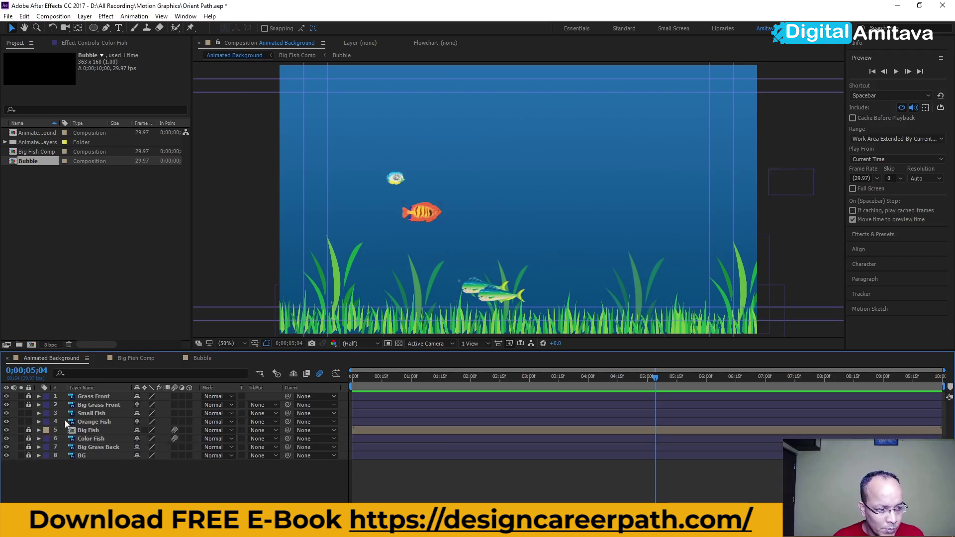
left_click(85, 422)
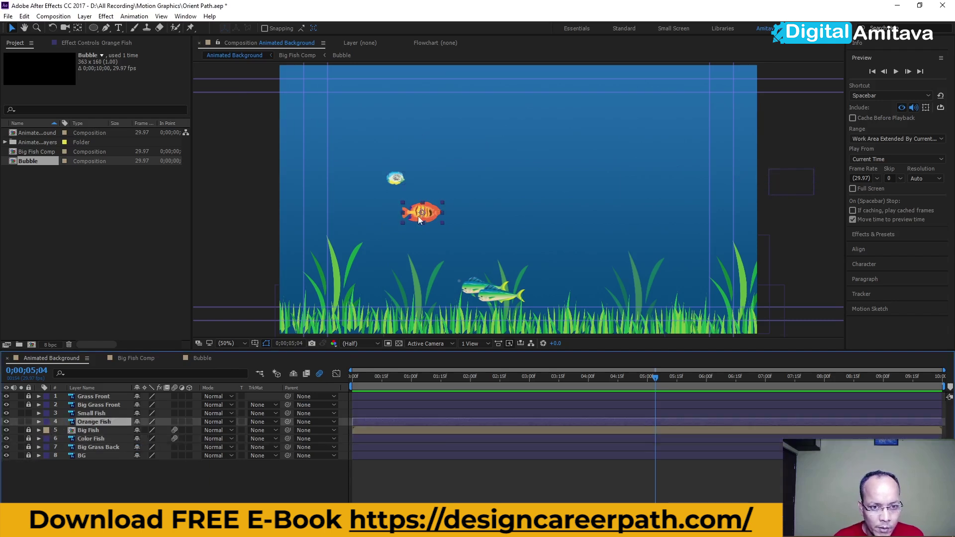
left_click_drag(419, 220, 240, 217)
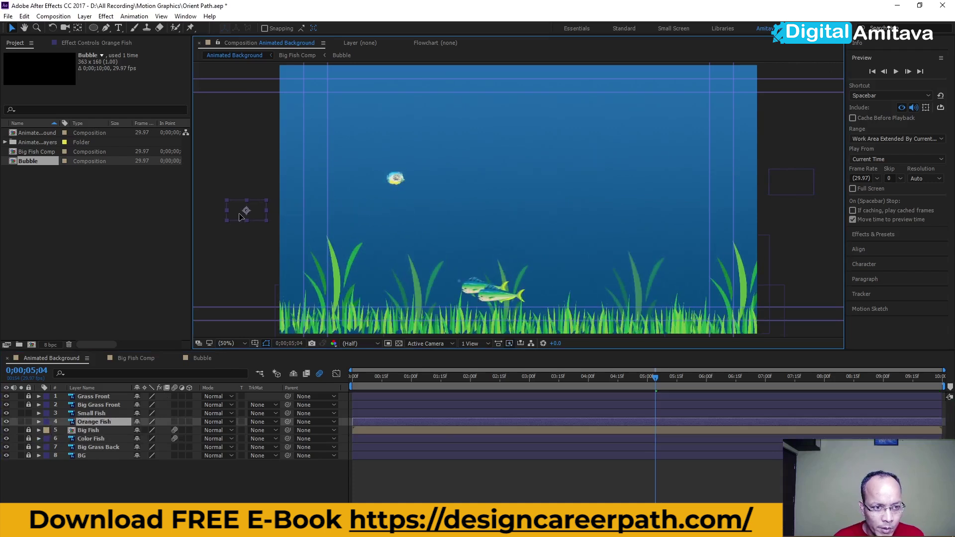
Step: Paste the wavy path into Orange Fish's Position at 0;00 and stretch its keyframes across the timeline
key("p")
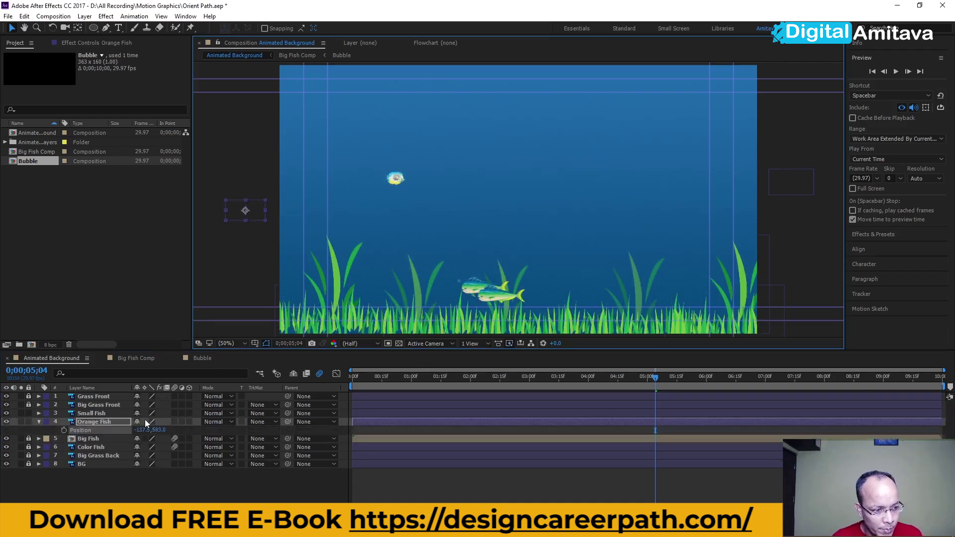
key("ctrl+v")
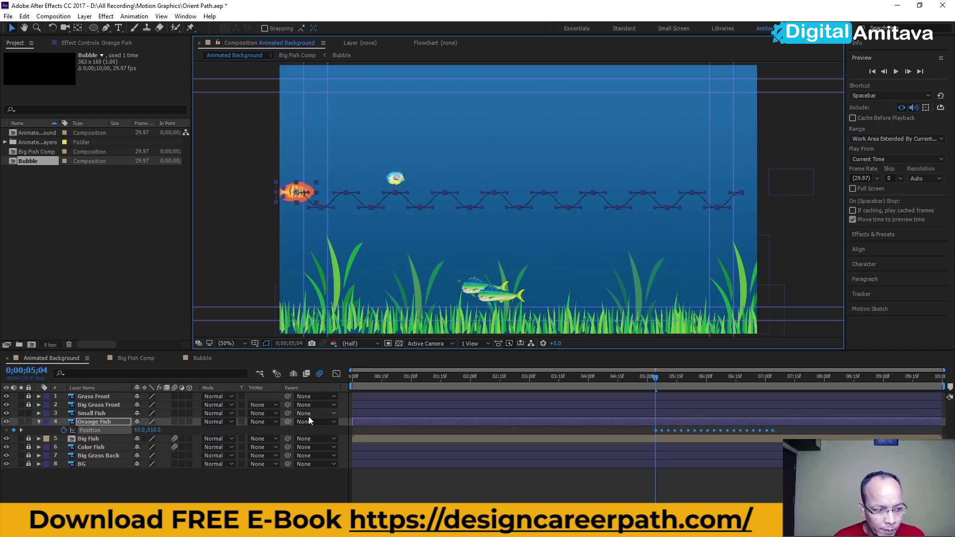
key("ctrl+z")
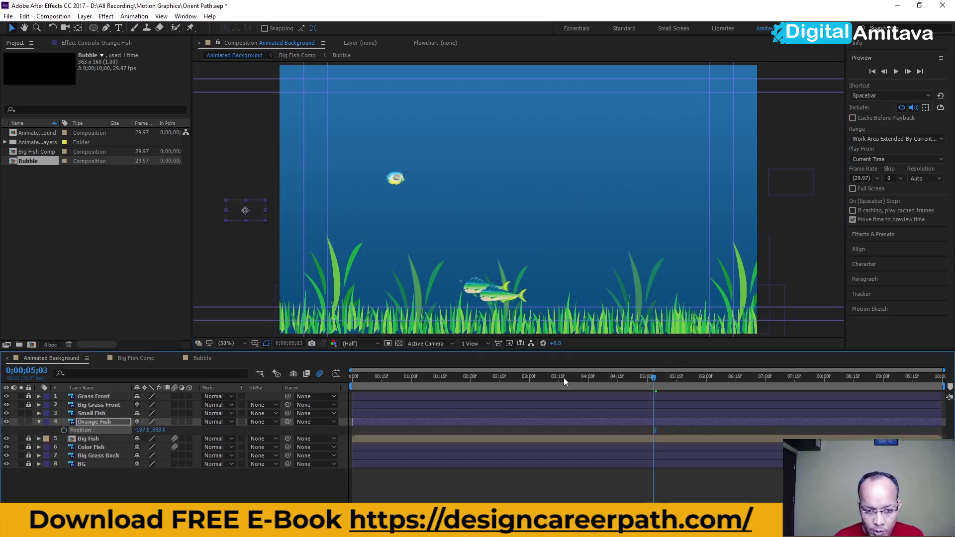
key("Home")
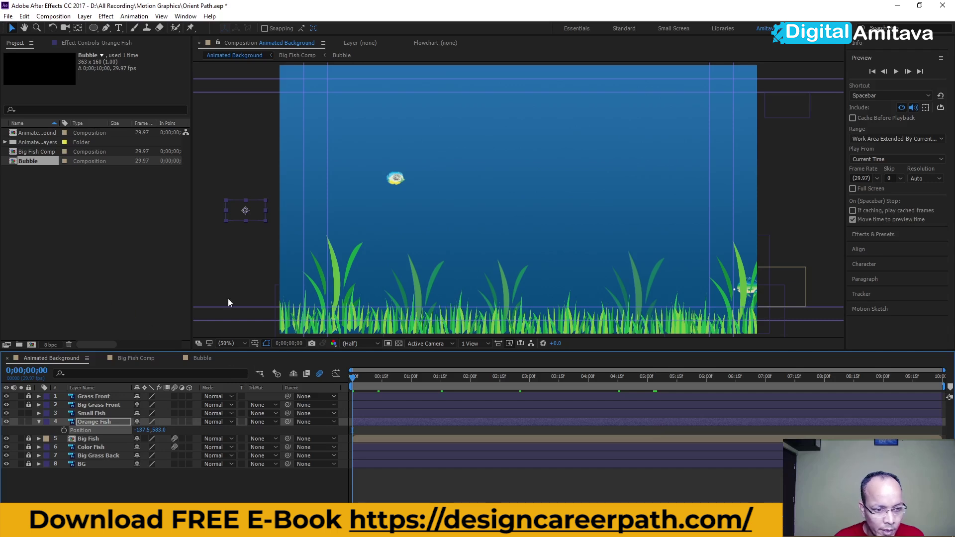
key("ctrl+v")
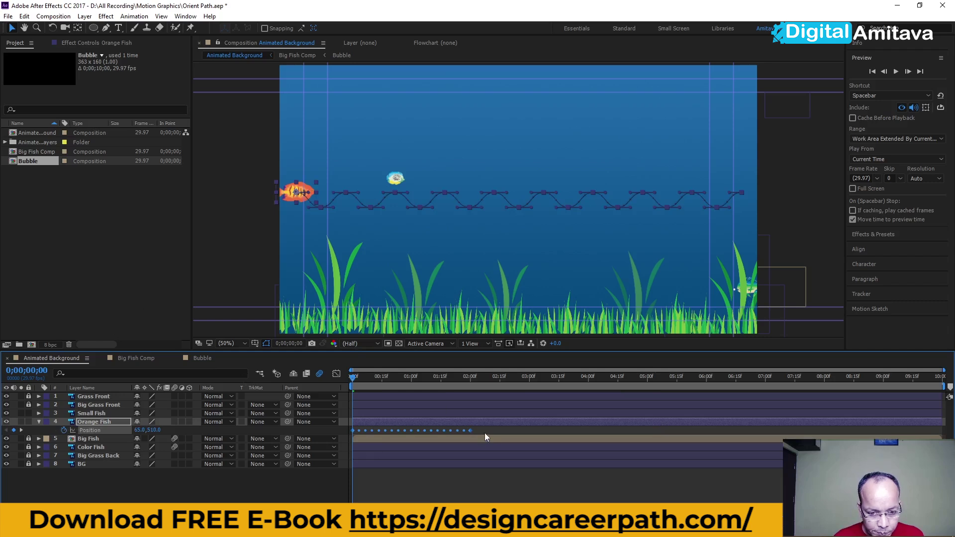
left_click_drag(470, 431, 941, 431)
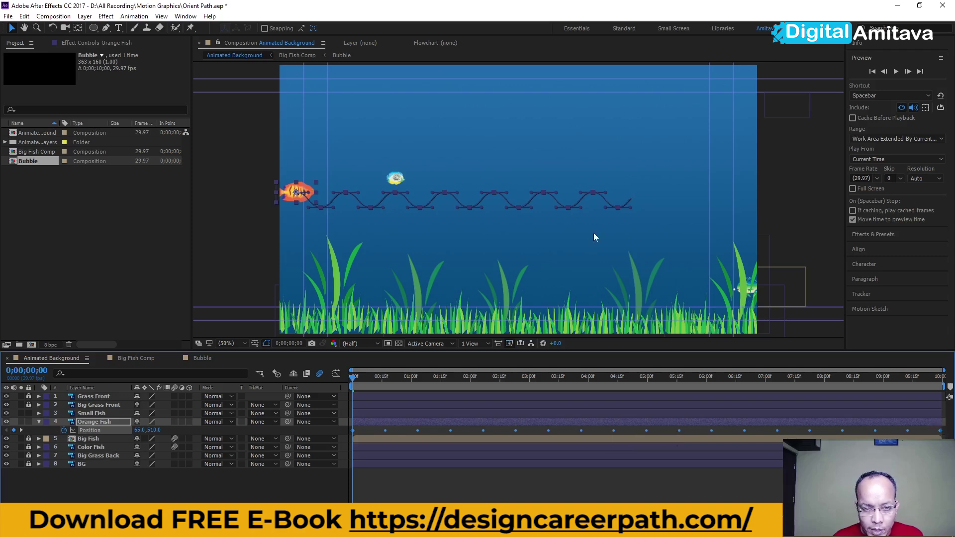
mouse_move(352, 381)
left_mouse_down()
mouse_move(870, 386)
mouse_move(632, 400)
left_mouse_up()
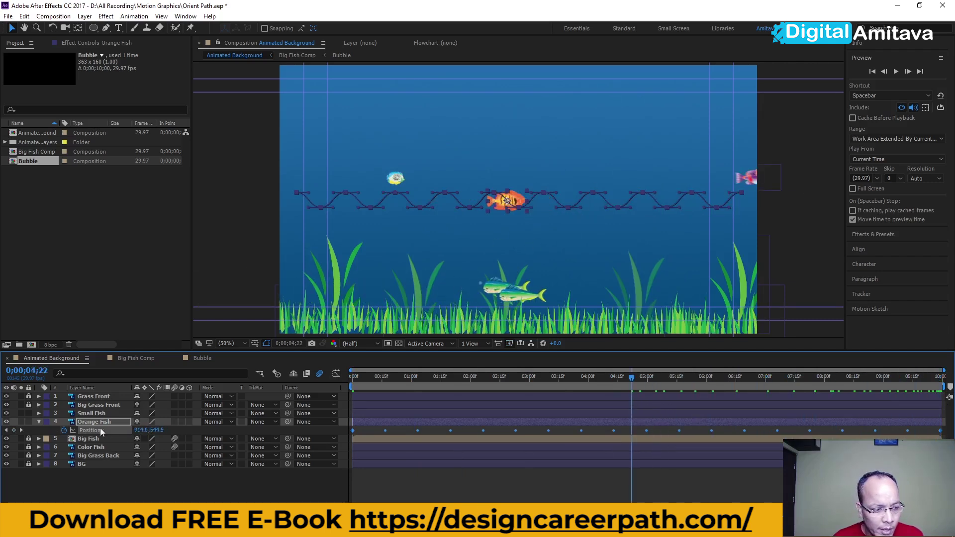
left_click(80, 17)
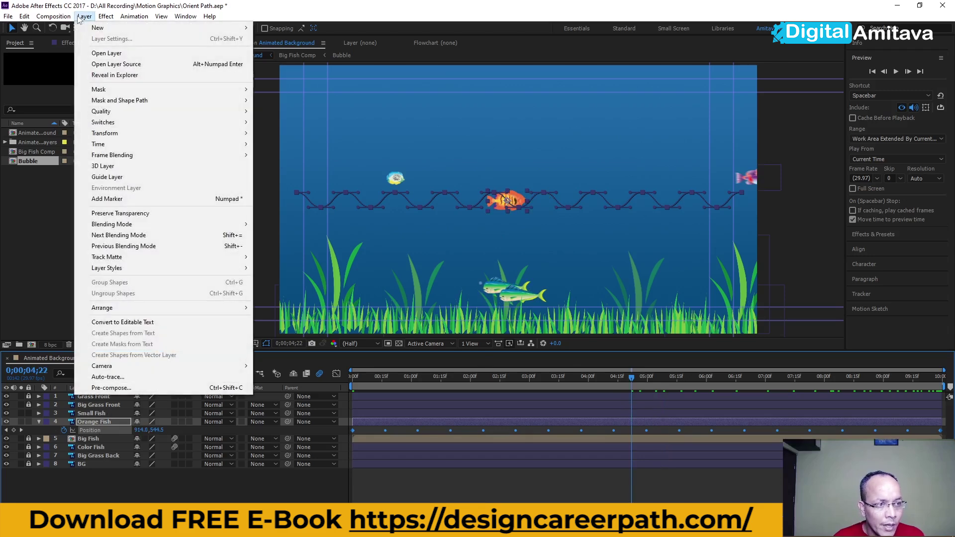
Step: Set Orange Fish to Auto-Orient Along Path
mouse_move(117, 137)
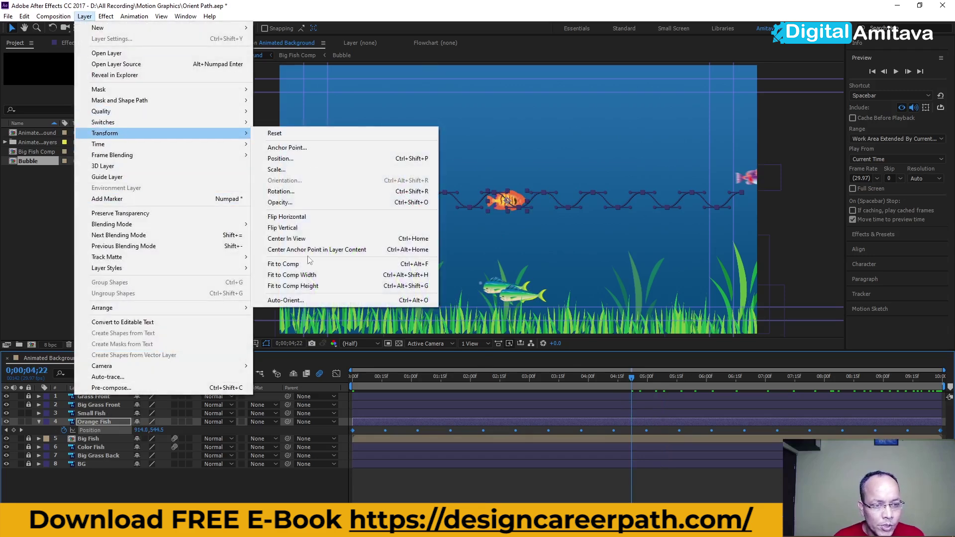
left_click(285, 300)
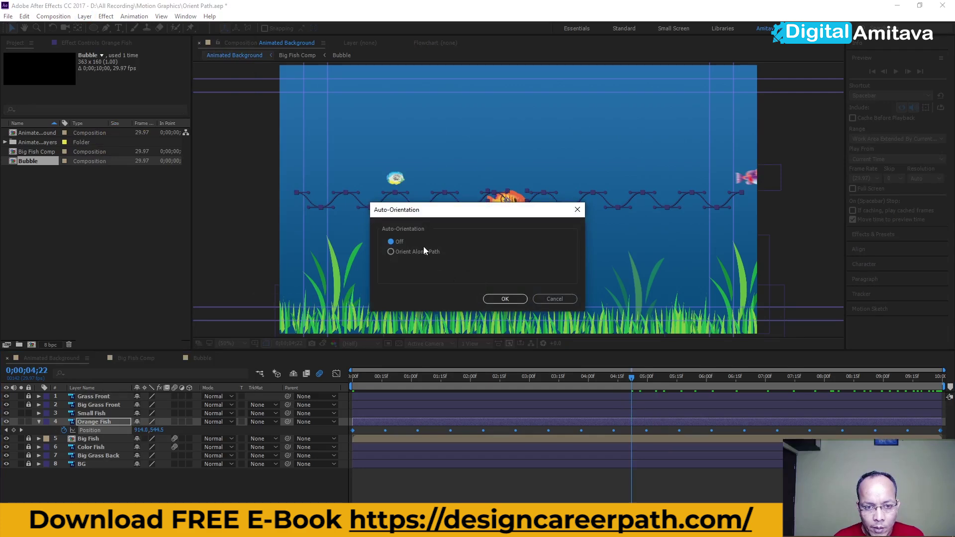
left_click(505, 298)
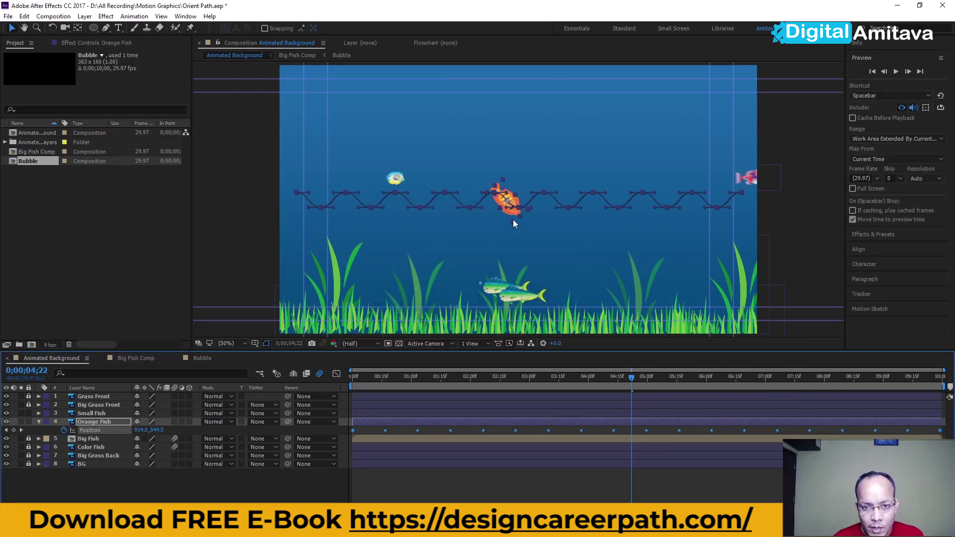
scroll(517, 213, "up", 4)
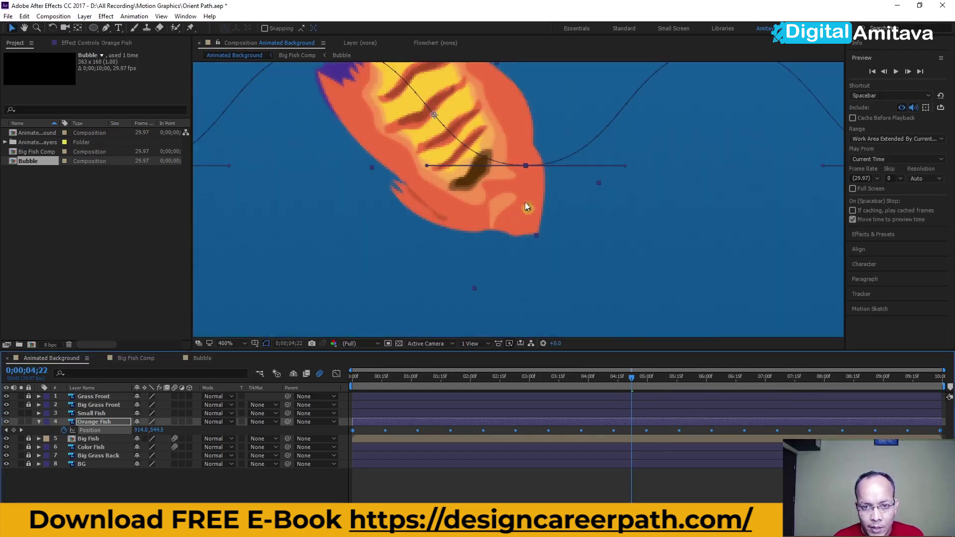
key("u")
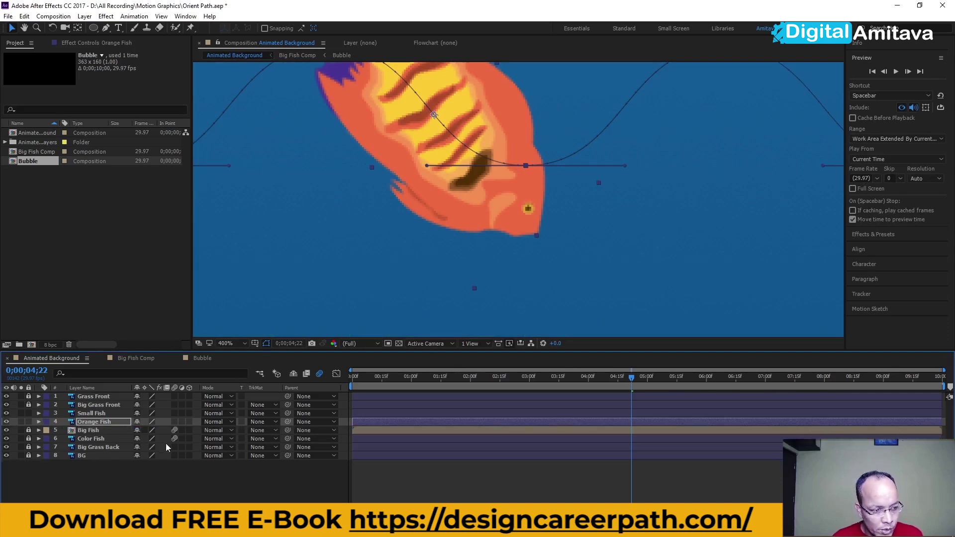
key("p")
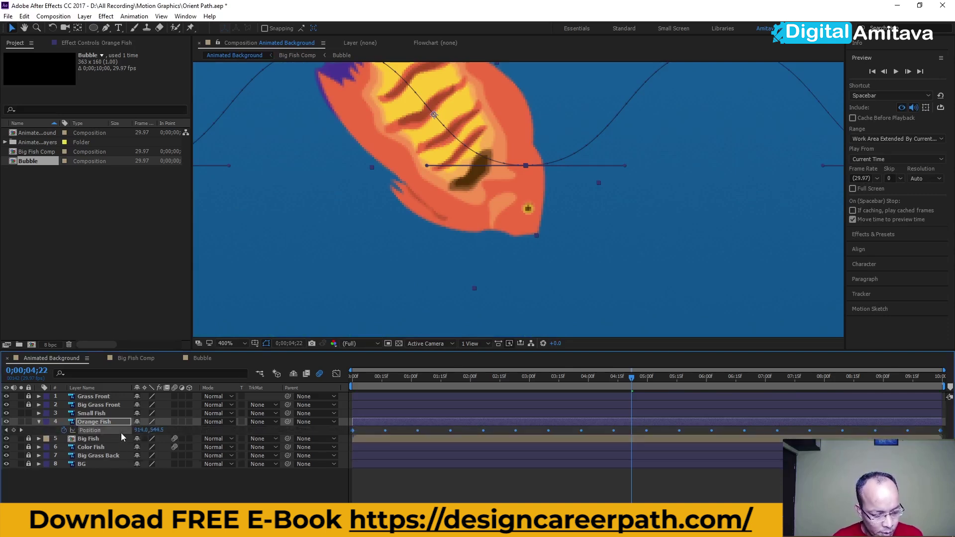
Step: Correct Orange Fish's Rotation to about +38°, preview it, and open the Bubble composition
key("r")
left_click_drag(147, 432, 127, 430)
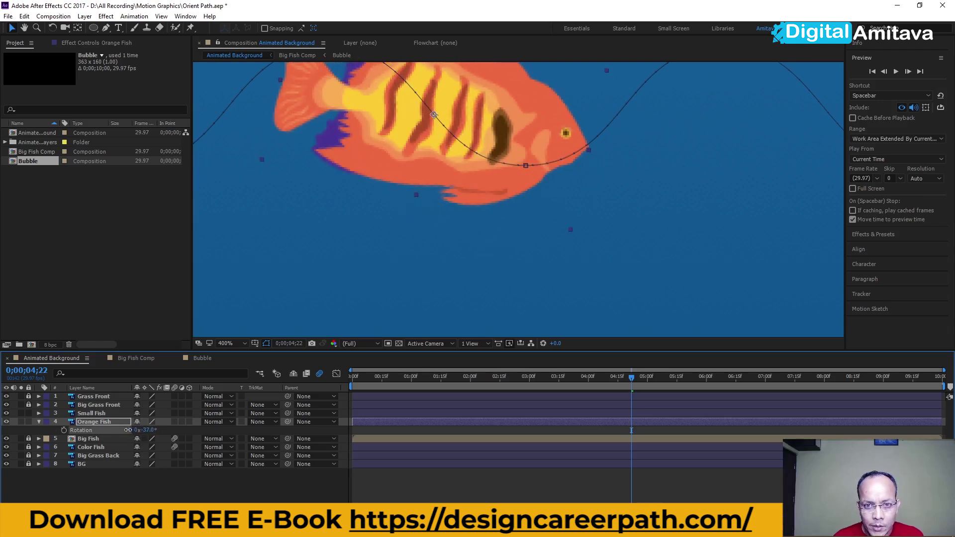
left_click_drag(128, 430, 127, 428)
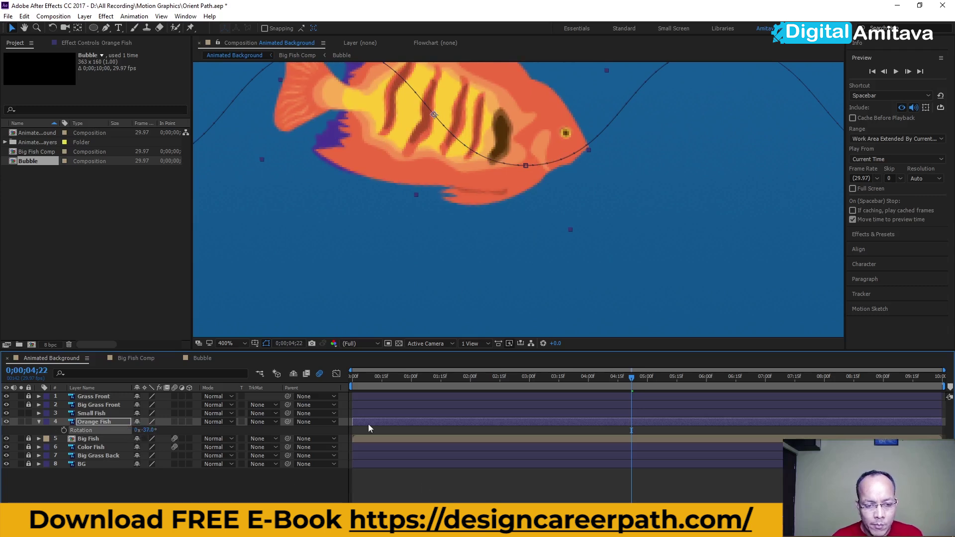
left_click(360, 384)
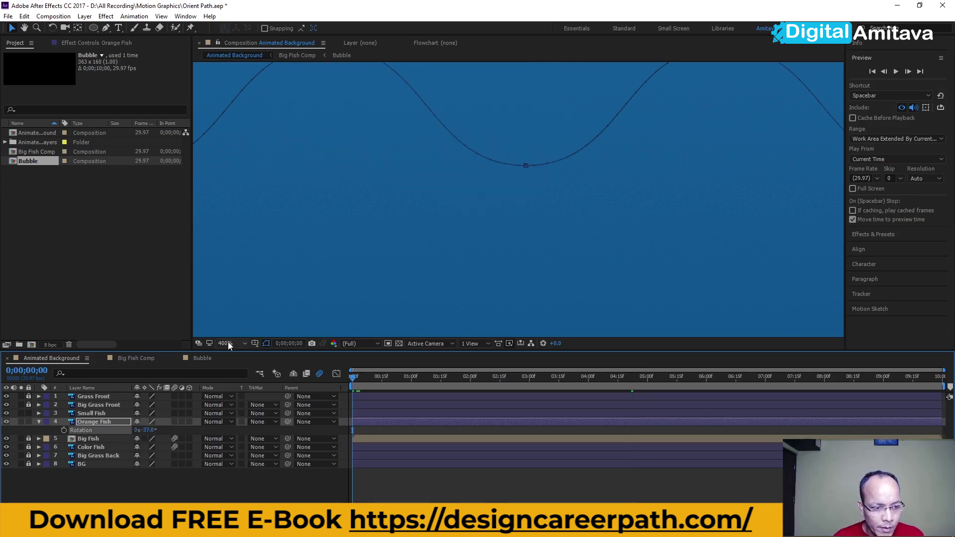
left_click(229, 345)
left_click(246, 174)
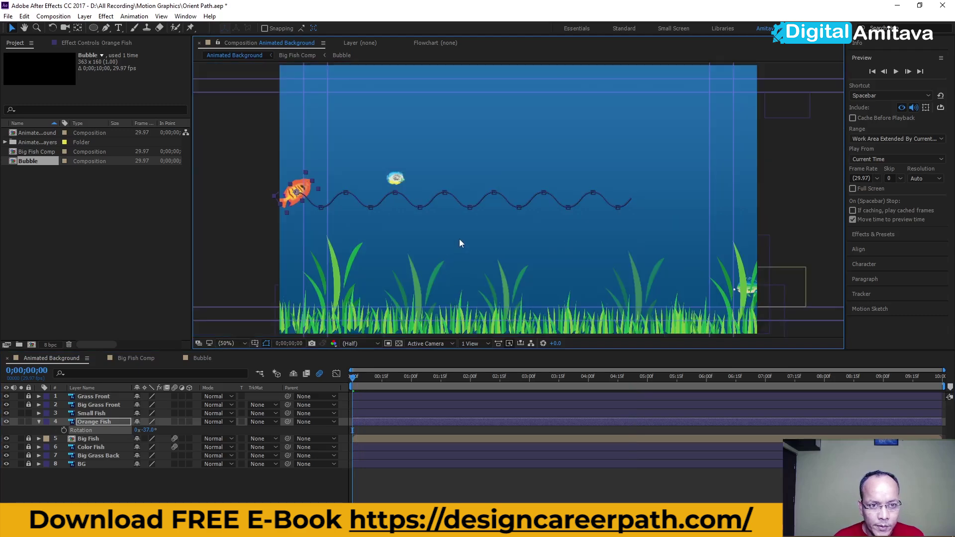
scroll(459, 243, "down", 2)
scroll(371, 215, "up", 6)
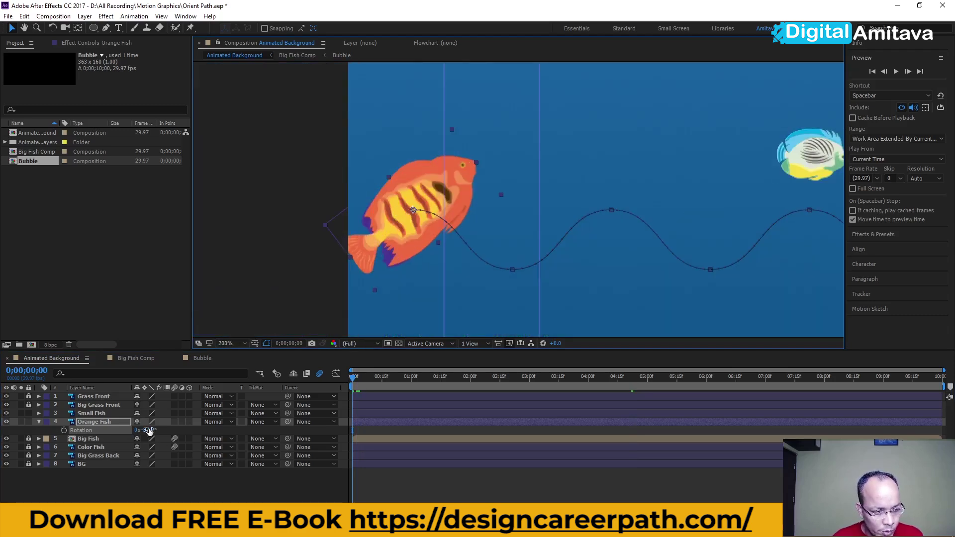
left_click_drag(147, 429, 183, 428)
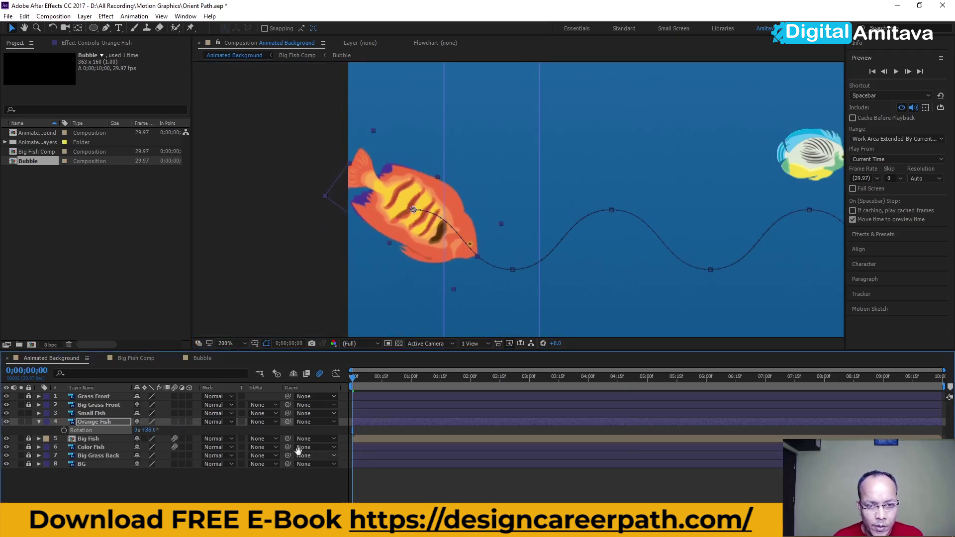
key("space")
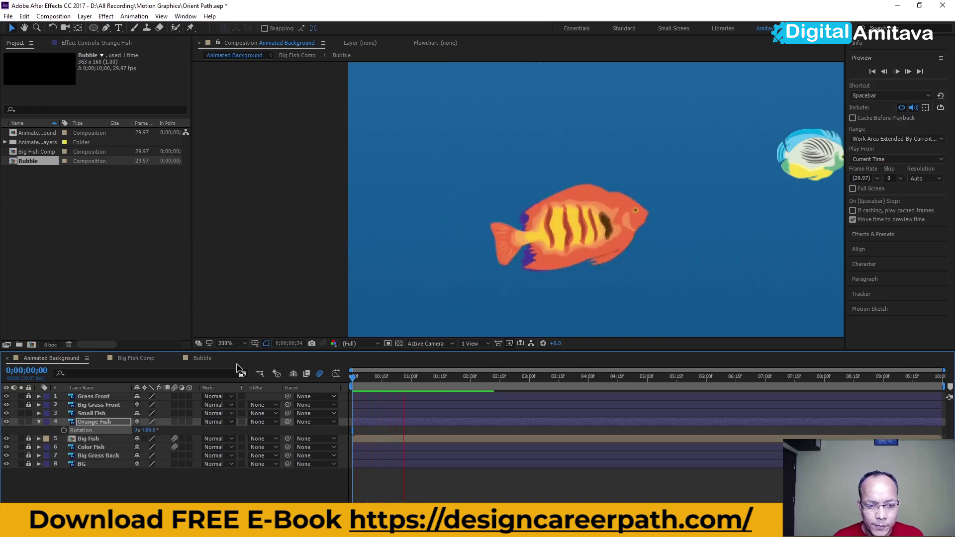
key("shift+period")
key("shift+period")
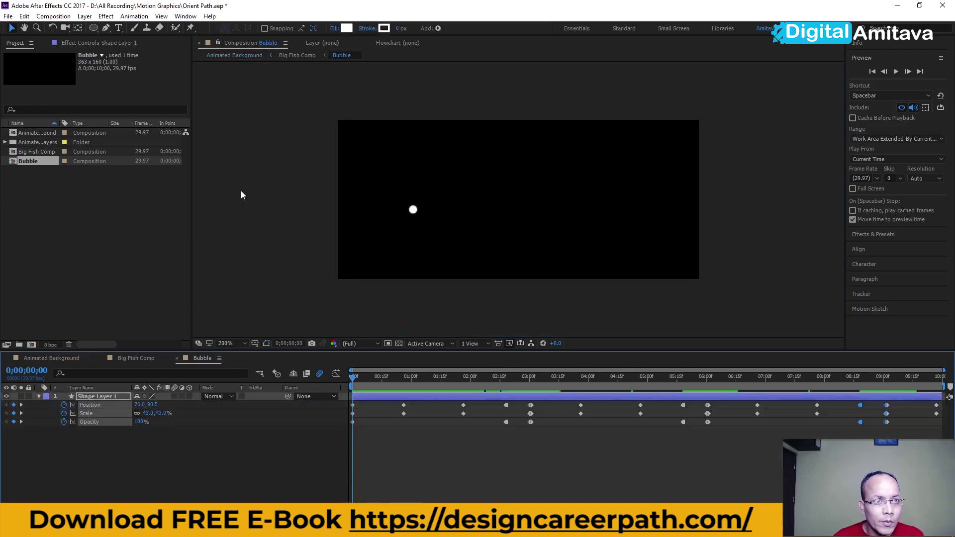
Step: Back in Animated Background, collapse Orange Fish, fit the viewer, and preview the scene
left_click(61, 359)
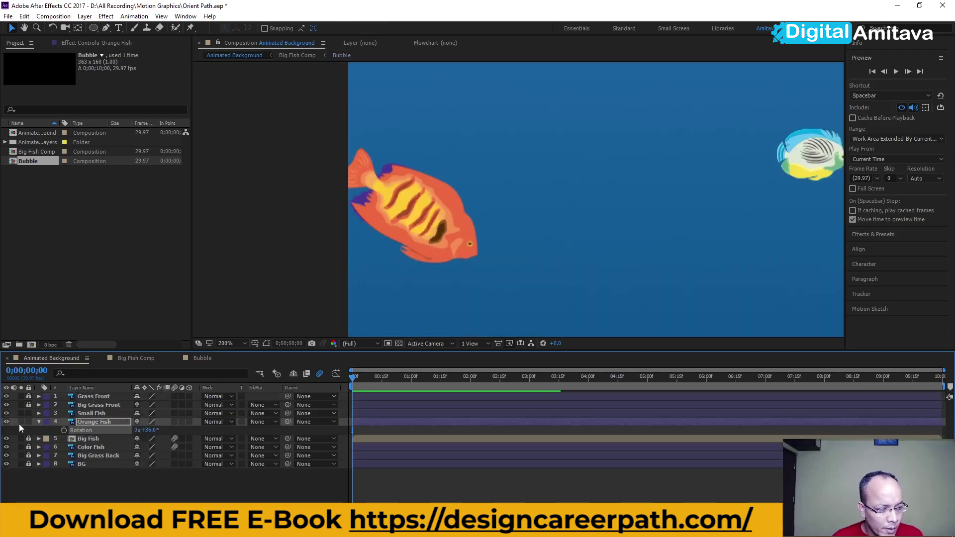
key("F2")
left_click(40, 422)
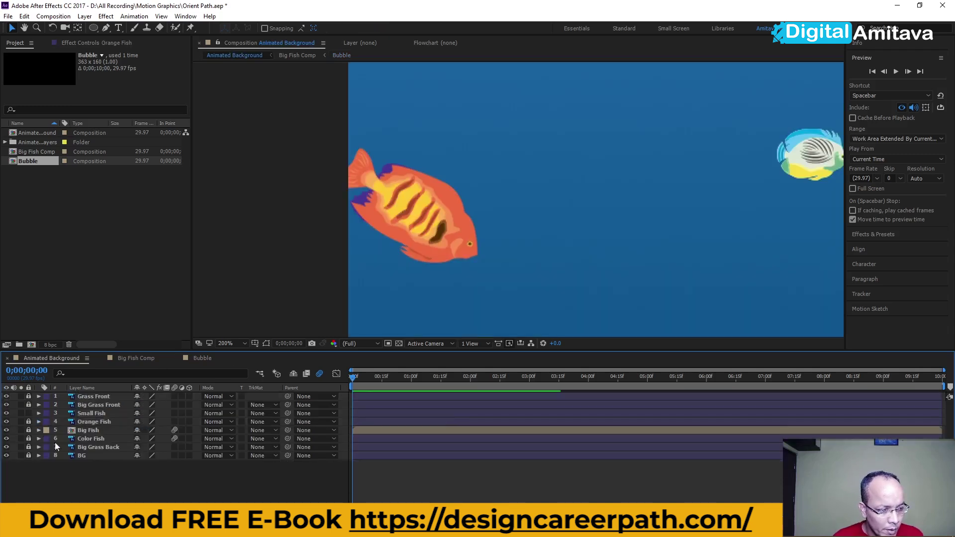
left_click(240, 344)
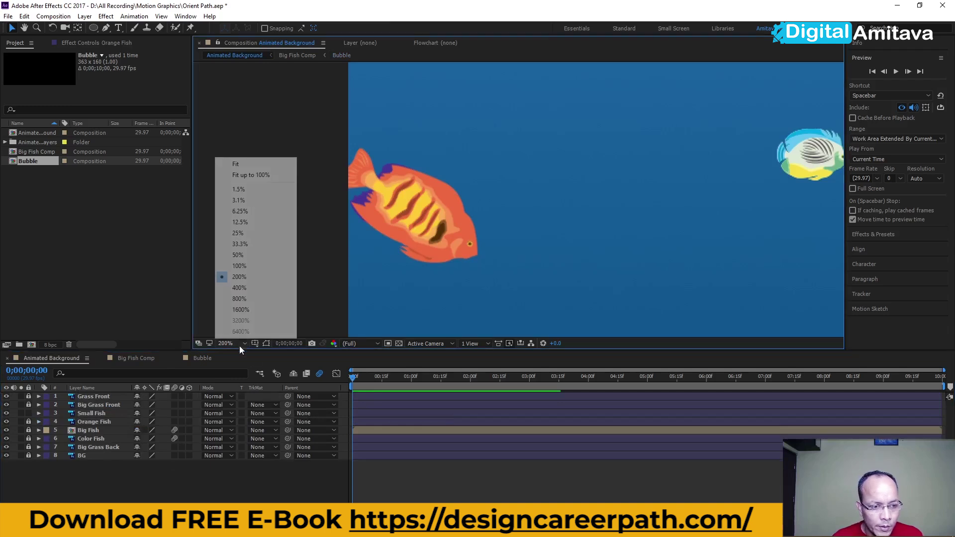
left_click(243, 176)
key("space")
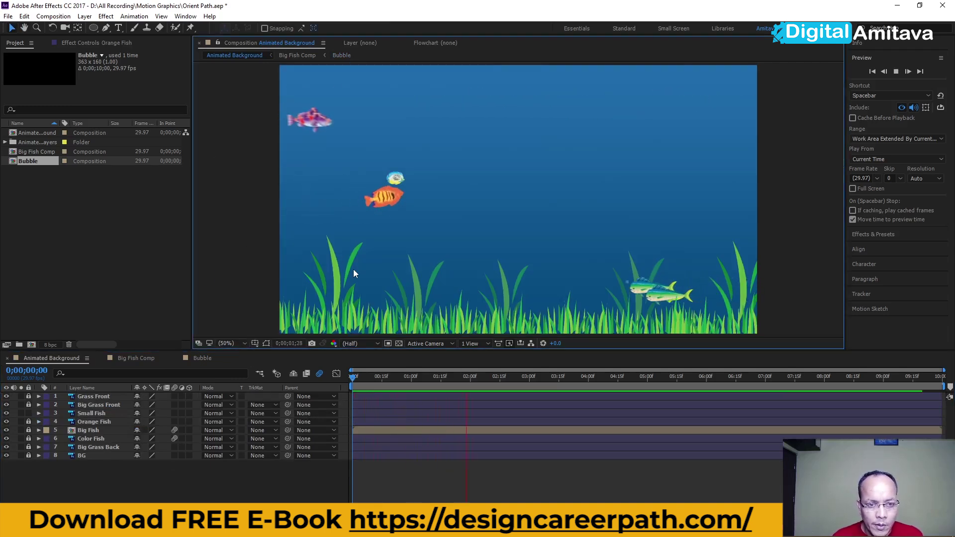
key("space")
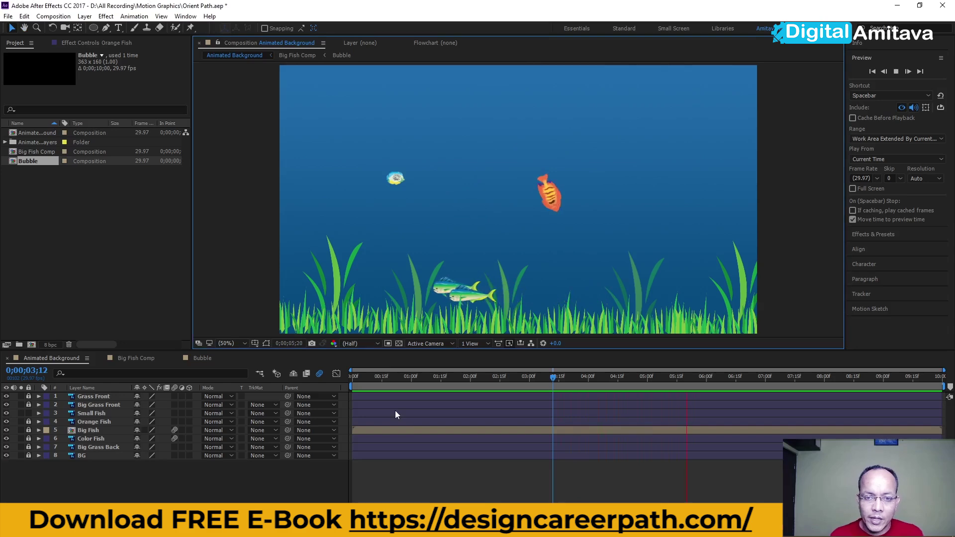
left_click(38, 294)
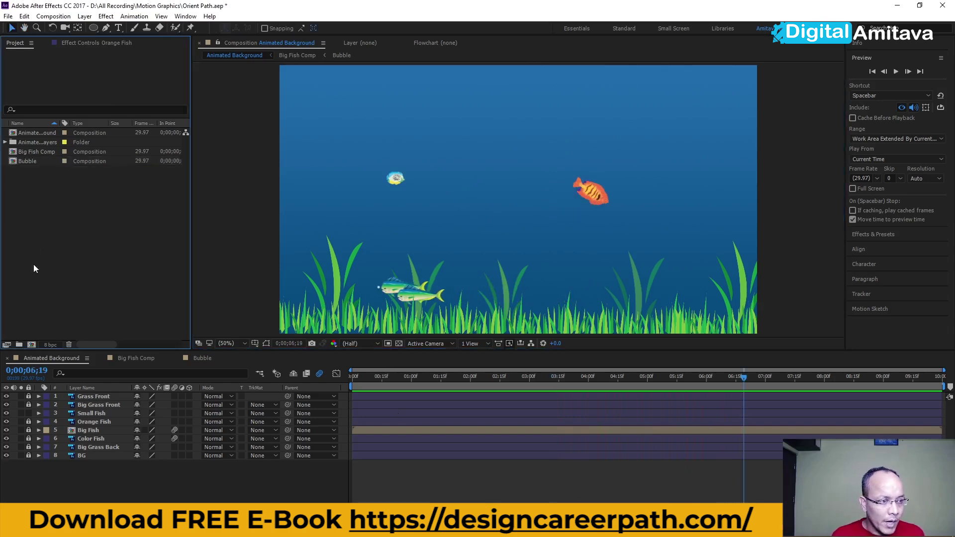
Step: Import underwater-waves-5983.mp3 from the Motion Graphics > Sound folder
double_click(184, 286)
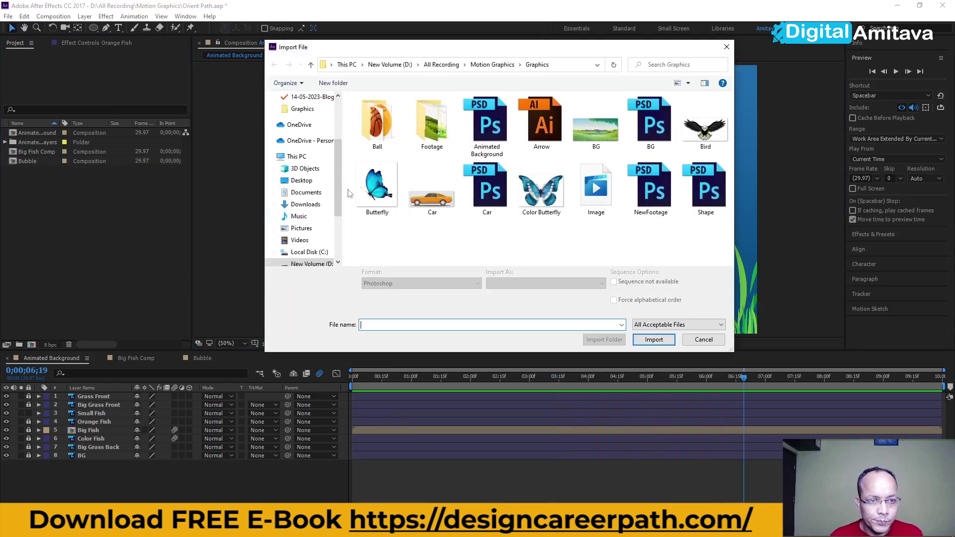
left_click(493, 65)
left_click(376, 155)
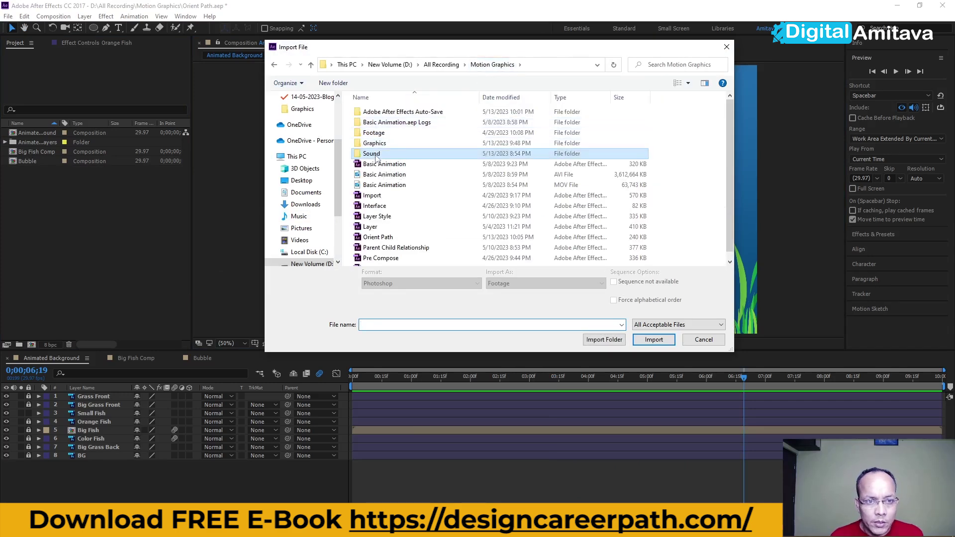
double_click(382, 155)
left_click(378, 113)
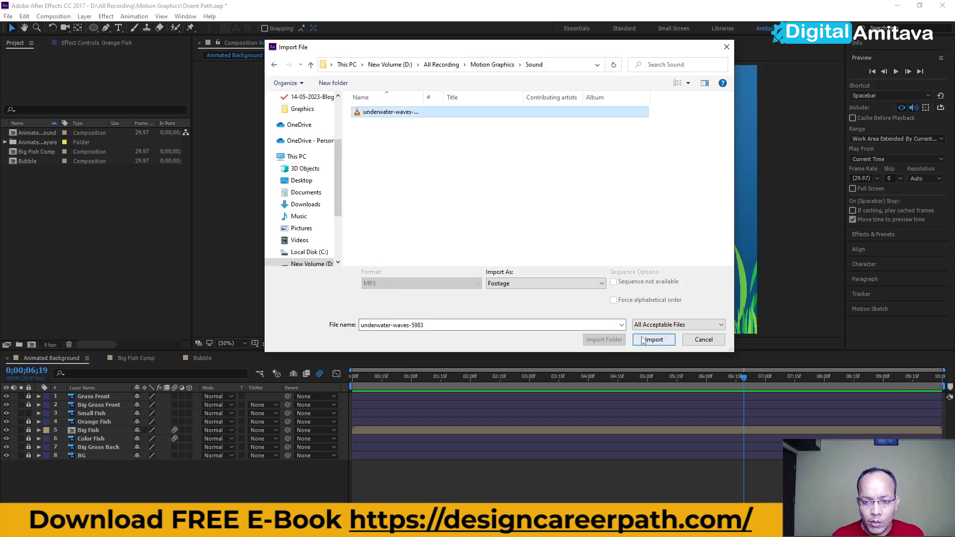
left_click(654, 339)
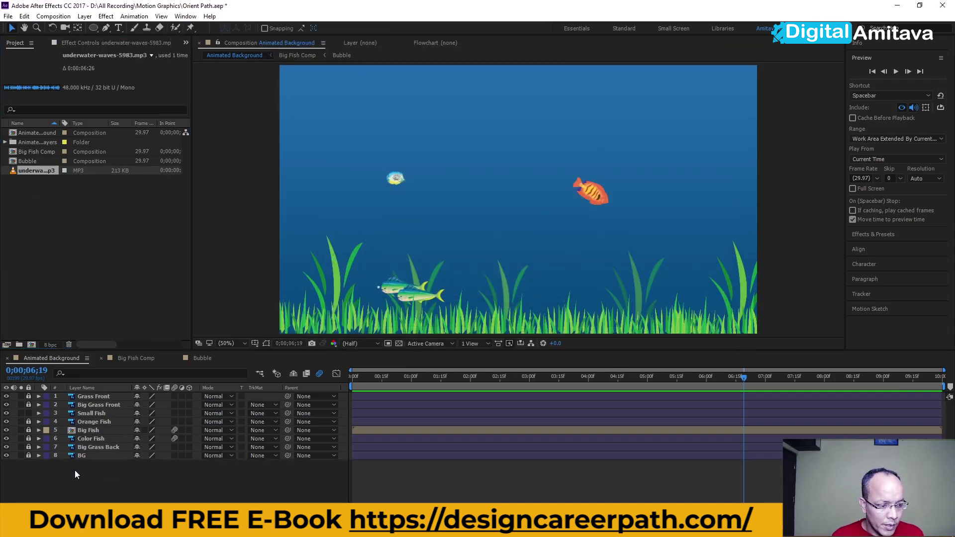
Step: Add underwater-waves-5983 to Animated Background starting at 0:00 and preview with sound
left_click_drag(96, 350, 75, 470)
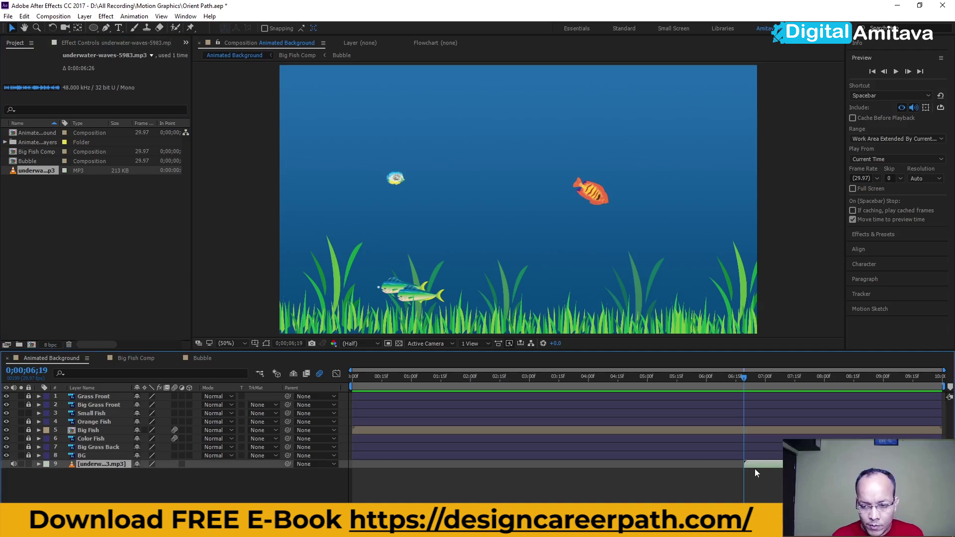
left_click_drag(744, 382, 266, 401)
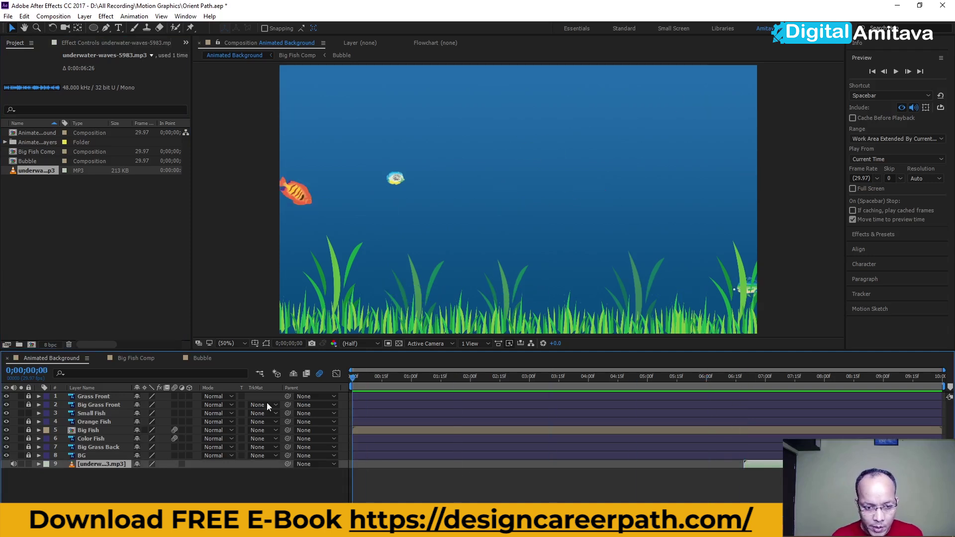
left_click_drag(758, 466, 369, 468)
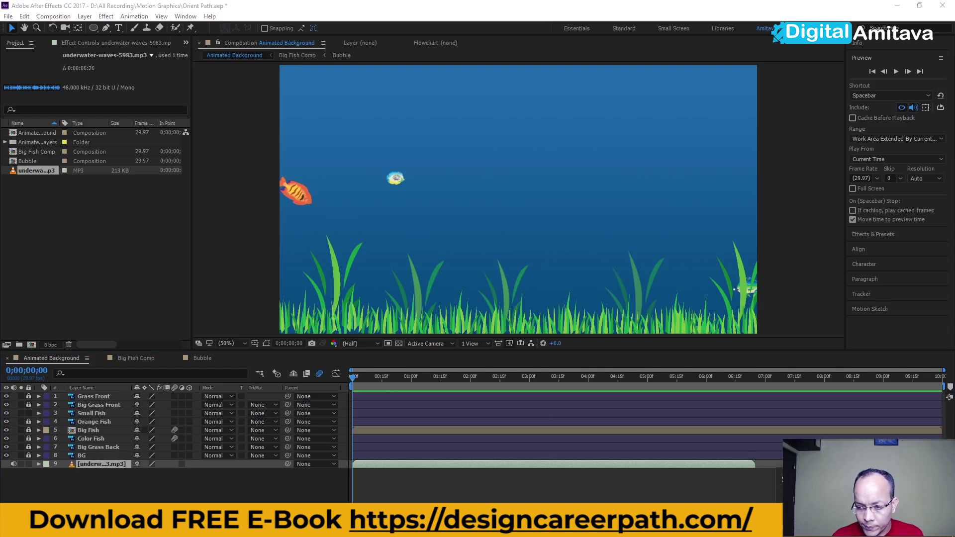
left_click(578, 486)
key("space")
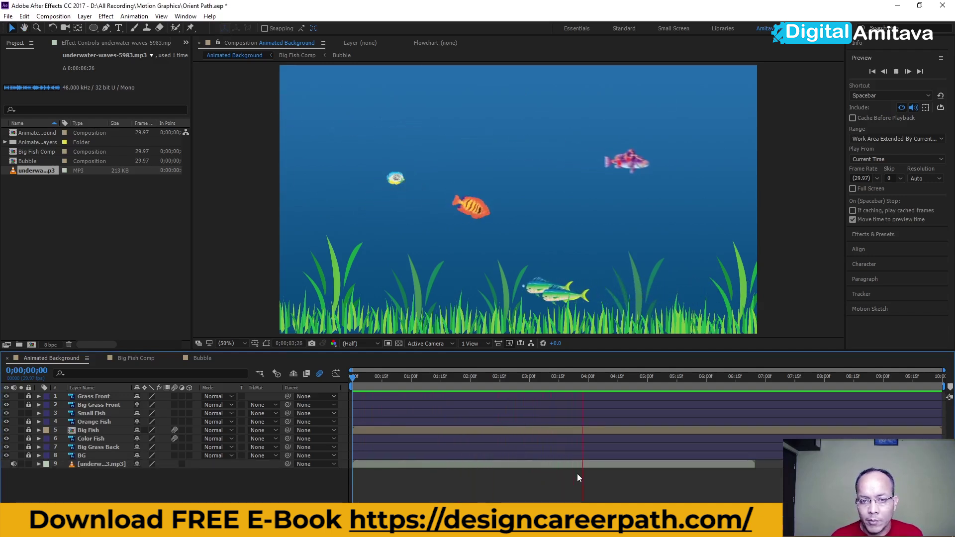
key("space")
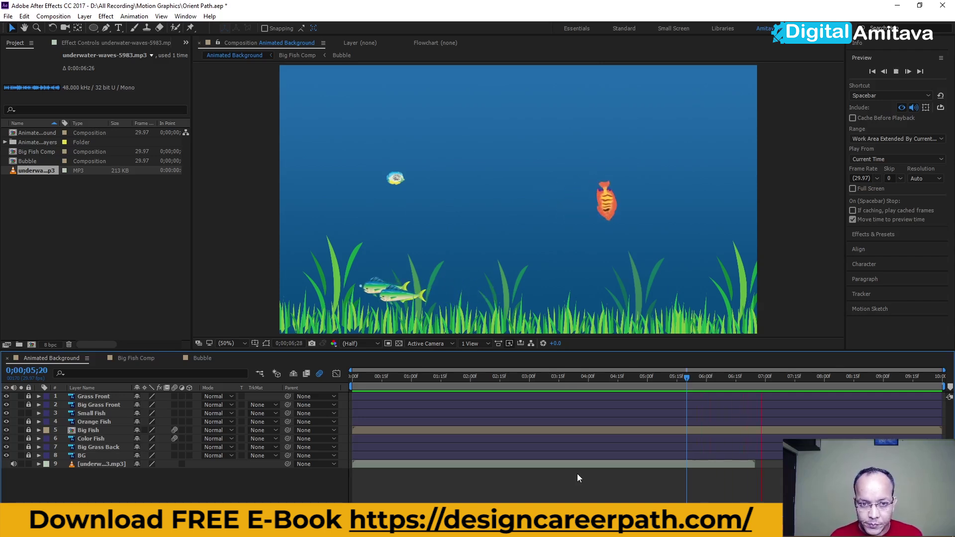
key("space")
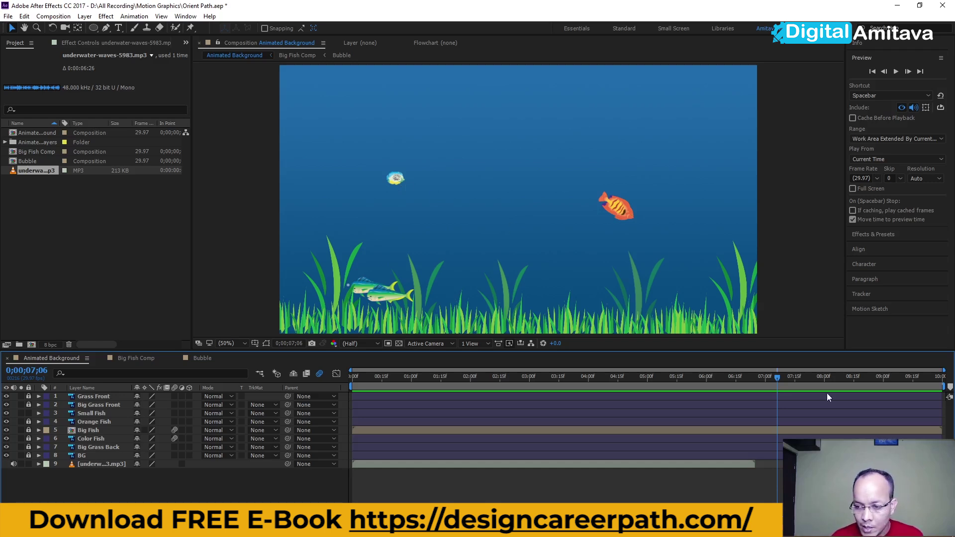
left_click_drag(778, 378, 752, 379)
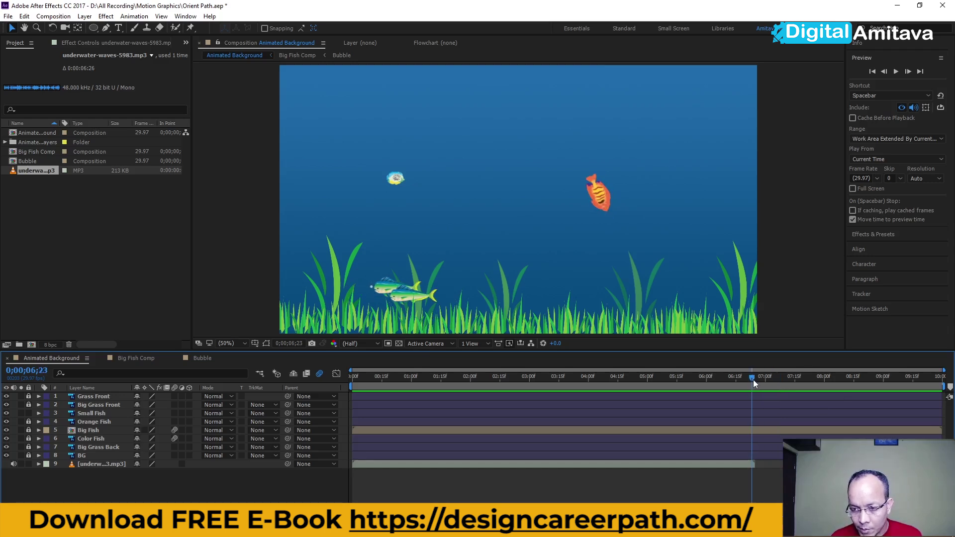
Step: End the work area at the sound's last frame, about 6;24, then return to the start
left_click(753, 463)
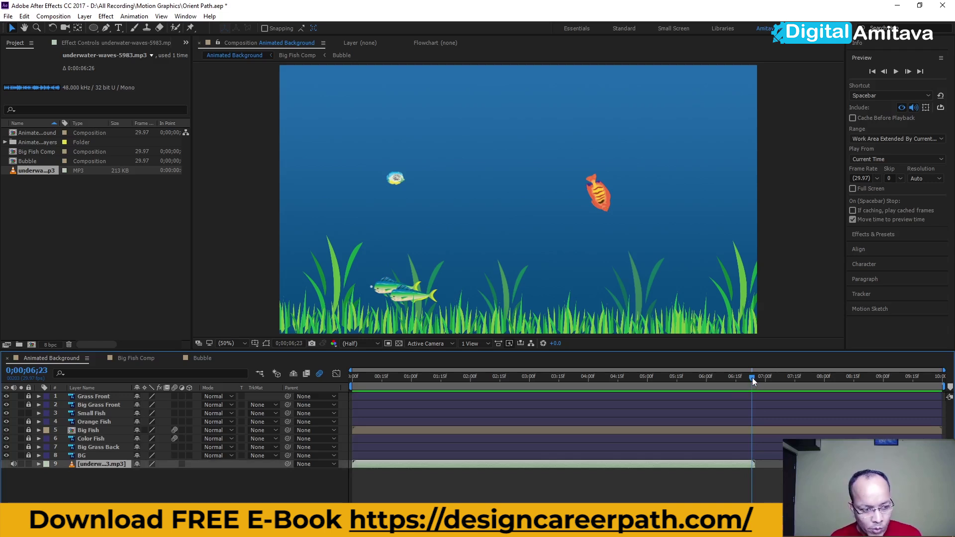
left_click_drag(752, 377, 753, 377)
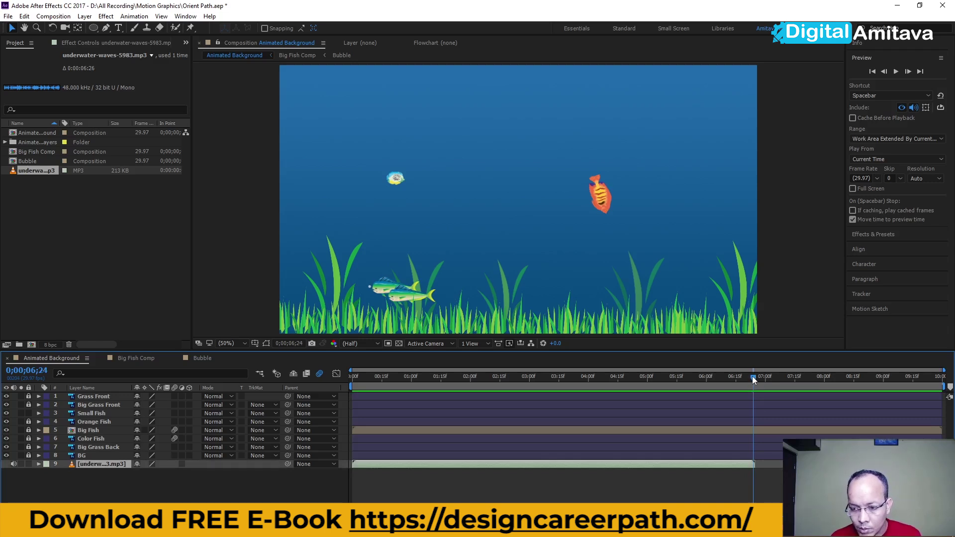
key("n")
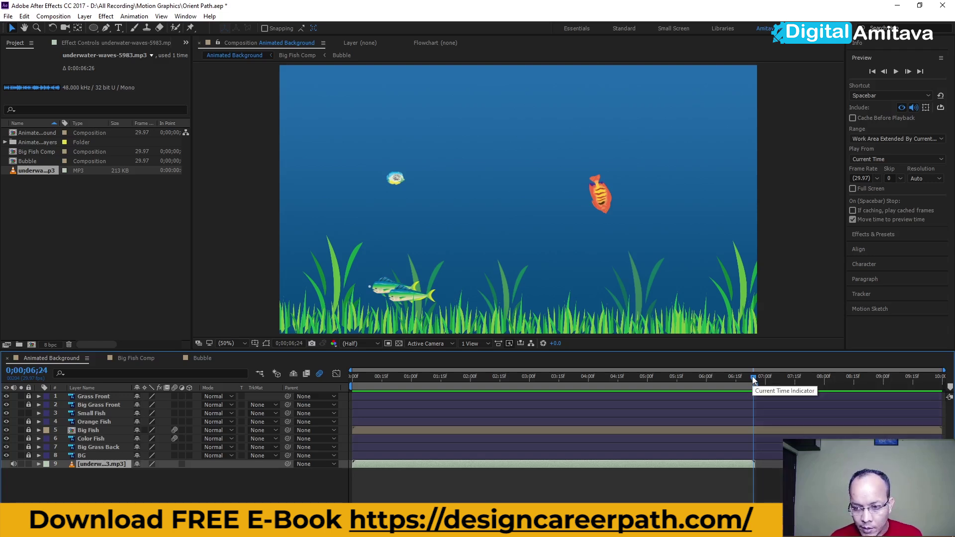
key("Page_Up")
key("Home")
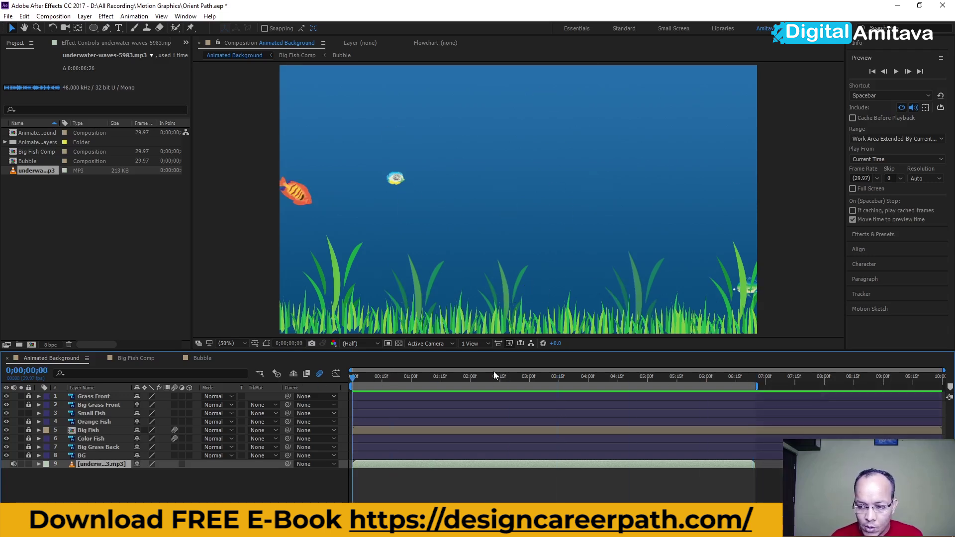
key("space")
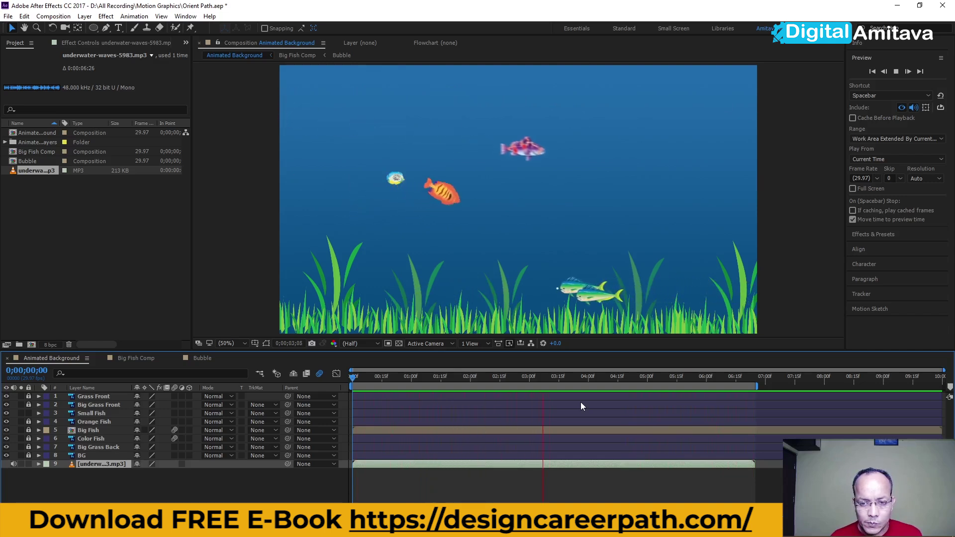
key("space")
left_click_drag(549, 379, 336, 377)
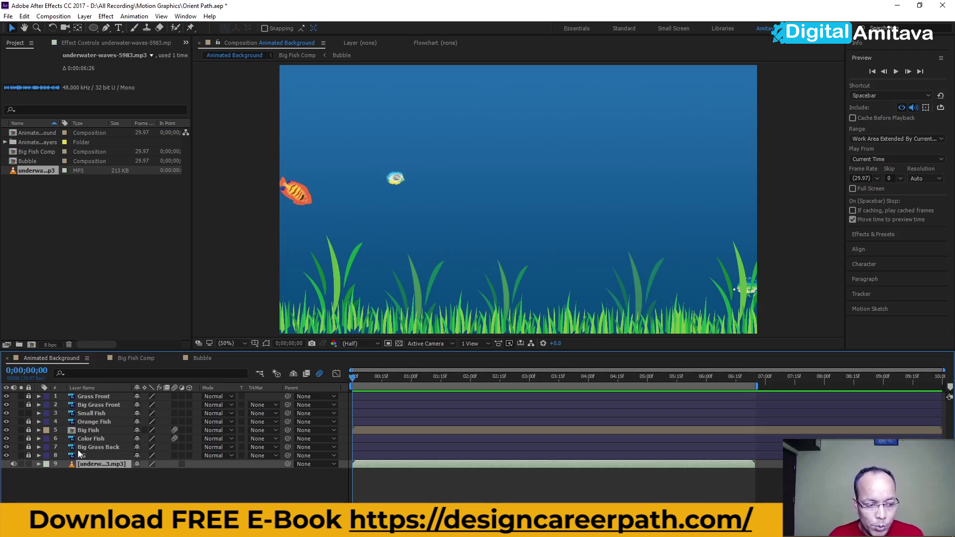
key("space")
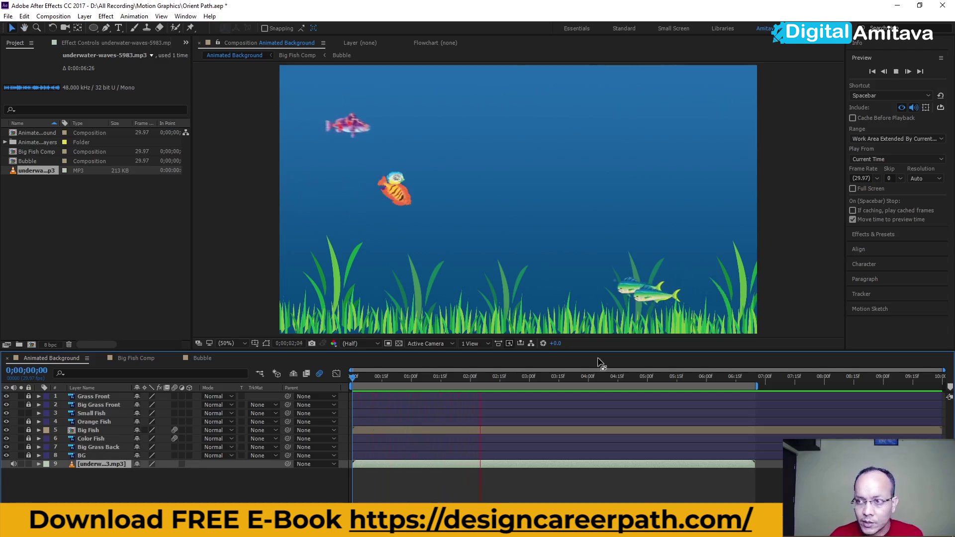
left_click(913, 148)
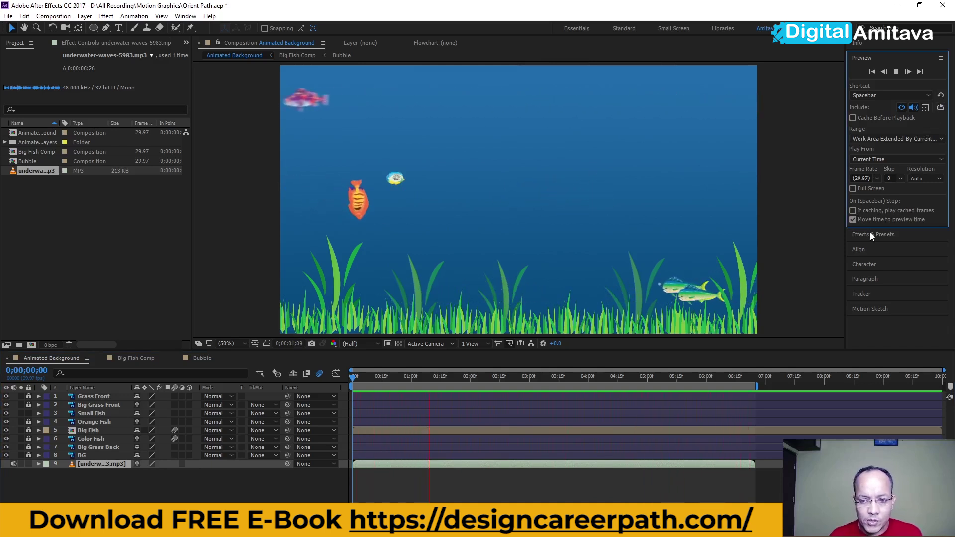
key("space")
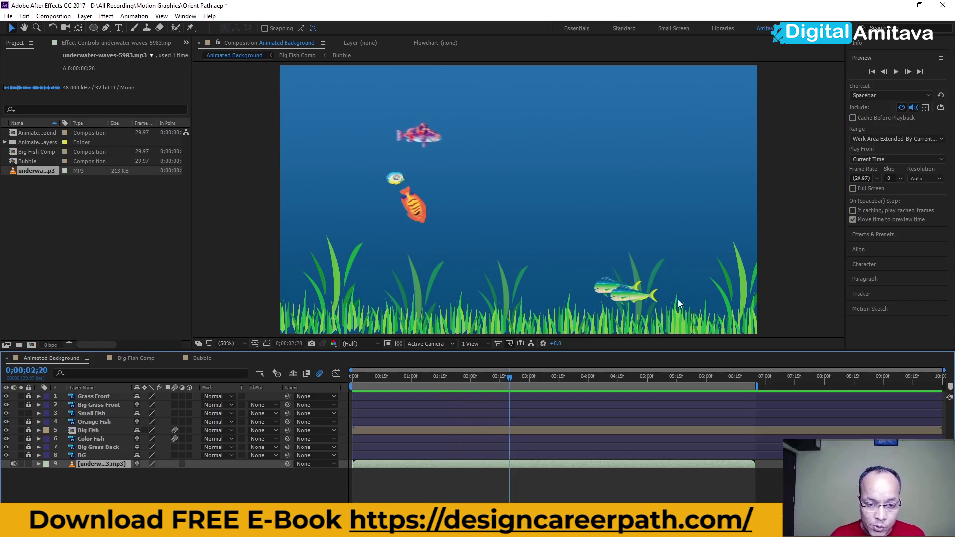
left_click_drag(510, 381, 756, 381)
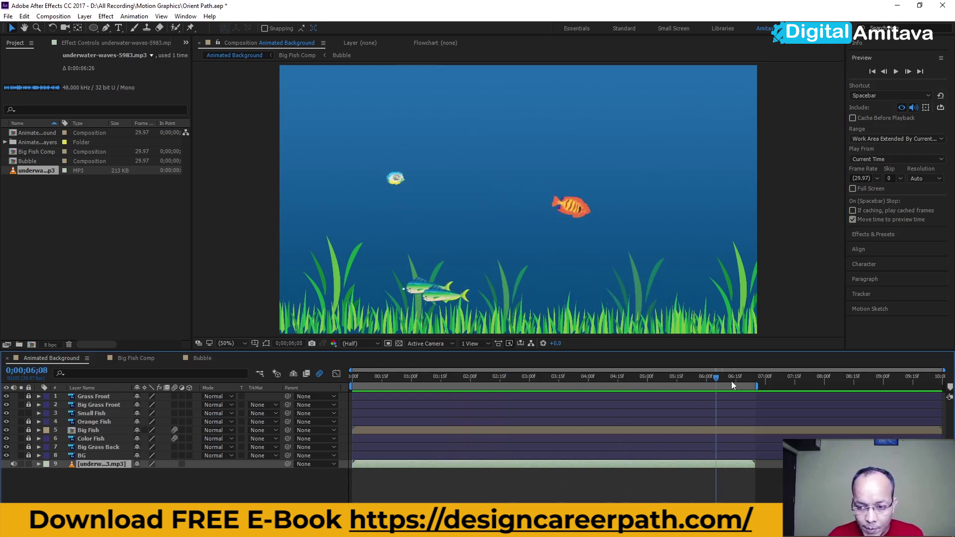